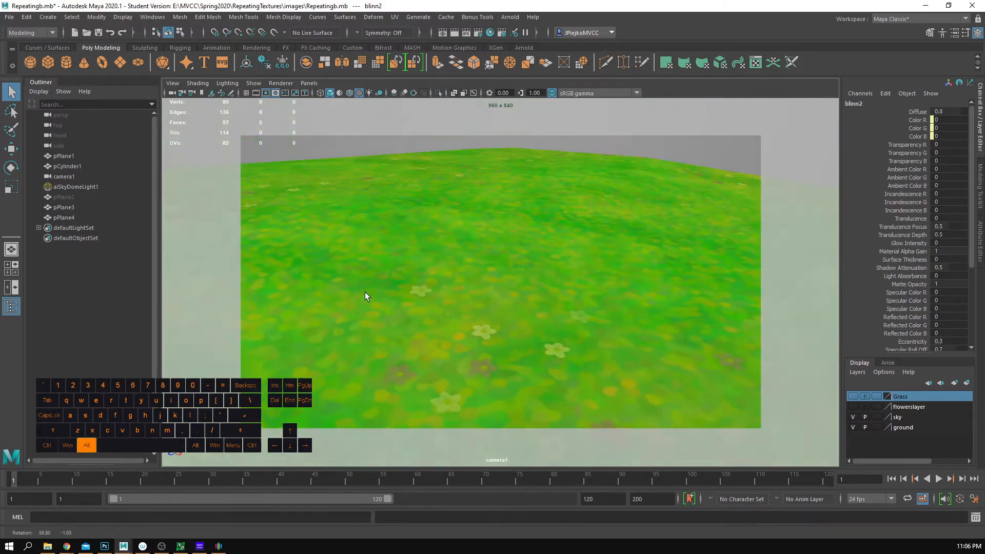
Step: Switch the viewport to the persp camera and examine the textured ground from above, around the scene camera
click(309, 83)
mouse_move(348, 92)
click(436, 105)
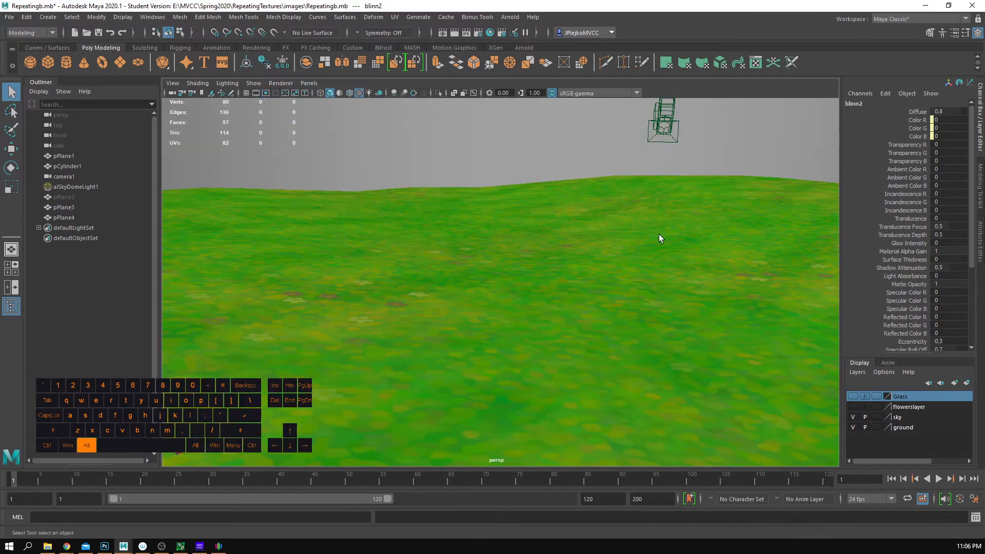
alt+drag(660, 235, 417, 282)
alt+right_drag(418, 282, 602, 287)
alt+drag(601, 287, 633, 270)
mouse_move(633, 270)
alt+right_down()
mouse_move(741, 273)
mouse_move(644, 279)
alt+right_up()
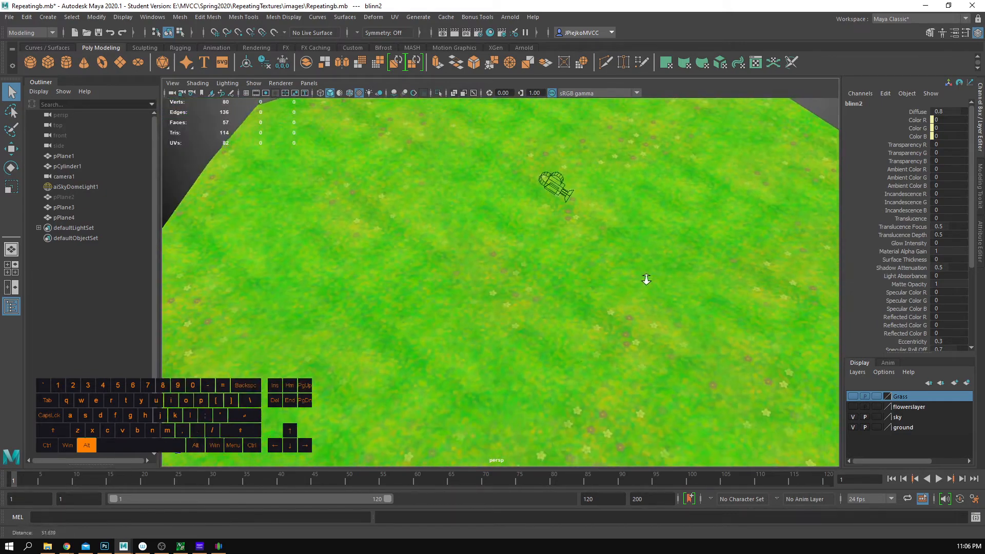
alt+drag(434, 174, 319, 254)
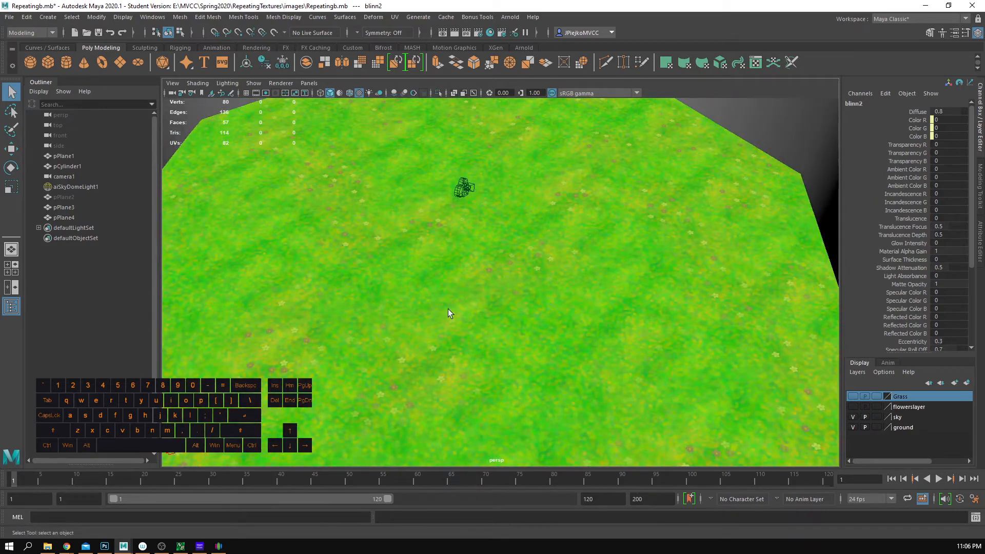
Step: Look through camera1 and turn it to inspect how the ground texture repeats at close range
click(309, 83)
mouse_move(336, 94)
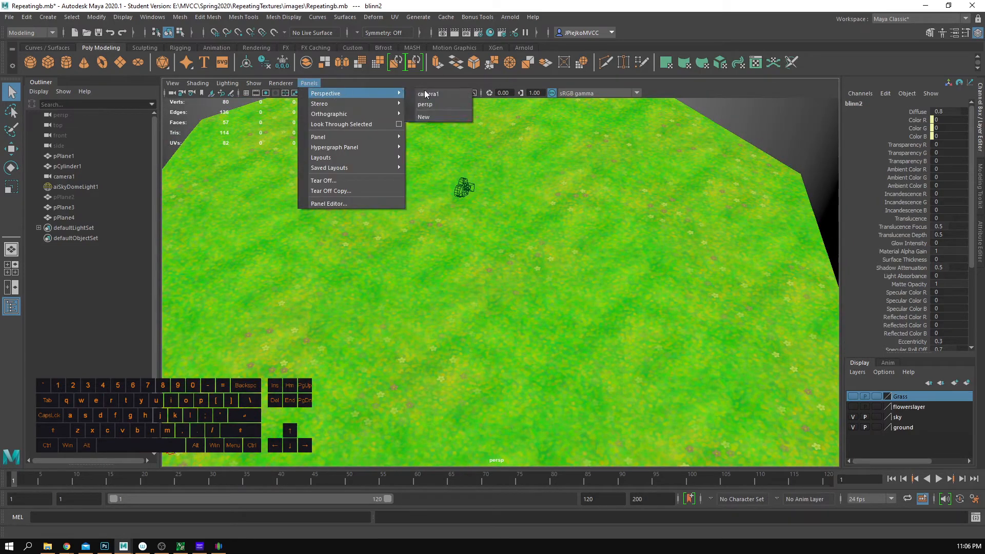
click(430, 95)
alt+drag(506, 290, 677, 292)
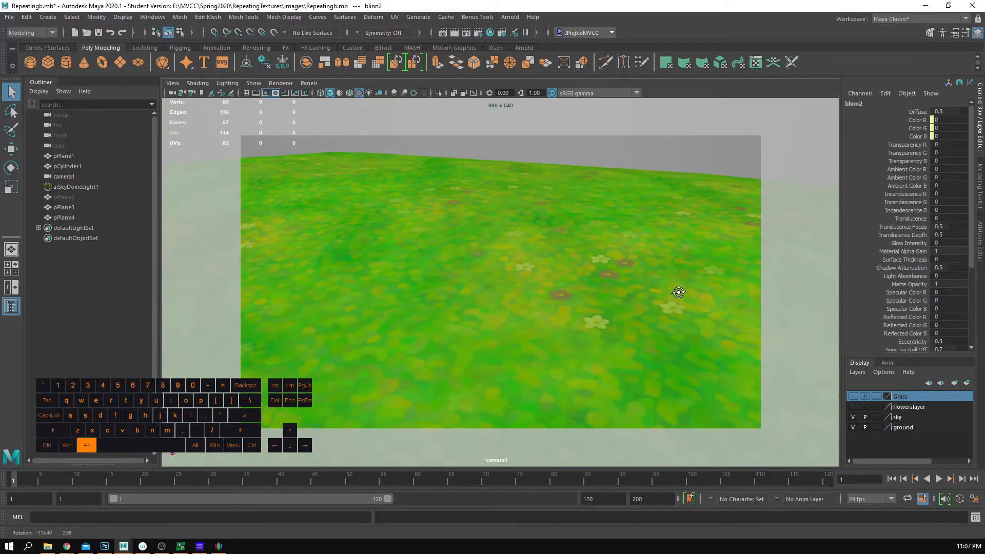
Step: Return to the persp view and inspect the whole ground plane from farther away for texture repetition
click(309, 83)
mouse_move(402, 92)
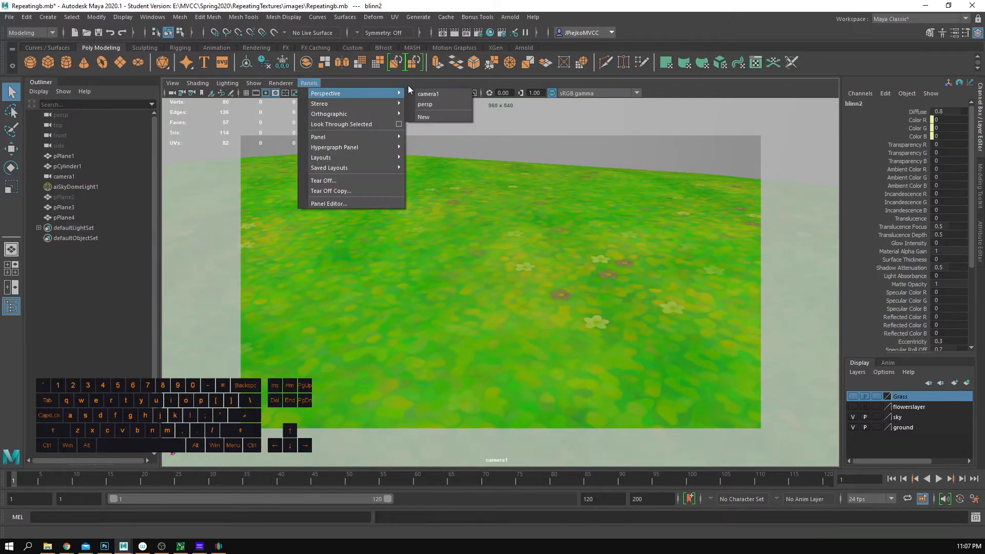
click(435, 100)
alt+drag(384, 238, 433, 257)
alt+right_drag(433, 257, 561, 303)
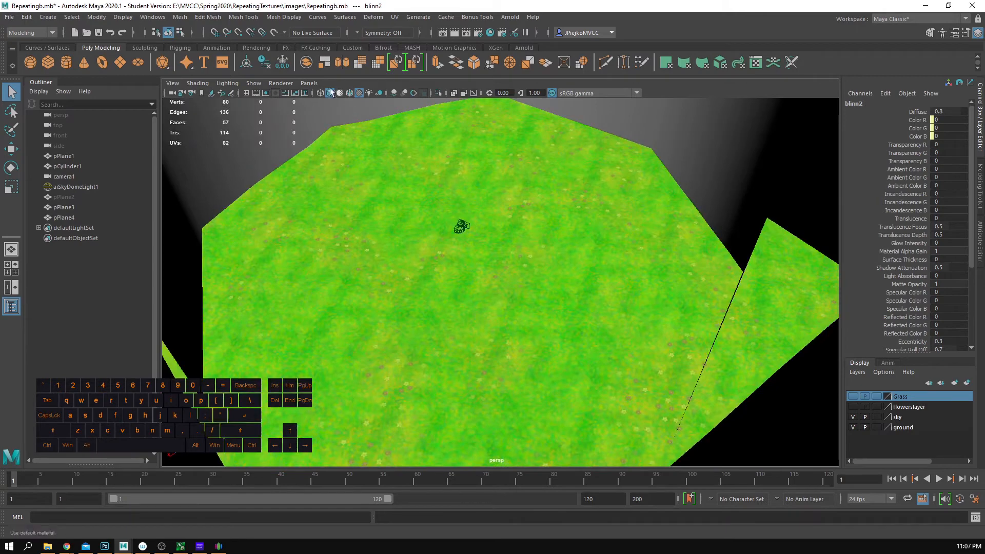
Step: Look through camera1 again and pan around the meadow to check the flower and grass distribution
click(309, 82)
mouse_move(355, 94)
click(429, 94)
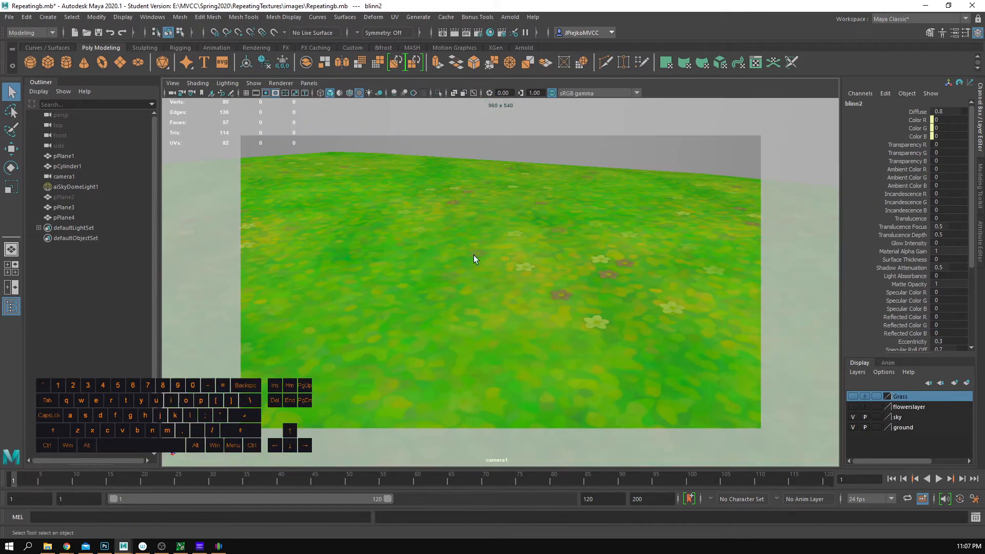
alt+drag(473, 260, 593, 259)
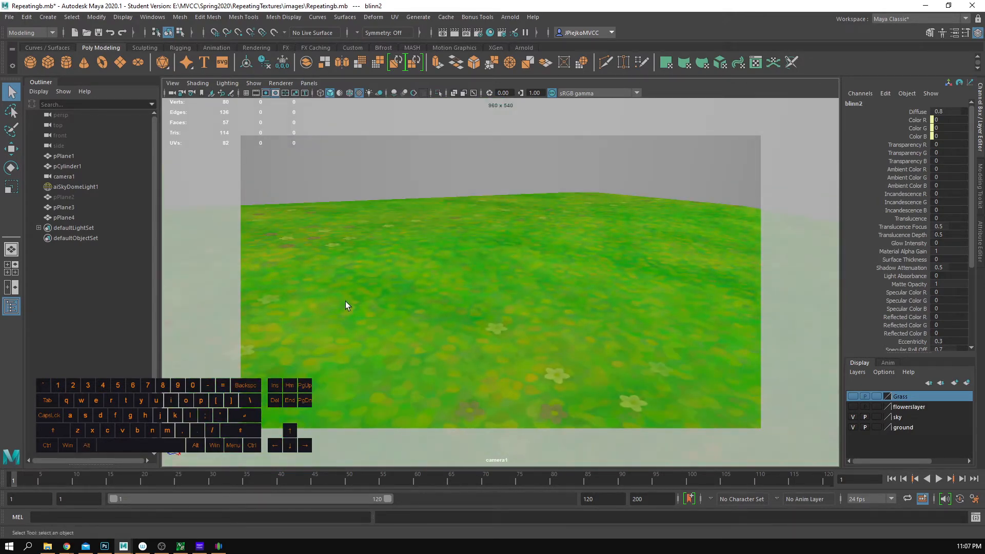
alt+drag(346, 306, 593, 286)
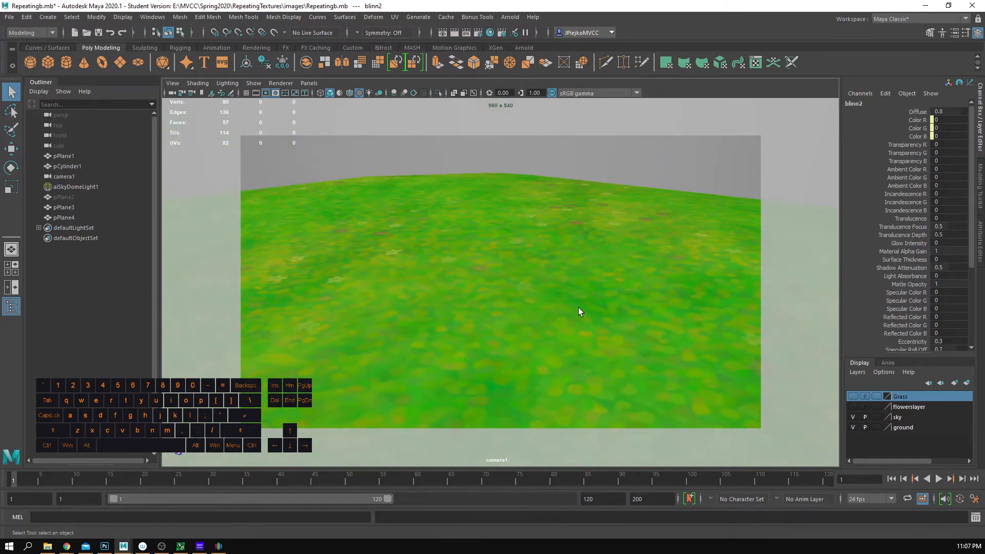
Step: Hide the ground layer, show the Grass layer and inspect the plain grass texture around camera1
click(853, 427)
click(905, 407)
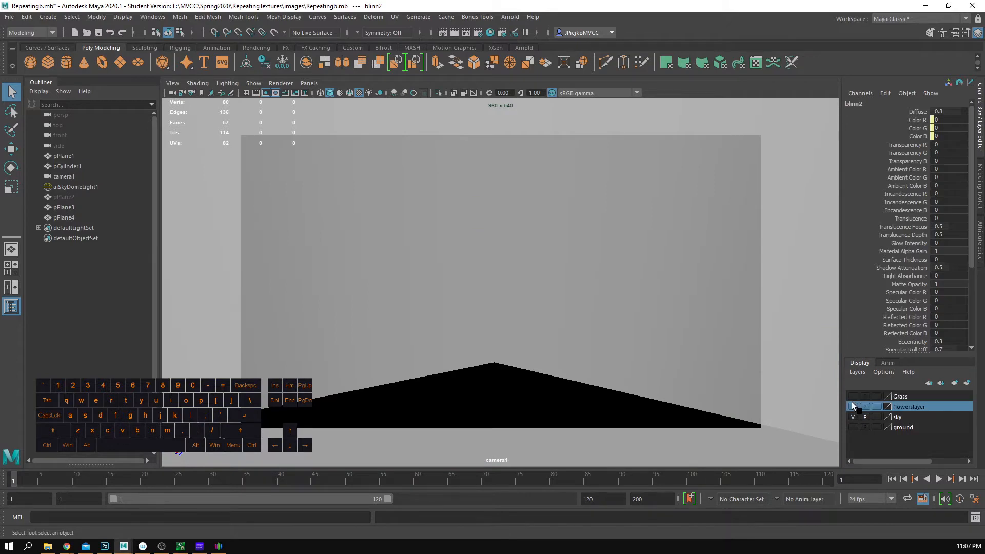
click(852, 396)
alt+drag(456, 258, 129, 258)
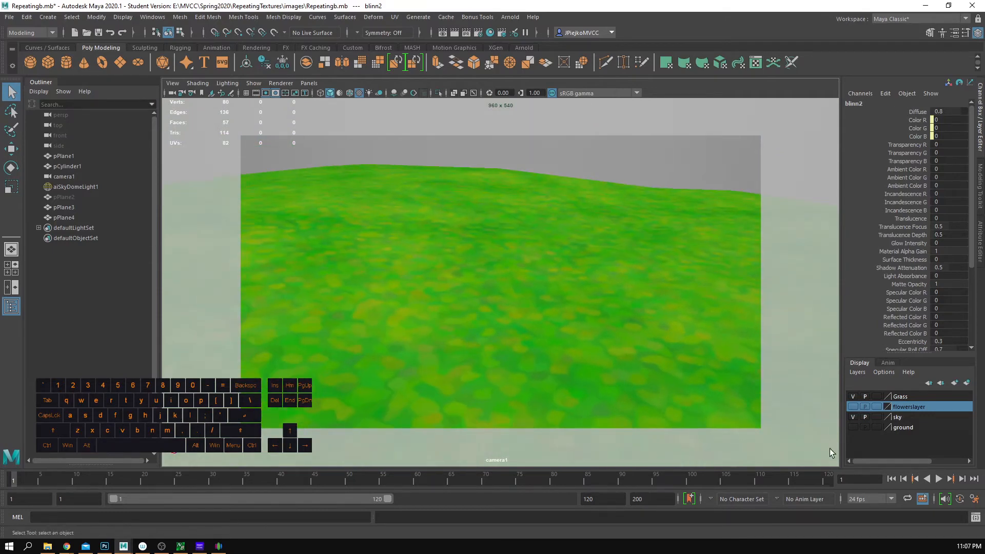
Step: Swap the Grass layer for flowerslayer and inspect the flower texture through camera1
click(852, 396)
click(852, 406)
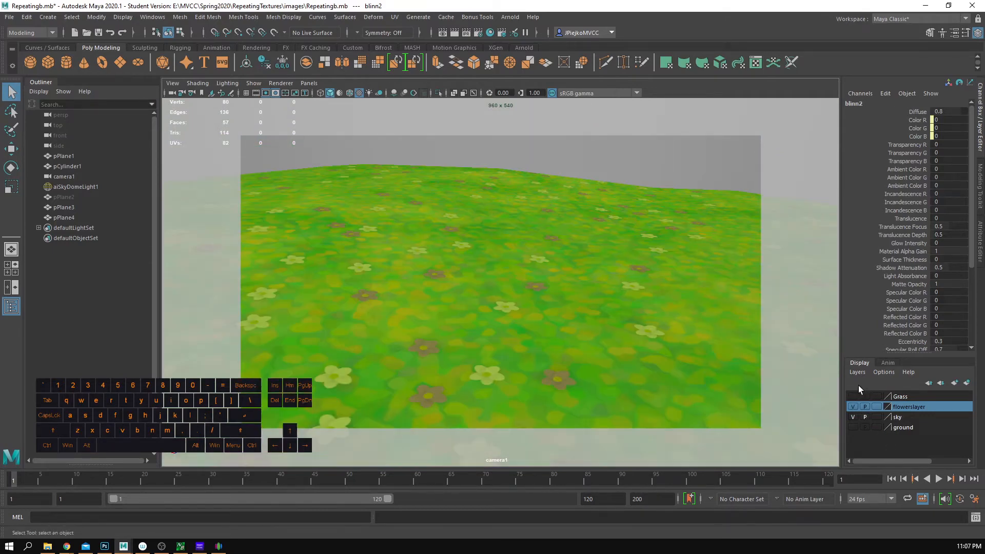
alt+drag(587, 321, 558, 304)
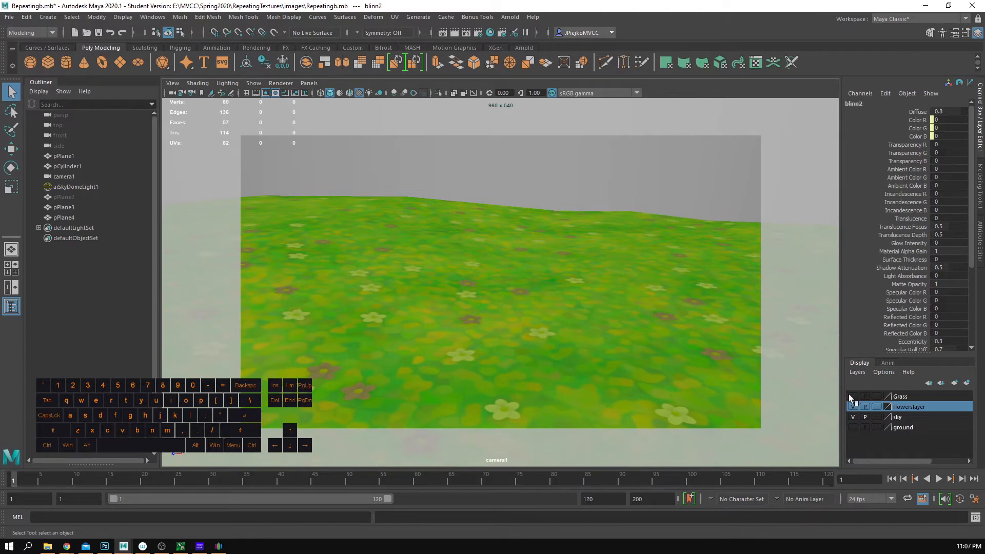
Step: Hide flowerslayer, show the ground layer again and inspect the blended texture through camera1
click(852, 407)
click(853, 427)
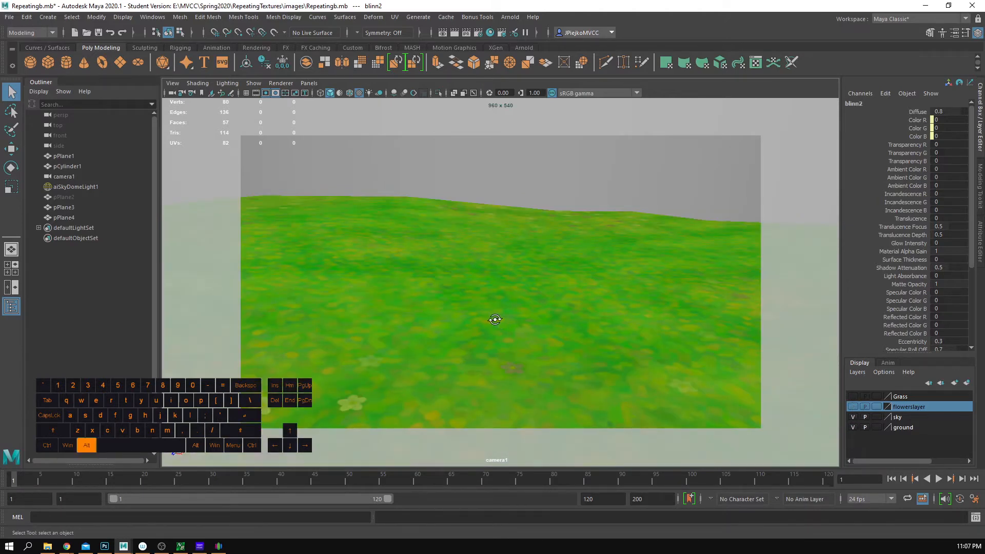
alt+drag(494, 319, 686, 325)
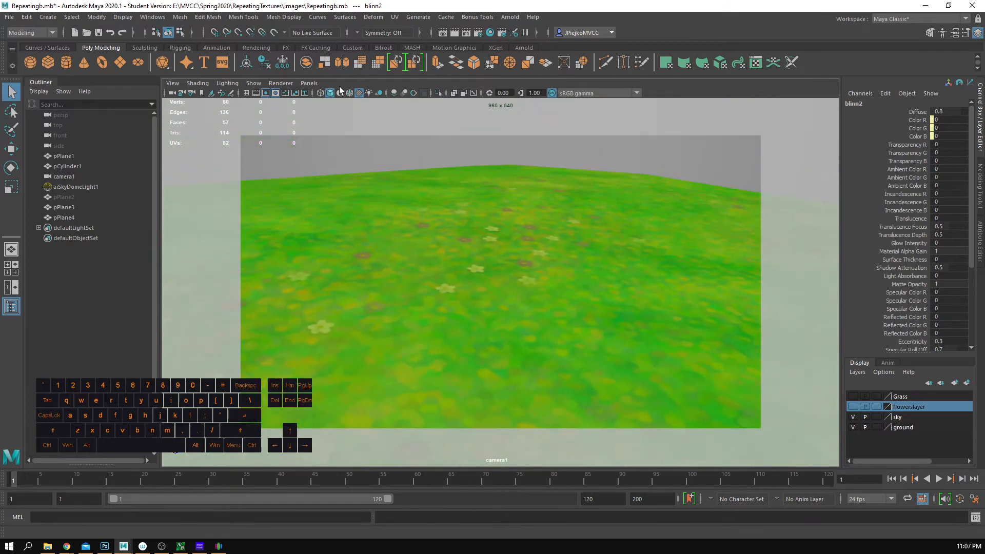
Step: View the scene through persp from farther away, showing flowerslayer and hiding the ground layer
click(322, 88)
mouse_move(380, 93)
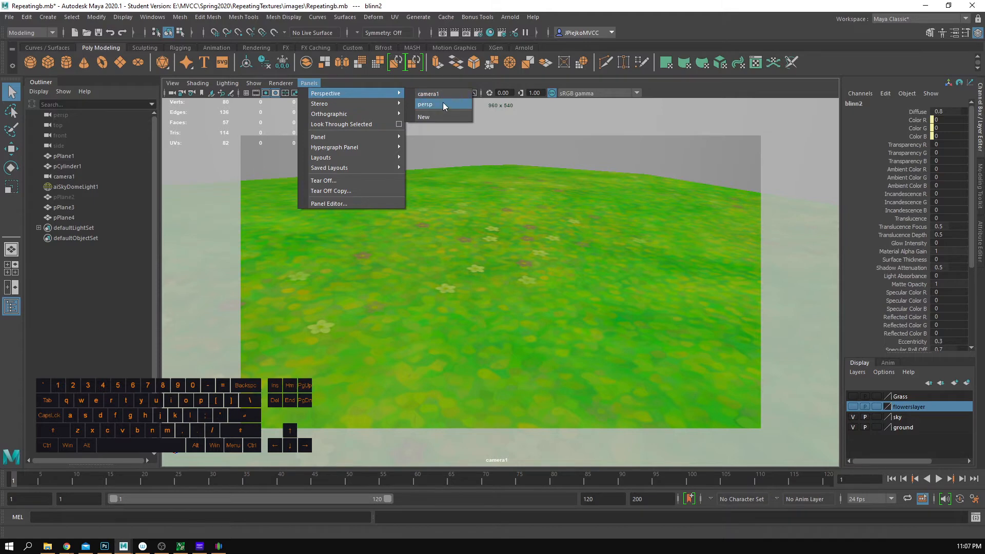
click(442, 104)
alt+right_drag(454, 269, 684, 334)
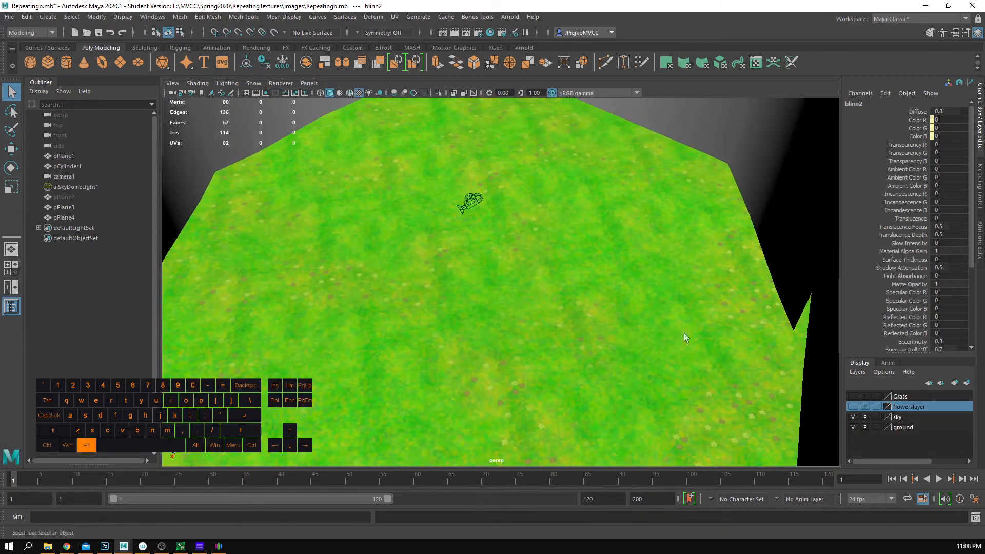
click(853, 407)
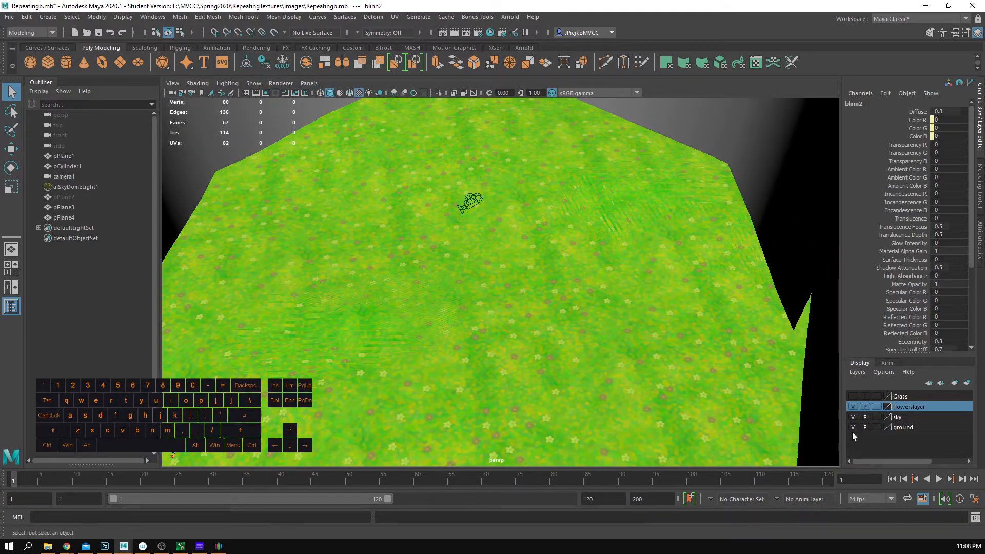
click(852, 427)
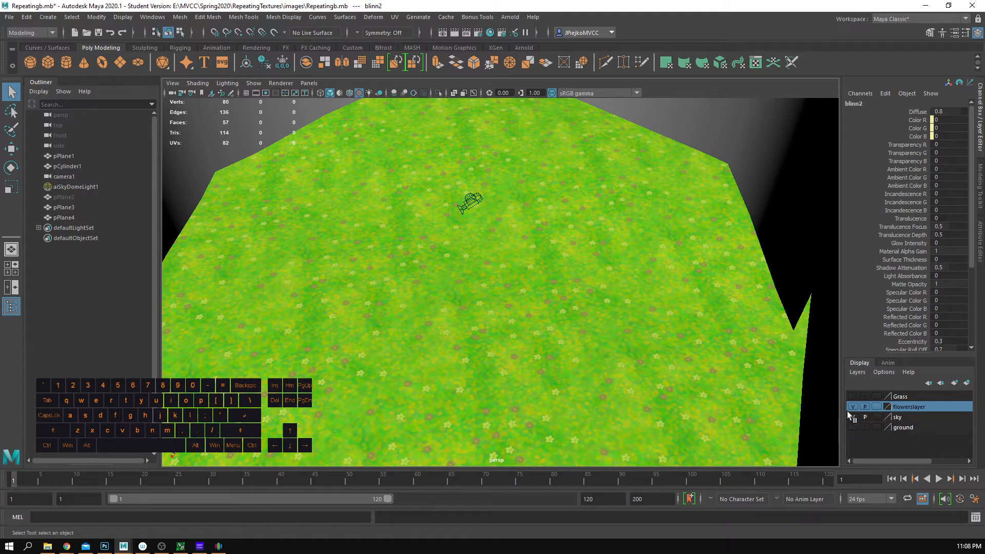
Step: Compare the Grass layer alone with flowerslayer alone, leaving only flowerslayer displayed with the sky
click(853, 407)
click(852, 397)
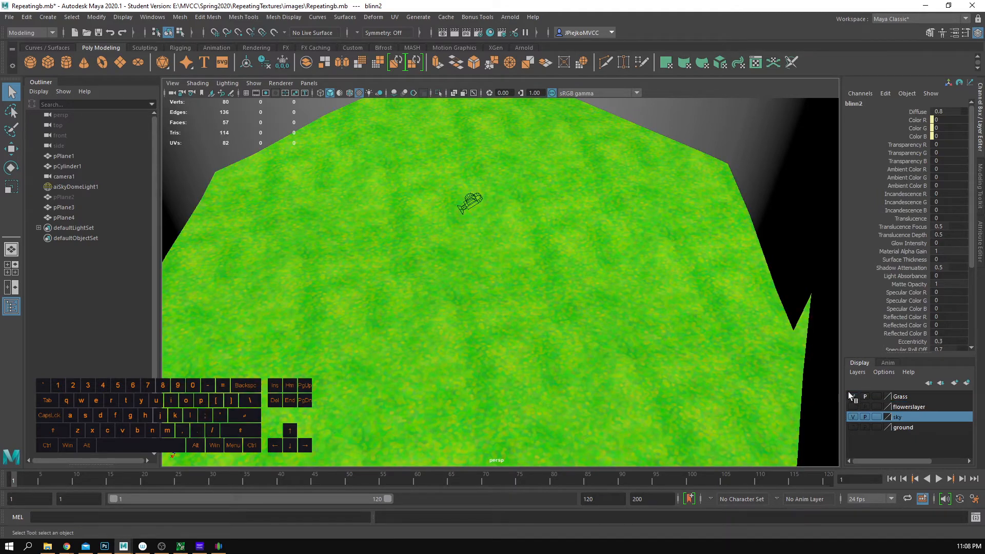
click(849, 395)
click(853, 402)
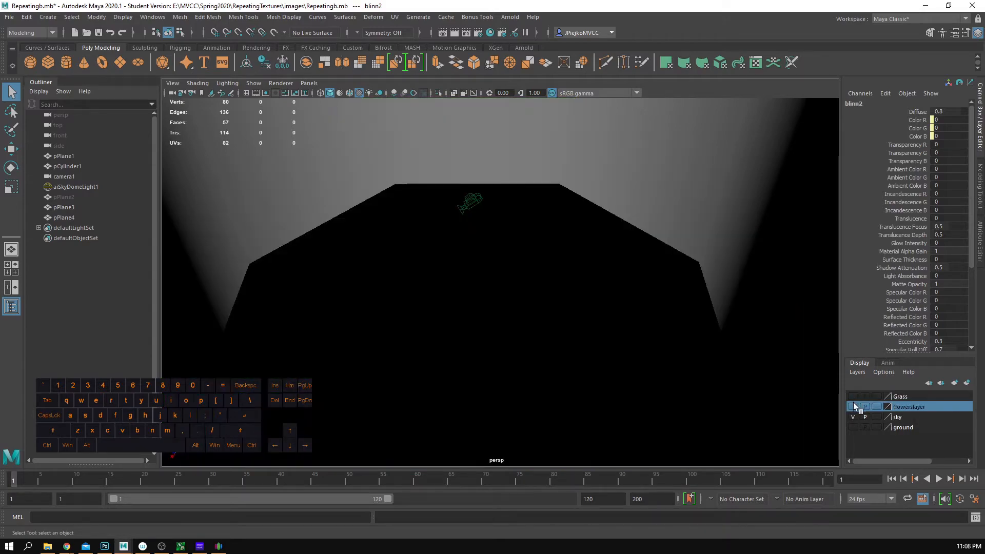
click(852, 406)
Step: Switch to Photoshop and toggle Group 2 and the Hue/Saturation 1 adjustment to compare their effect on the grass texture
click(104, 546)
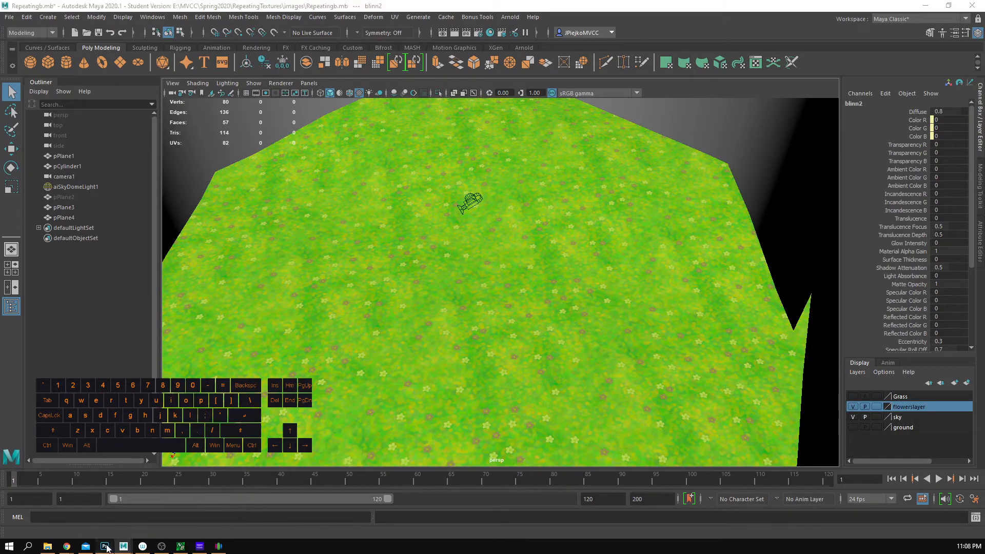
key(z)
click(424, 325)
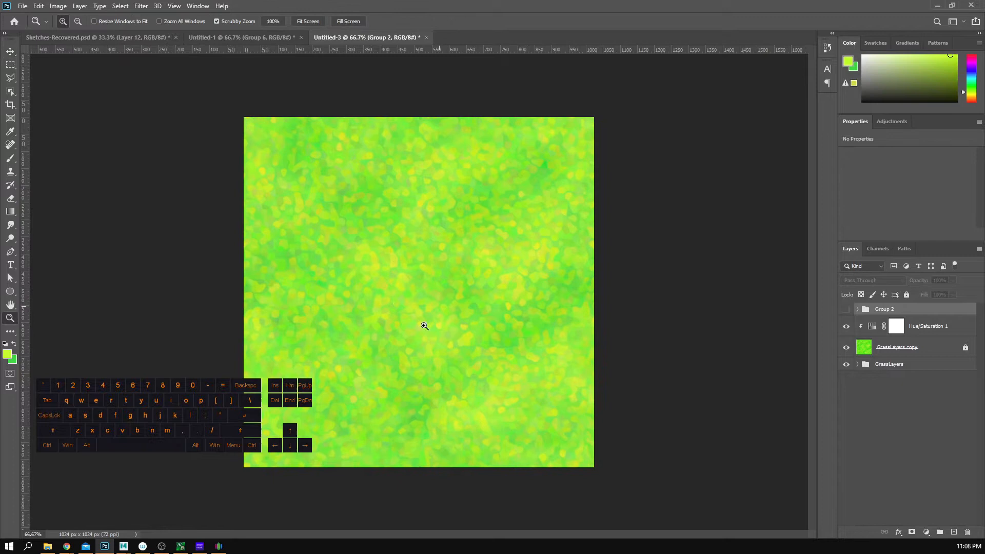
click(846, 309)
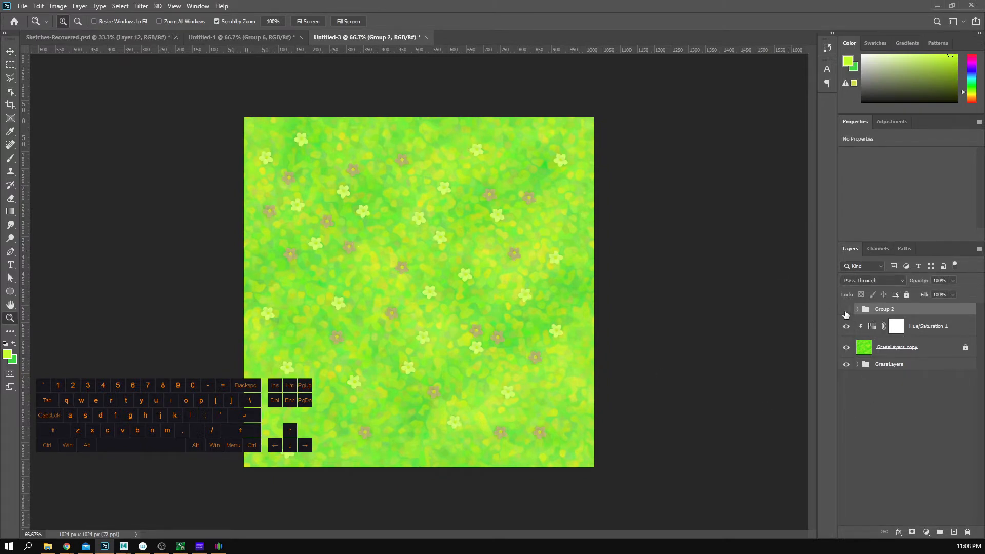
click(845, 308)
click(844, 331)
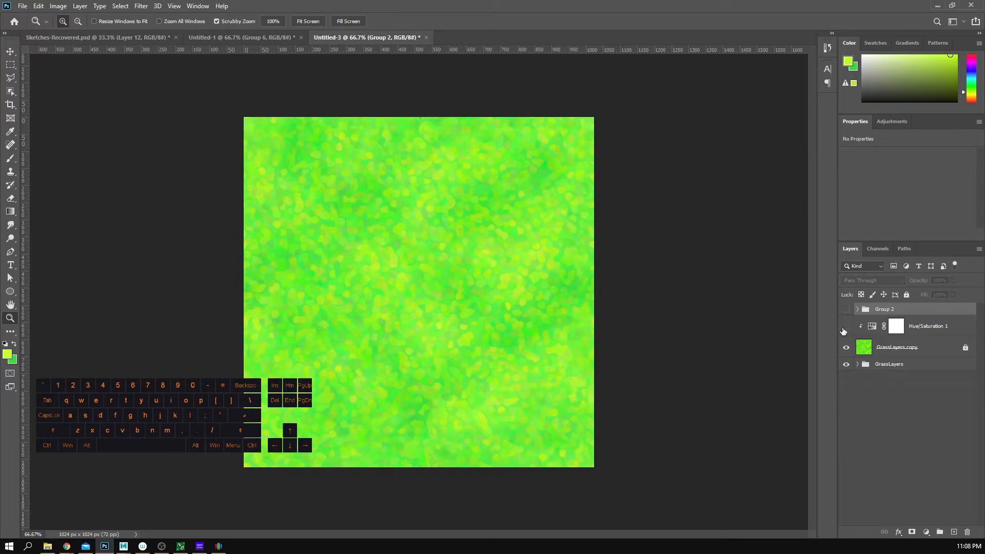
click(845, 326)
Step: Select the GrassLayers copy layer and toggle its visibility to compare it with the GrassLayers group underneath
click(910, 351)
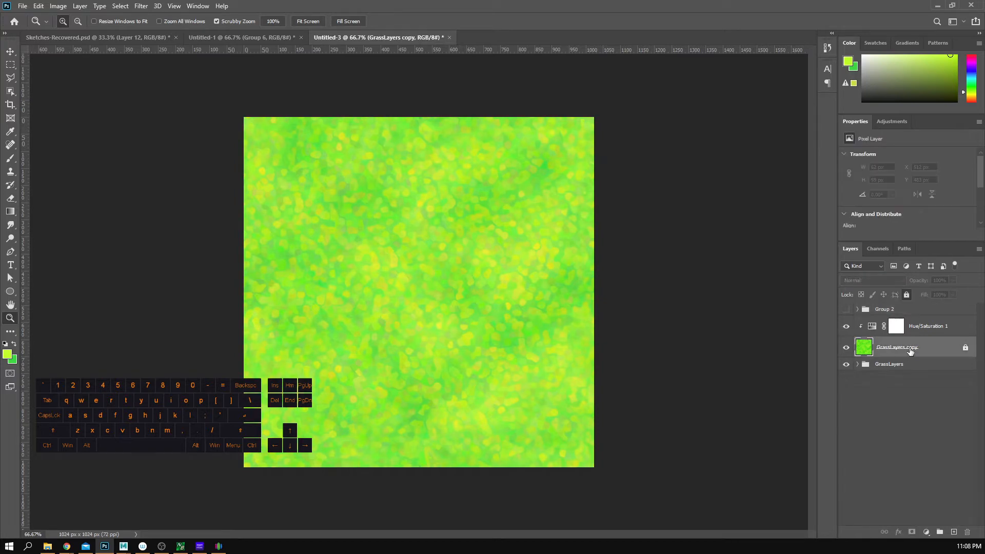
click(846, 351)
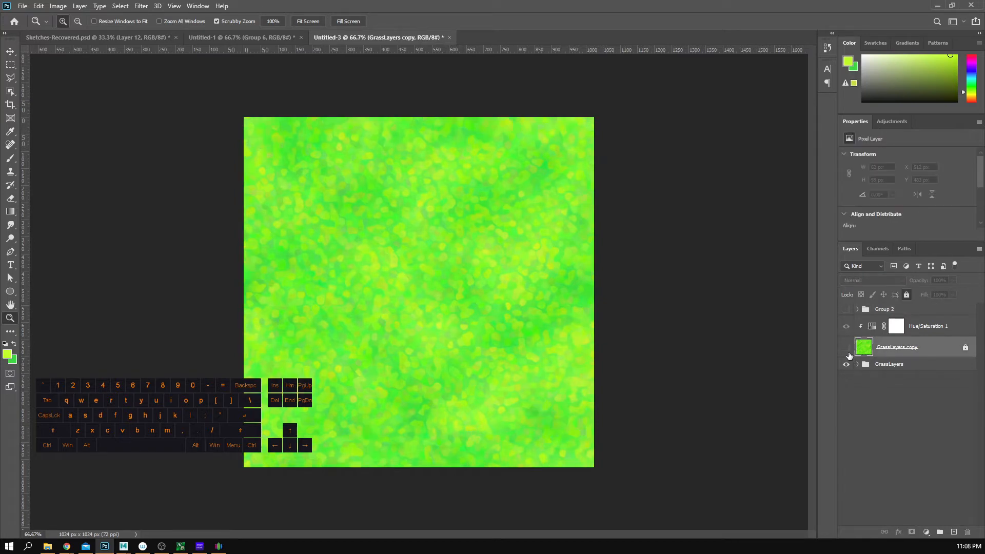
click(846, 348)
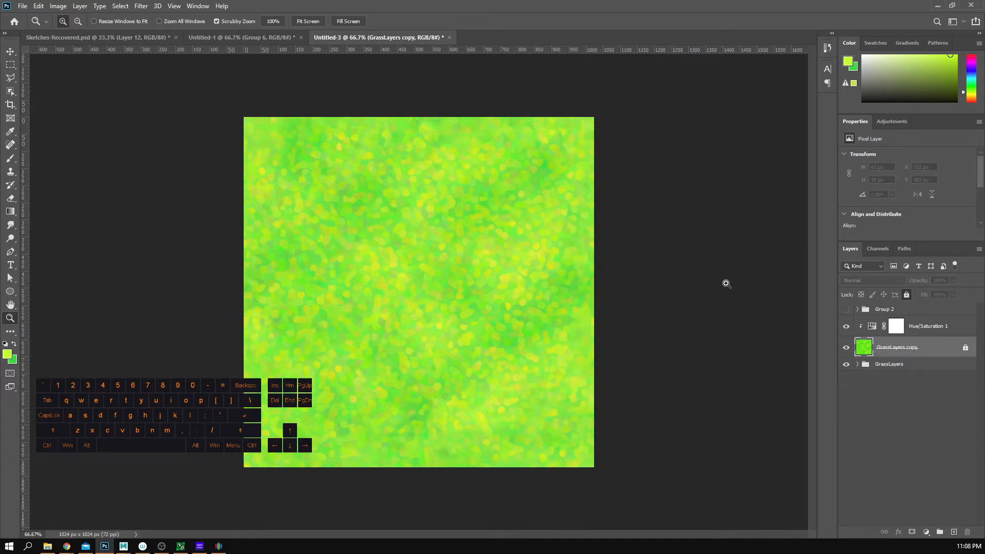
click(846, 349)
click(846, 349)
click(893, 367)
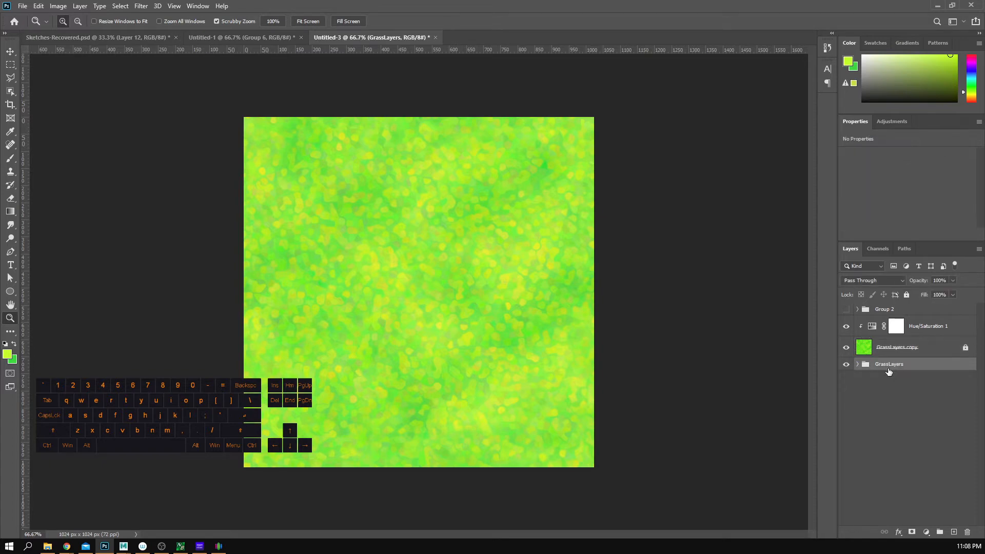
right_click(893, 366)
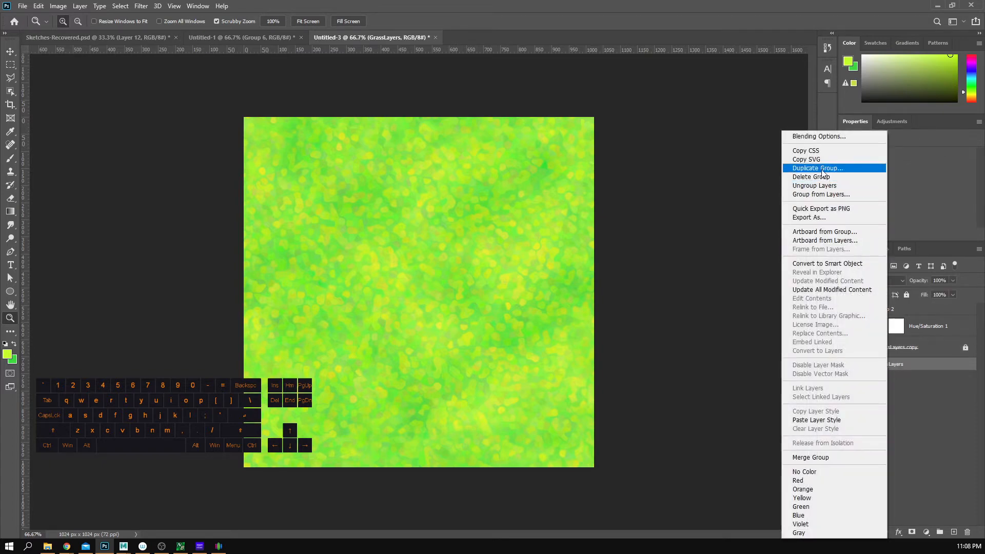
click(679, 4)
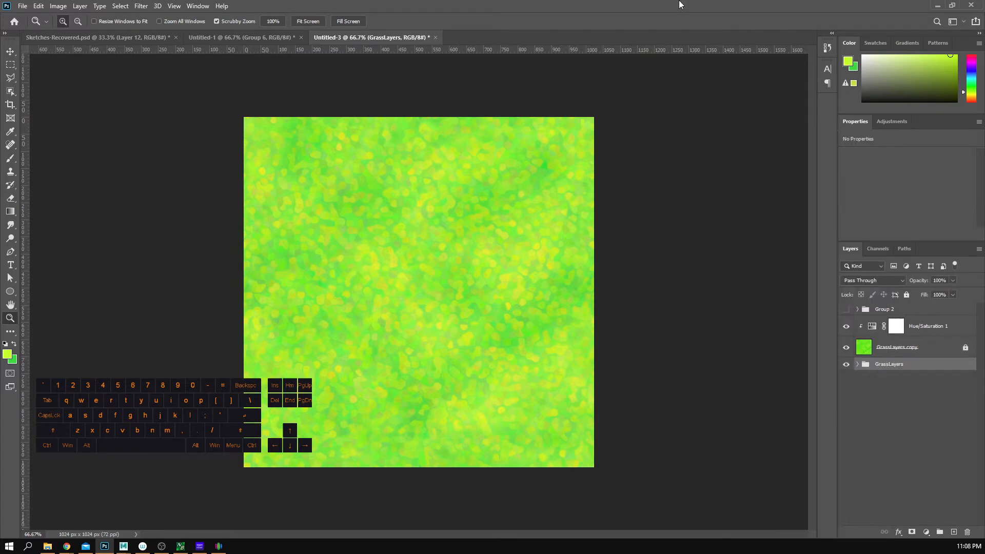
Step: Select the GrassLayers copy layer and hide it
click(895, 343)
right_click(895, 345)
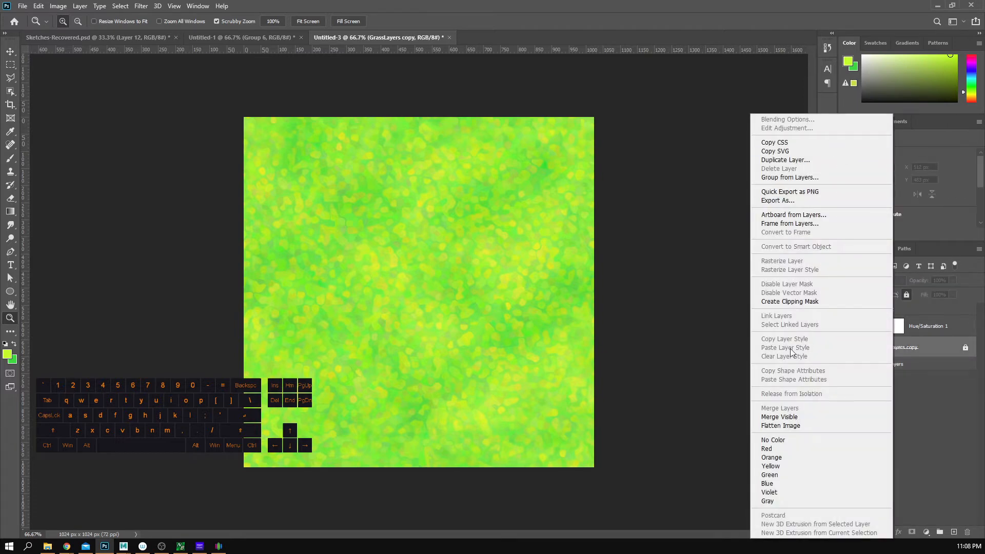
click(967, 426)
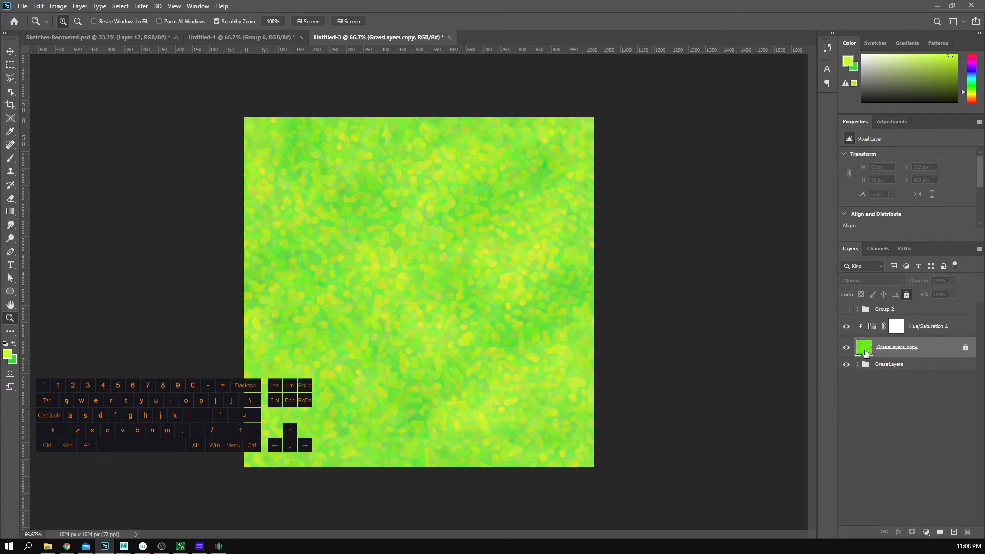
click(843, 351)
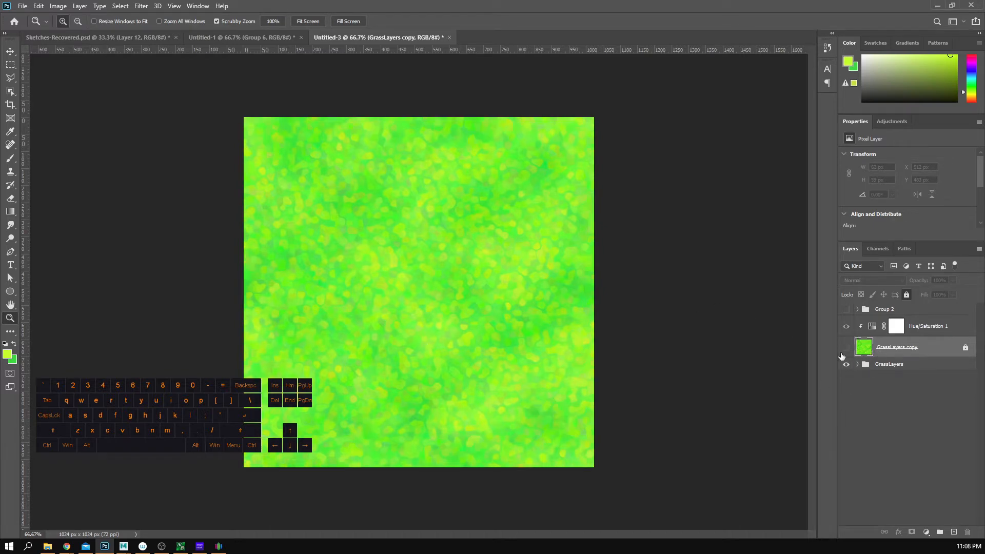
Step: Make the GrassLayers copy layer visible again
click(845, 348)
click(842, 355)
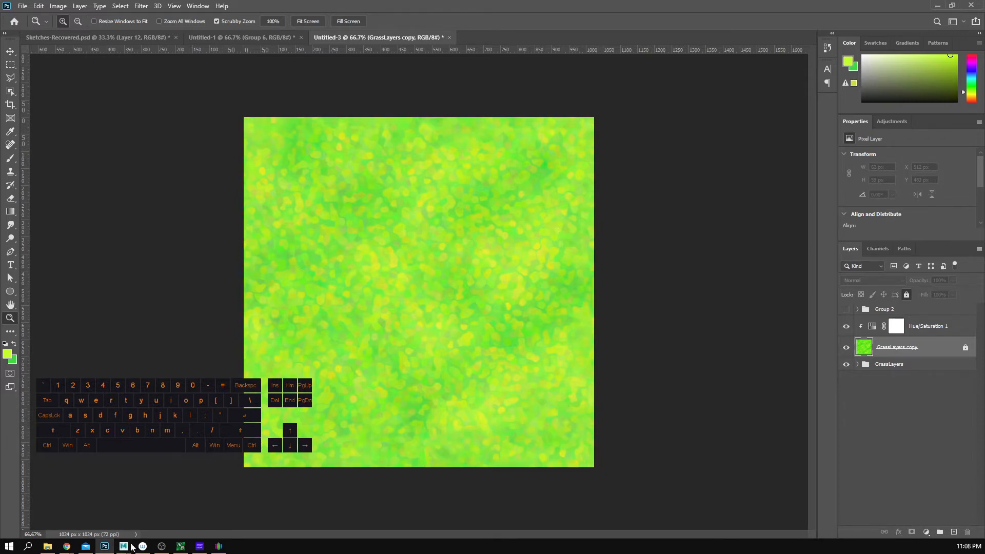
Step: Switch to Maya and toggle the Grass and flowerslayer display layers to compare their ground textures
mouse_move(124, 547)
click(380, 499)
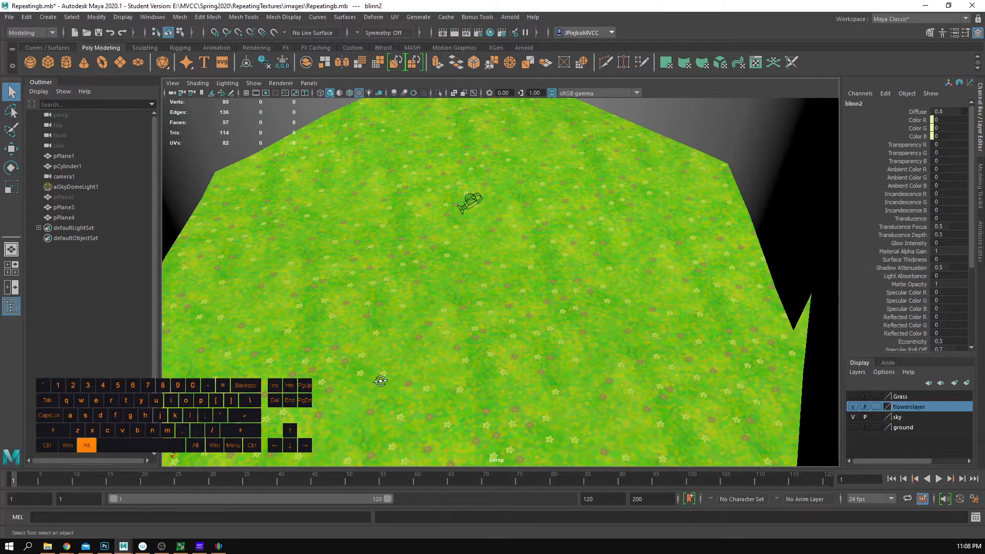
alt+drag(380, 380, 382, 366)
click(852, 406)
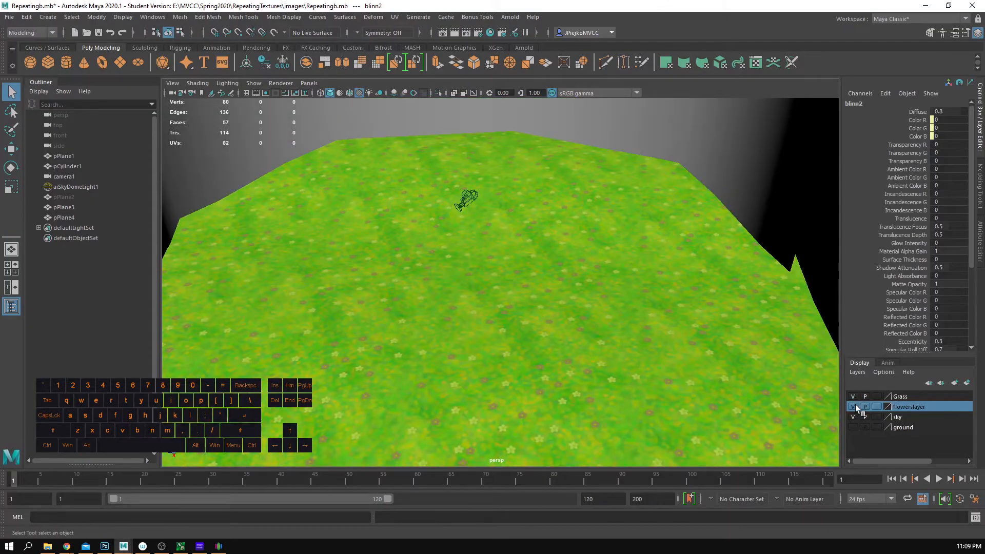
click(853, 396)
click(853, 406)
click(853, 396)
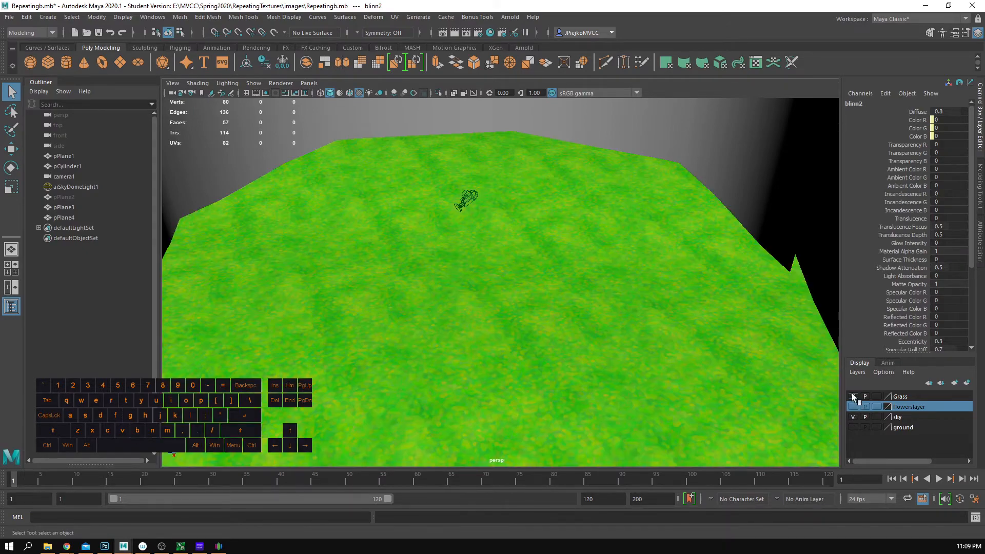
Step: Display the ground layer in place of Grass and inspect its mix of grass and flowers from several angles
click(852, 396)
click(851, 426)
alt+drag(387, 358, 620, 352)
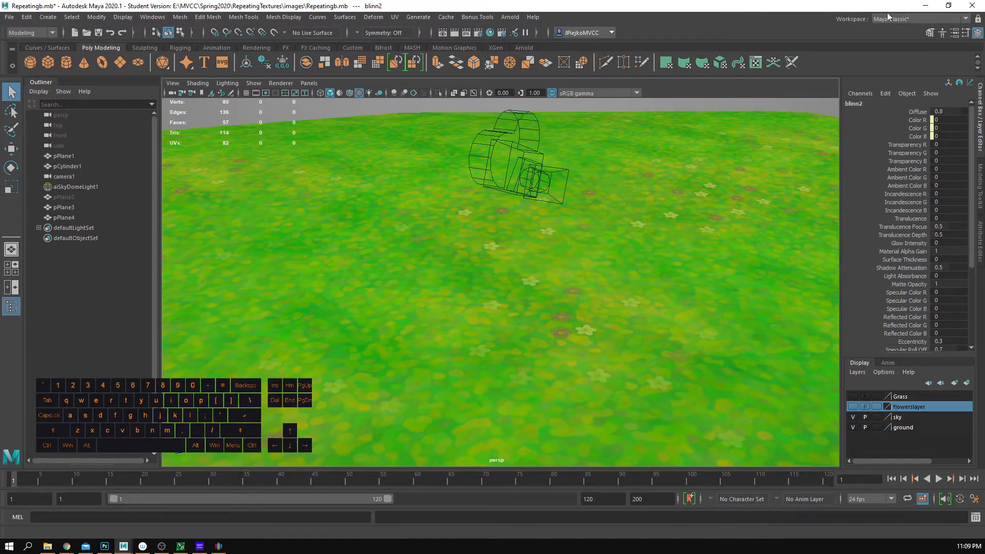
alt+drag(333, 353, 425, 311)
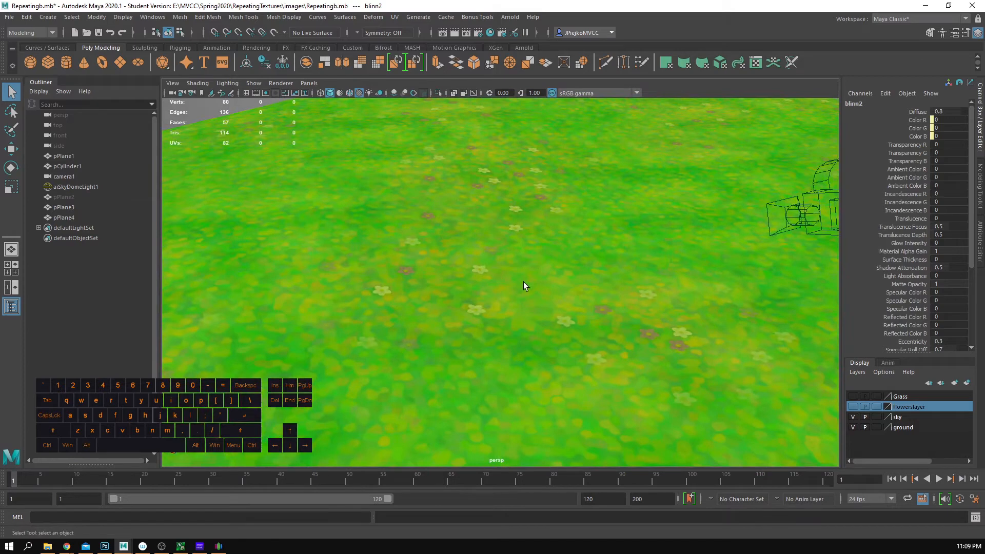
alt+right_drag(523, 282, 347, 277)
alt+drag(347, 276, 356, 284)
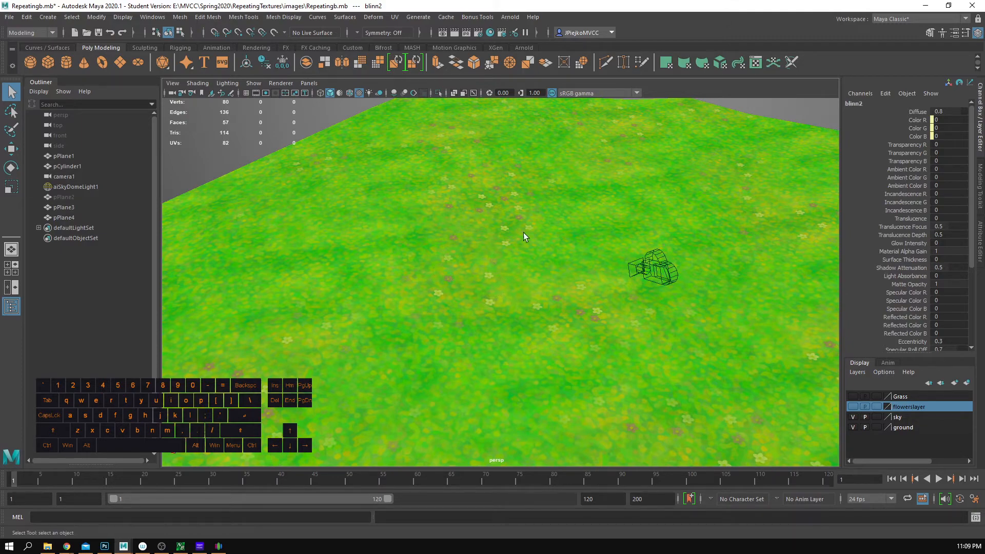
alt+drag(519, 275, 587, 273)
Step: Return to Photoshop and review the Hue/Saturation 1 layer's settings and the available adjustment types
click(925, 5)
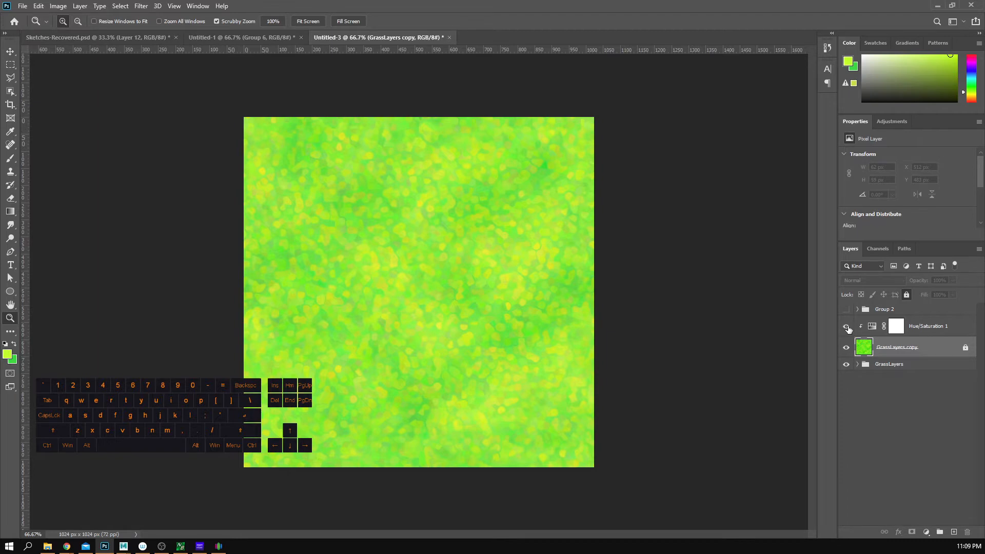
click(961, 327)
click(861, 353)
click(922, 327)
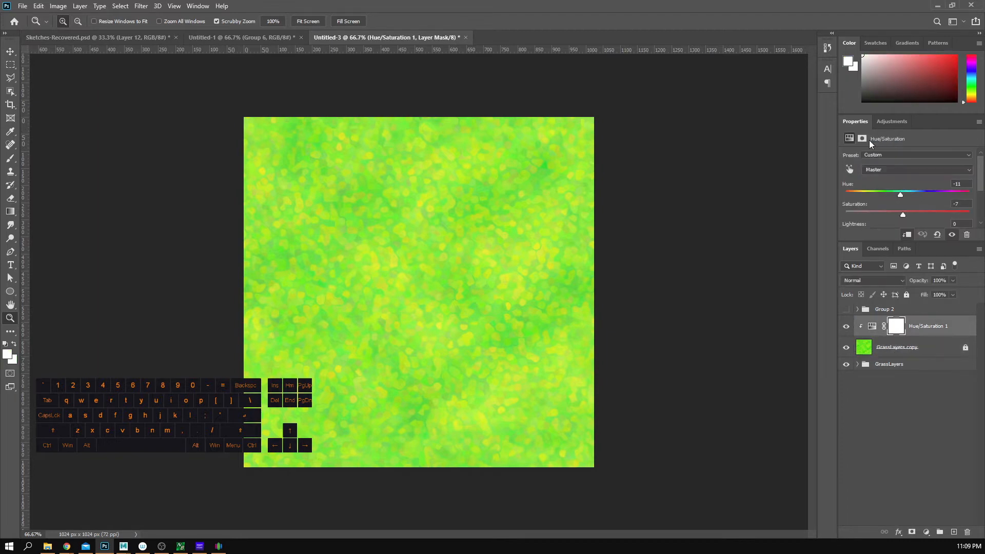
click(885, 123)
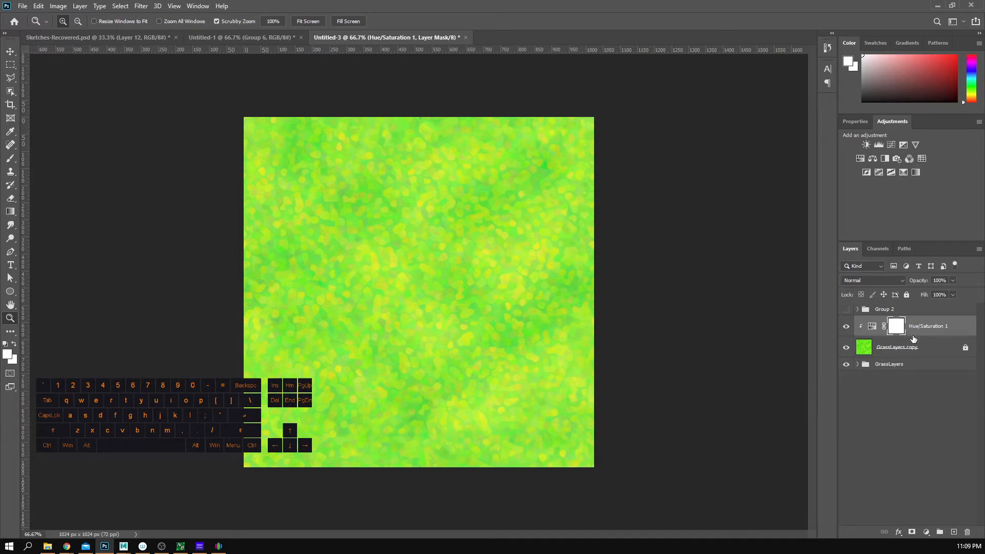
Step: Release Hue/Saturation 1 from the GrassLayers copy layer and clip it to that layer again
key(alt)
mouse_move(905, 334)
mouse_down()
mouse_move(911, 393)
mouse_move(905, 330)
mouse_up()
key(alt)
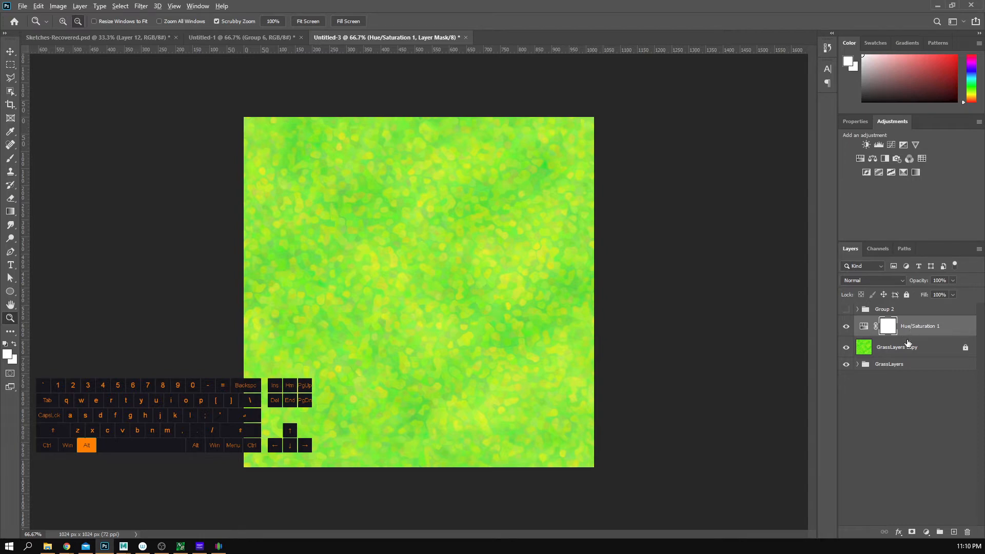
alt+click(907, 334)
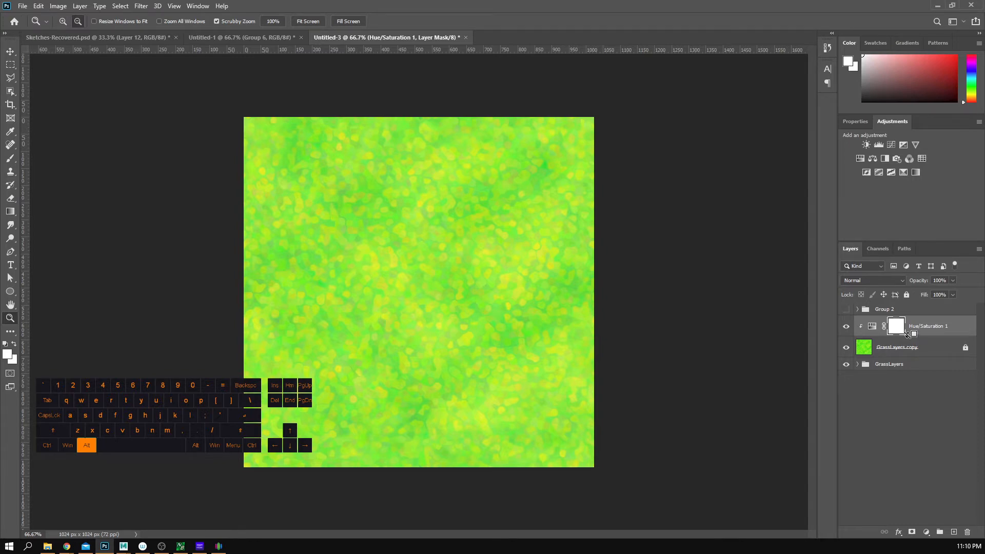
Step: Toggle the GrassLayers copy layer to compare it with the GrassLayers group underneath, leaving the copy hidden
click(846, 348)
click(846, 348)
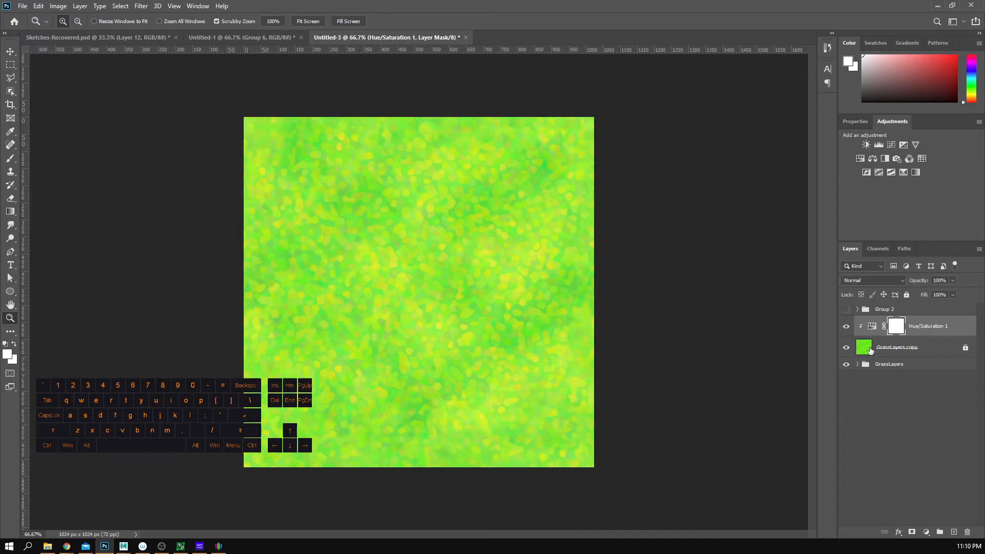
click(845, 348)
click(845, 349)
click(845, 348)
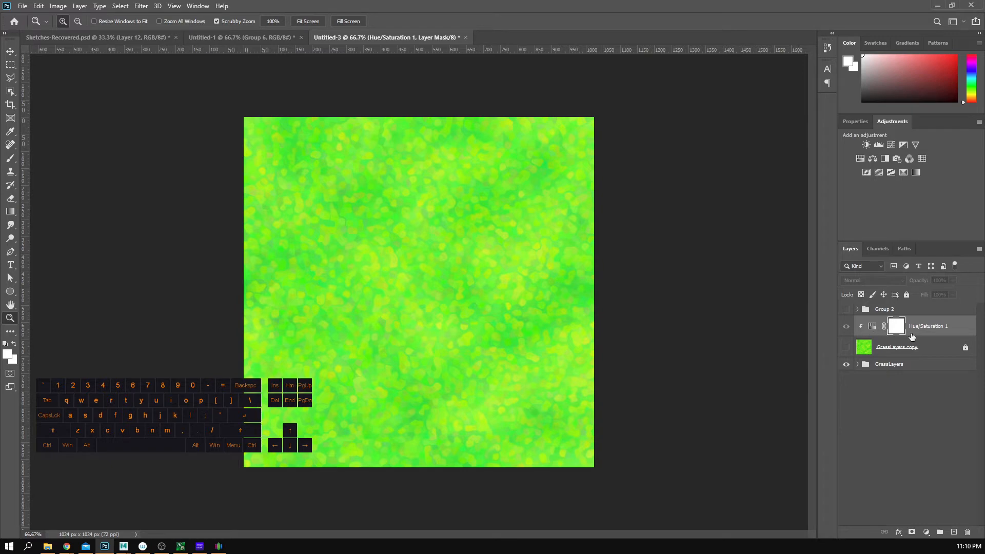
Step: Release the clipping mask on Hue/Saturation 1 so it affects the GrassLayers group, and select that group
mouse_move(911, 336)
mouse_down()
mouse_move(919, 384)
mouse_move(911, 333)
mouse_up()
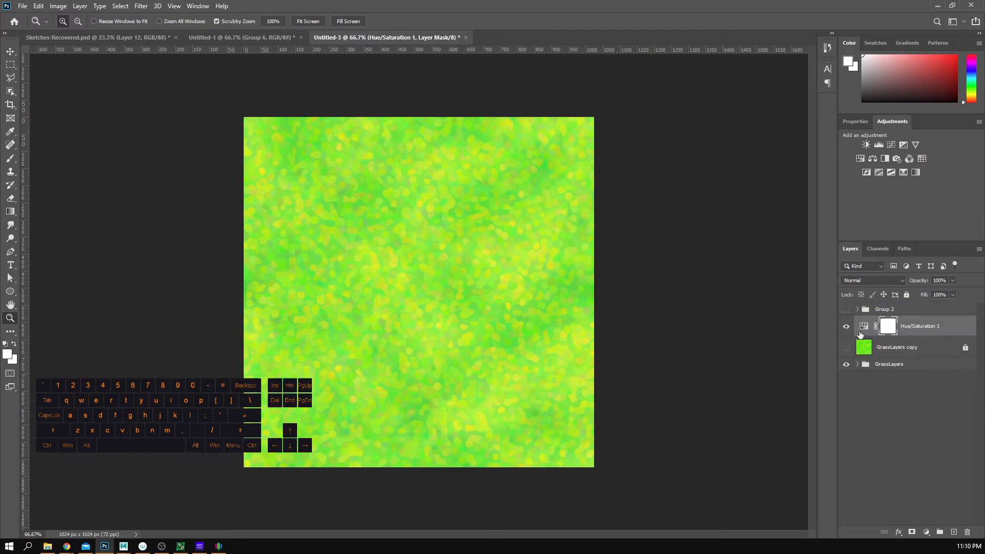
click(902, 354)
click(910, 365)
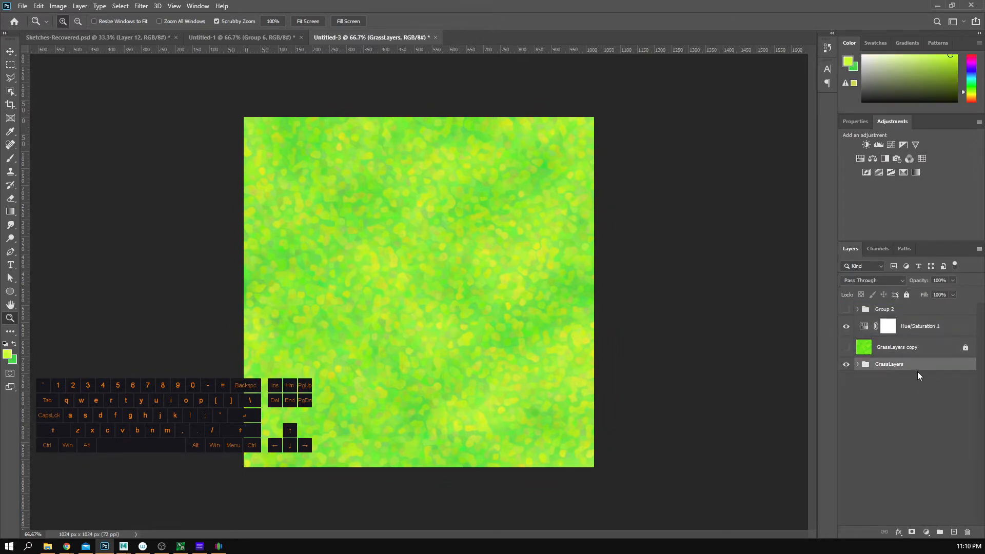
Step: Group the GrassLayers copy, Hue/Saturation 1 and Group 2 together and name the new group Flowers
click(901, 348)
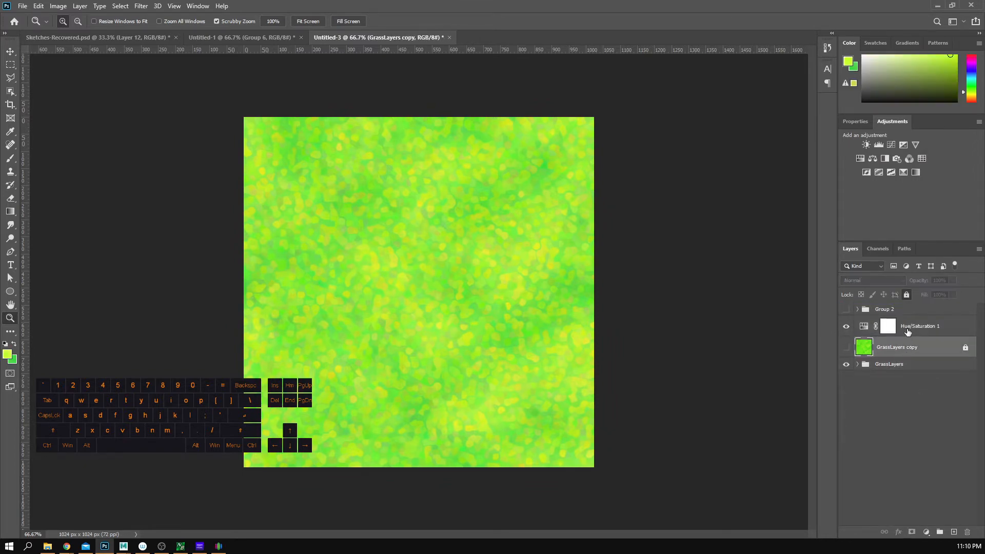
shift+click(914, 328)
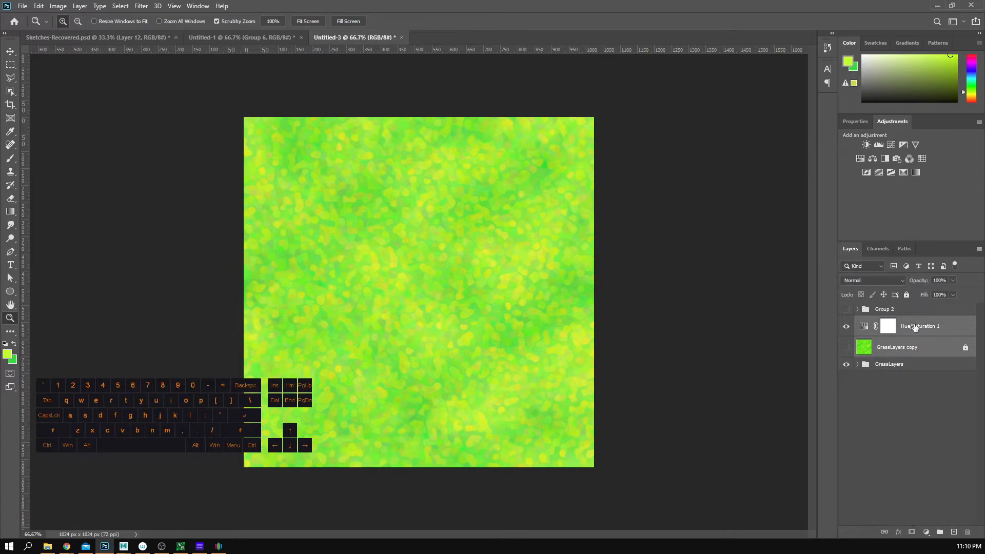
shift+click(900, 310)
key(ctrl+g)
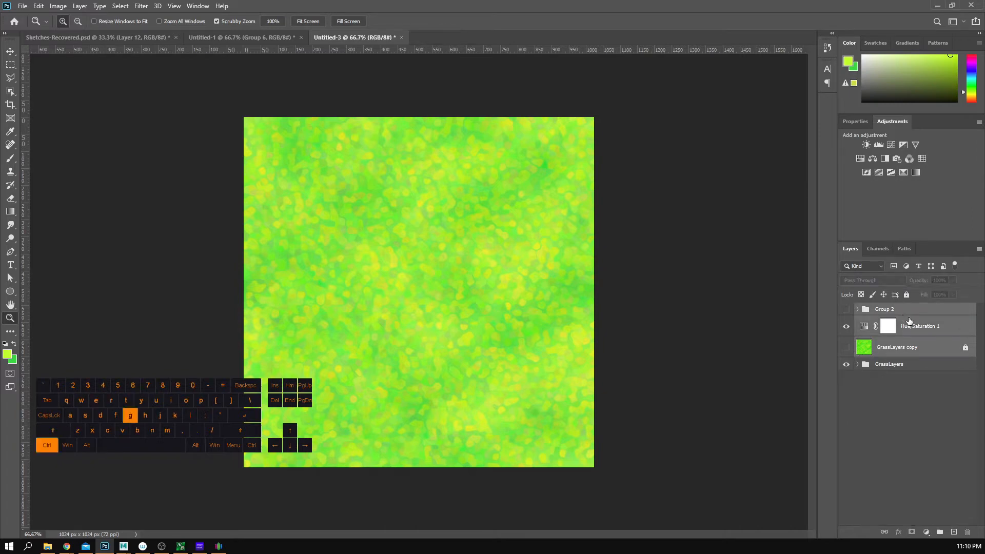
double_click(892, 313)
text(F)
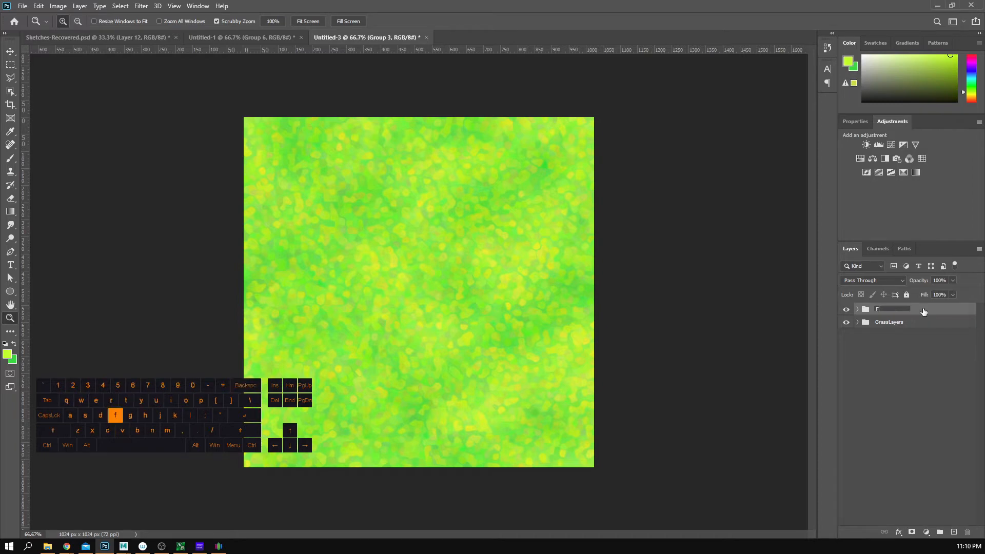
text(lowers)
key(Return)
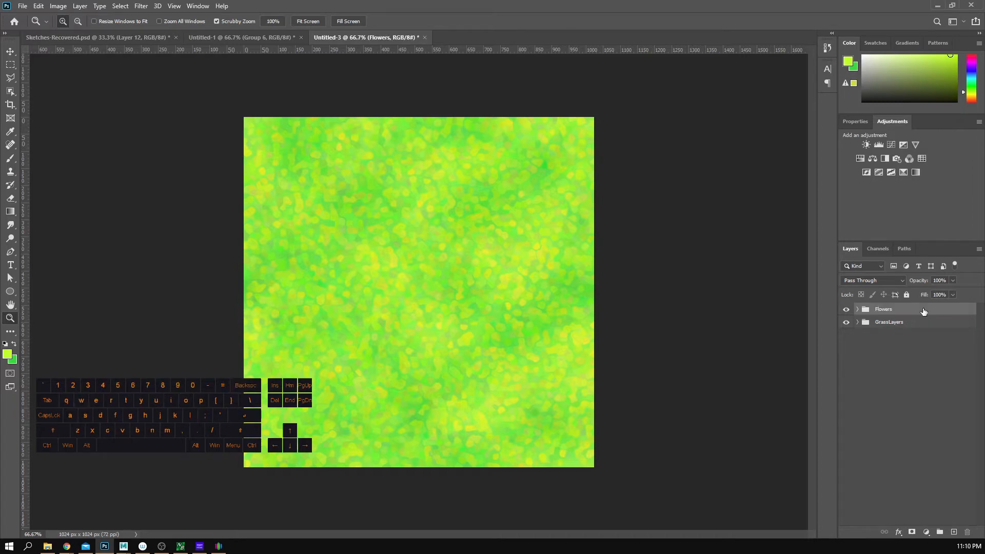
Step: Expand the Flowers group and make its GrassLayers copy layer visible
click(857, 309)
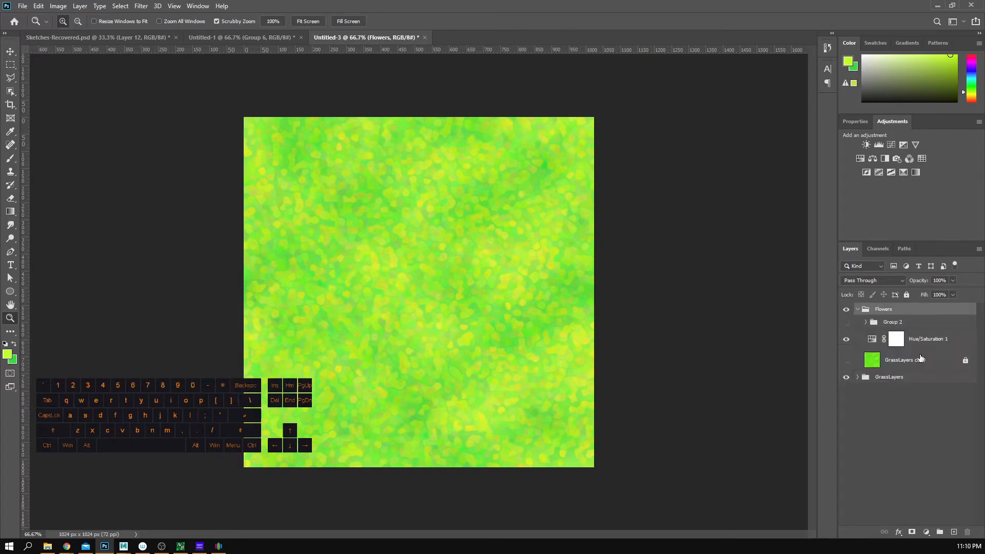
click(920, 348)
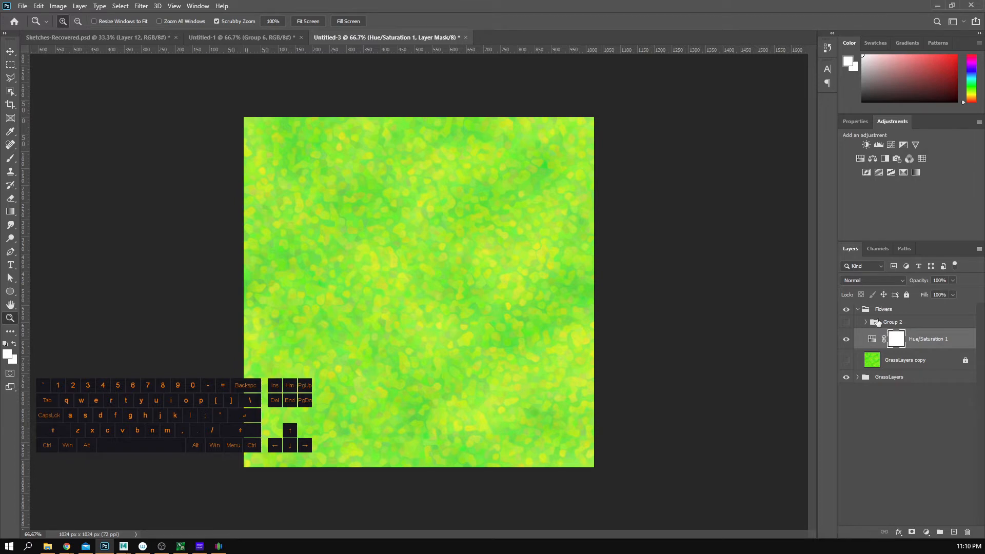
click(847, 340)
click(847, 340)
click(845, 359)
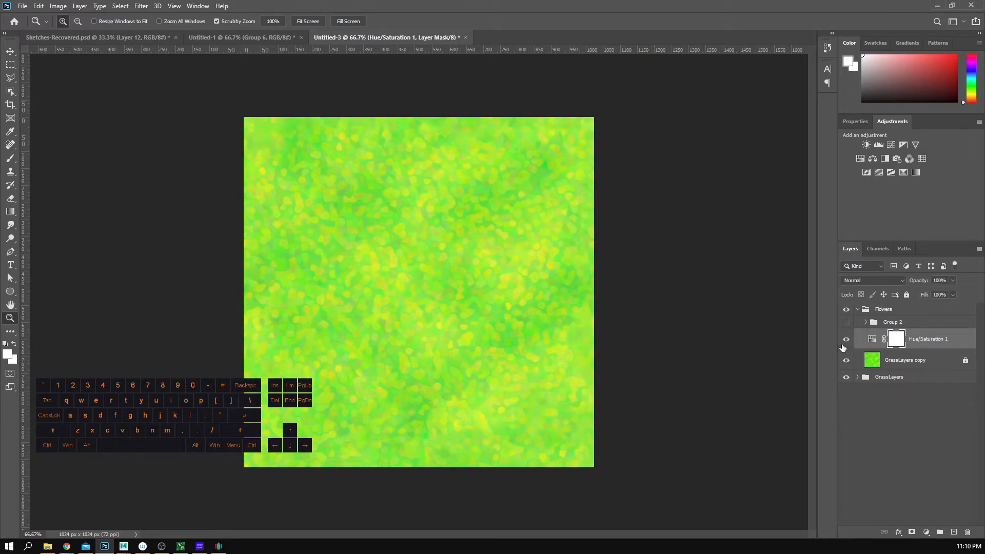
Step: Toggle Hue/Saturation 1 to check its effect, and clip it to the GrassLayers copy layer
click(843, 340)
click(842, 340)
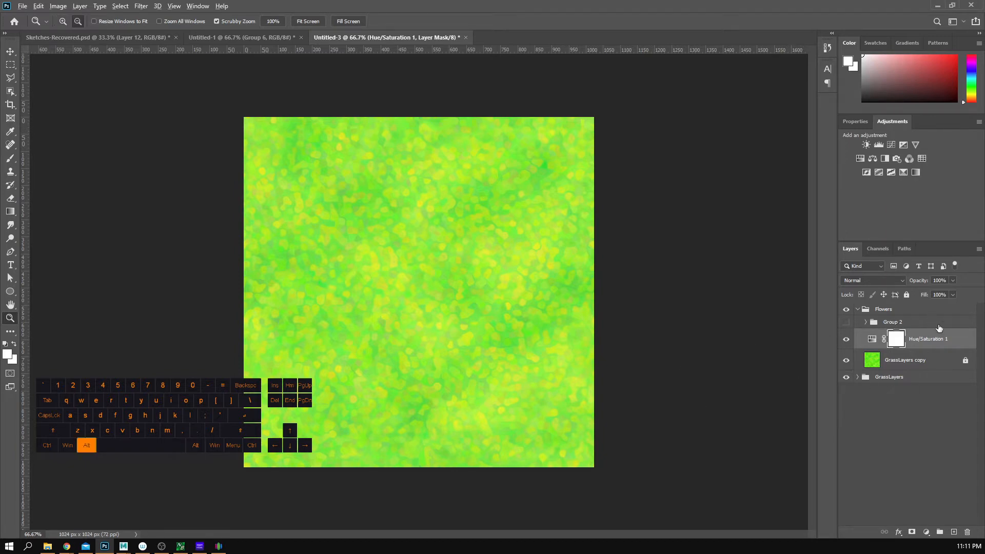
alt+click(922, 348)
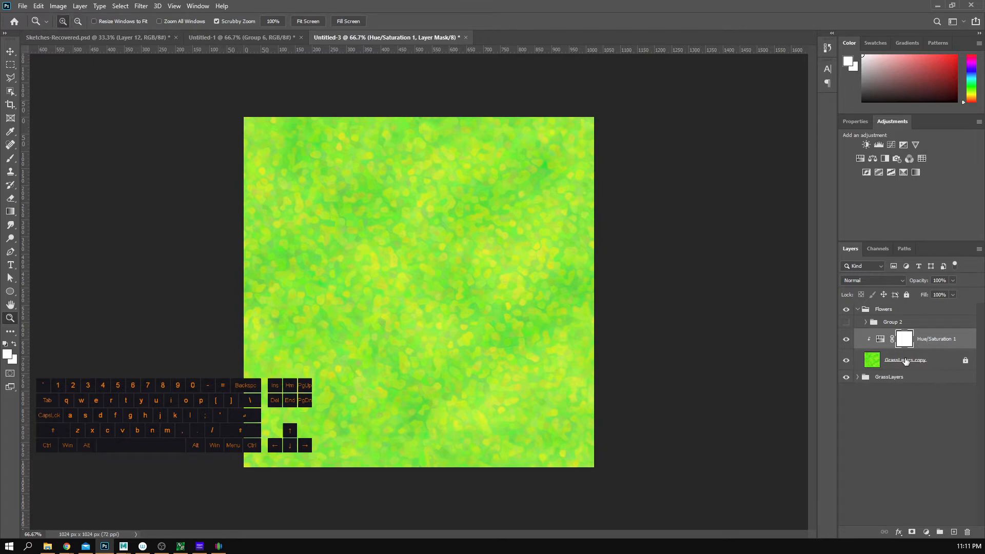
Step: Compare the texture with Hue/Saturation 1 and the GrassLayers copy layer switched on and off, leaving both visible
click(905, 360)
click(846, 340)
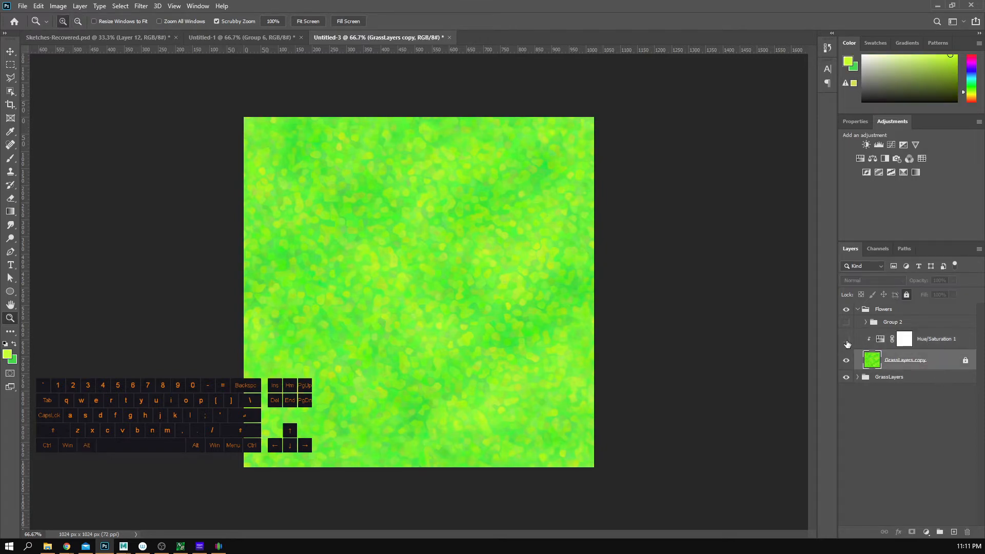
click(847, 340)
click(847, 359)
click(846, 343)
click(846, 360)
click(846, 360)
click(846, 339)
click(846, 341)
click(846, 360)
click(846, 360)
click(847, 341)
click(846, 342)
click(846, 341)
click(846, 360)
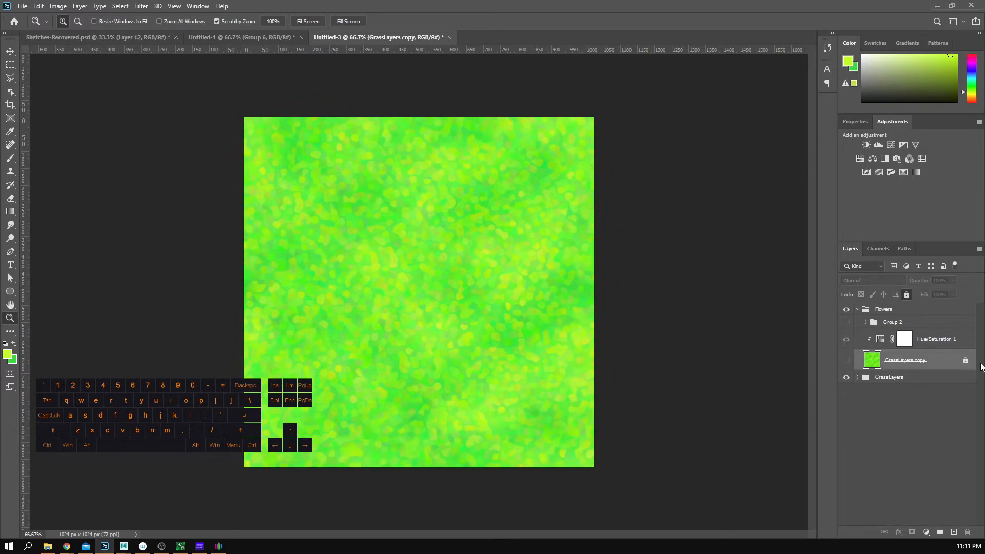
click(844, 342)
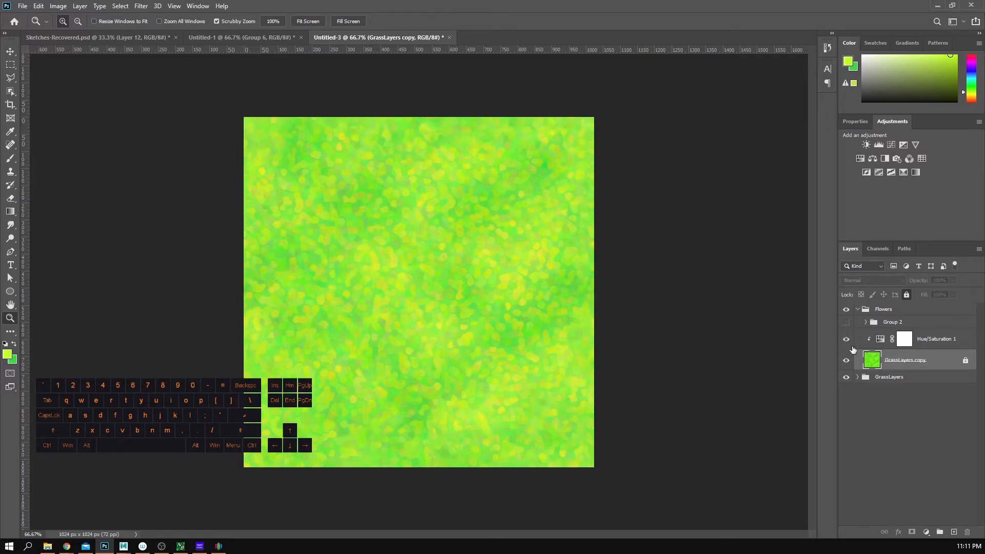
click(845, 340)
click(845, 341)
click(845, 339)
click(845, 339)
Step: Toggle Group 2 on and off, and unlock the GrassLayers copy layer
click(846, 323)
click(846, 323)
click(906, 295)
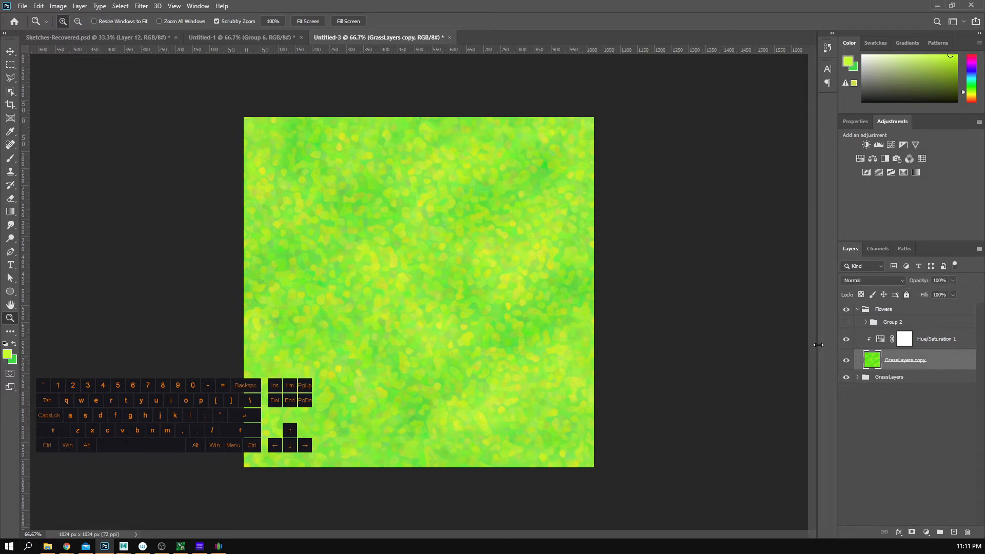
Step: Hide Hue/Saturation 1 and the GrassLayers copy layer, and undo both visibility changes
click(846, 339)
click(847, 359)
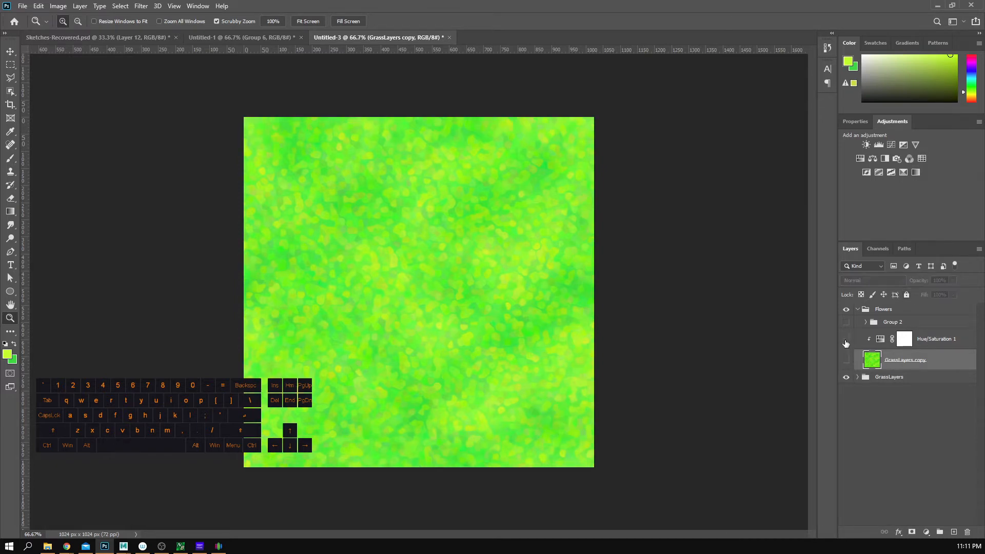
key(ctrl+z)
key(ctrl+z)
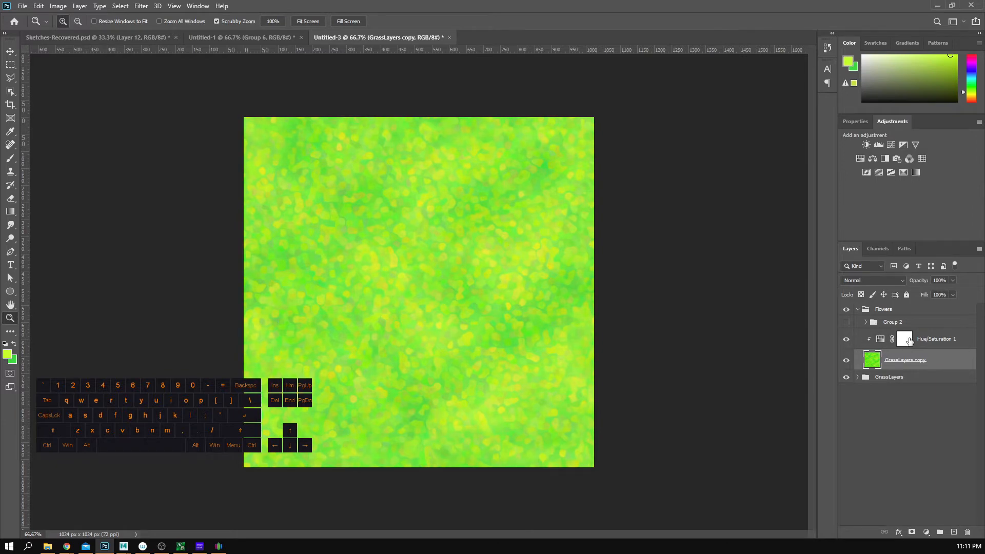
Step: Bring up the settings of Hue/Saturation 1 and make Group 2 with the flowers visible
click(953, 342)
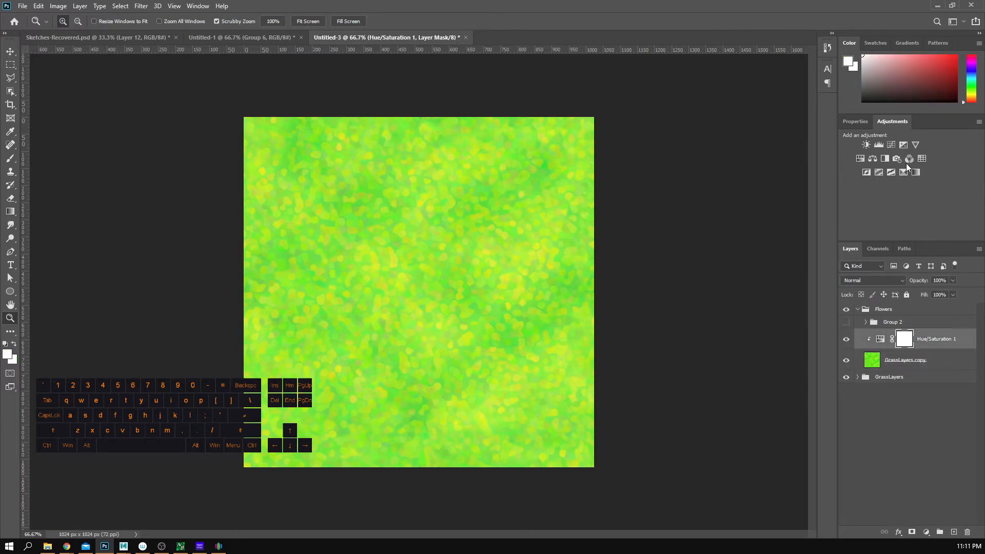
click(855, 122)
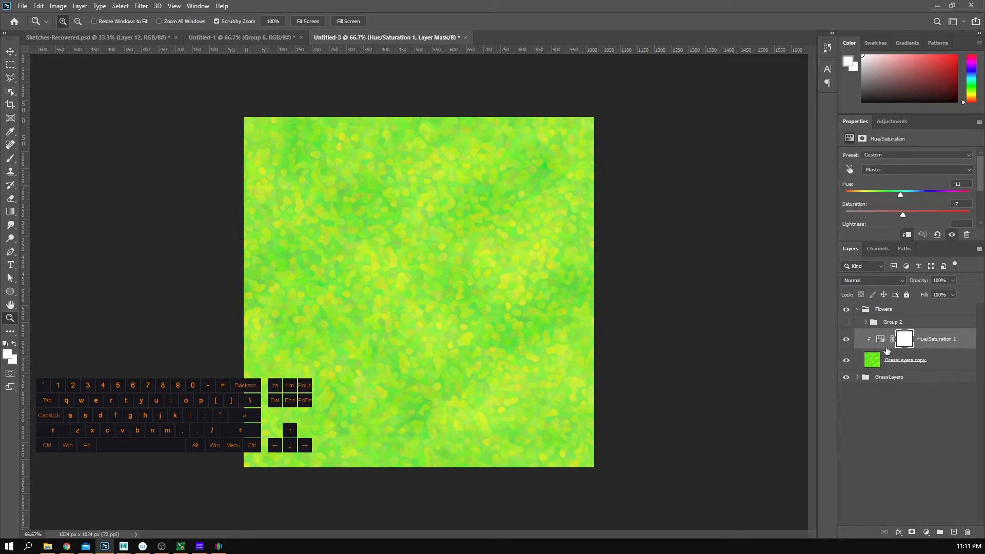
click(850, 323)
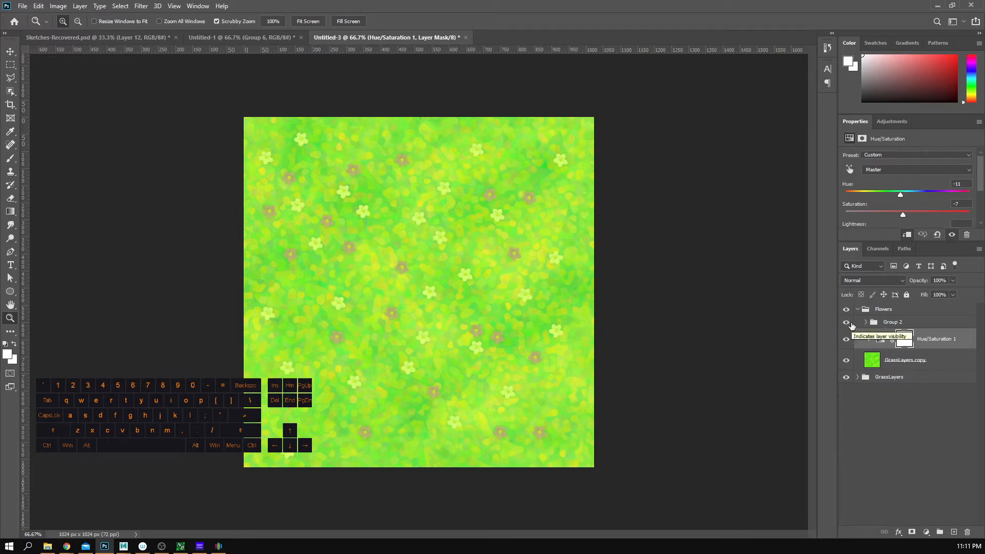
Step: Hide Group 2 and add a new empty layer above it in the Flowers group
click(848, 324)
click(896, 323)
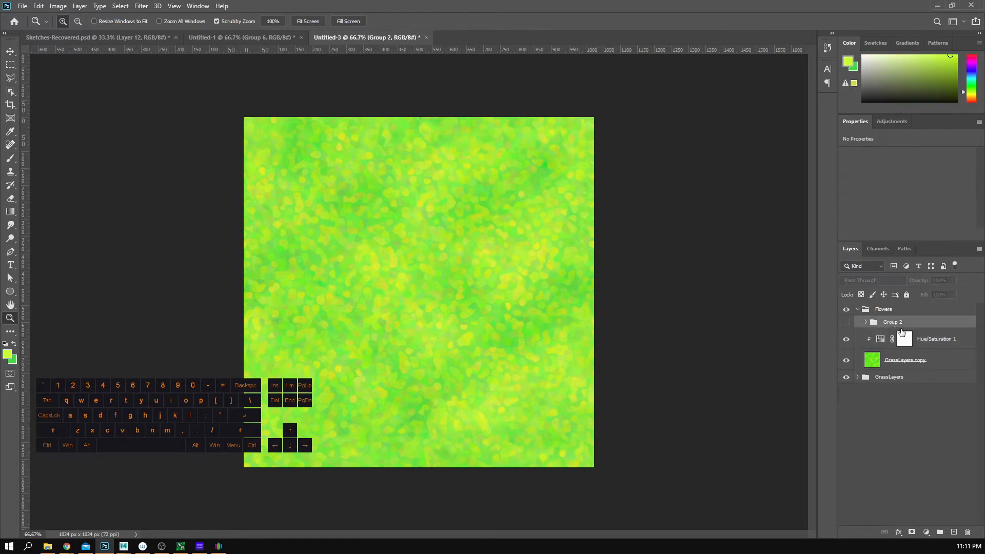
click(953, 532)
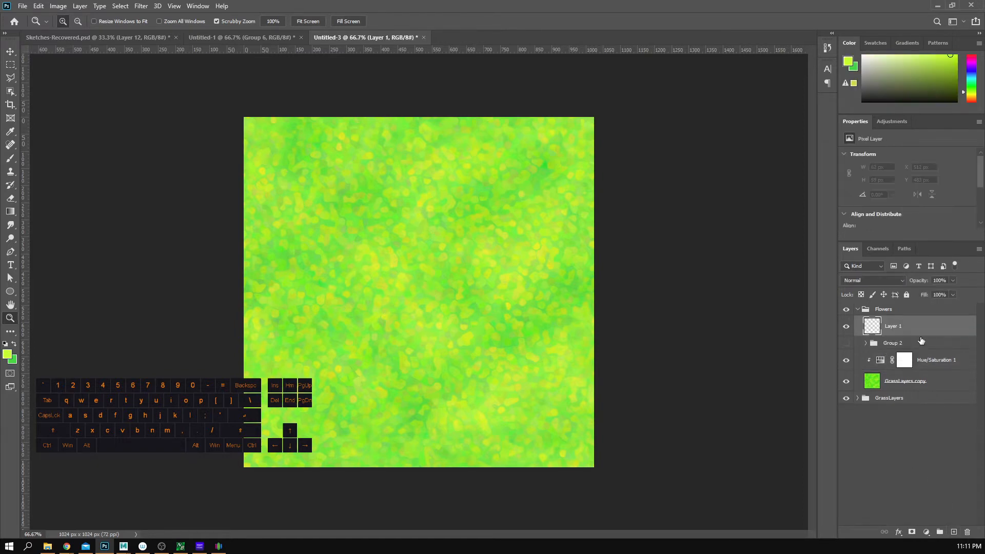
Step: Draw an upright off-white ellipse about 34 × 54 px near the texture's upper-left area as the first petal
click(18, 292)
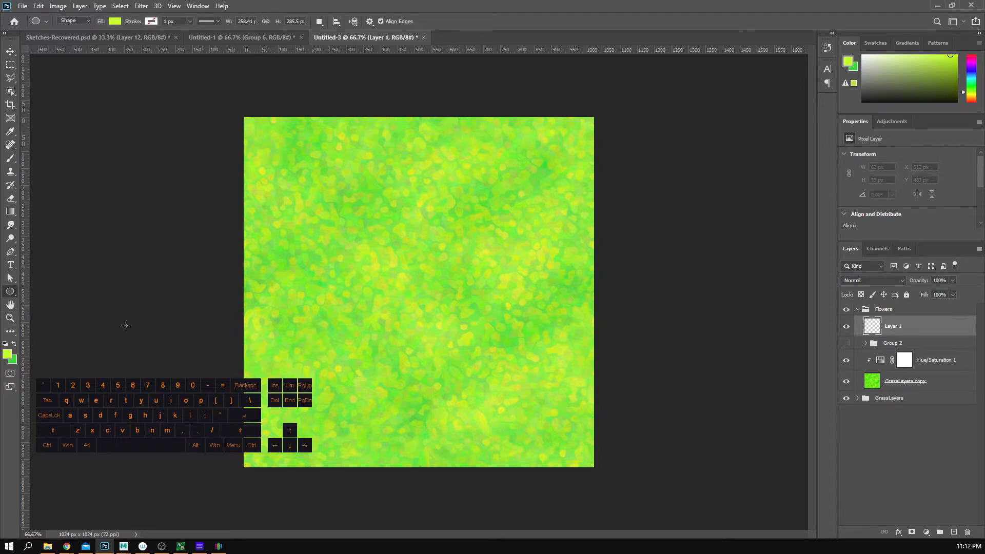
click(7, 354)
drag(657, 278, 589, 280)
click(804, 274)
drag(308, 176, 325, 200)
Step: Duplicate the ellipse as a second petal, rotate it about 57° clockwise and place it against the first petal's lower-right side
key(z)
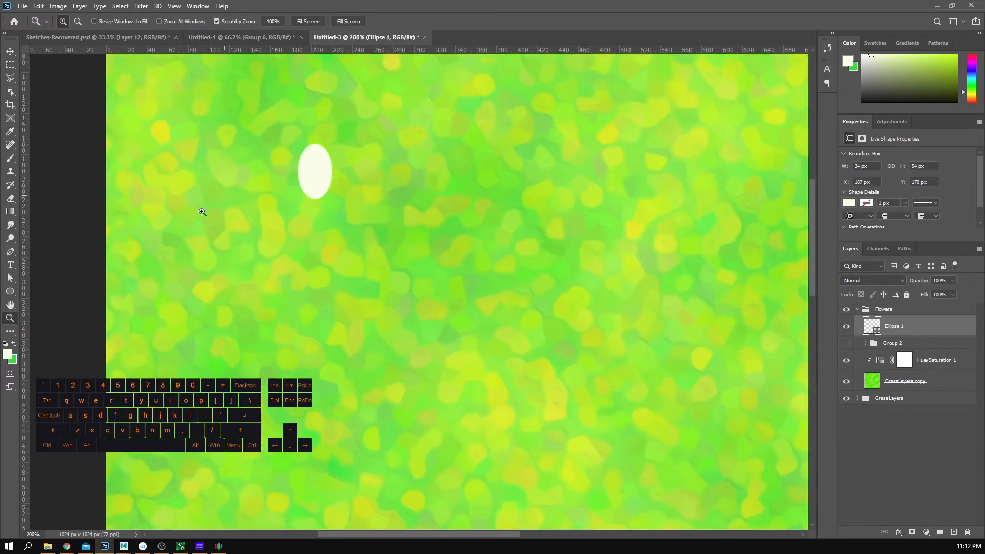
drag(447, 298, 444, 323)
click(15, 52)
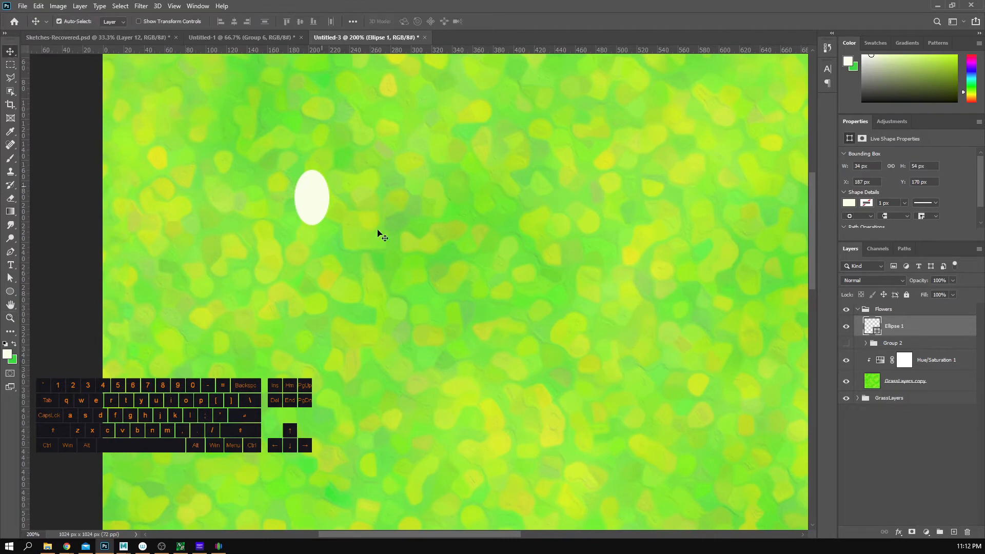
alt+drag(317, 214, 342, 224)
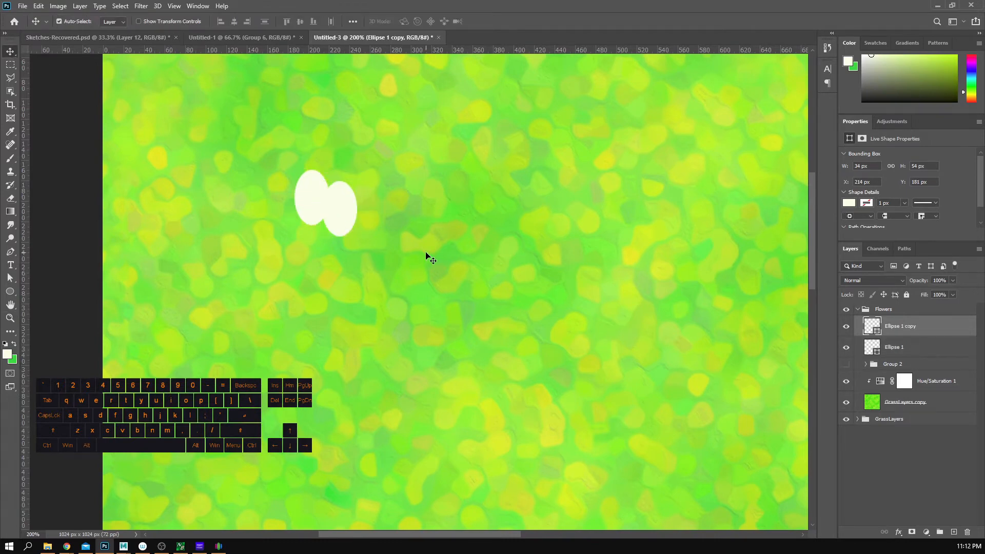
key(ctrl+t)
drag(418, 157, 422, 246)
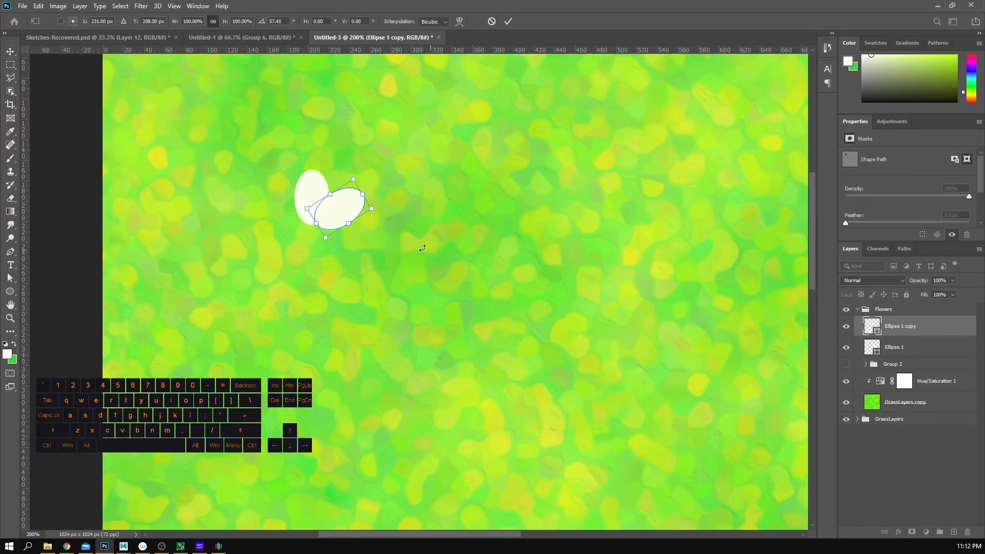
drag(343, 221, 340, 224)
key(Return)
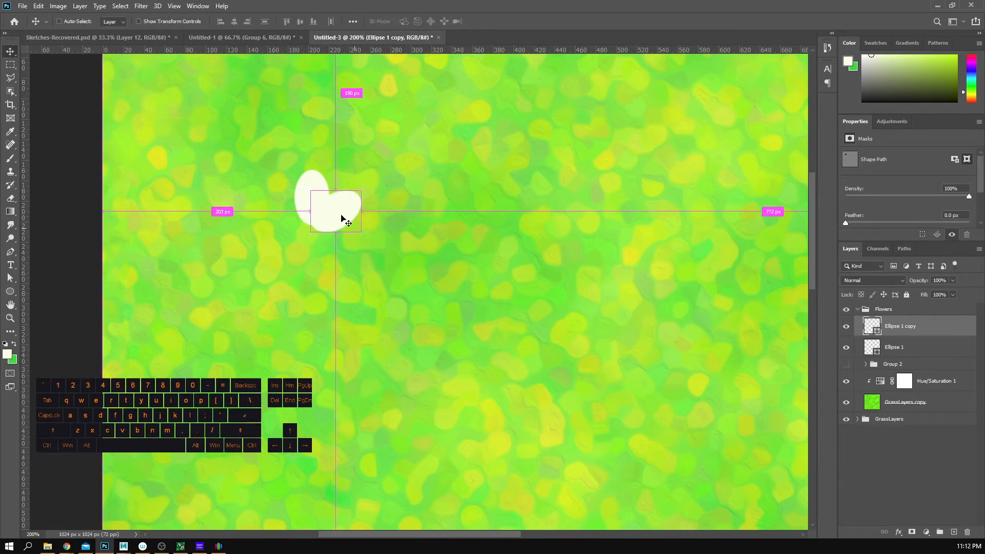
key(ctrl+t)
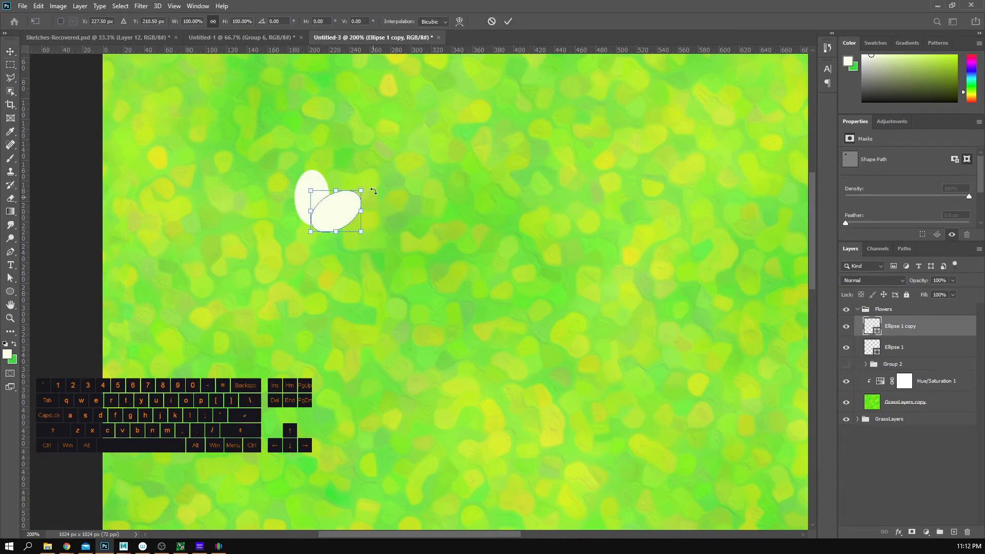
key(Return)
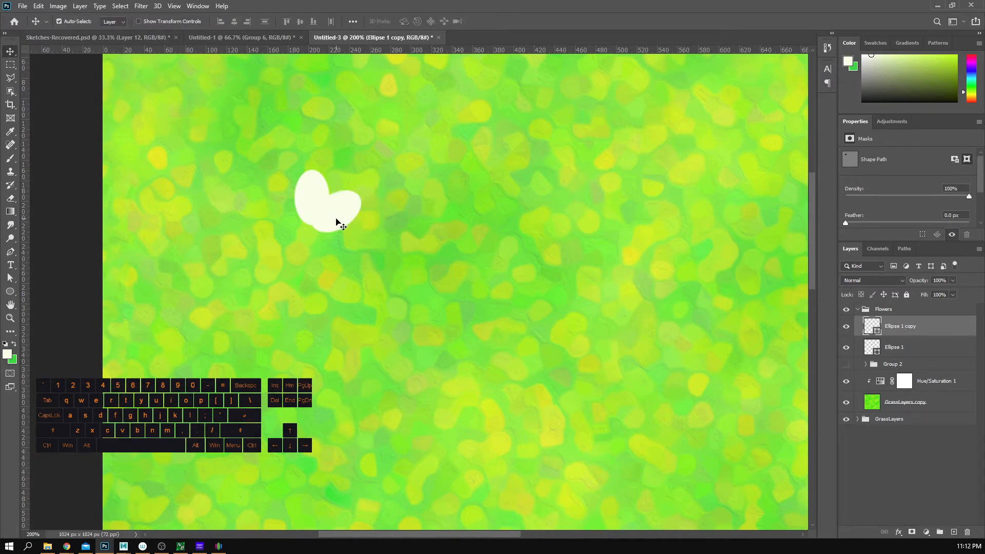
Step: Duplicate the second petal downwards and rotate the copy about 67° to form the lower-right third petal
key(alt)
alt+drag(333, 218, 337, 244)
key(ctrl+t)
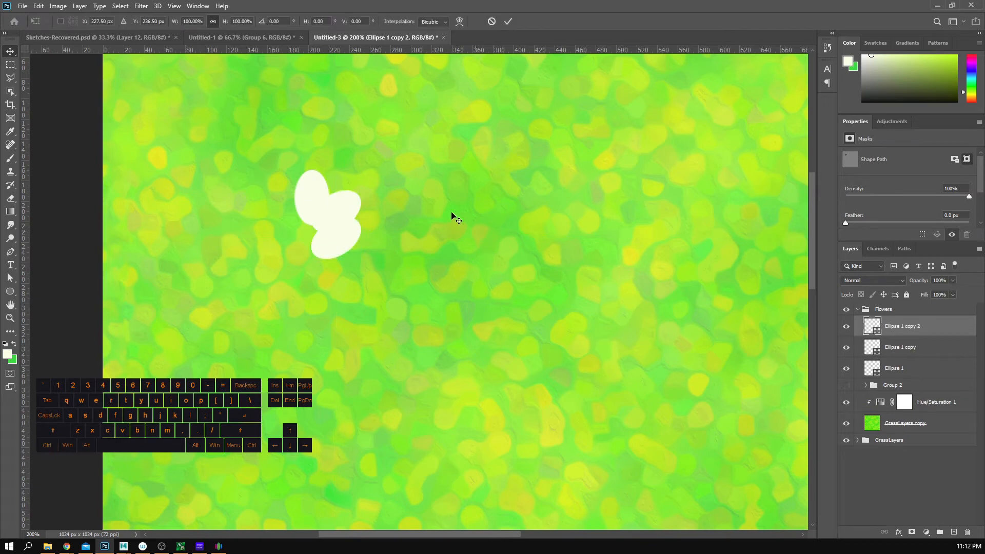
drag(455, 219, 398, 326)
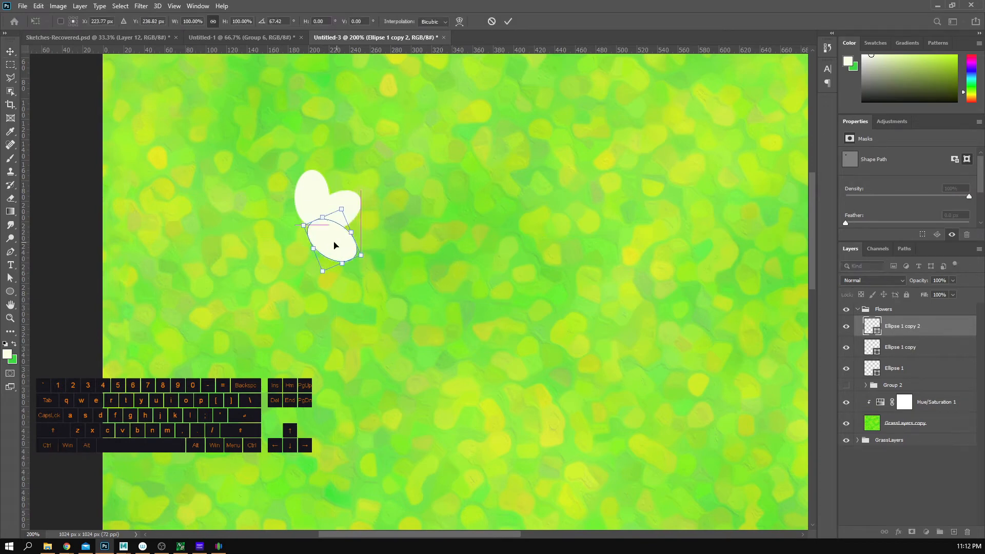
key(Return)
Step: Duplicate the third petal to its left and rotate the copy about 92° to form the lower-left fourth petal
key(ctrl)
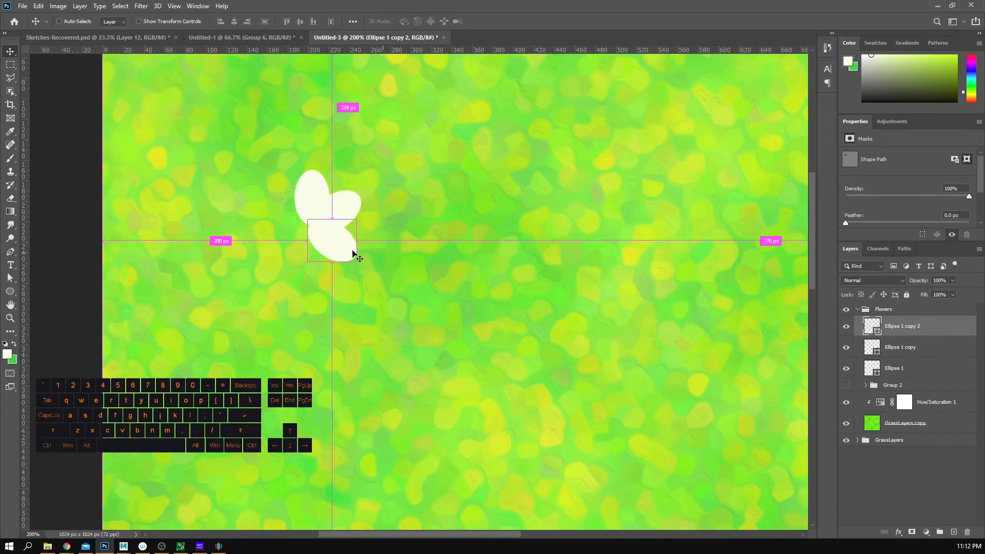
alt+drag(338, 242, 310, 242)
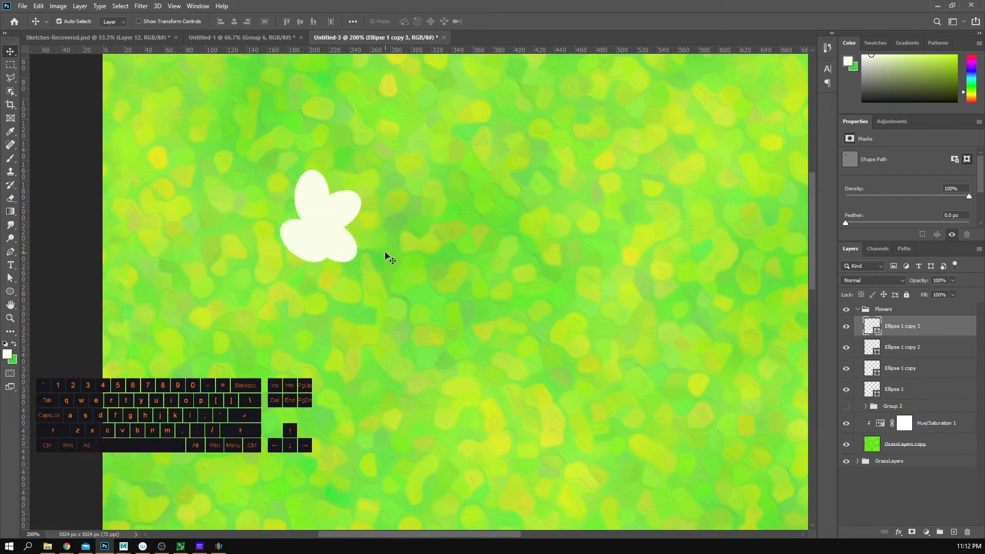
key(ctrl+t)
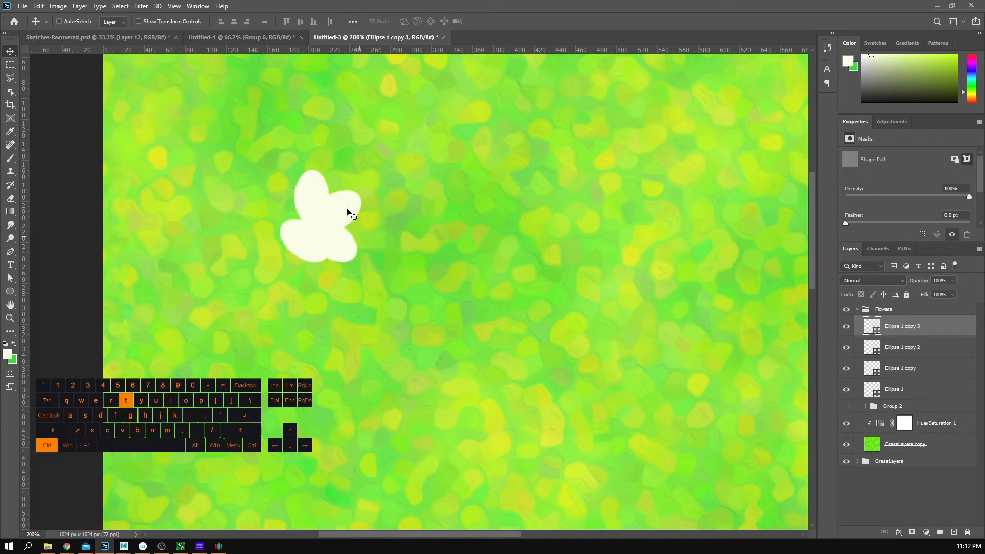
drag(347, 212, 347, 284)
key(Return)
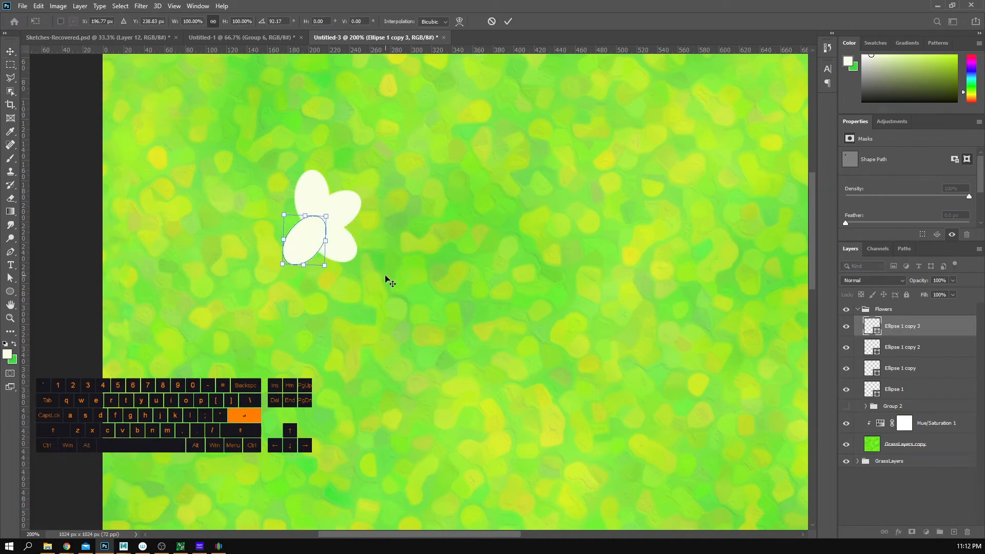
Step: Duplicate the fourth petal up and to the left and rotate the copy about 53° to complete the five-petal flower
key(alt)
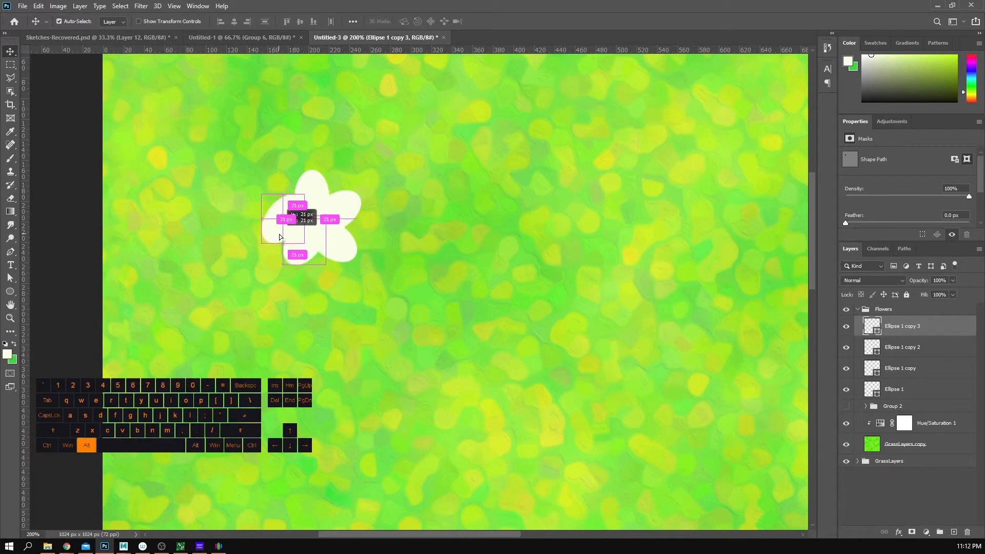
mouse_move(405, 248)
alt+mouse_down()
mouse_move(398, 237)
mouse_move(423, 243)
alt+mouse_up()
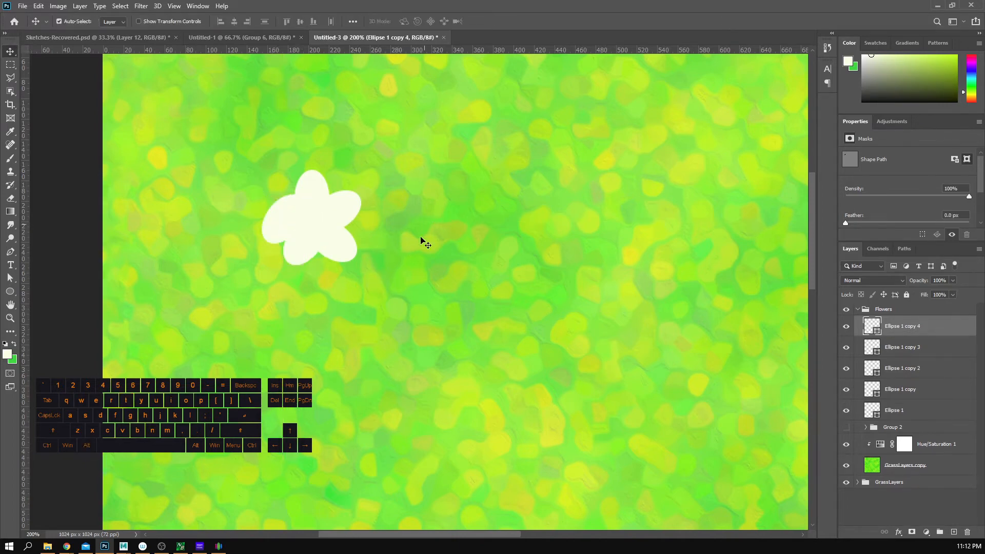
key(ctrl)
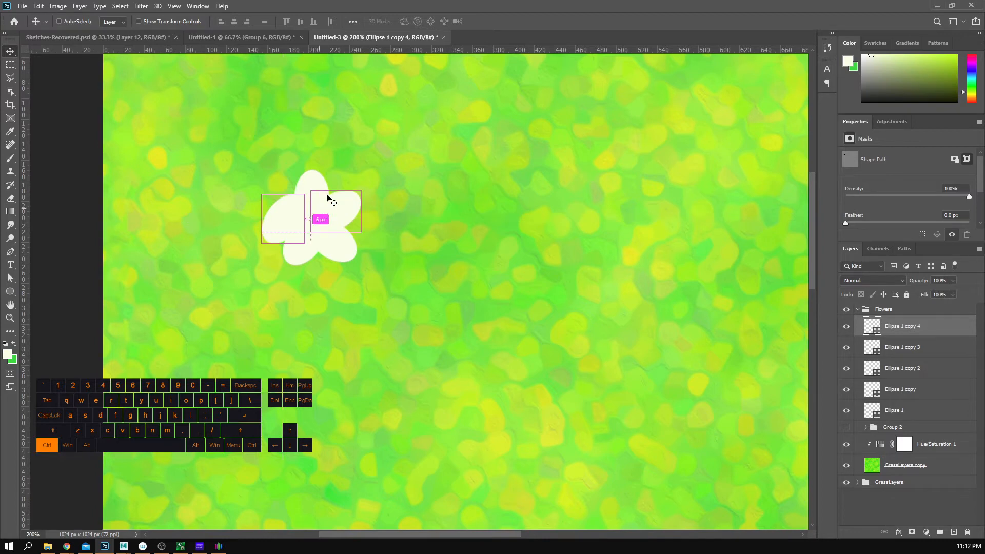
key(ctrl+t)
drag(329, 195, 295, 224)
key(shift)
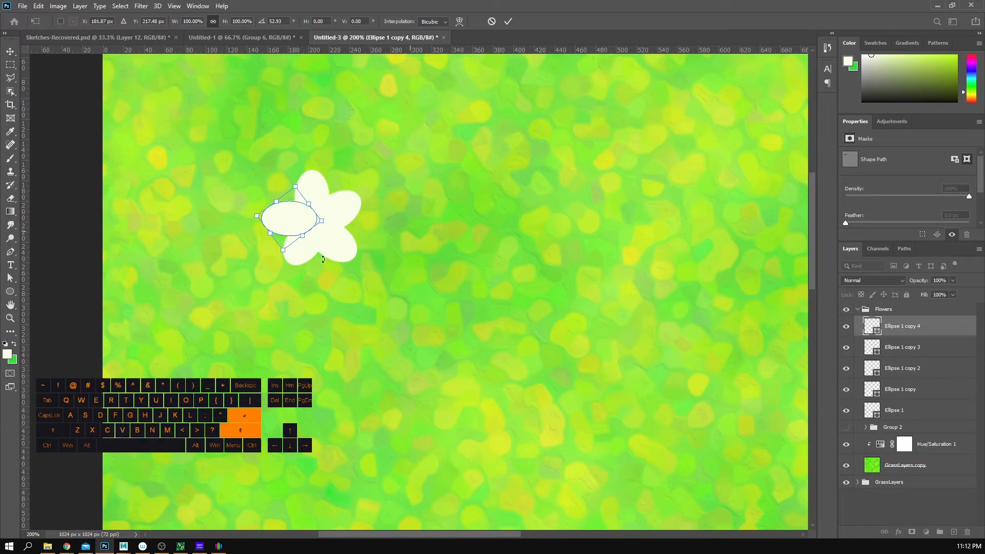
key(Return)
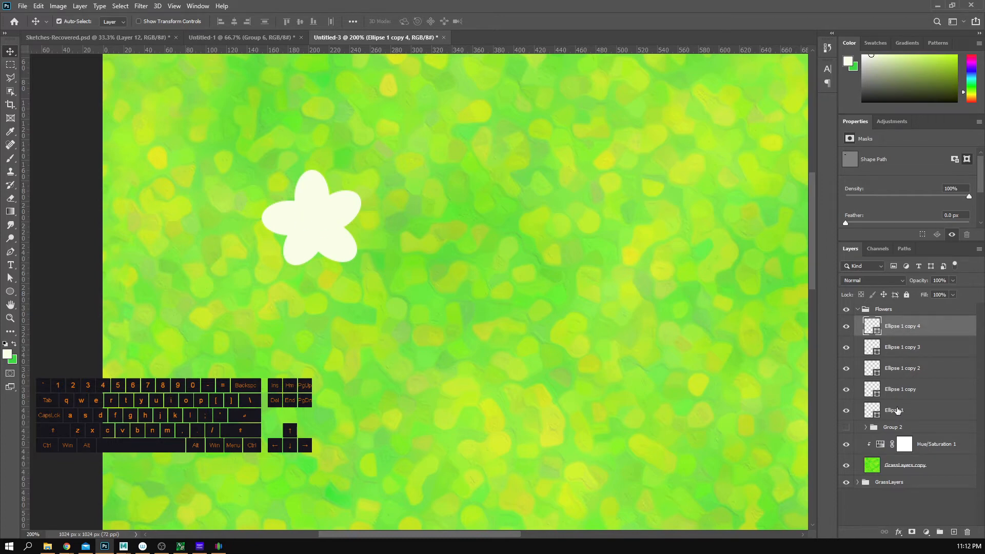
Step: Add Bevel & Emboss to Ellipse 1 copy 4 with depth 209%, size 3 px, soften 13 px, angle 124° and altitude 85°
click(898, 532)
click(922, 456)
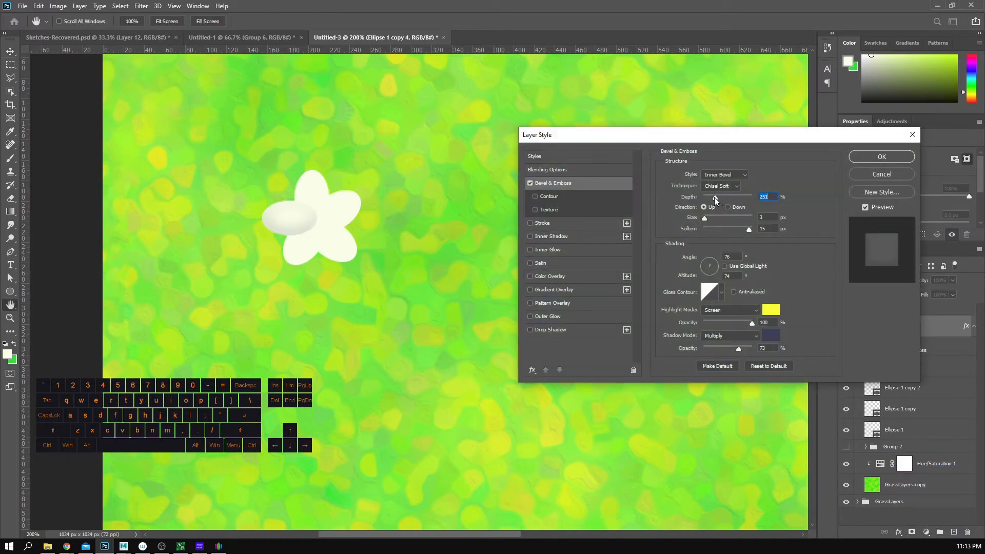
drag(715, 197, 715, 197)
drag(713, 267, 711, 267)
drag(711, 268, 710, 268)
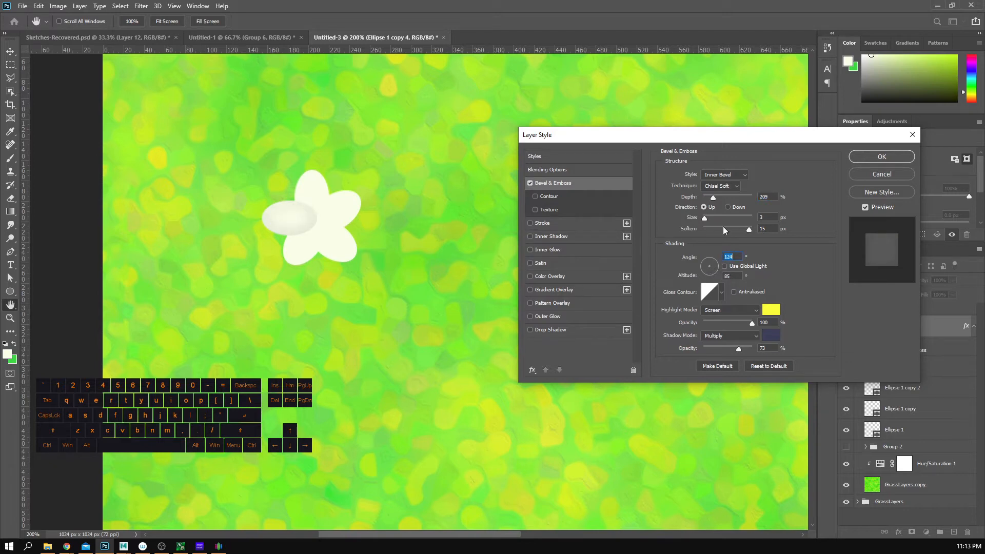
drag(709, 218, 704, 218)
click(705, 221)
drag(744, 228, 744, 229)
Step: Set the bevel's shadow colour to green 57732f and apply the layer style
click(771, 336)
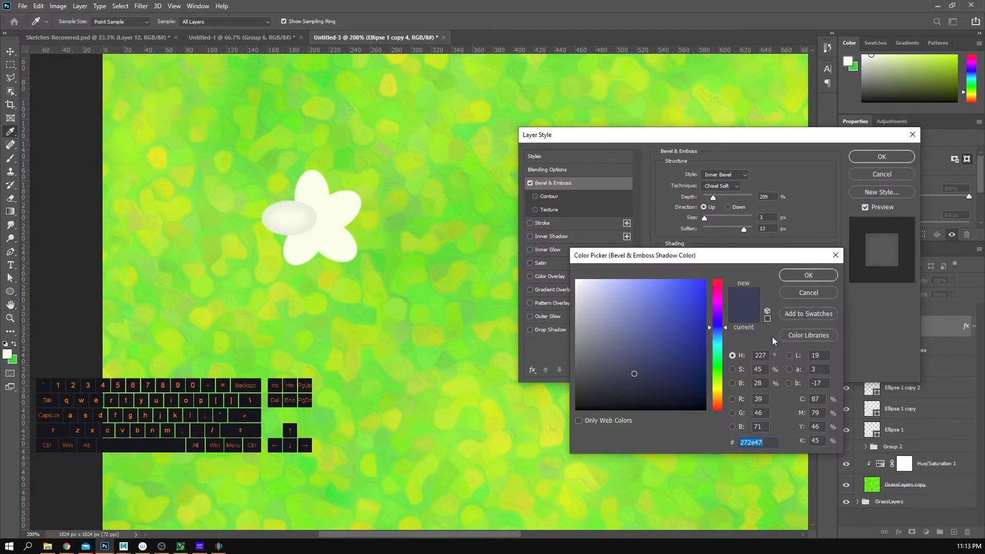
click(714, 380)
click(652, 351)
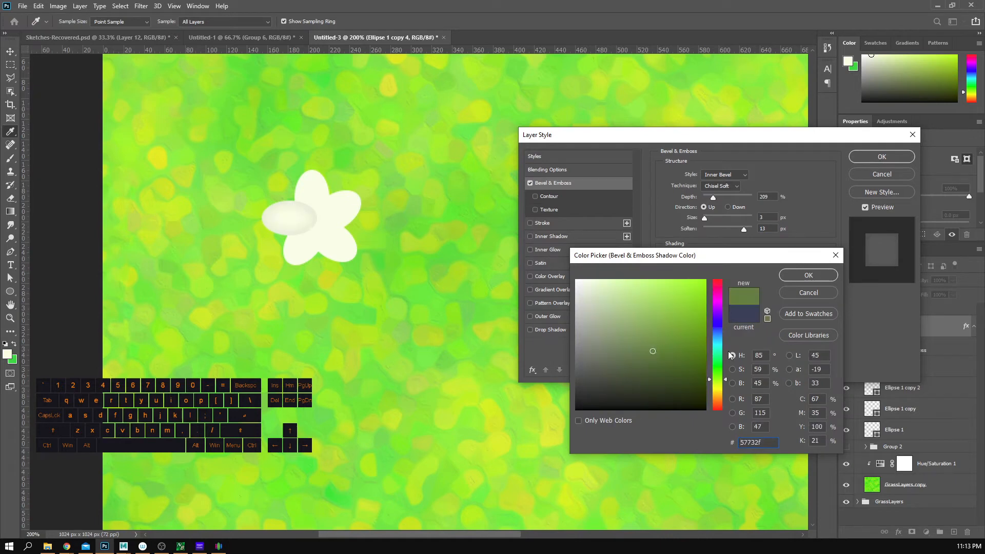
click(800, 275)
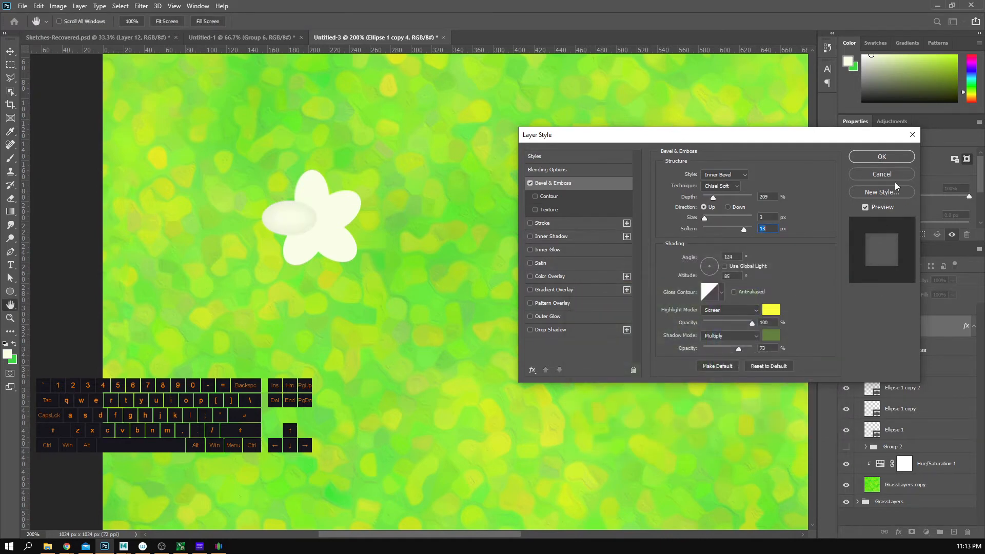
click(895, 155)
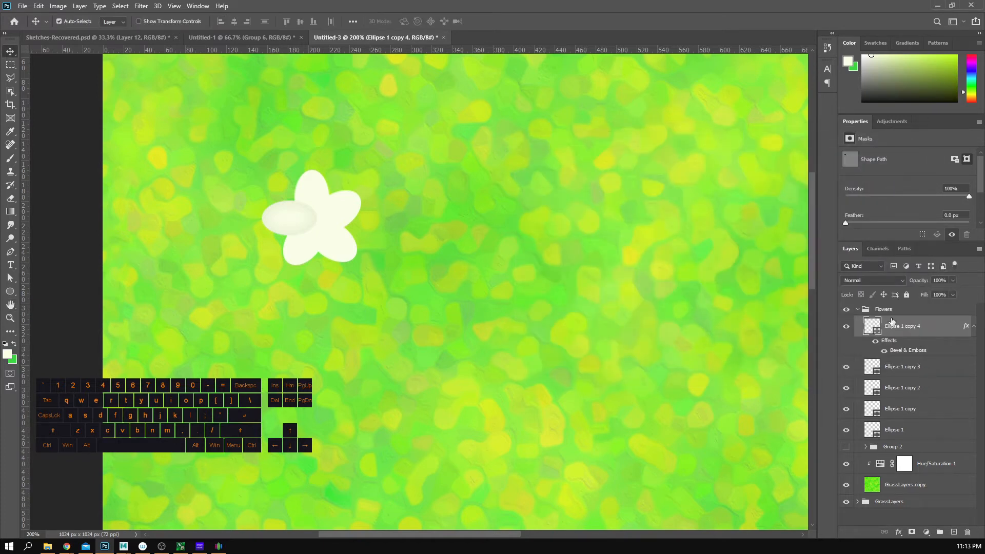
Step: Try to paste a layer style onto the petal layers Ellipse 1 copy 3 to Ellipse 1, and undo it
right_click(906, 332)
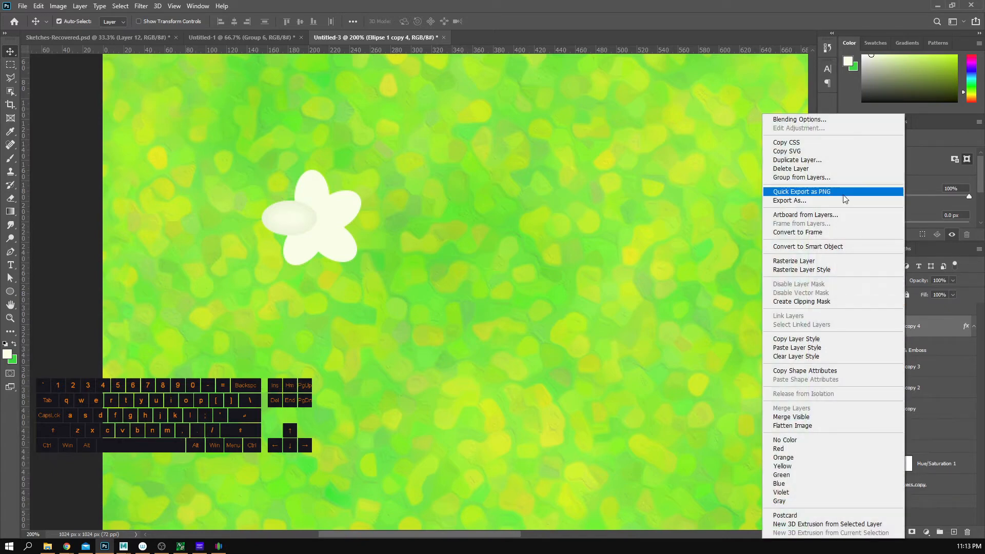
click(811, 151)
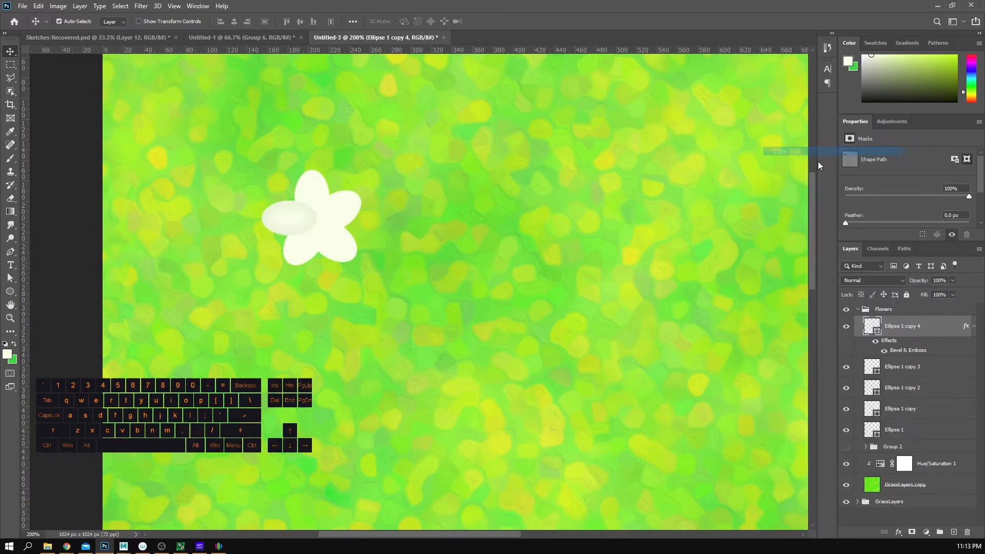
click(902, 366)
shift+click(902, 429)
right_click(903, 430)
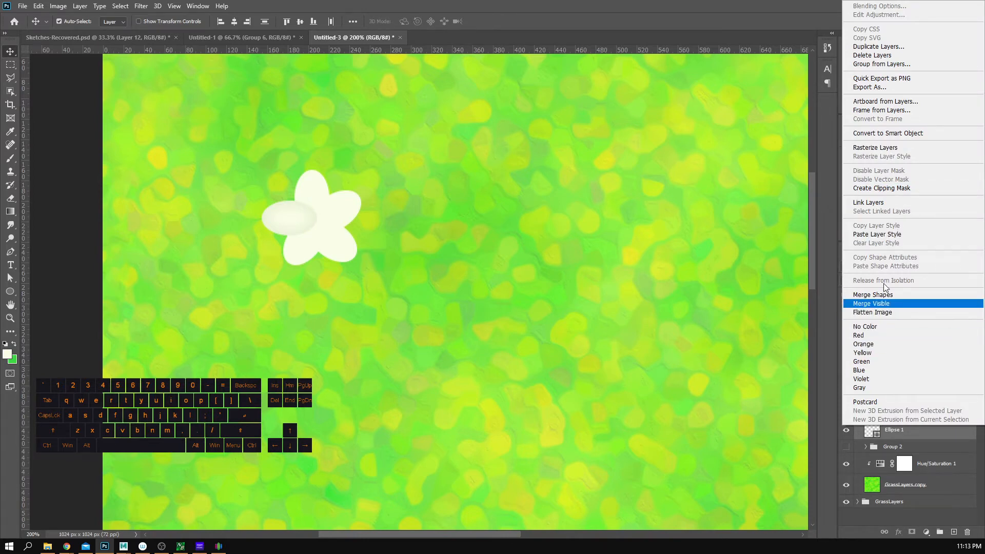
click(882, 236)
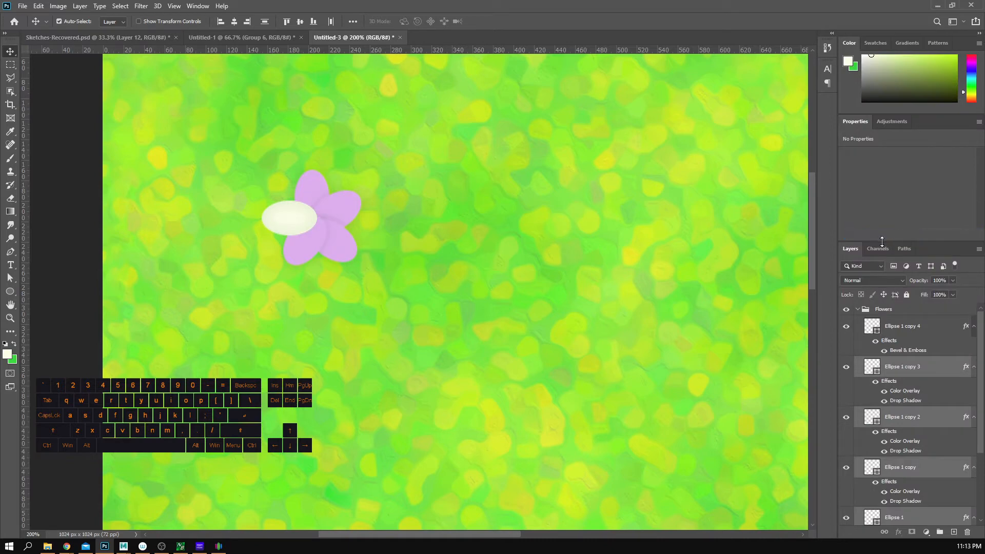
key(ctrl+z)
Step: Copy the layer style from Ellipse 1 copy 4 and paste it onto the petal layers Ellipse 1 copy 3 to Ellipse 1
click(901, 339)
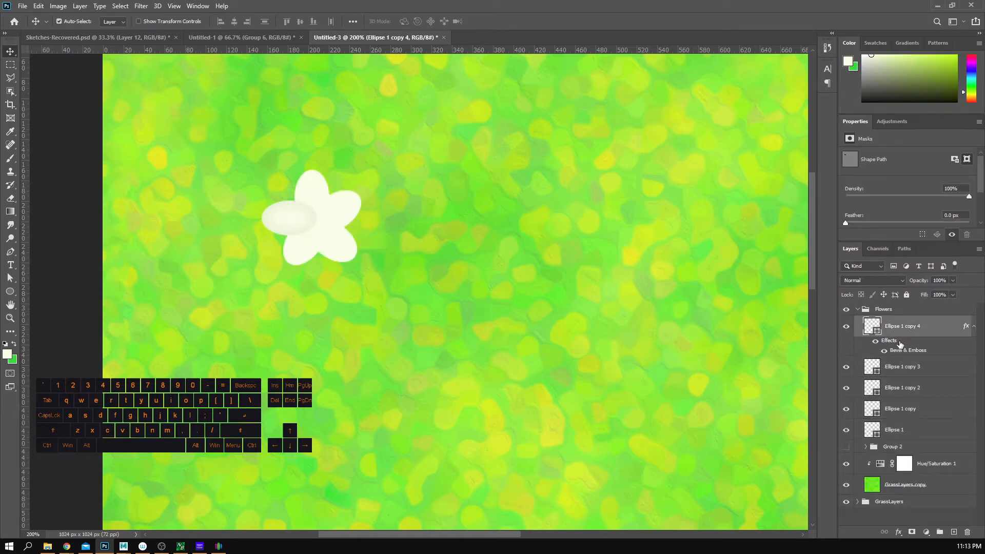
right_click(900, 344)
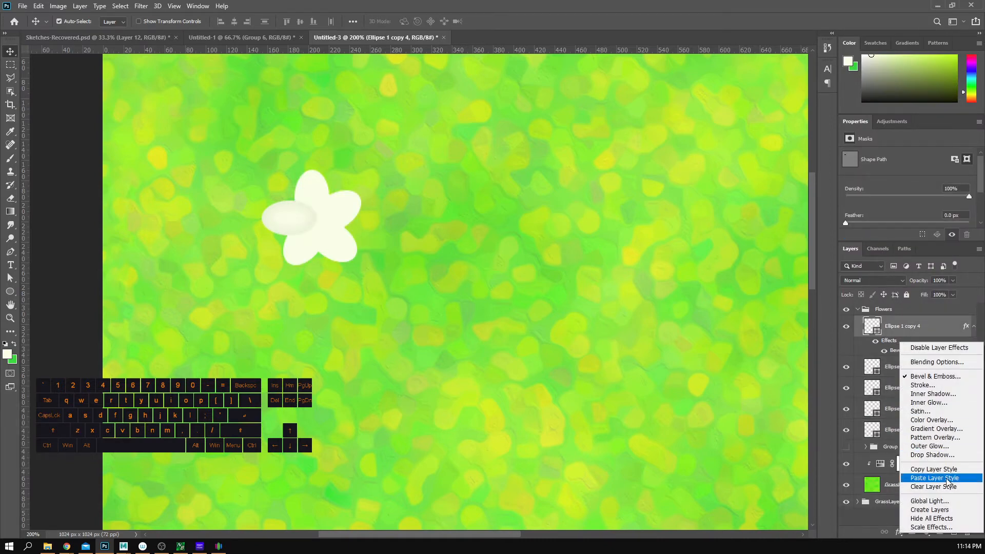
key(Escape)
click(895, 366)
shift+click(891, 433)
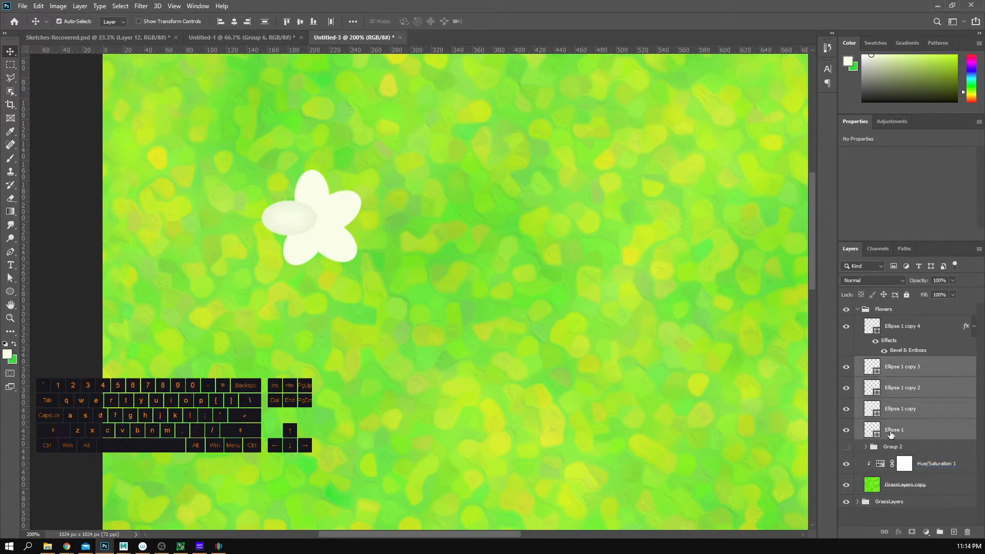
click(894, 370)
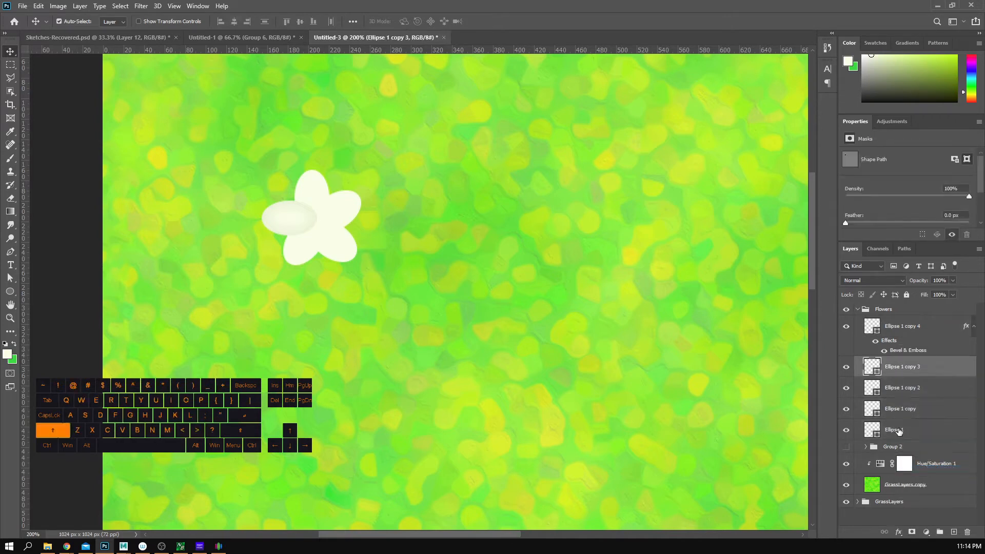
shift+click(900, 433)
right_click(882, 430)
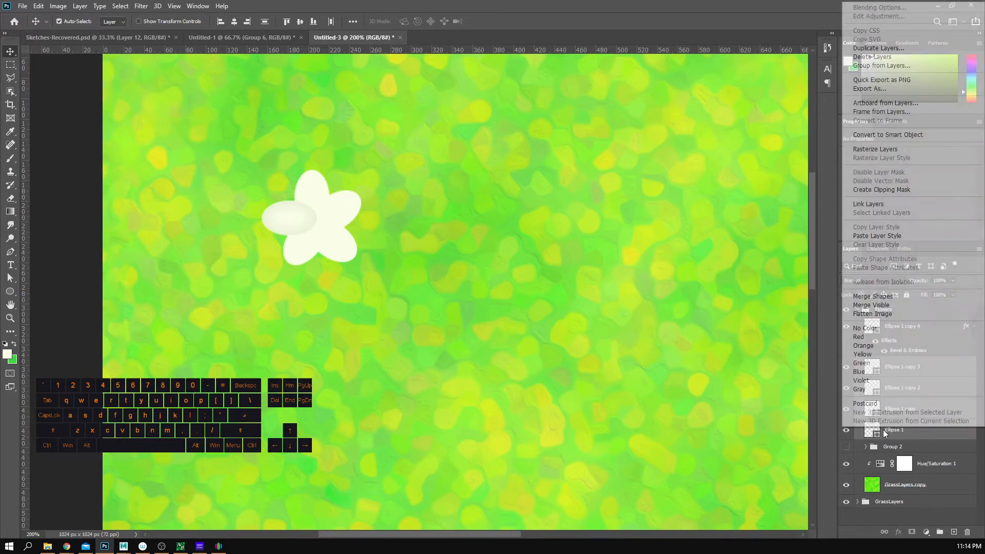
click(882, 238)
Step: Examine the bevelled petals of the flower up close
key(z)
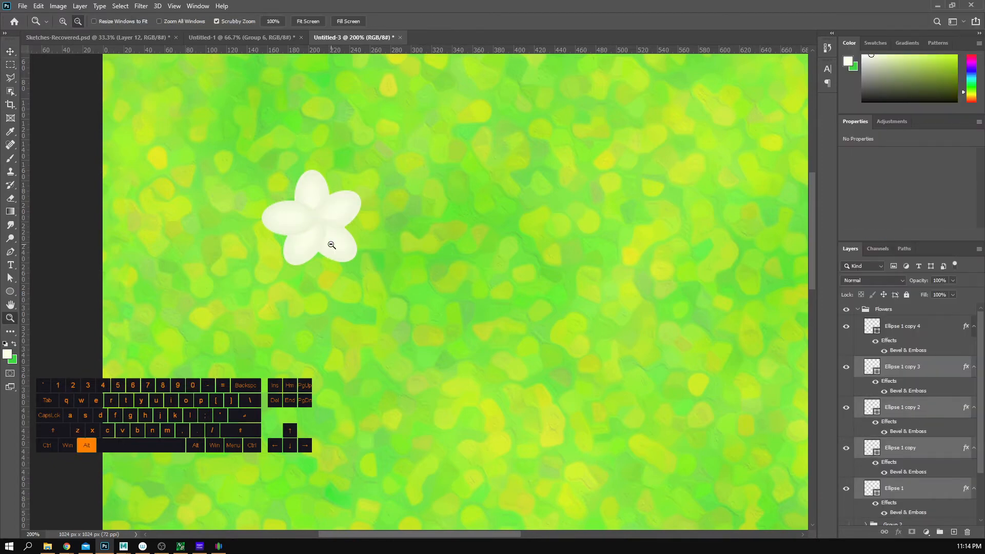
alt+click(330, 243)
alt+click(330, 243)
click(318, 239)
click(304, 193)
click(304, 192)
drag(318, 185, 362, 266)
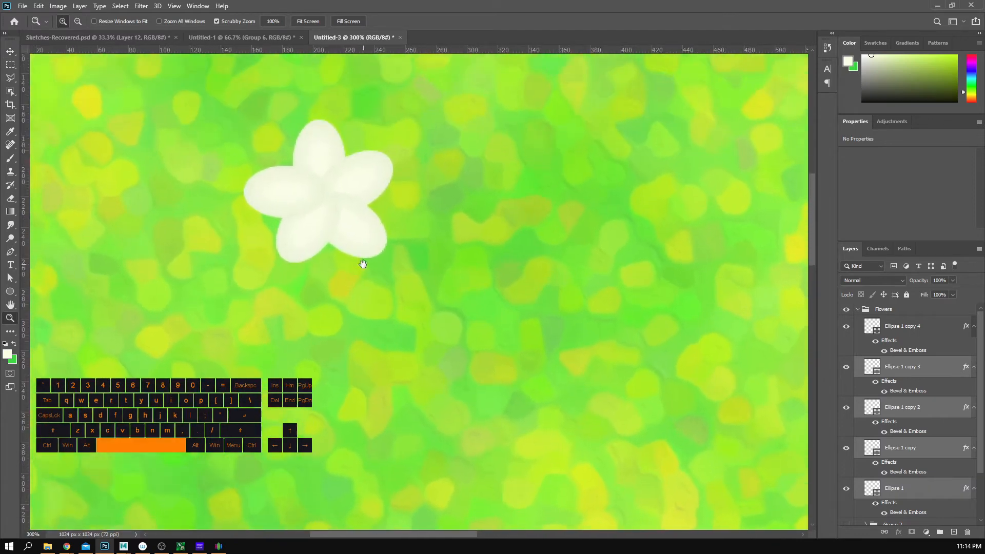
key(v)
Step: Try to draw a circle of about 20 px at the flower's centre with Ellipse 1 copy 4 selected, and undo it
click(898, 340)
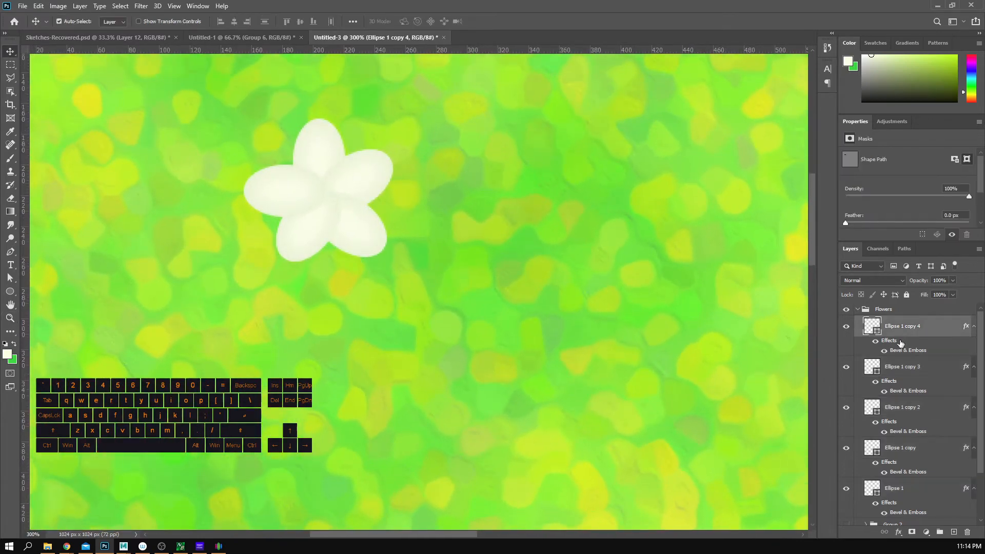
click(10, 291)
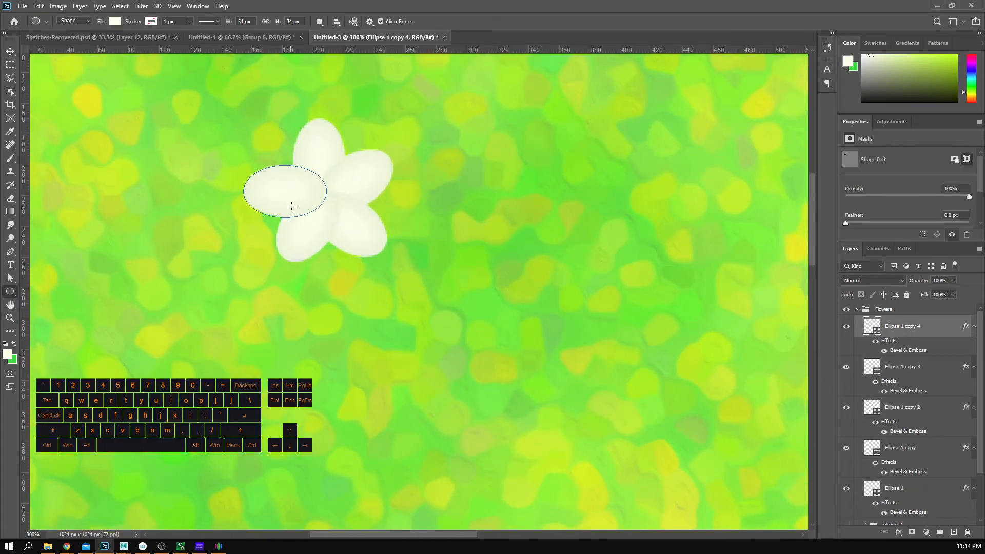
shift+drag(312, 181, 342, 211)
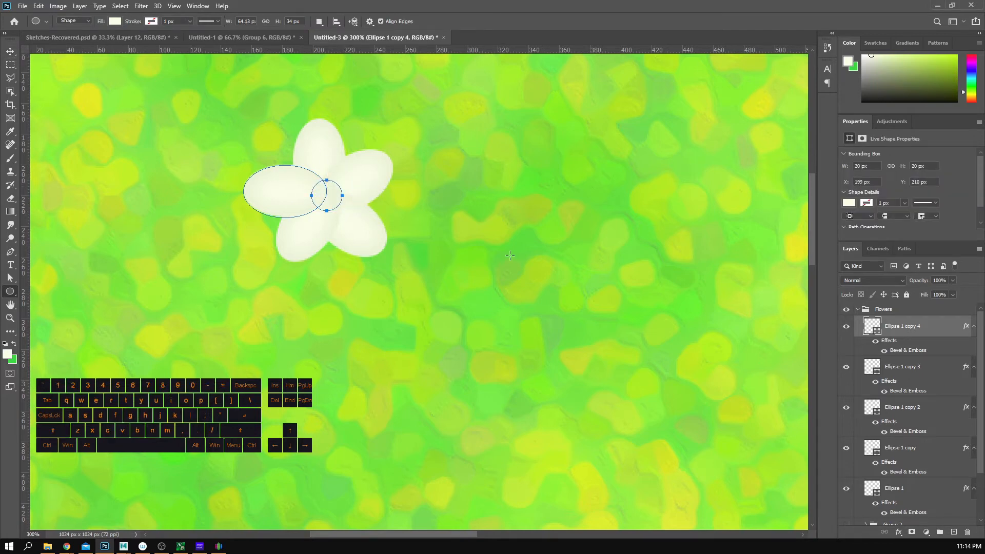
click(846, 326)
click(846, 326)
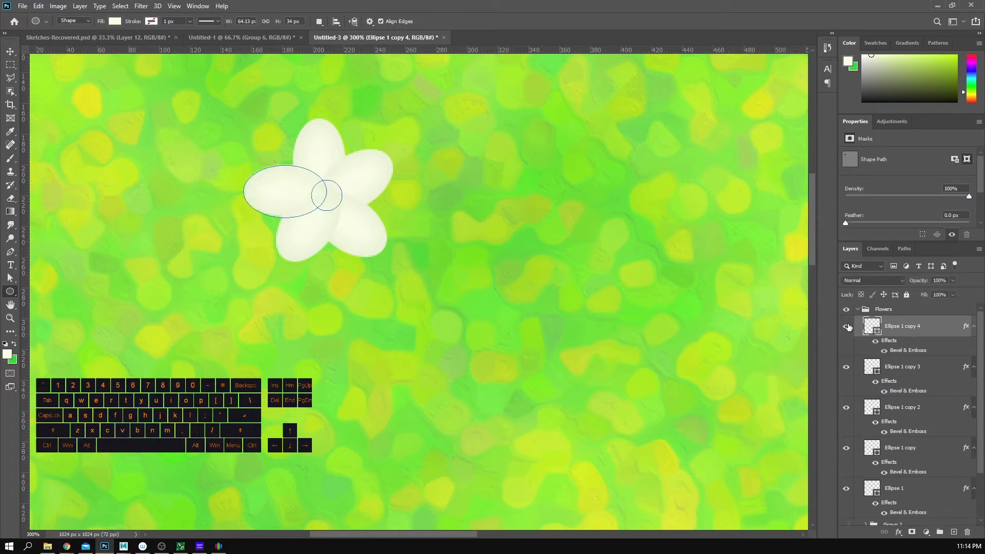
key(ctrl+z)
key(ctrl+z)
key(ctrl+z)
drag(907, 362, 896, 333)
Step: Add a new layer above the petals and draw a circle of about 20 px at the flower's centre
key(m)
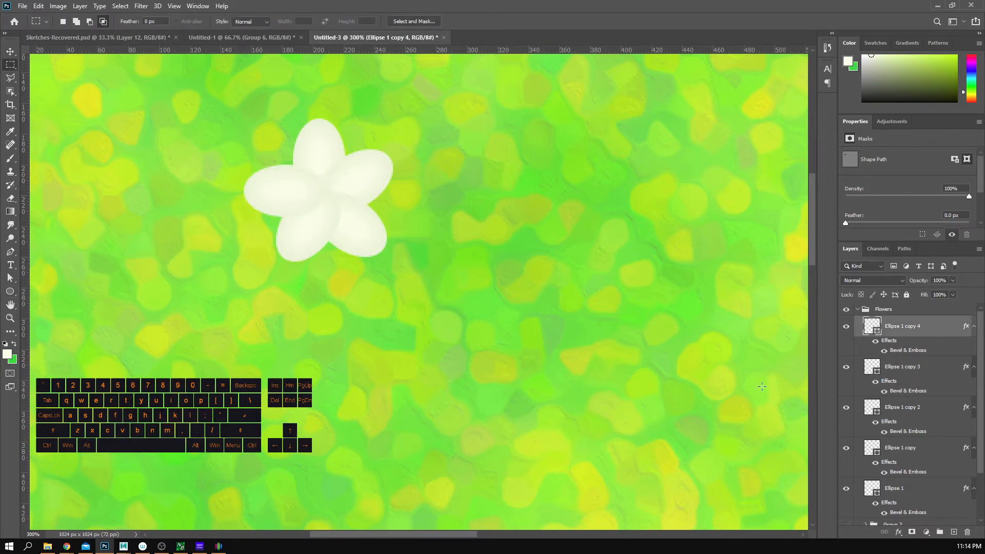
click(953, 532)
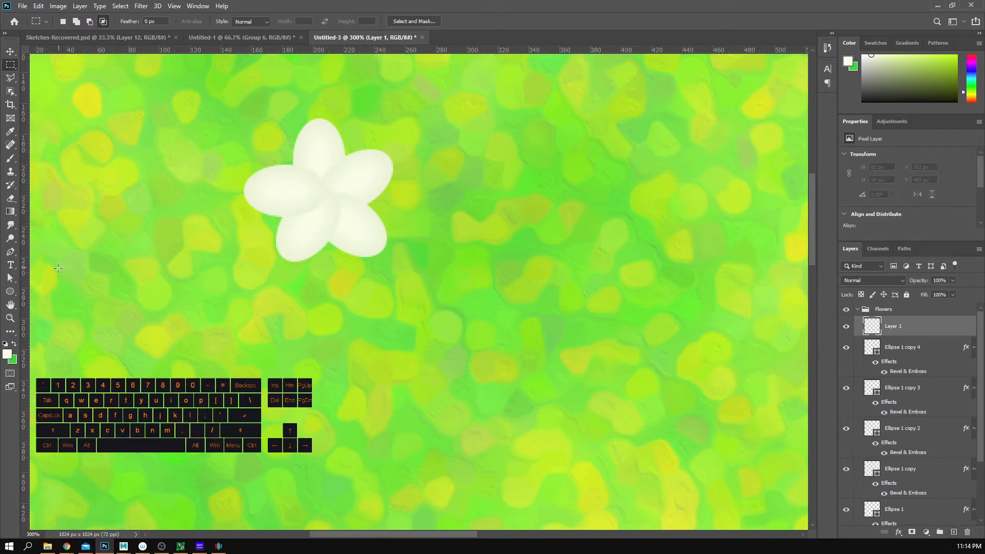
click(11, 290)
mouse_move(305, 177)
shift+mouse_down()
mouse_move(345, 209)
mouse_move(333, 188)
shift+mouse_up()
key(v)
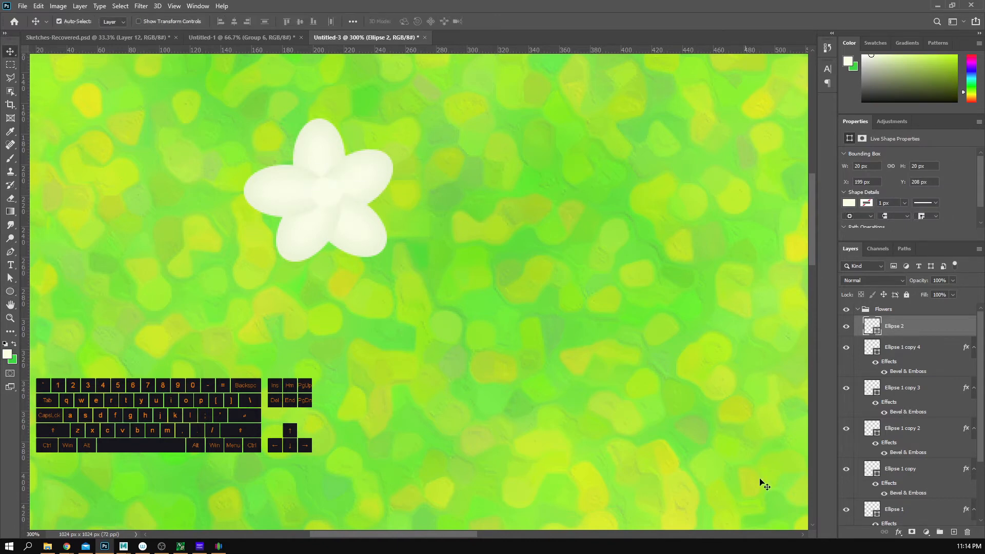
Step: Add a yellow Color Overlay to the centre circle with an opacity of about 51%
click(898, 532)
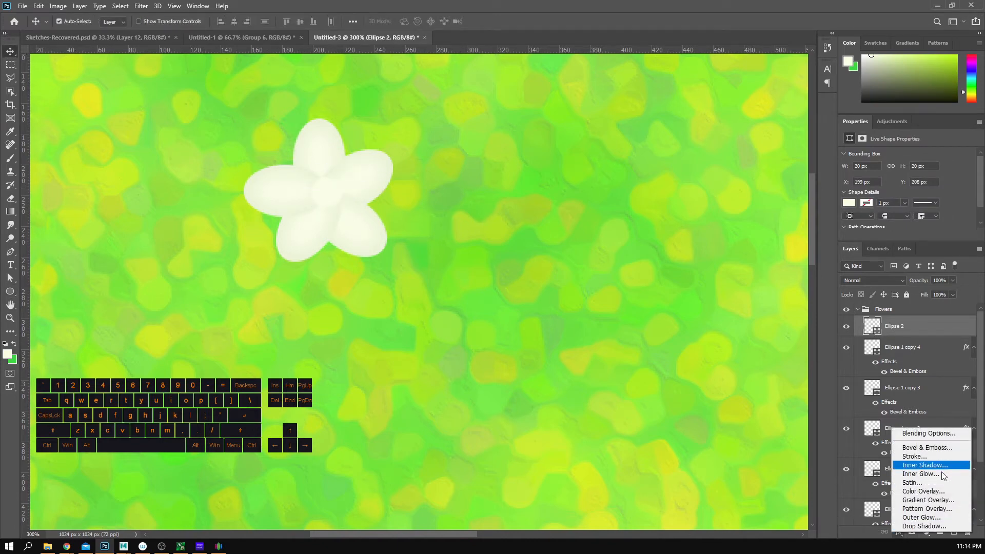
click(935, 491)
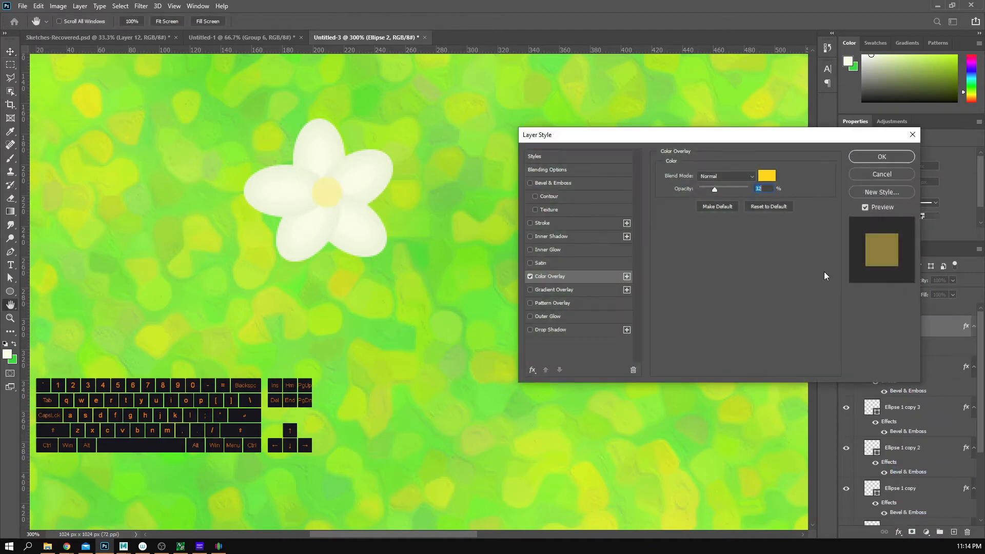
drag(723, 191, 730, 190)
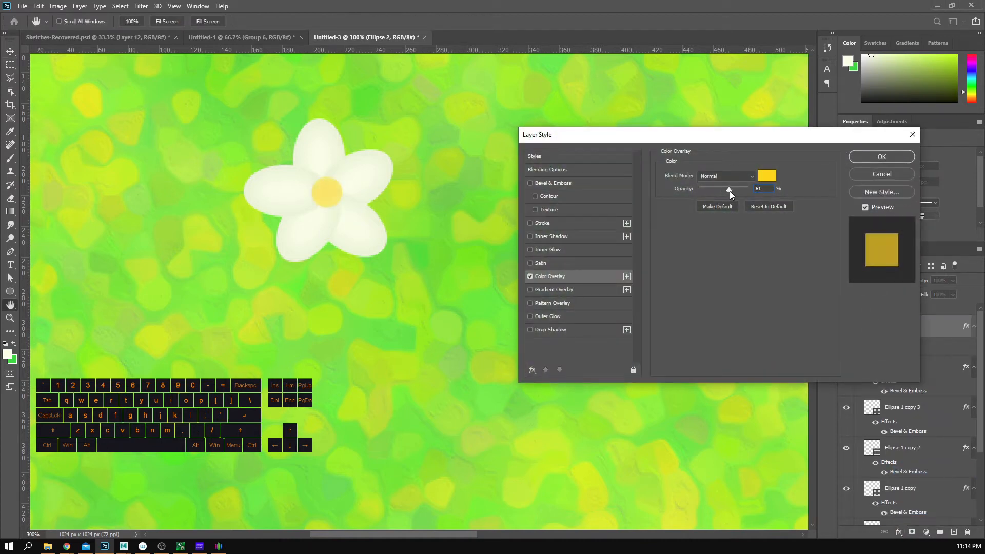
Step: Enable Bevel & Emboss and Drop Shadow on the centre circle and adjust the shadow's spread, size and distance
click(541, 184)
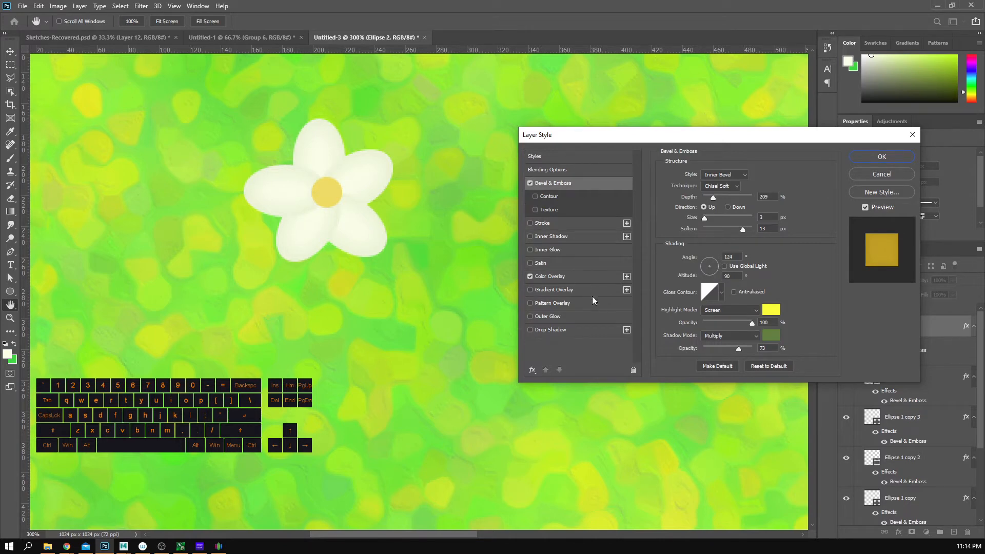
click(551, 331)
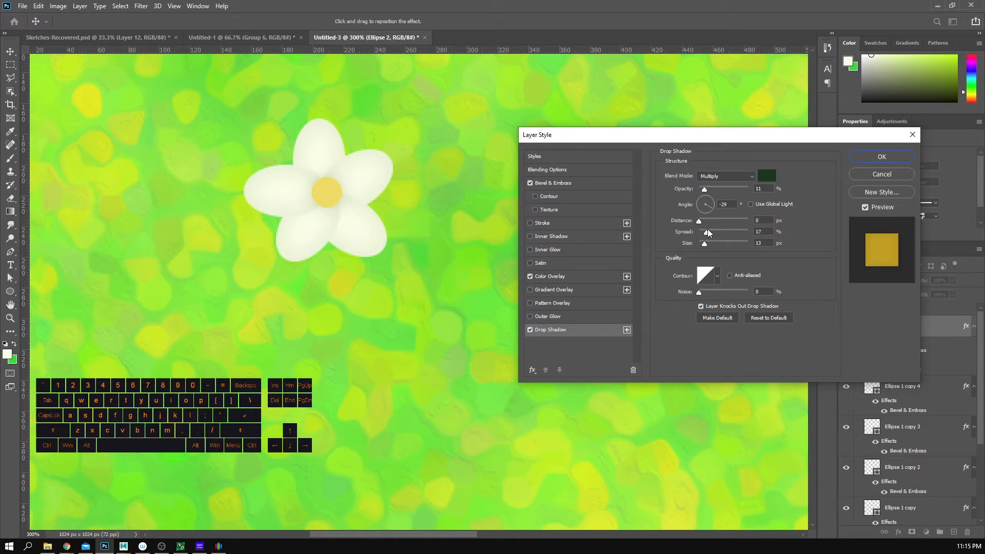
click(707, 232)
click(709, 243)
drag(709, 240, 691, 220)
click(706, 222)
Step: Set the centre circle's bevel to Smooth, depth 136%, soften 3 px and shadow colour brown 734f2f, and apply the layer style
click(586, 186)
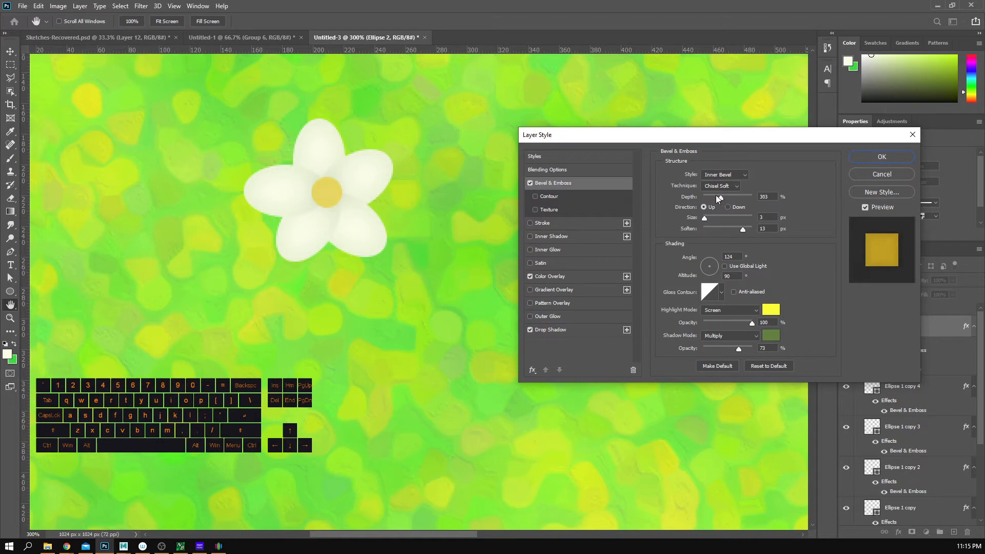
drag(716, 195, 710, 195)
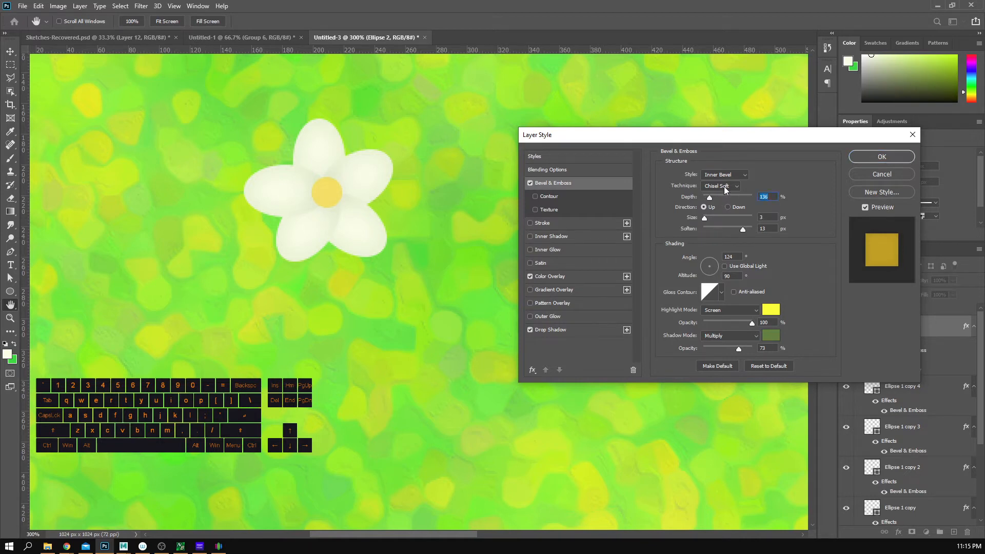
click(724, 187)
drag(716, 229, 713, 229)
click(769, 337)
drag(721, 394, 719, 401)
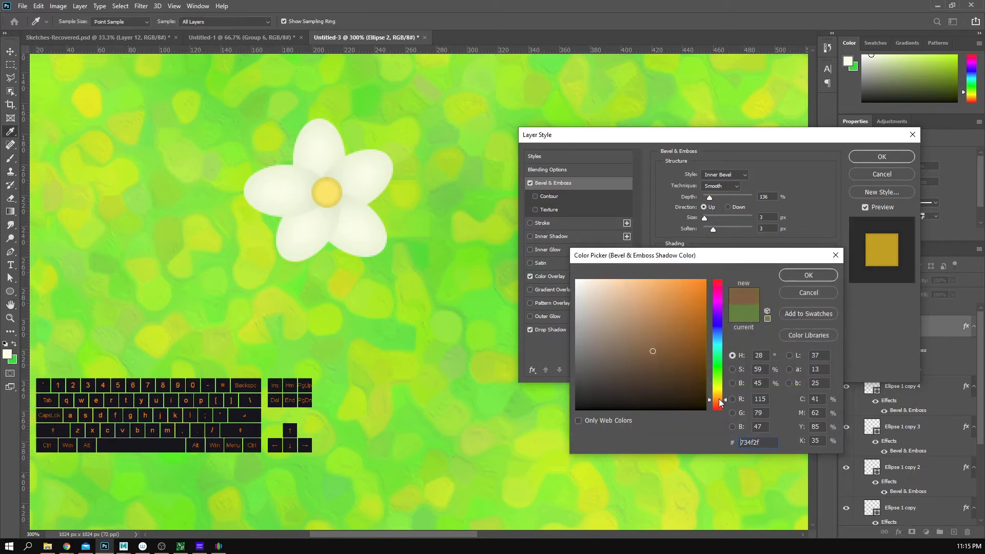
click(790, 279)
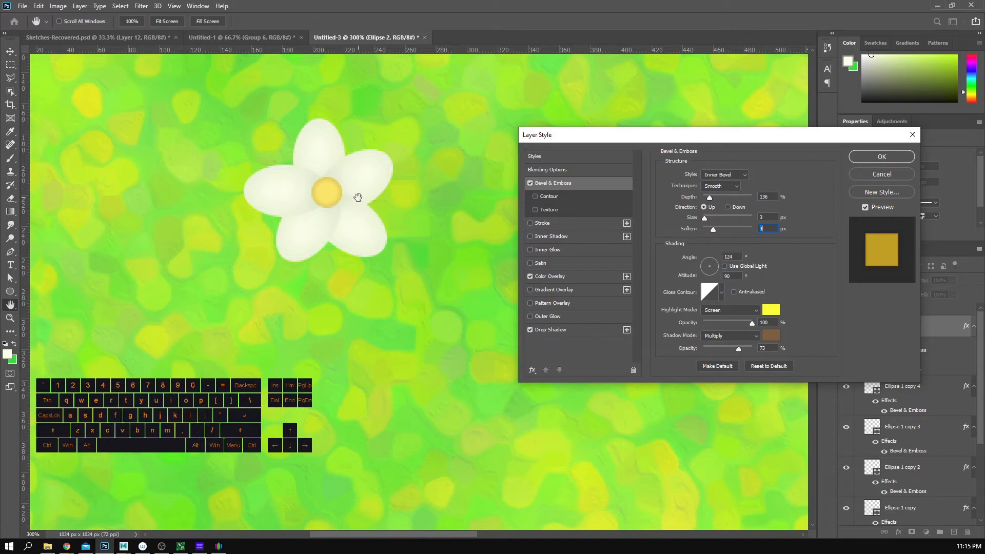
click(880, 156)
Step: Group the centre circle Ellipse 2 with the five petal layers inside the Flowers group
key(z)
alt+click(338, 200)
alt+click(345, 202)
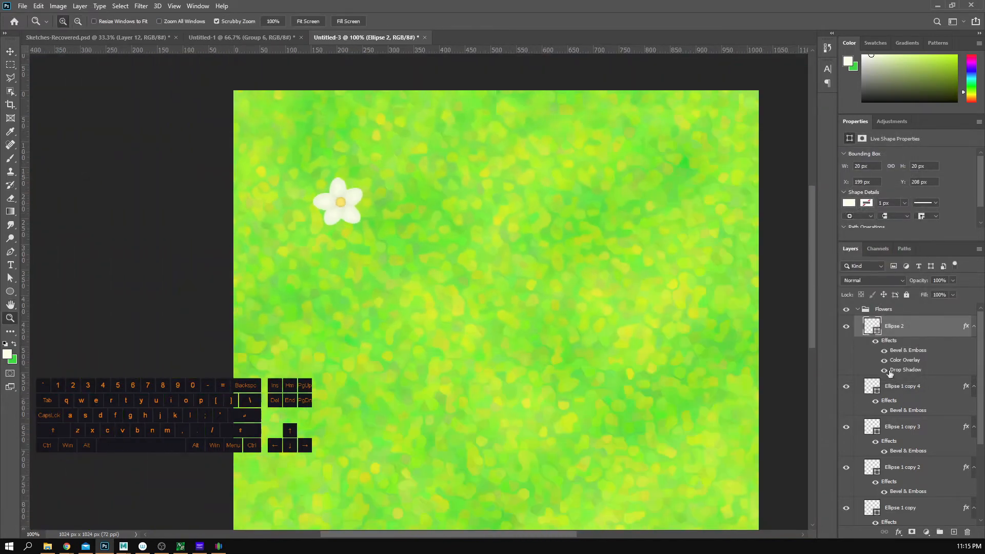
scroll(901, 435, down, 3)
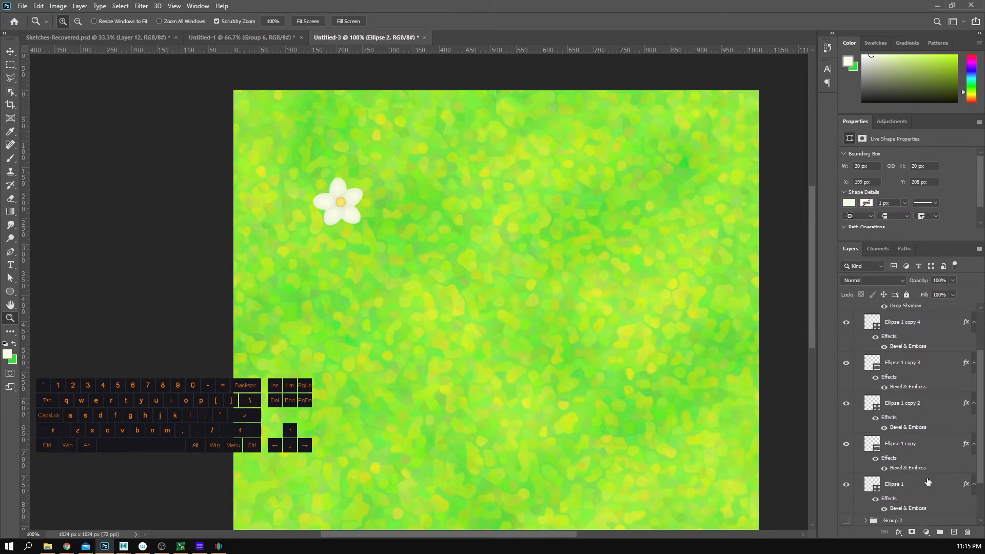
scroll(910, 480, down, 2)
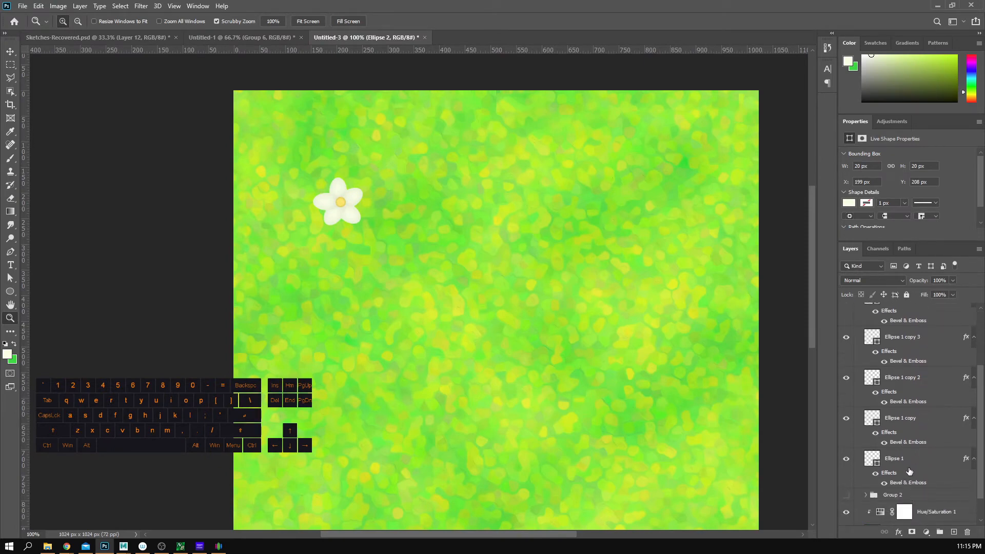
shift+click(908, 468)
key(ctrl+g)
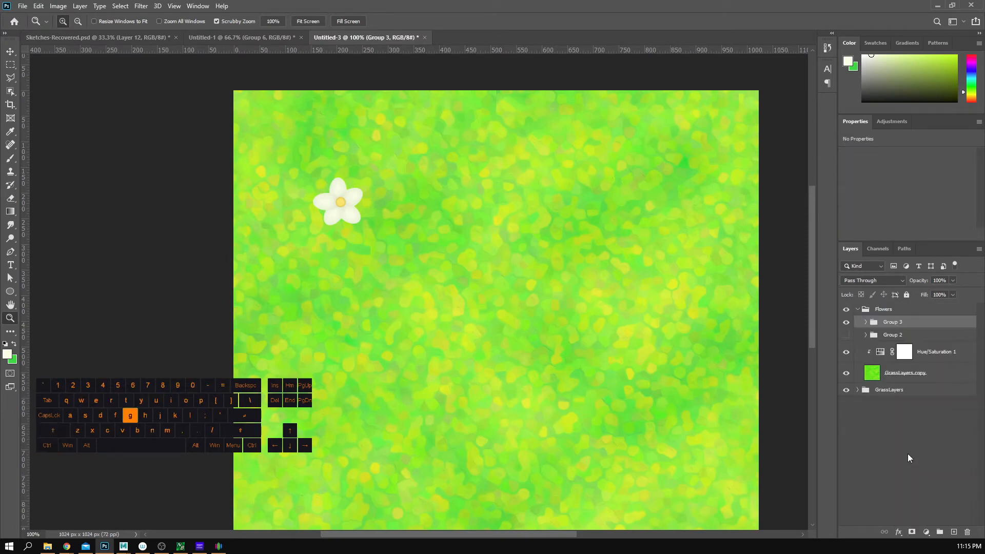
Step: Rename the new flower group as whiteFlower and check its contents by hiding and showing it
key(v)
double_click(892, 322)
text(w)
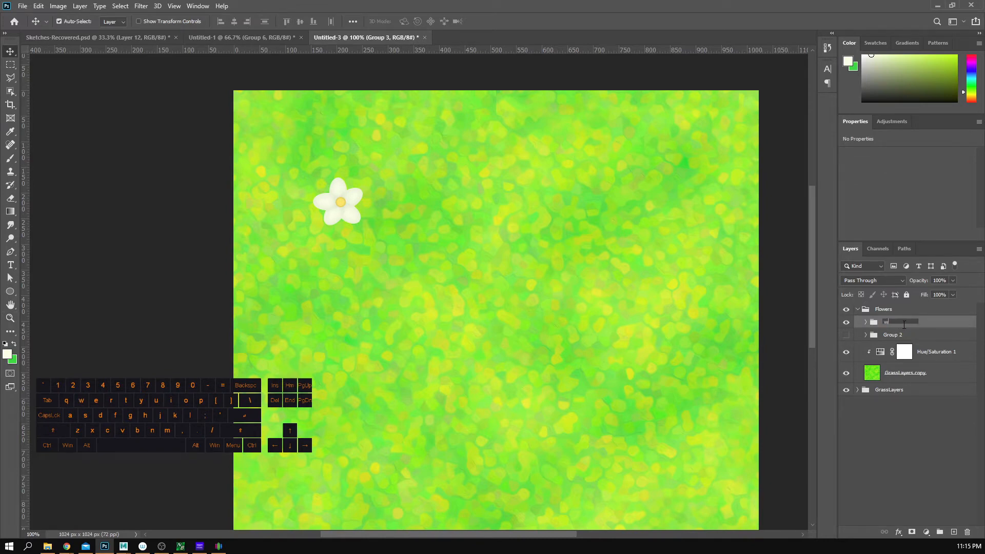
text(hiteFlower)
key(Return)
click(846, 322)
click(846, 322)
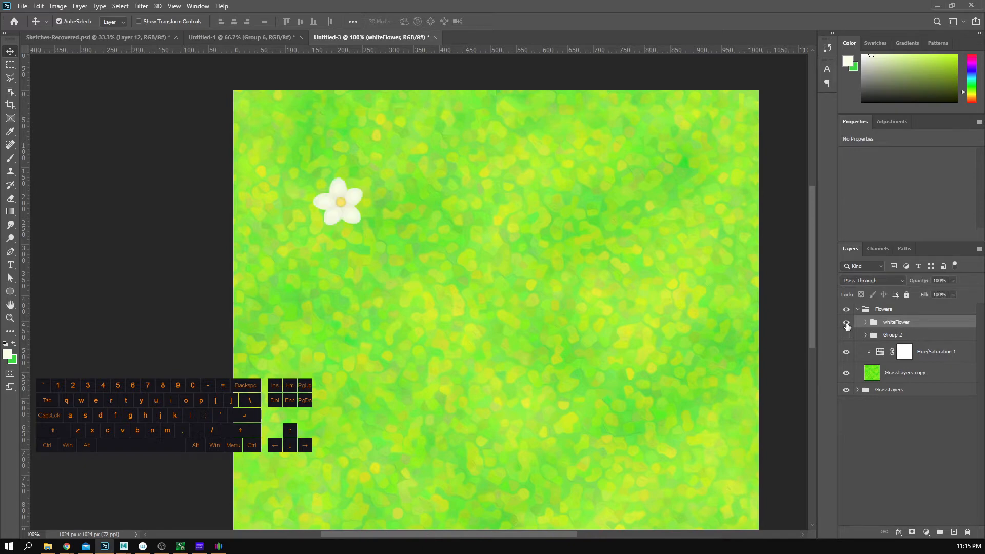
Step: Move the five petals of the white flower slightly inward so they sit closer around the yellow centre
key(z)
double_click(375, 206)
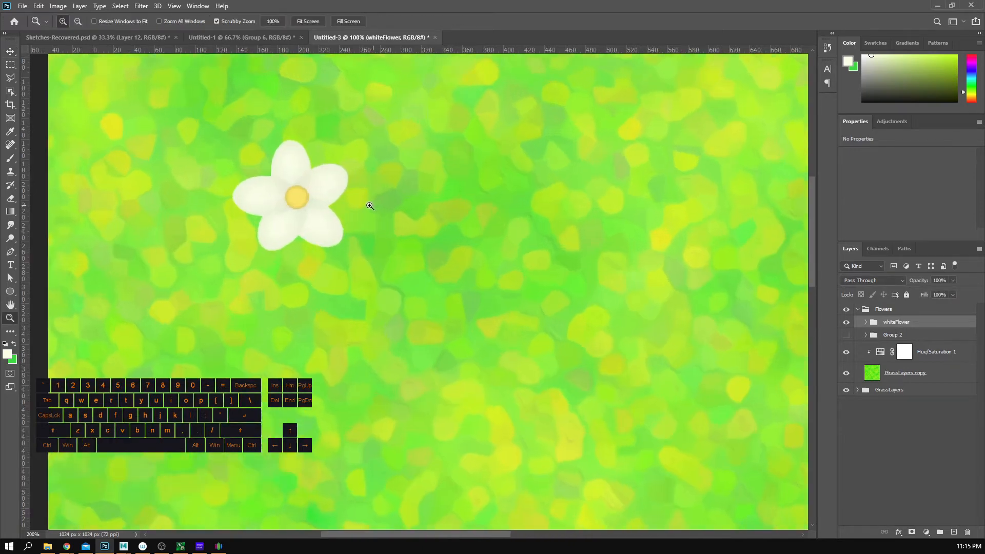
click(10, 52)
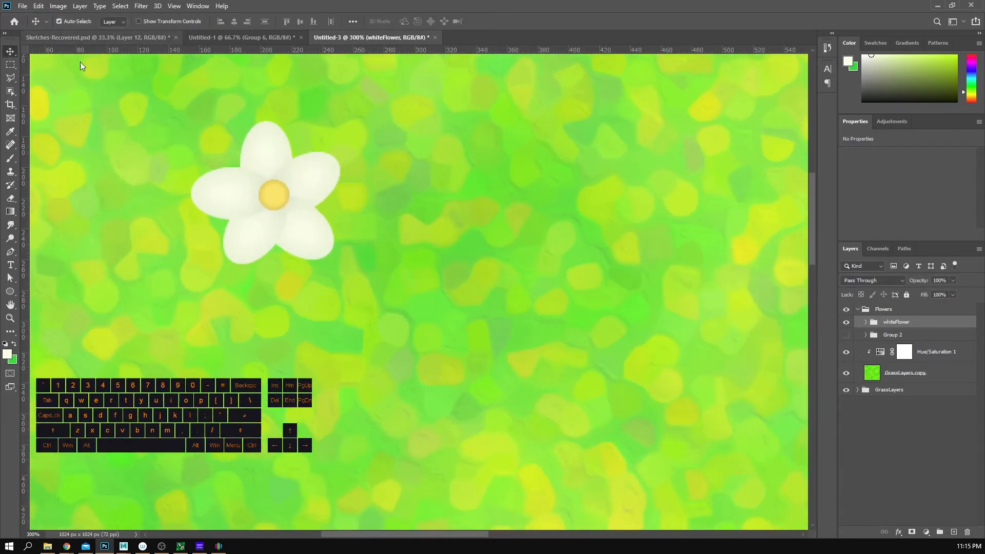
drag(222, 192, 226, 192)
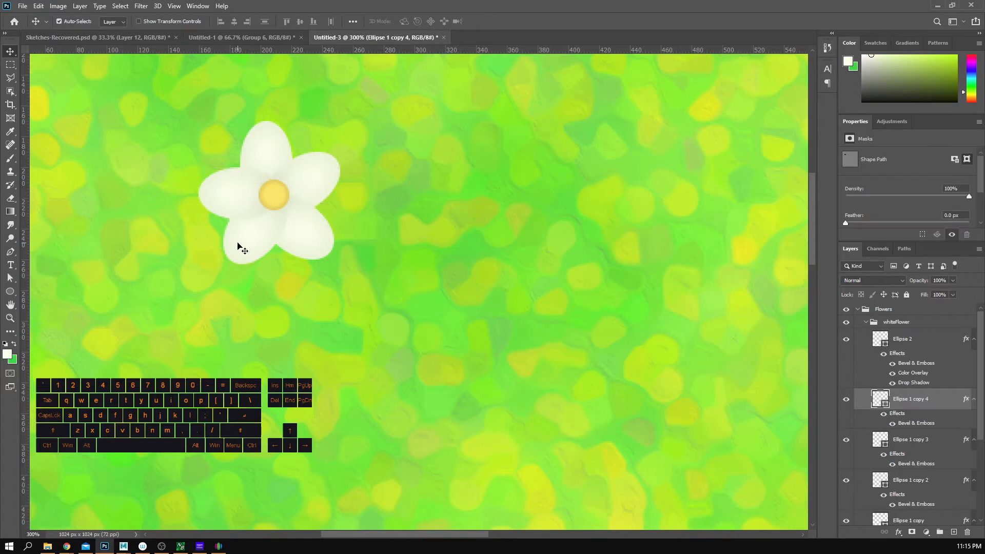
drag(237, 244, 242, 238)
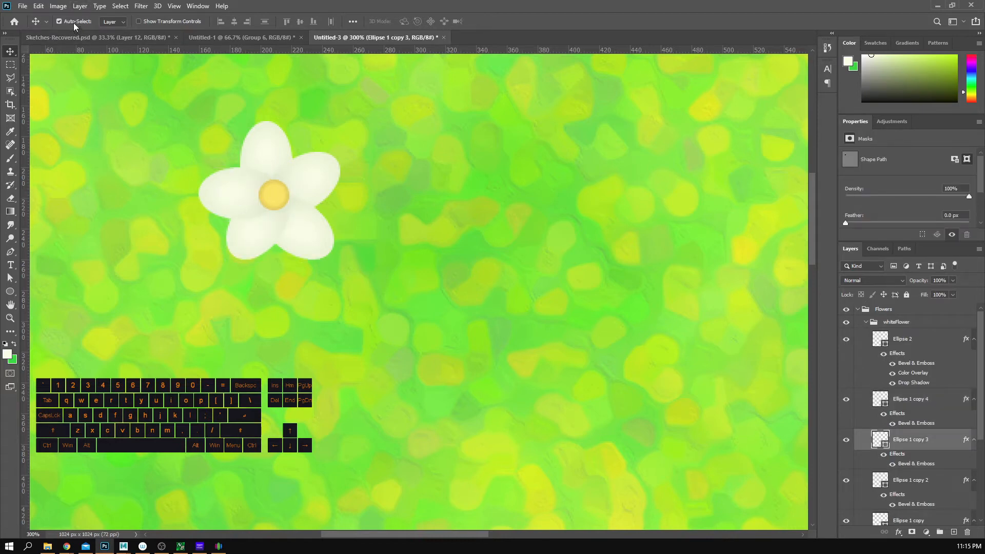
drag(312, 229, 307, 216)
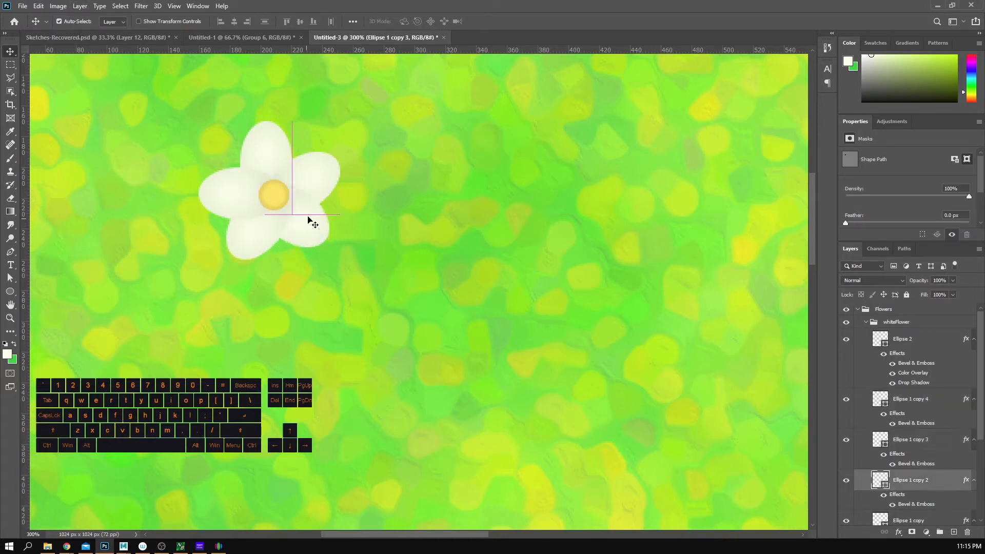
drag(315, 179, 308, 178)
drag(277, 153, 275, 158)
drag(299, 223, 277, 236)
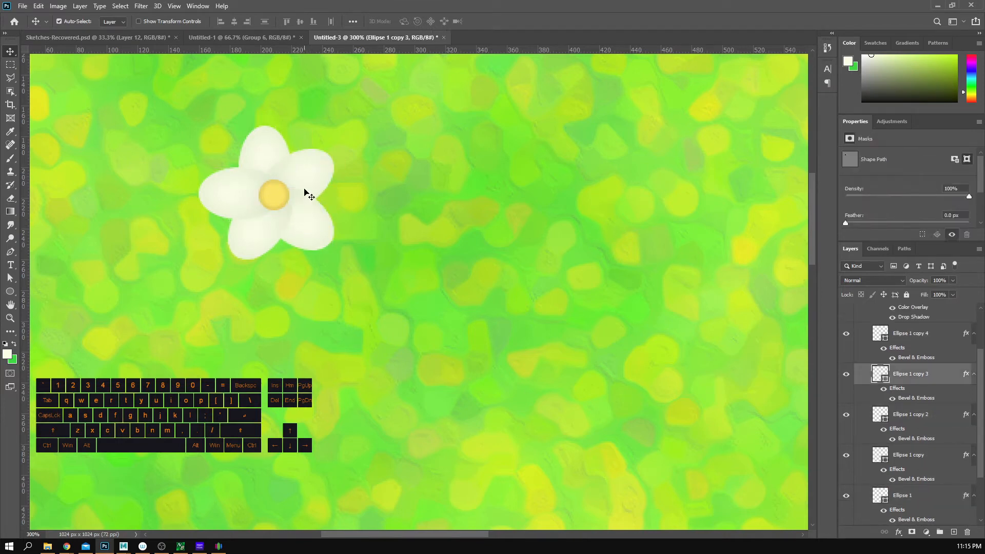
Step: Adjust the two upper petals' positions and move the Ellipse 1 petal layer above Ellipse 1 copy 4 in the whiteFlower group
drag(307, 169, 273, 146)
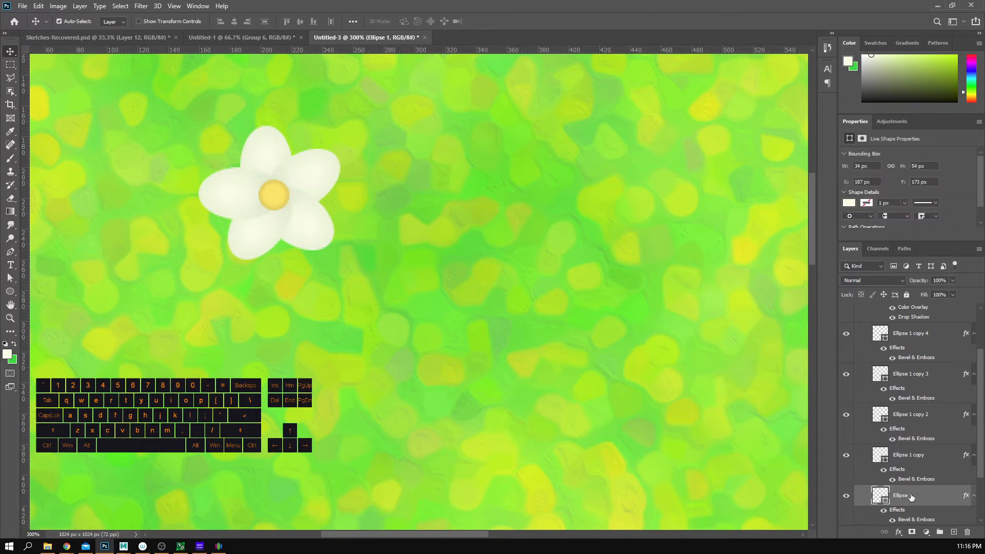
click(846, 496)
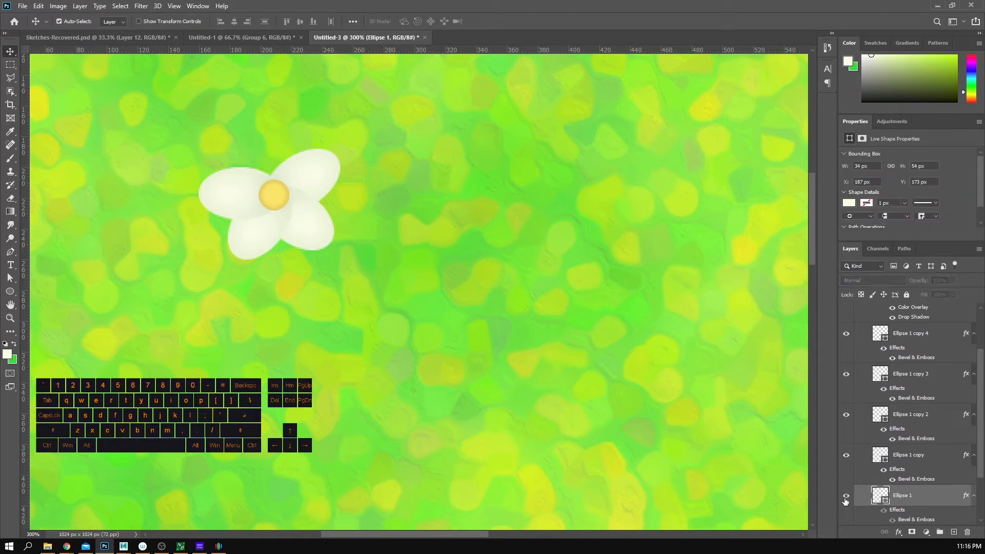
click(846, 495)
drag(913, 495, 911, 327)
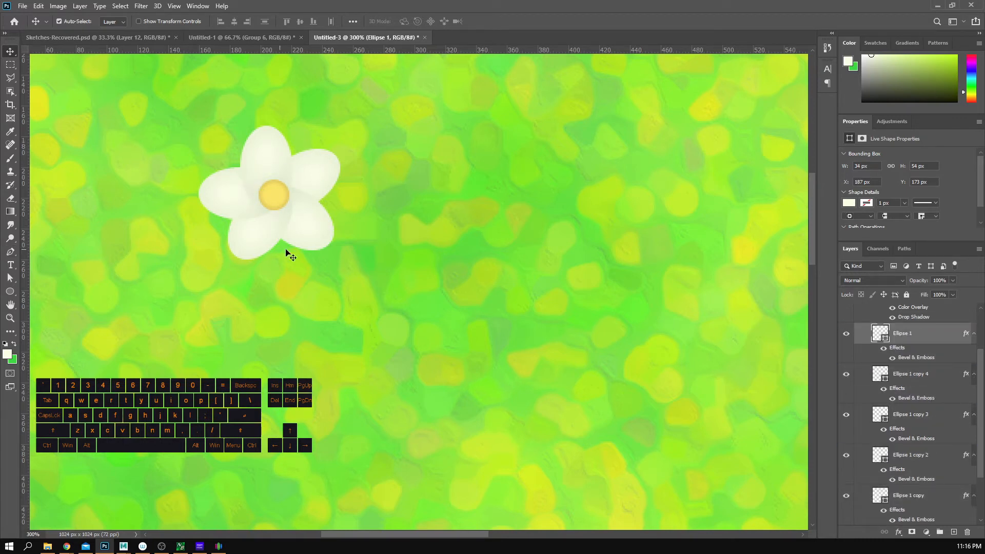
Step: Duplicate the whiteFlower group as whiteFlower copy and merge the copy into a single layer
key(z)
alt+click(209, 282)
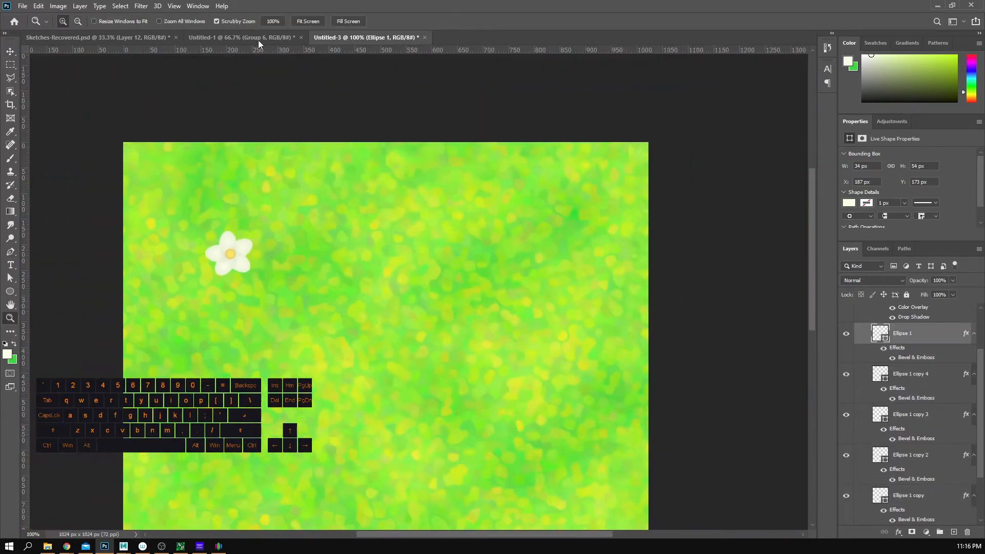
scroll(879, 352, up, 5)
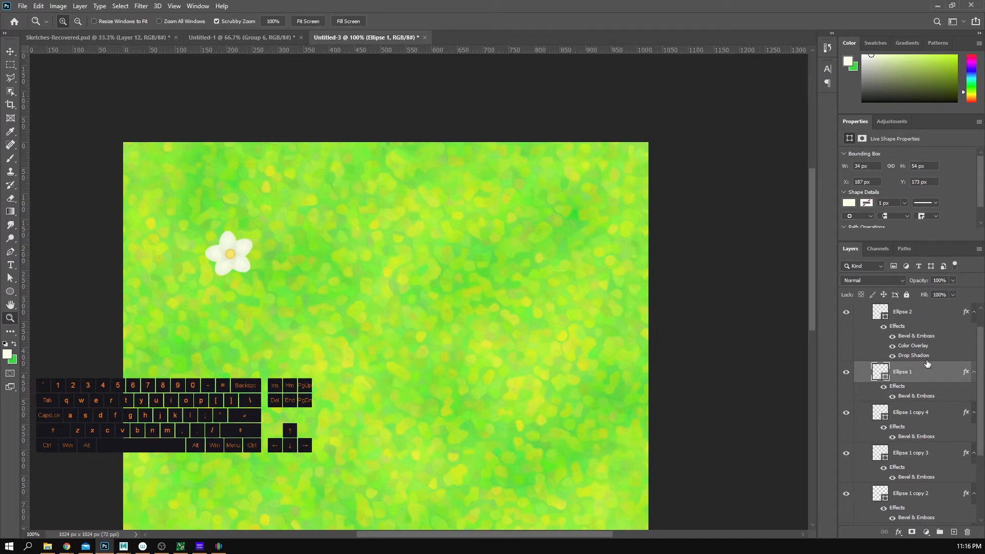
click(872, 322)
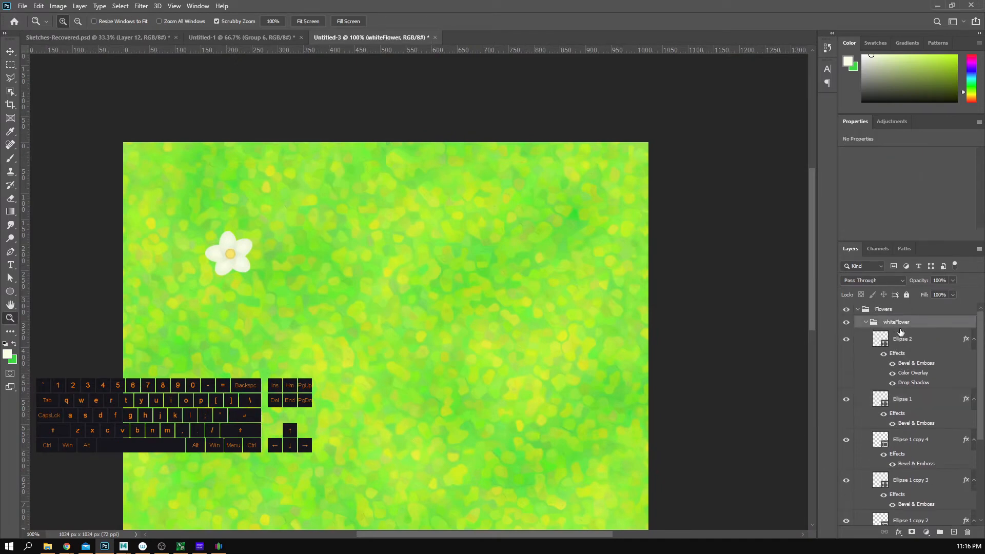
click(865, 322)
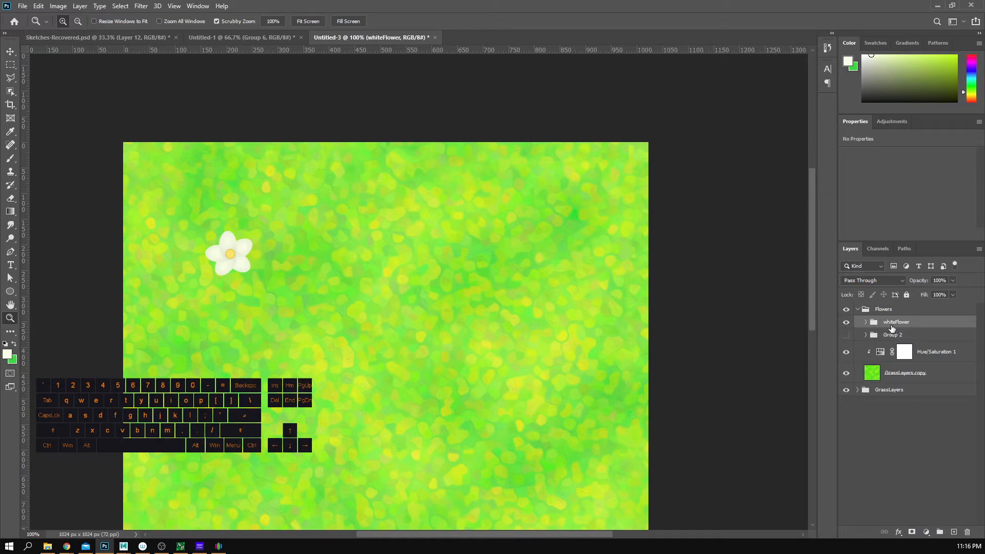
right_click(891, 328)
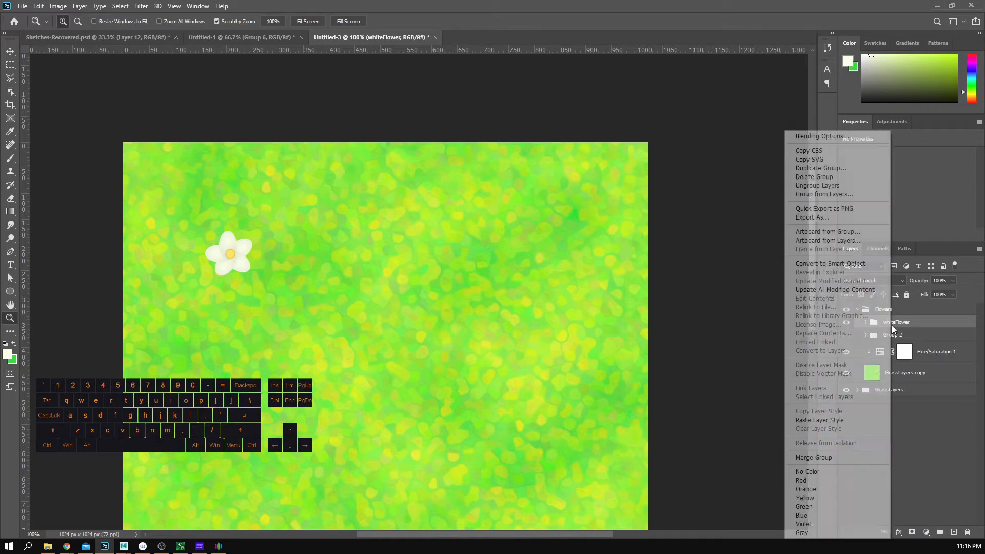
click(845, 169)
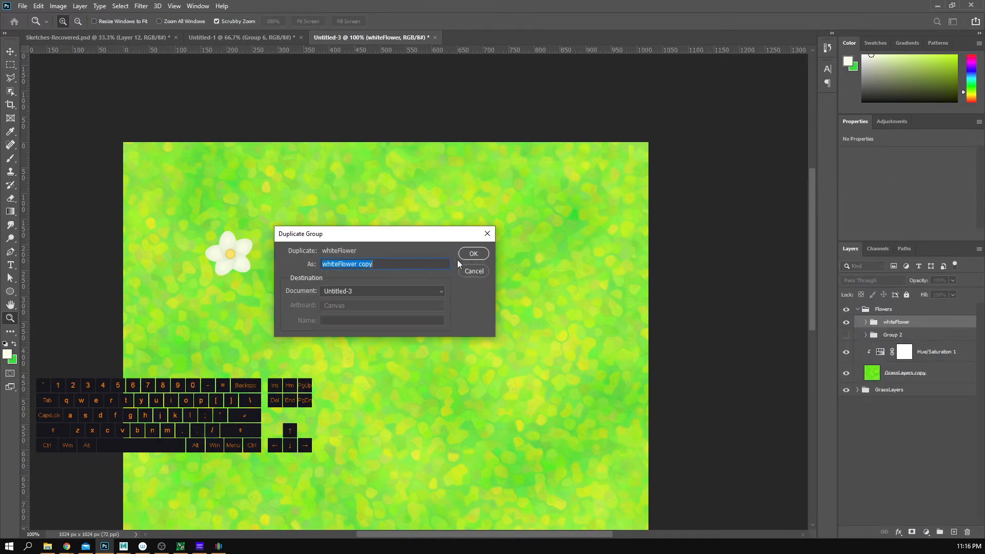
click(473, 258)
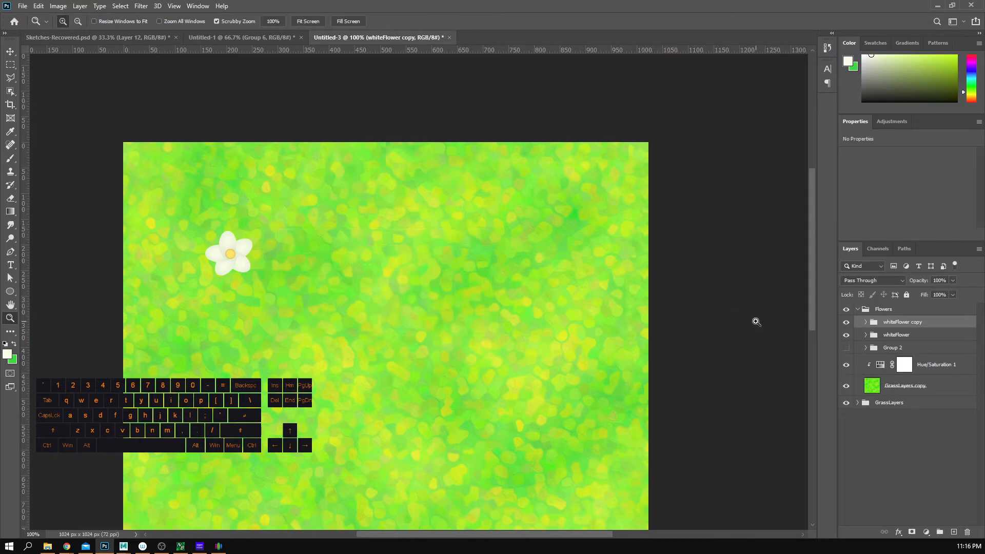
right_click(904, 324)
click(872, 457)
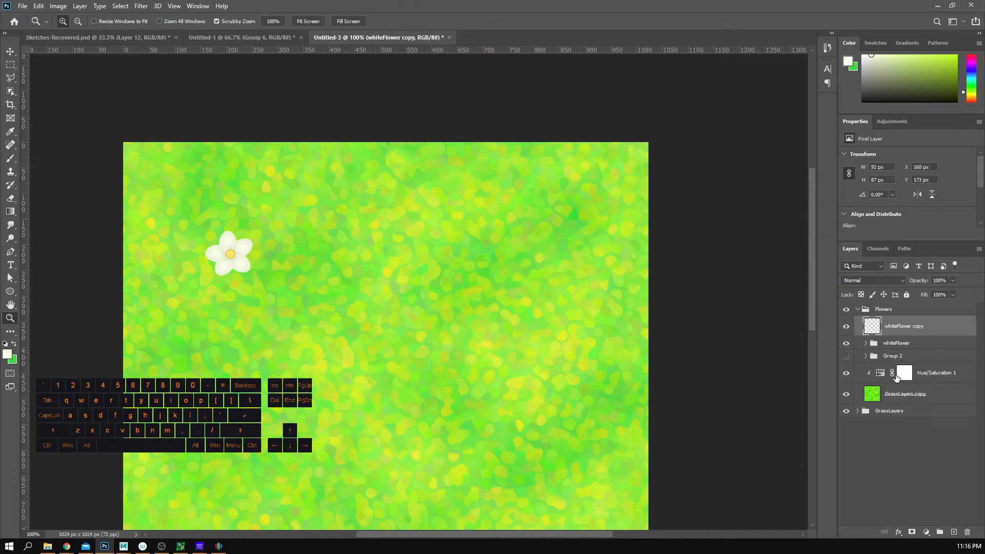
Step: Hide the original whiteFlower group and select the merged whiteFlower copy layer
click(917, 343)
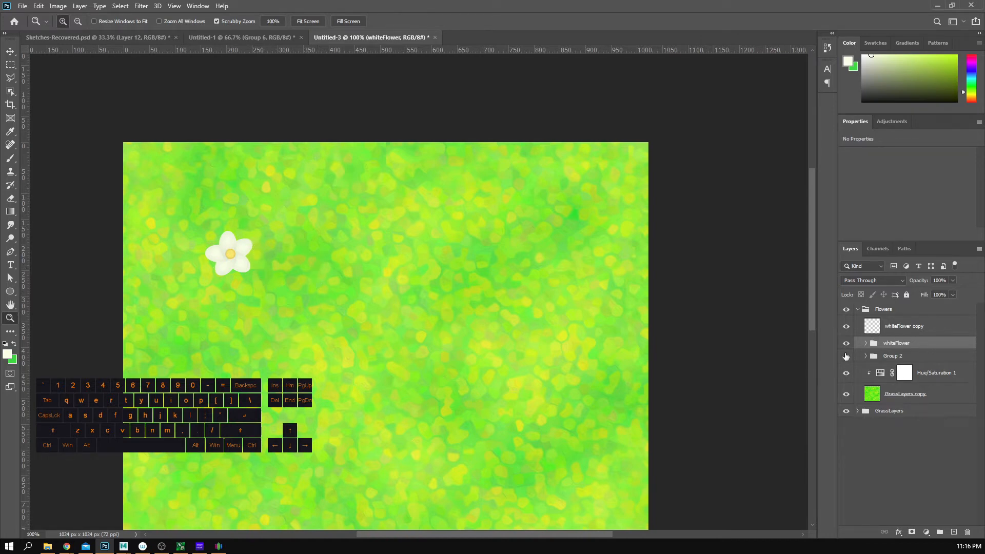
click(875, 329)
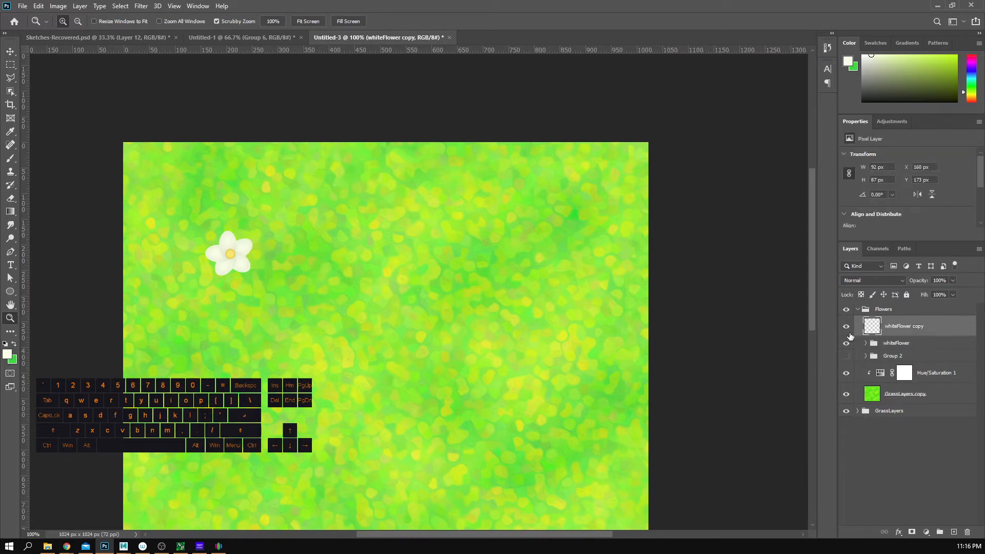
click(848, 328)
click(916, 345)
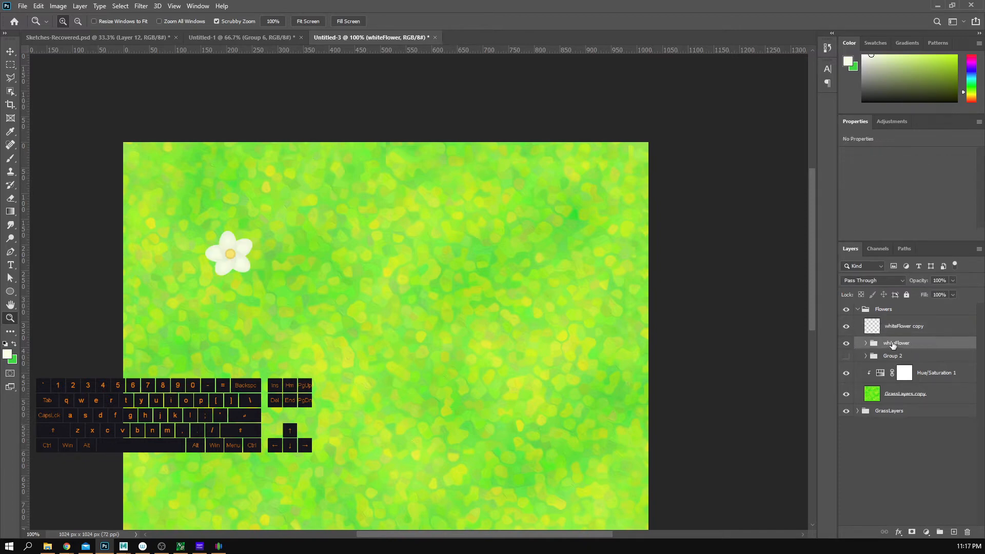
click(846, 343)
click(893, 334)
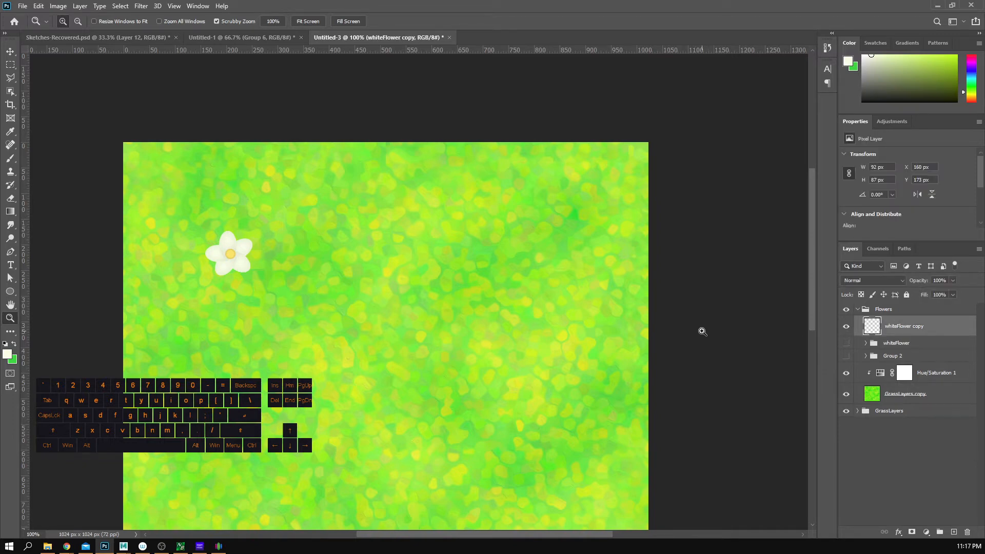
Step: Add a dark green Multiply drop shadow to whiteFlower copy with opacity 11%, angle -29°, distance 0 px, spread 20% and size 21 px
click(897, 530)
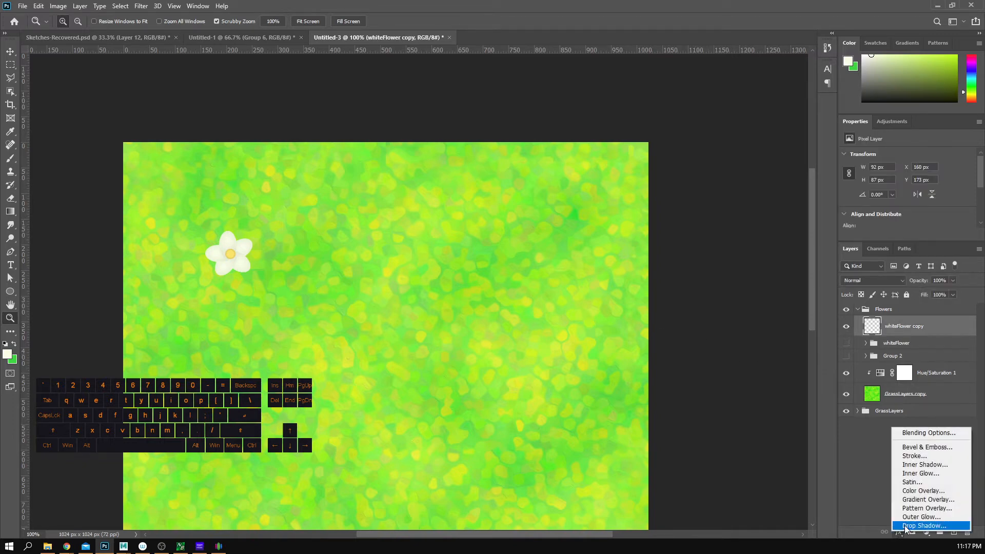
click(935, 525)
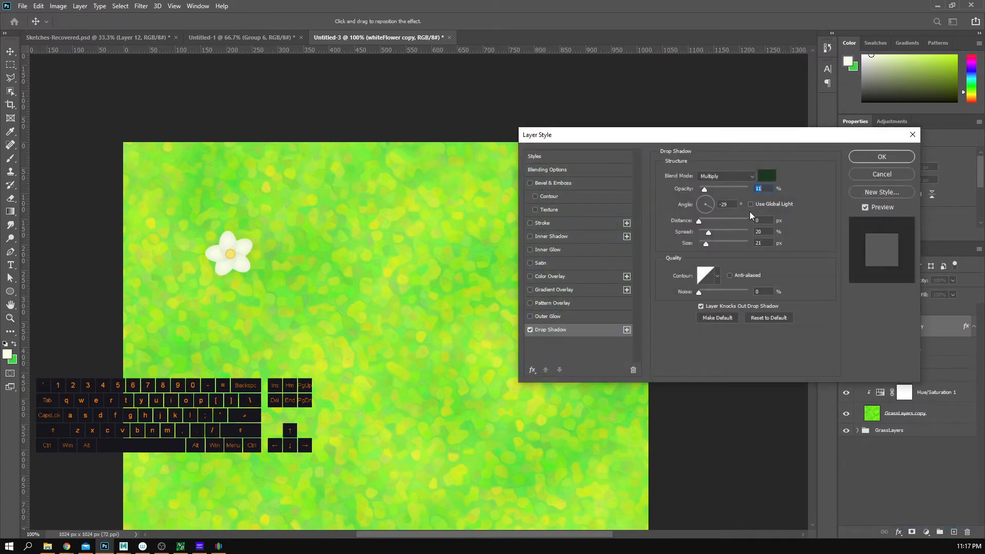
click(880, 157)
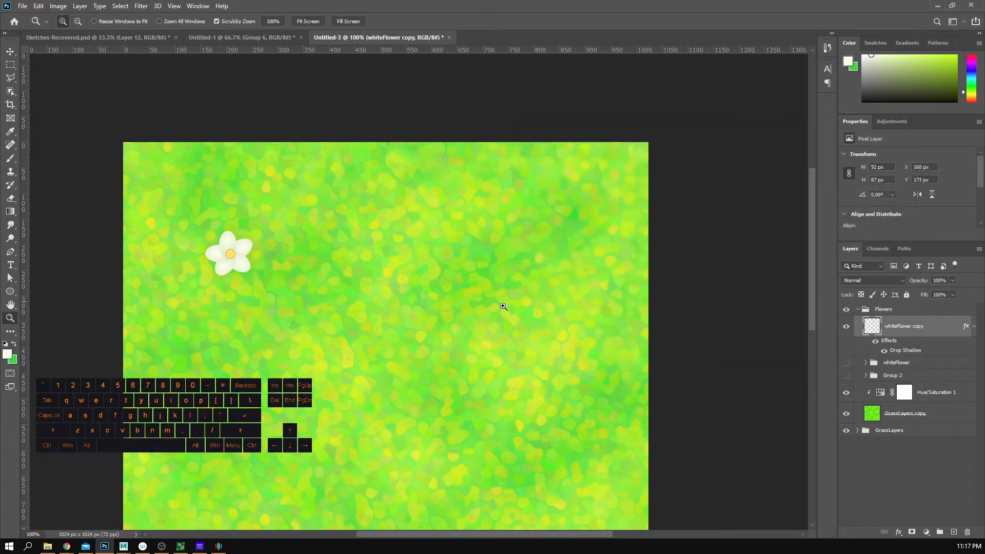
Step: Scatter nine duplicates of the white flower layer across the grass canvas
drag(431, 305, 420, 243)
alt+click(433, 284)
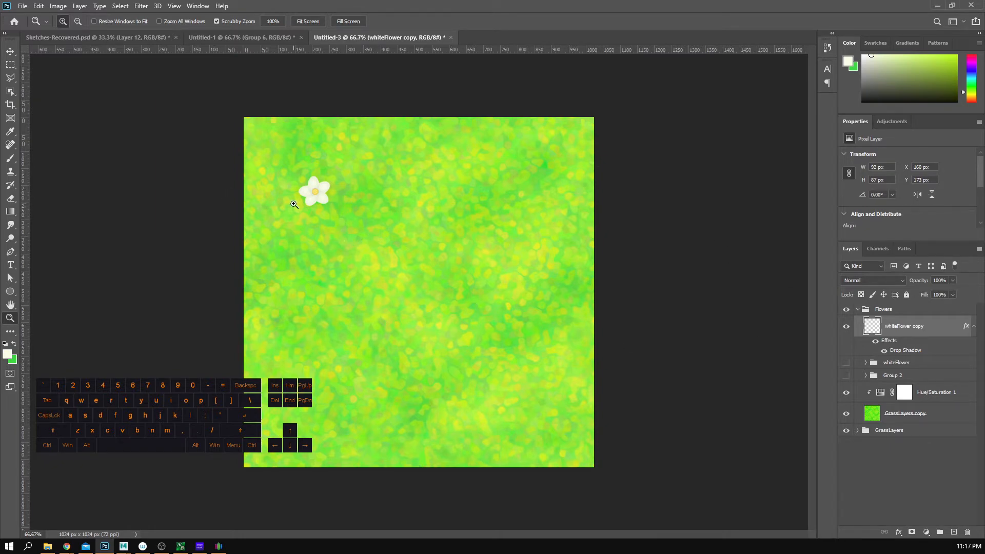
key(v)
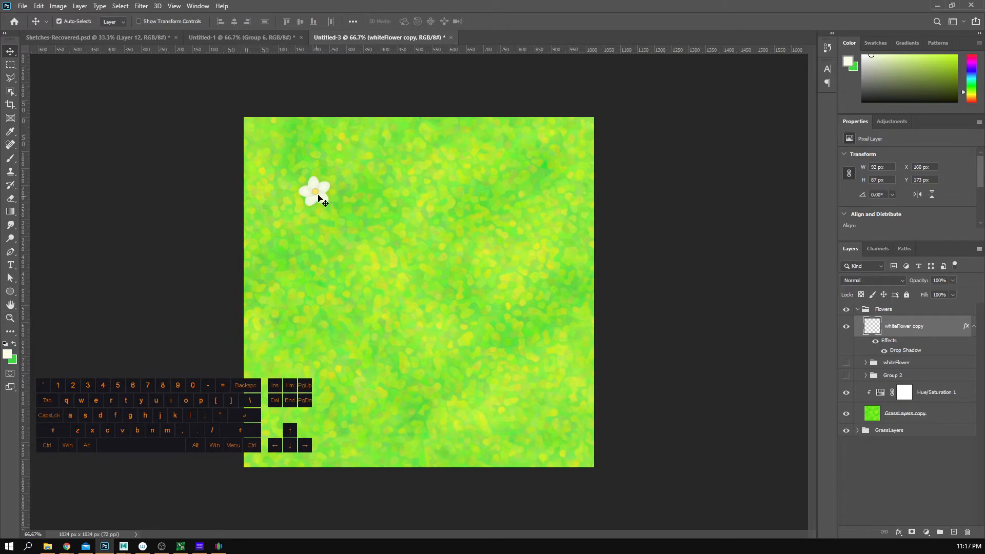
alt+drag(326, 189, 424, 141)
alt+drag(425, 141, 494, 313)
alt+drag(508, 314, 363, 360)
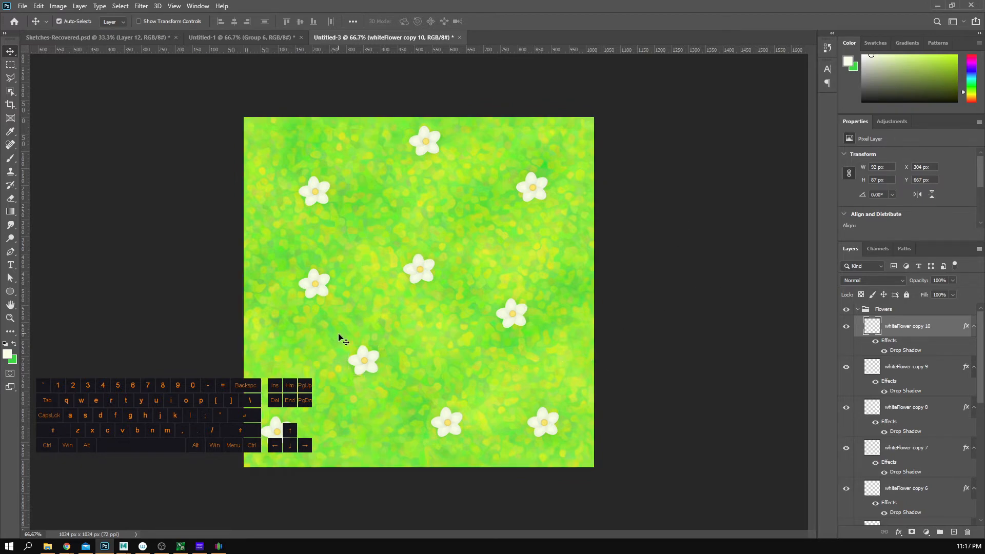
Step: Rotate the whiteFlower copy 10 flower in place to vary its orientation
key(ctrl+t)
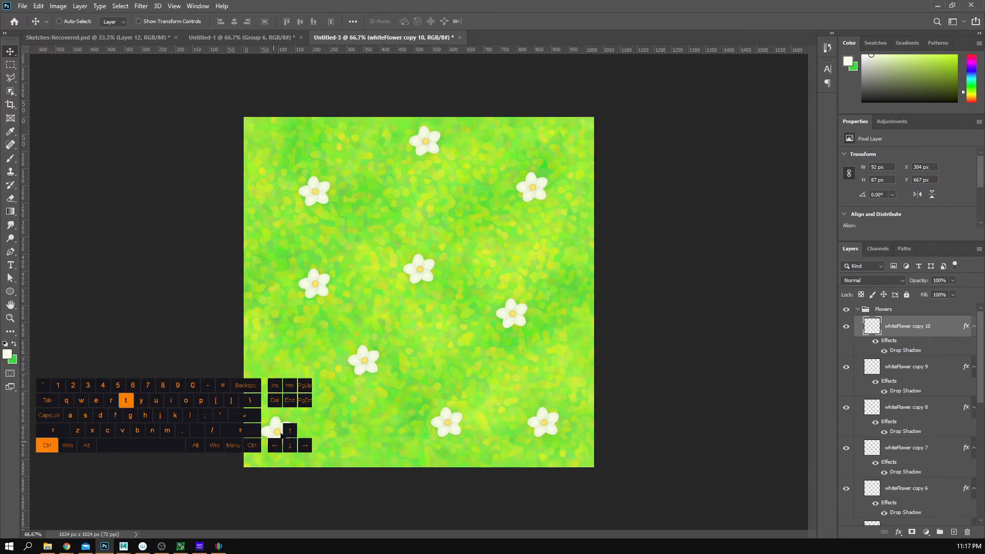
drag(406, 339, 447, 335)
key(Return)
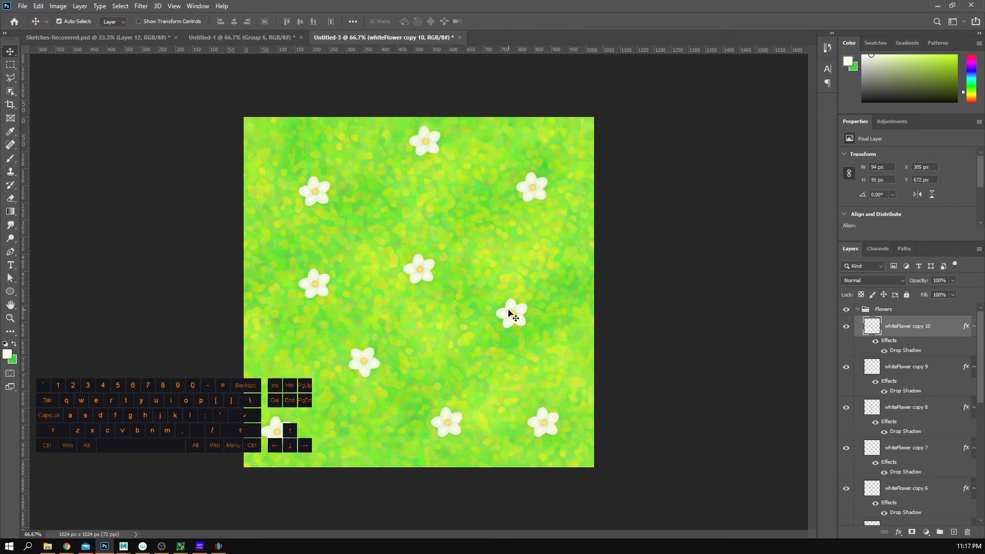
Step: Move the whiteFlower copy 8 flower slightly down and rotate it about 50°
drag(510, 310, 512, 318)
key(ctrl+t)
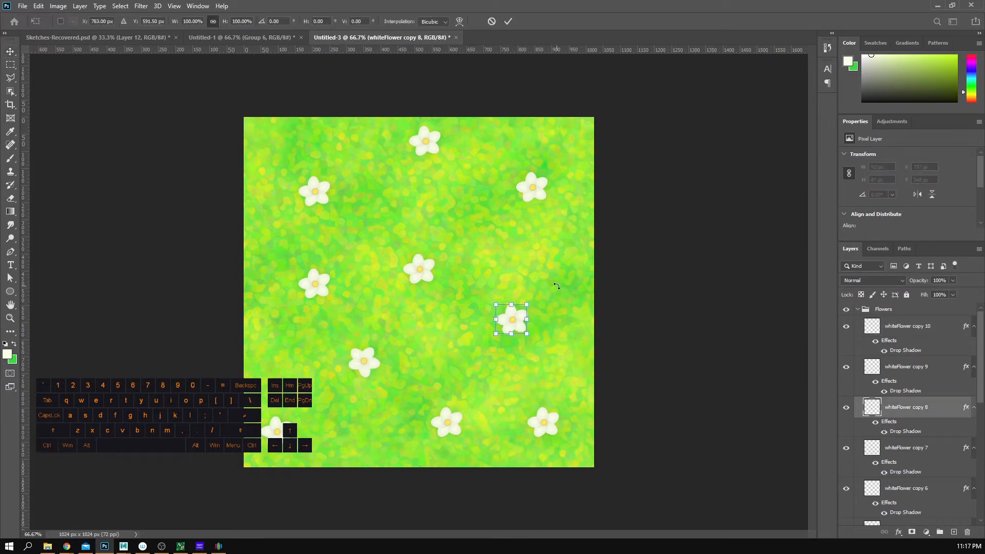
drag(559, 288, 567, 337)
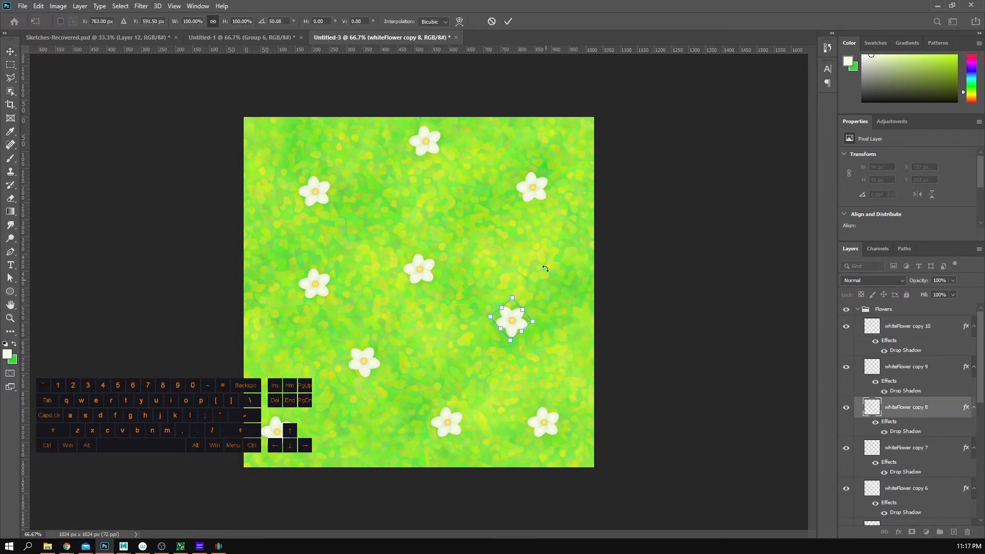
key(Return)
Step: Rotate the whiteFlower copy 3 flower about -85° and the whiteFlower copy flower about -31°
click(535, 191)
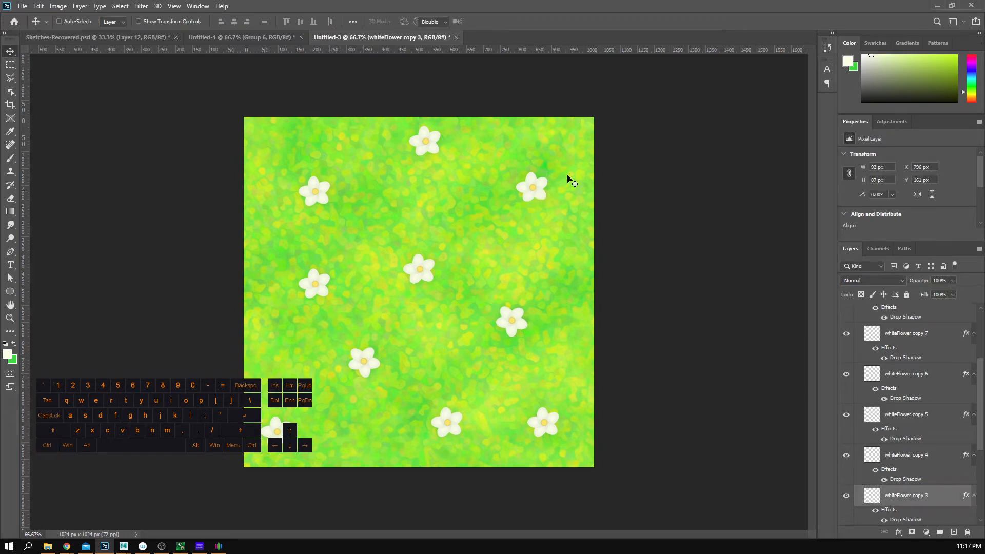
key(ctrl+t)
drag(571, 183, 531, 129)
key(Return)
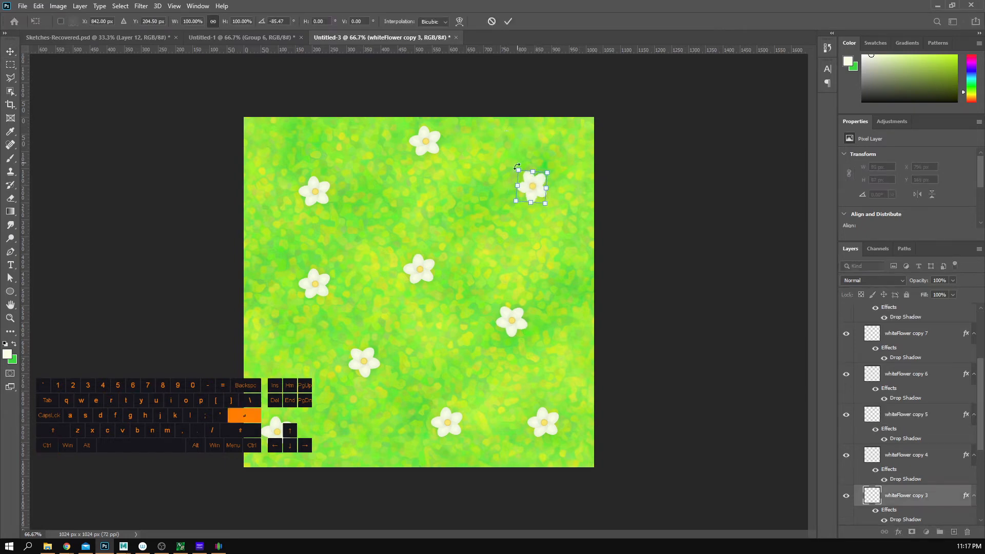
ctrl+click(312, 192)
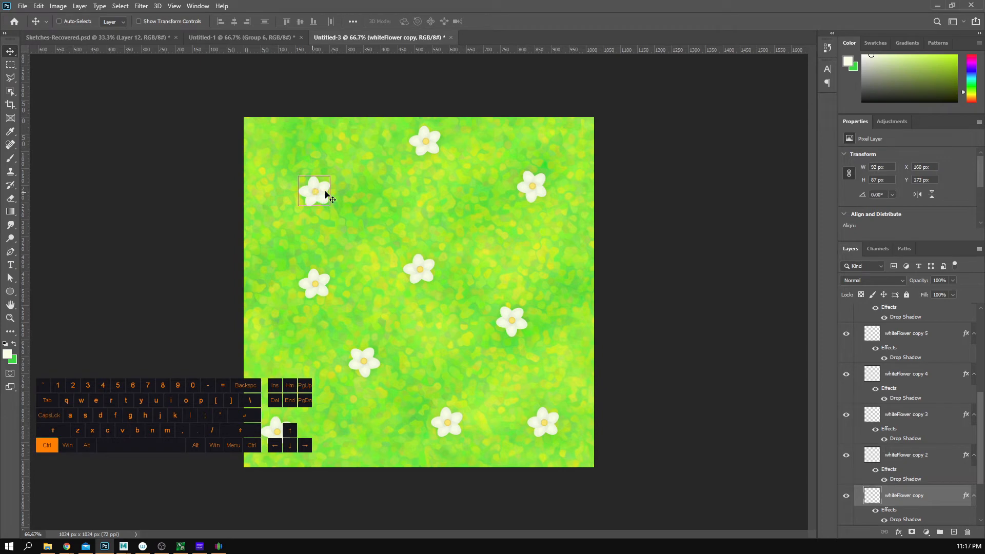
key(ctrl+t)
drag(334, 201, 336, 144)
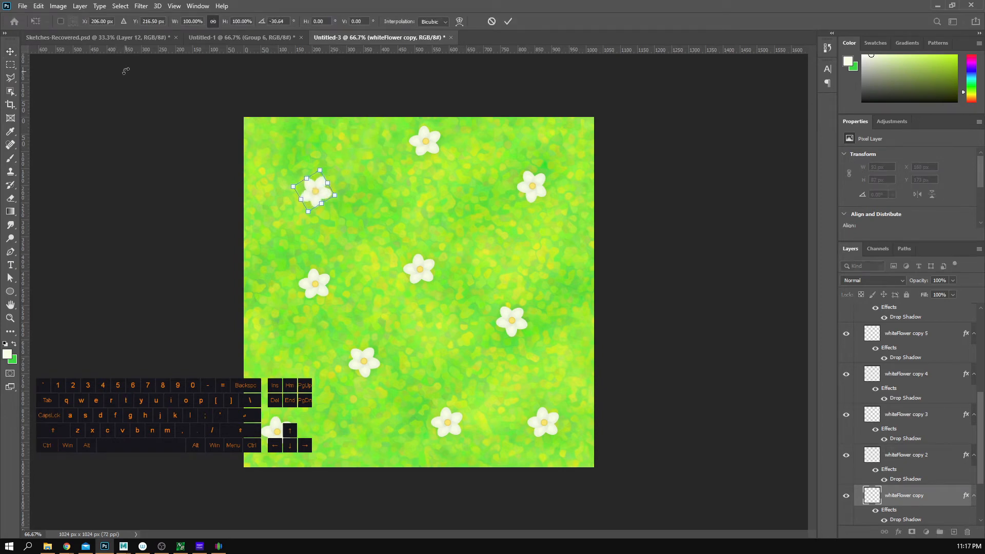
key(Return)
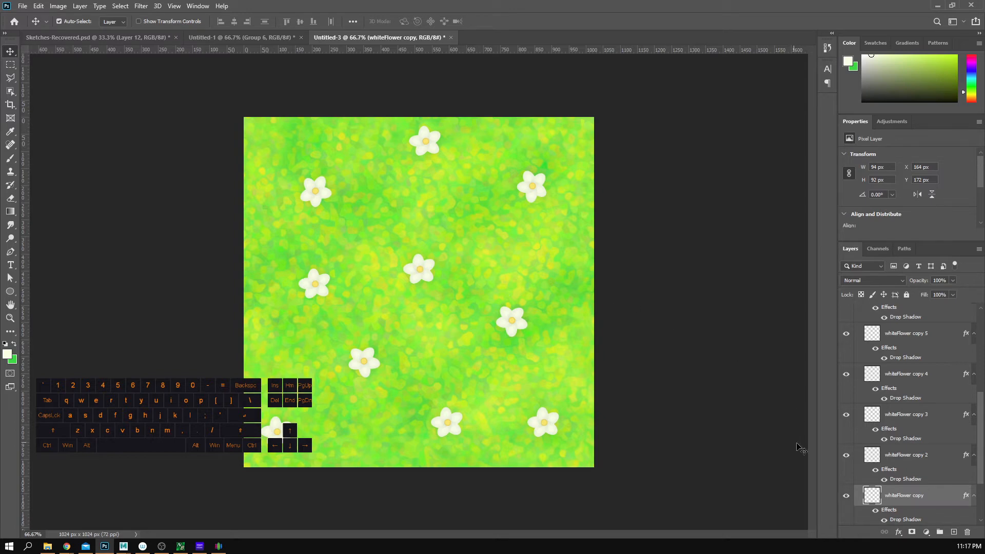
Step: Duplicate the topmost flower layer, whiteFlower copy 10, within the document
scroll(938, 398, up, 5)
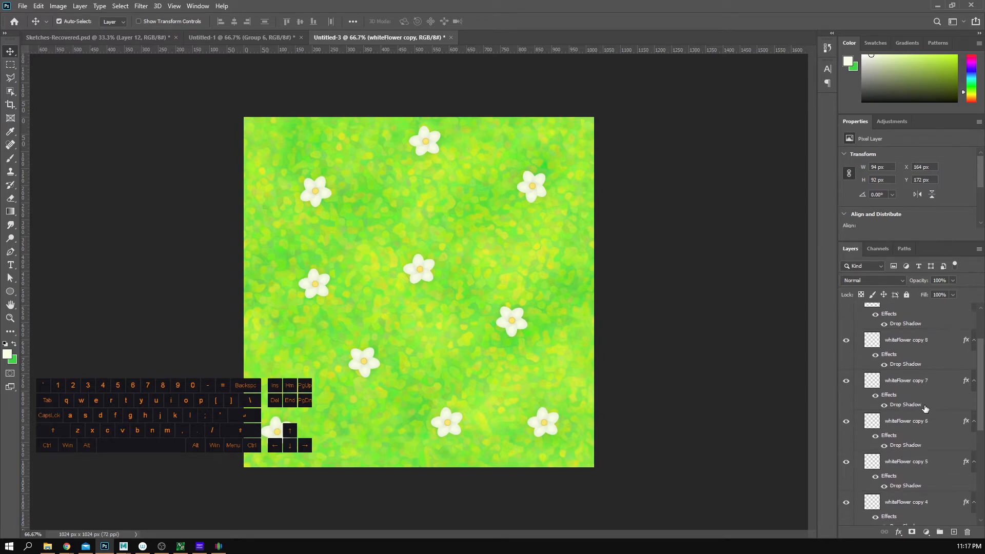
click(946, 331)
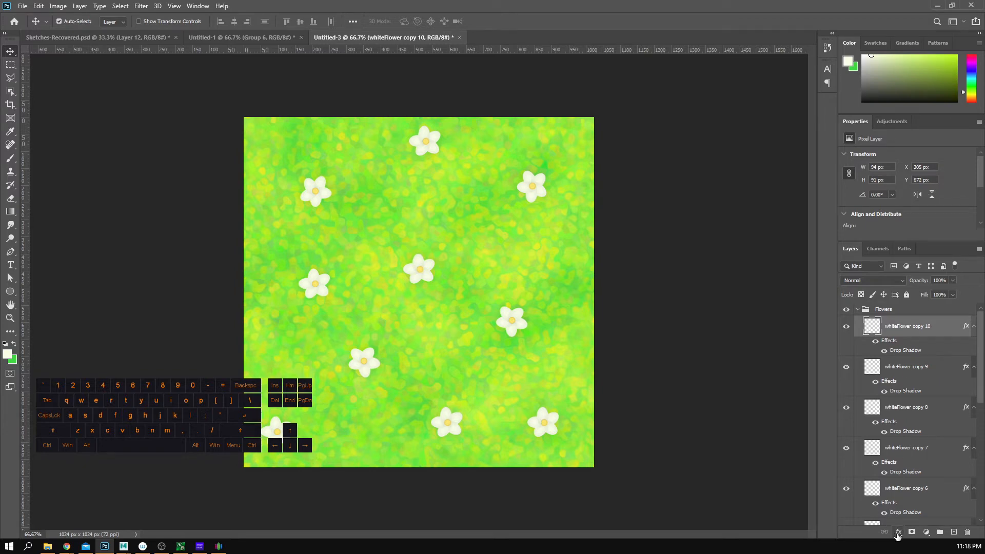
right_click(916, 331)
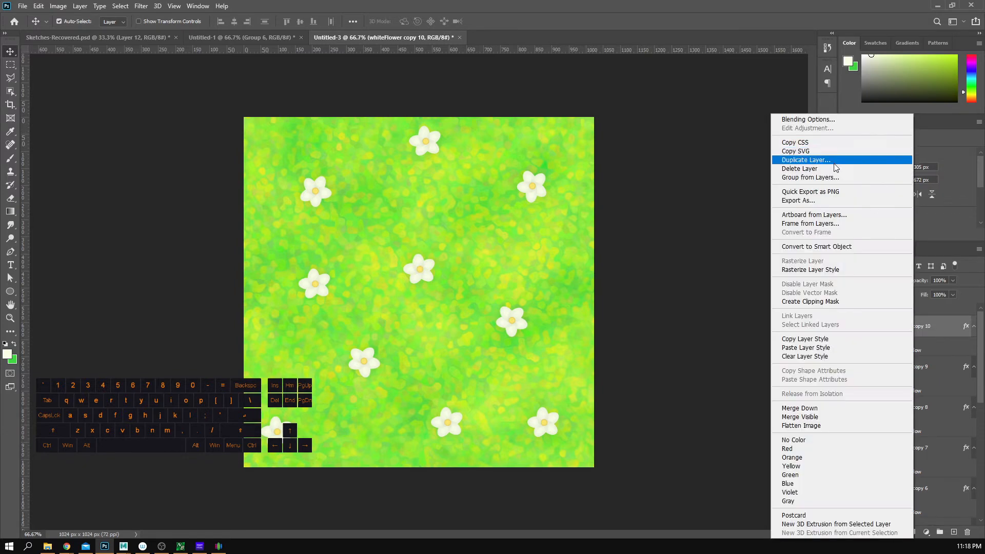
click(805, 160)
click(472, 253)
mouse_move(319, 193)
mouse_down()
mouse_move(448, 237)
mouse_move(318, 194)
mouse_up()
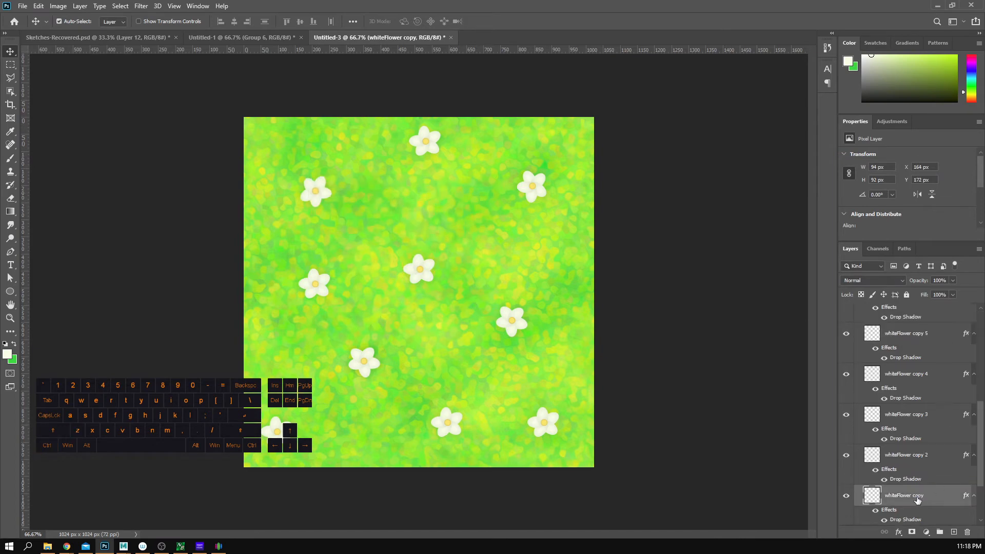
drag(457, 413, 463, 354)
key(ctrl+z)
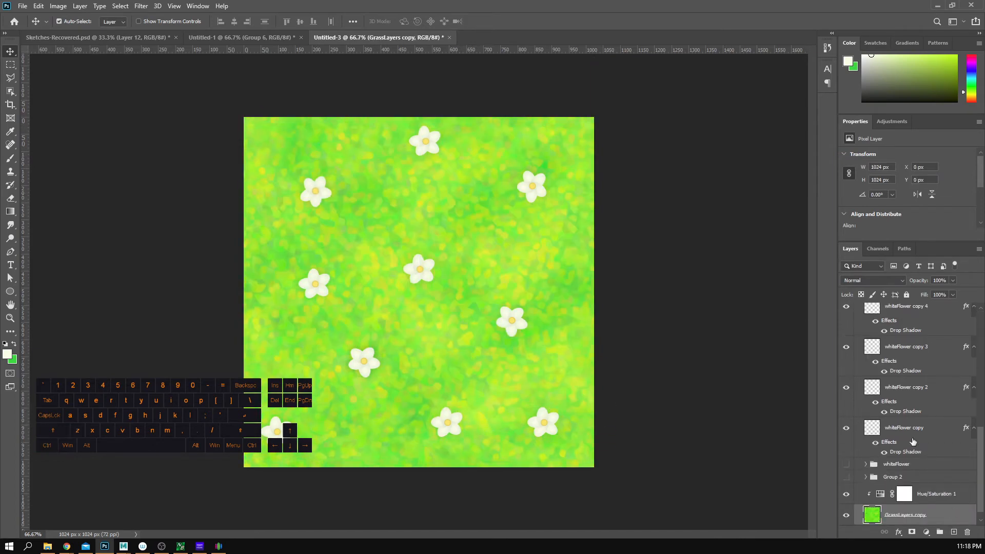
Step: Find the newest flower duplicate, whiteFlower copy 11, and move it straight up to Y 264 px over the upper grass
click(905, 429)
click(847, 430)
click(847, 429)
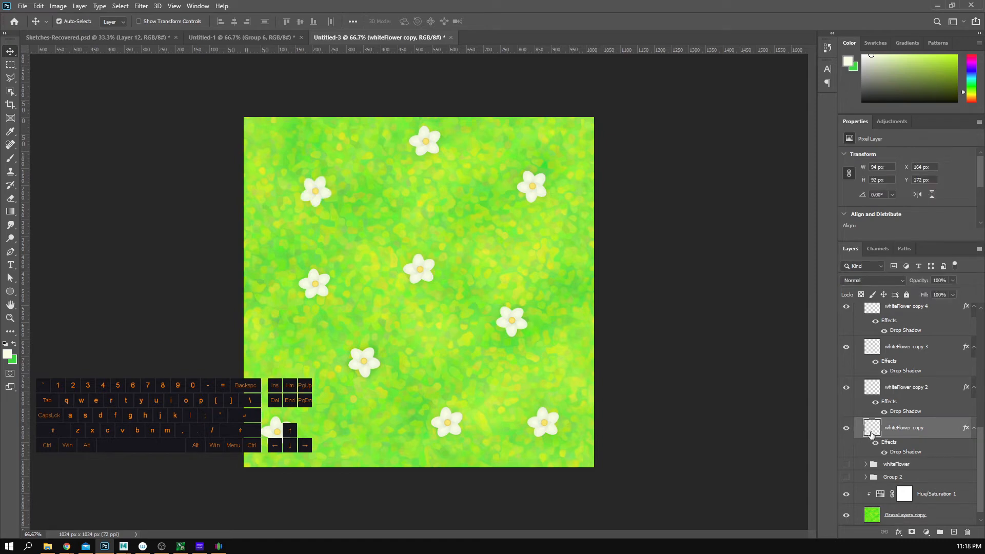
click(848, 393)
scroll(846, 370, up, 8)
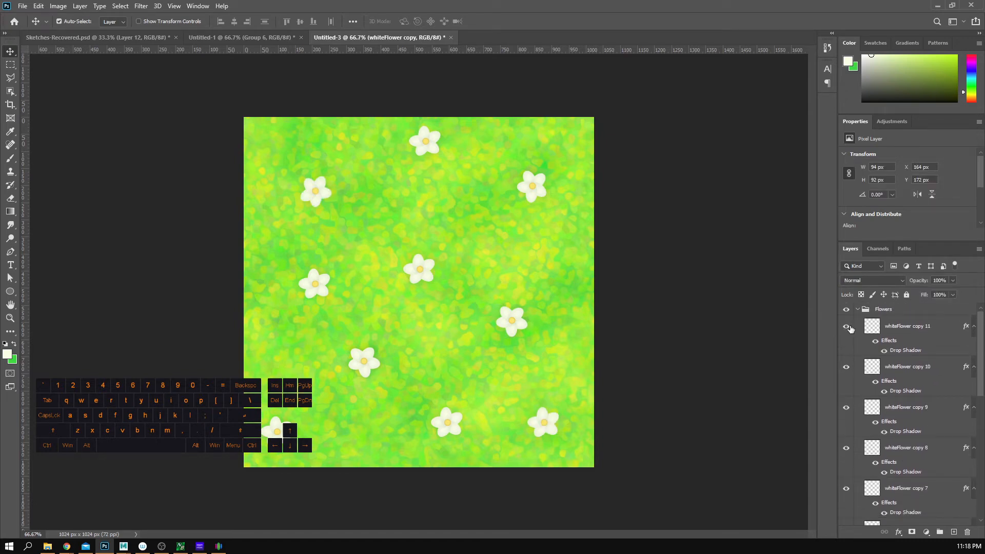
click(848, 327)
click(846, 368)
click(901, 332)
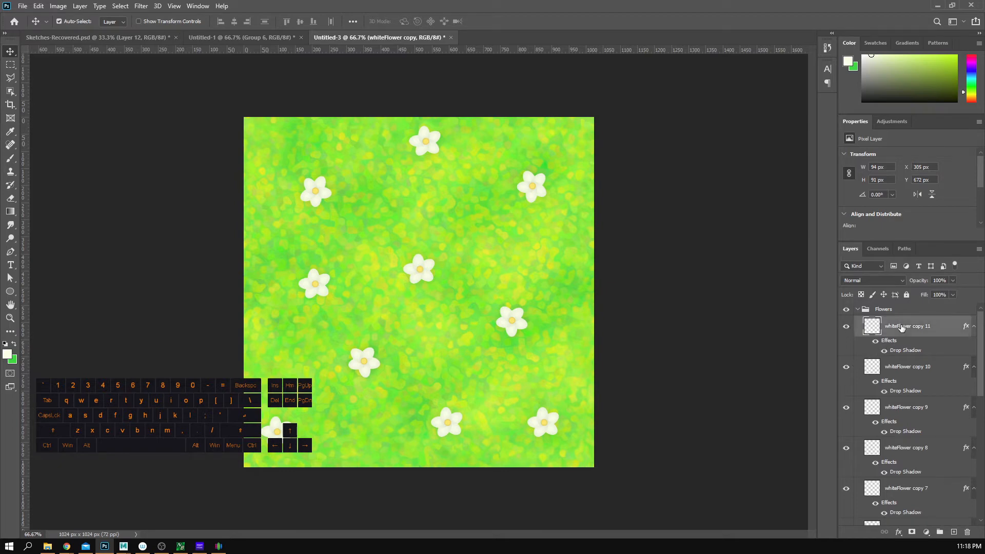
click(81, 20)
alt+drag(501, 266, 368, 229)
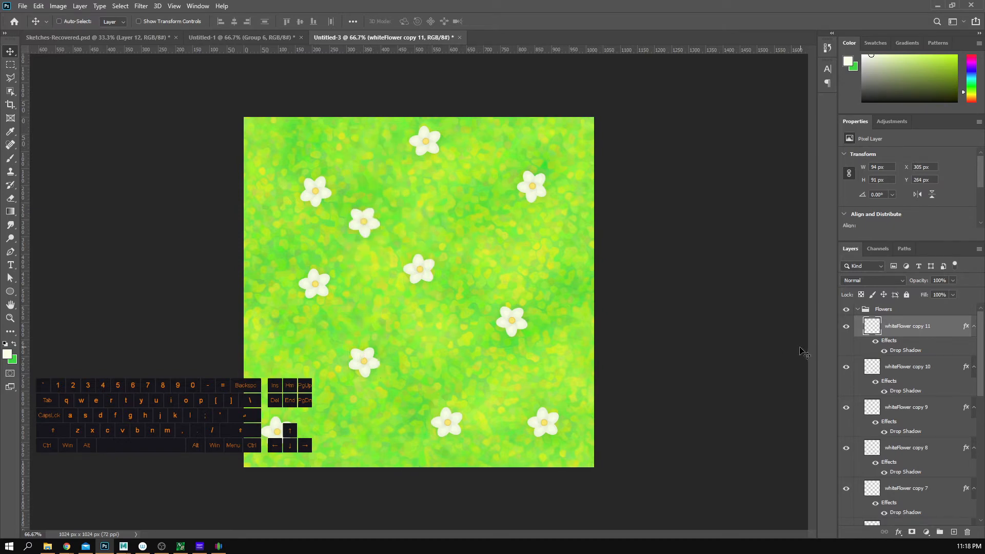
Step: Add a Color Overlay effect to whiteFlower copy 11 with the Overlay blend mode at 70% opacity
click(900, 532)
click(939, 487)
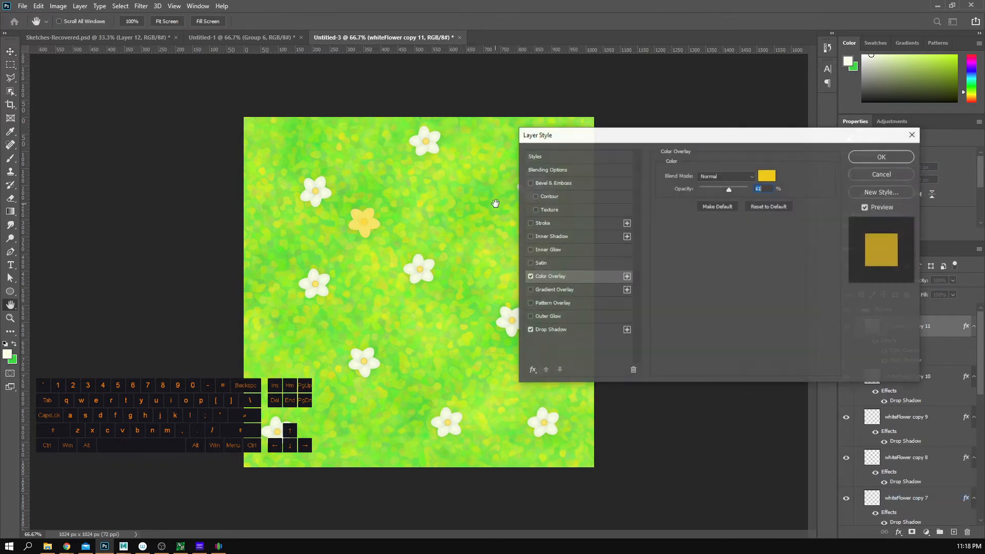
click(736, 176)
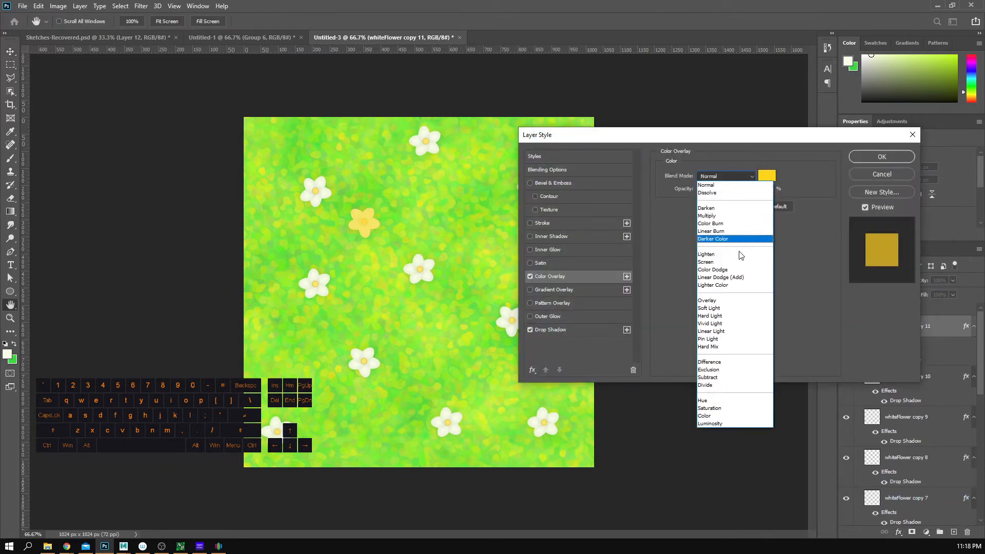
click(729, 300)
click(723, 176)
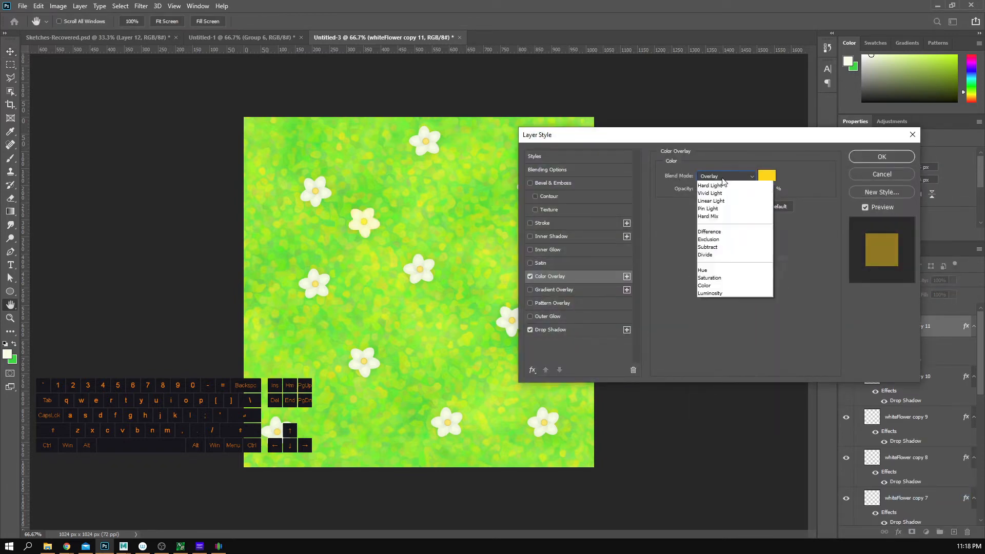
click(718, 161)
click(738, 189)
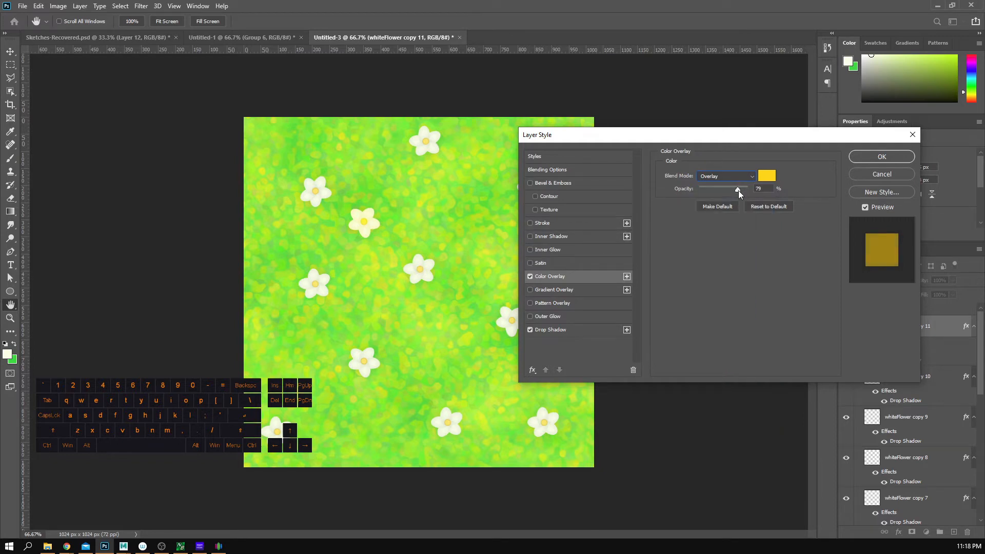
drag(738, 190, 734, 191)
Step: Change the overlay colour to a vivid magenta-purple and raise its opacity to 100%
click(764, 178)
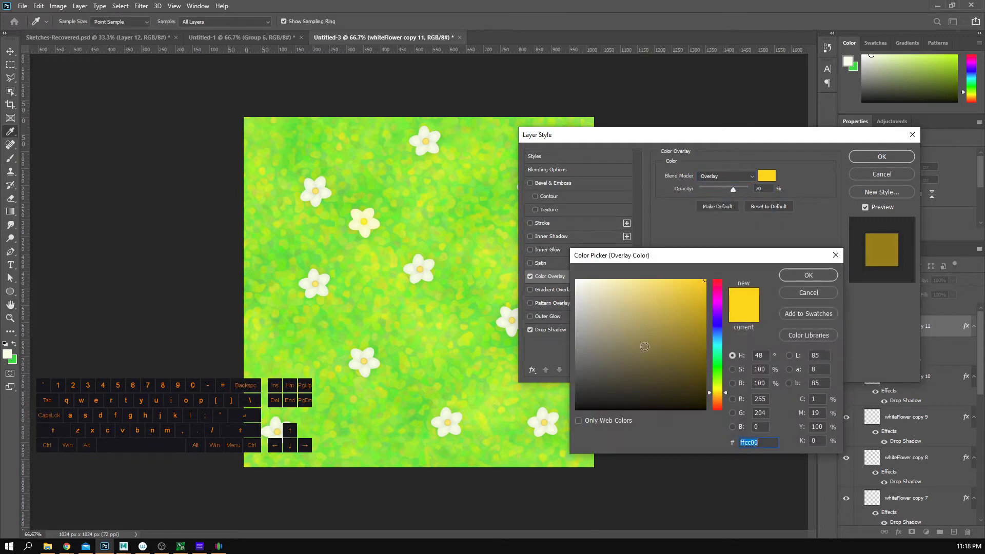
click(712, 305)
mouse_move(689, 333)
mouse_down()
mouse_move(696, 354)
mouse_move(708, 298)
mouse_up()
click(808, 275)
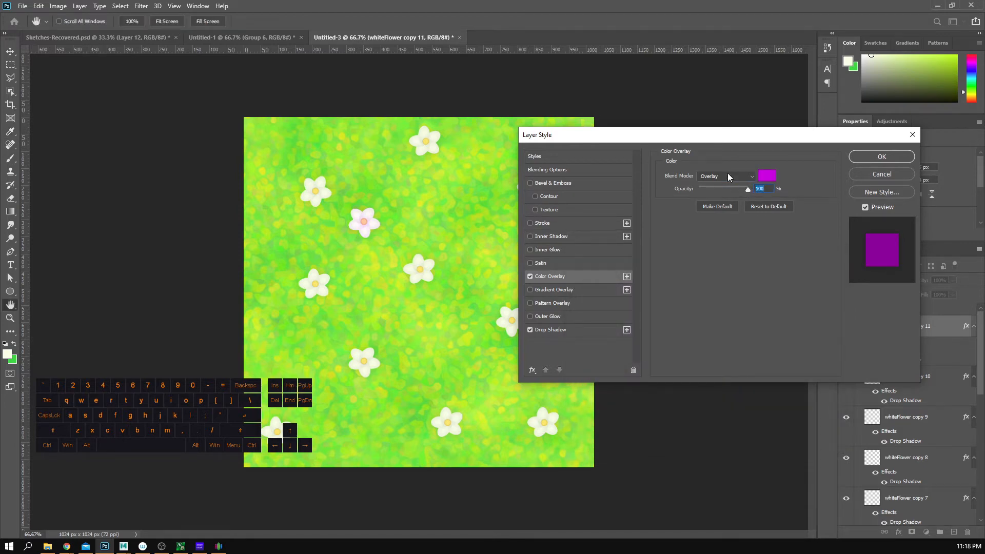
Step: Try the Saturation, Color and Hue blend modes for the purple colour overlay
click(727, 176)
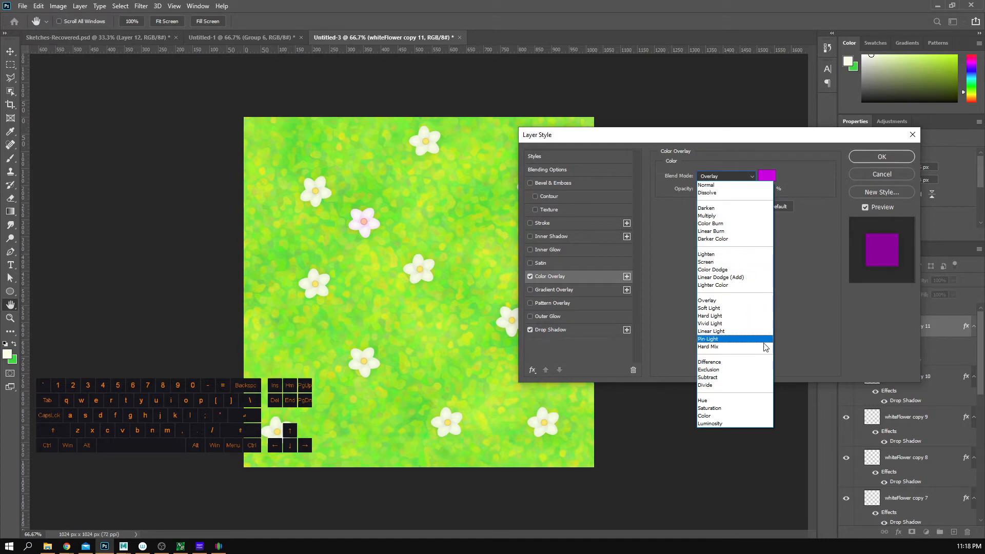
click(755, 409)
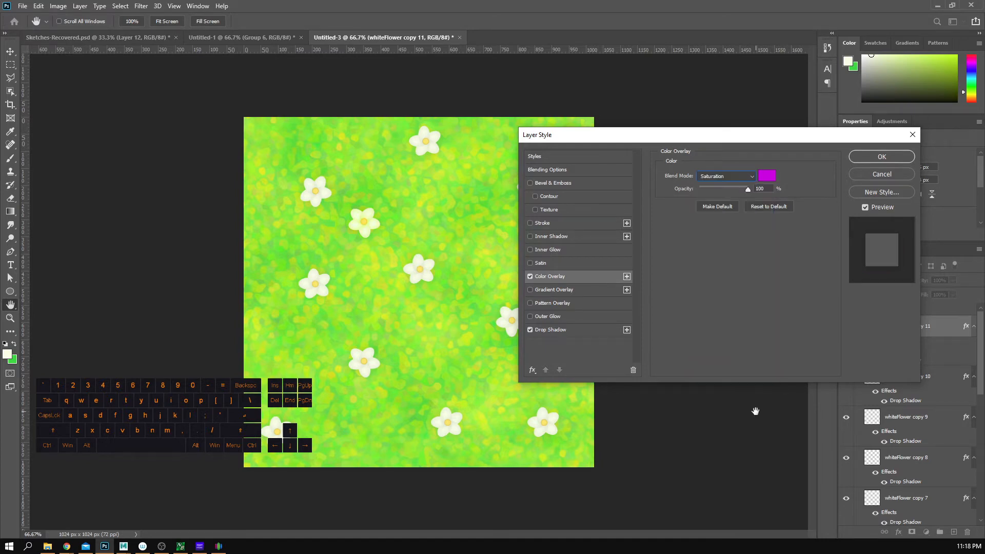
key(Down)
key(Down)
key(Up)
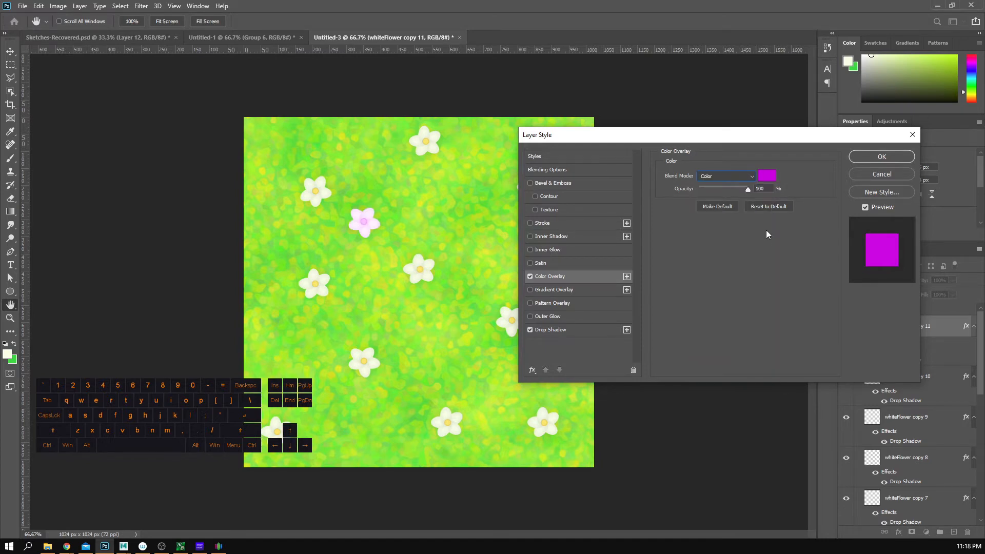
key(Down)
key(Up)
key(Up)
key(Up)
key(Up)
key(Down)
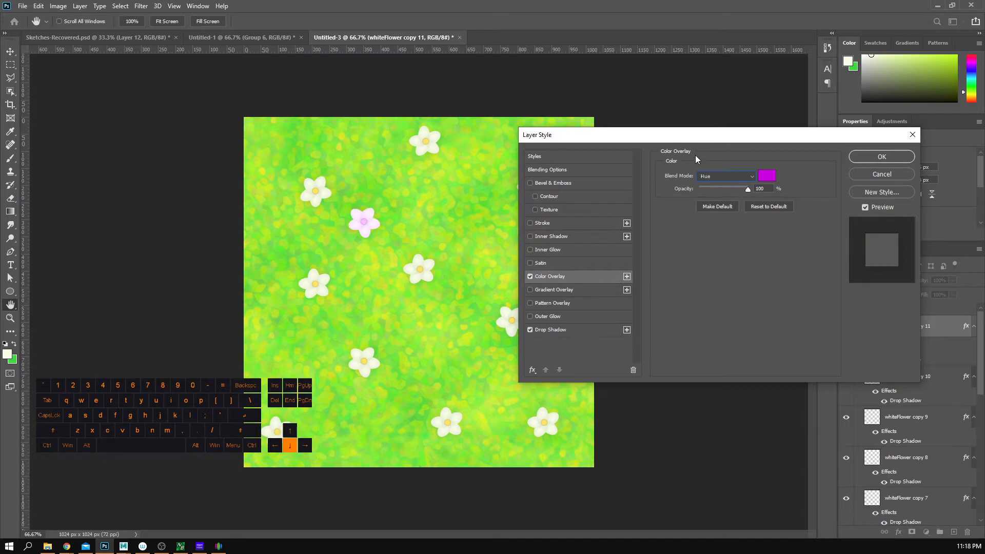
Step: Try the Subtract and Pin Light blend modes for the overlay and lower its opacity to 29%
key(Up)
key(Up)
key(Up)
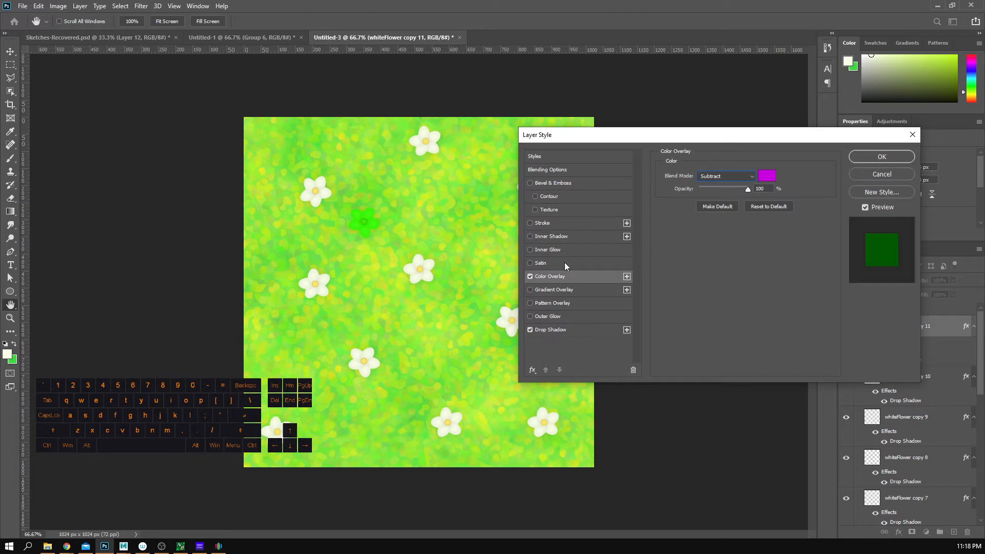
key(Up)
key(Up)
key(Up)
key(Up)
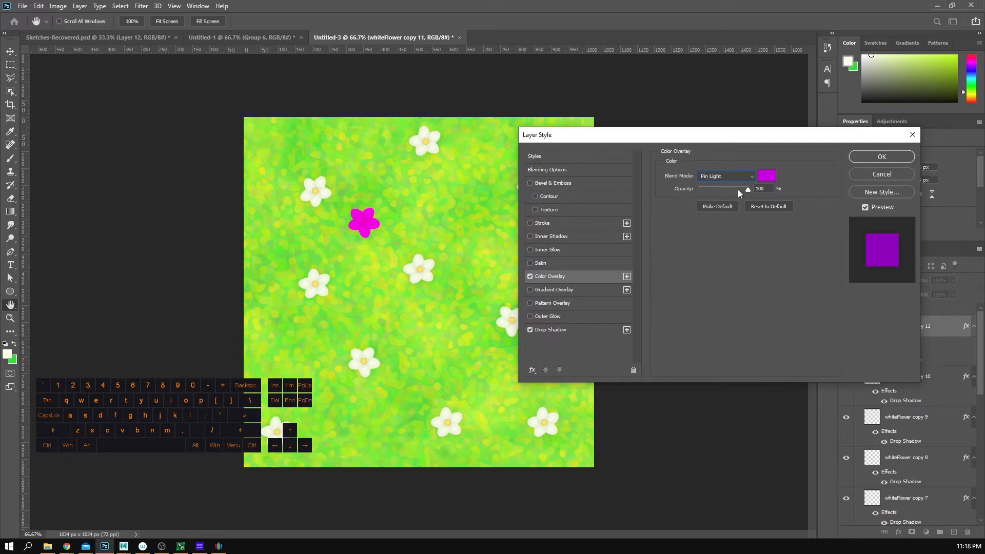
drag(738, 189, 714, 192)
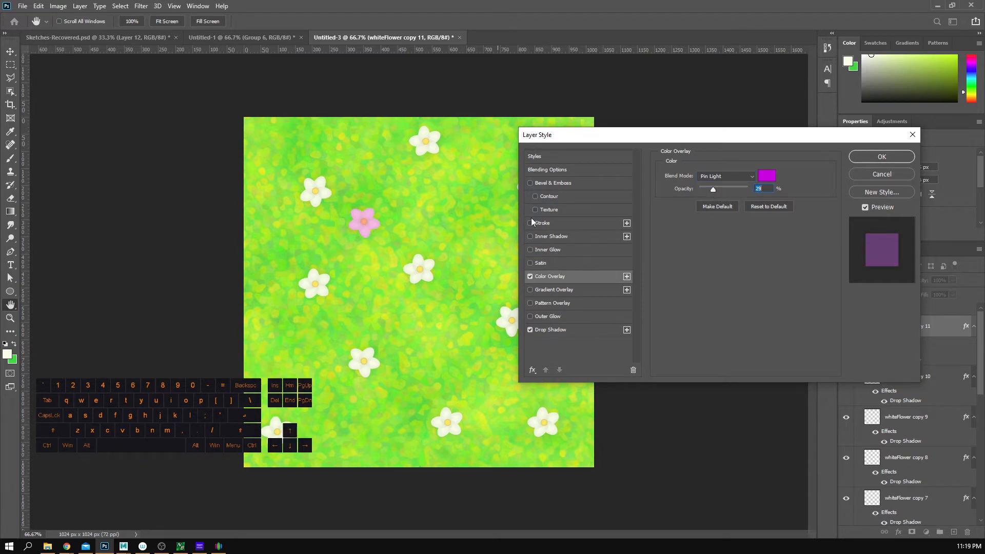
Step: Set the overlay's blend mode to Hard Light with about 23% opacity and apply the layer style
click(730, 177)
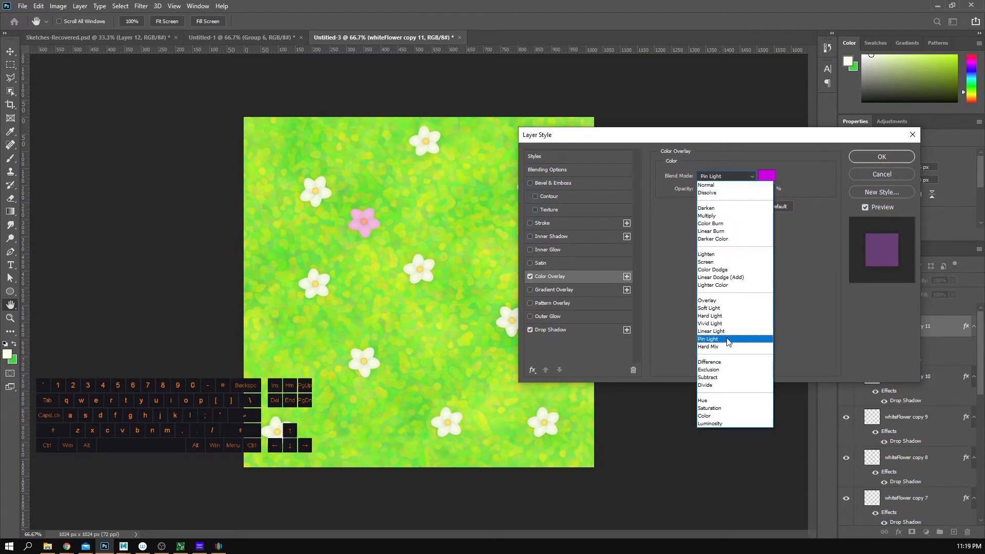
click(728, 341)
key(Up)
key(Up)
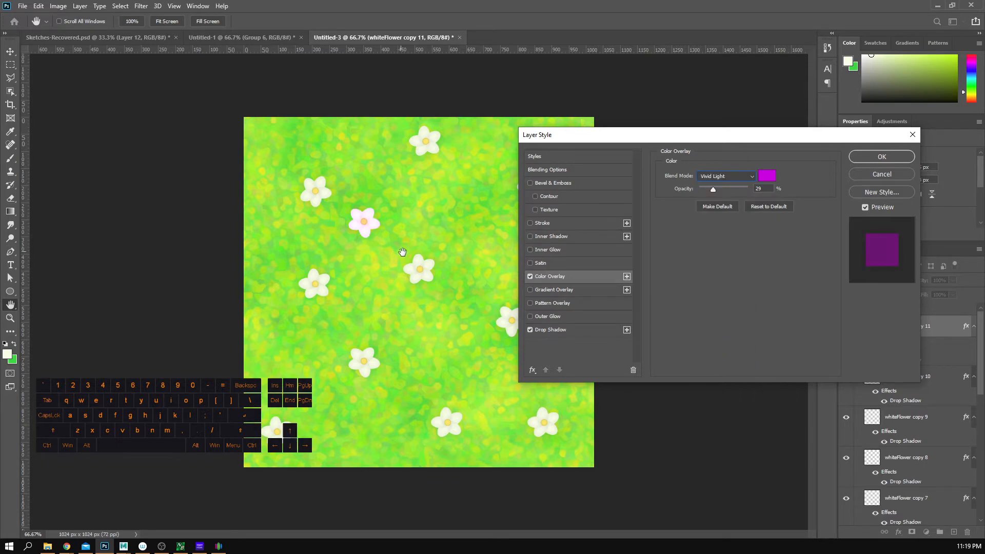
key(Up)
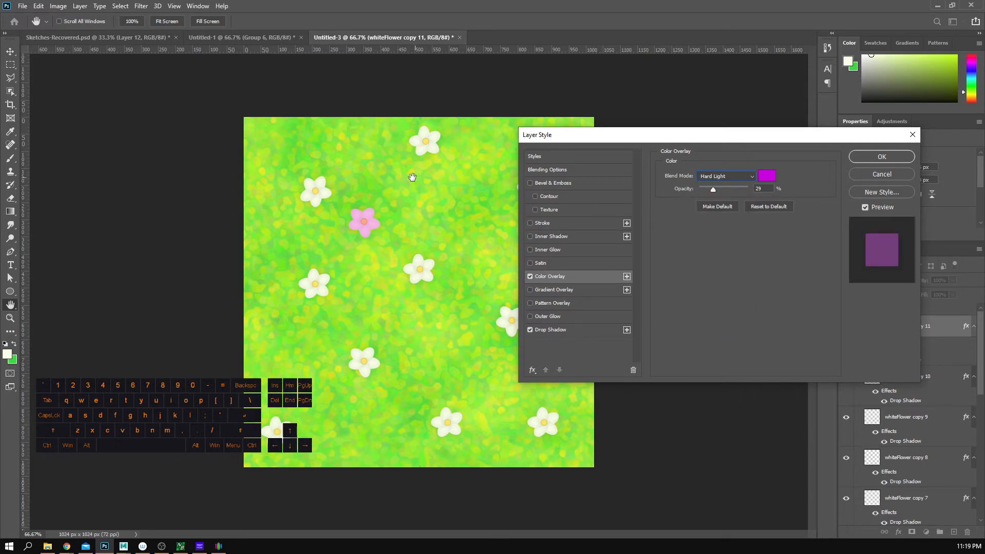
key(Up)
key(Down)
drag(713, 188, 710, 188)
click(866, 156)
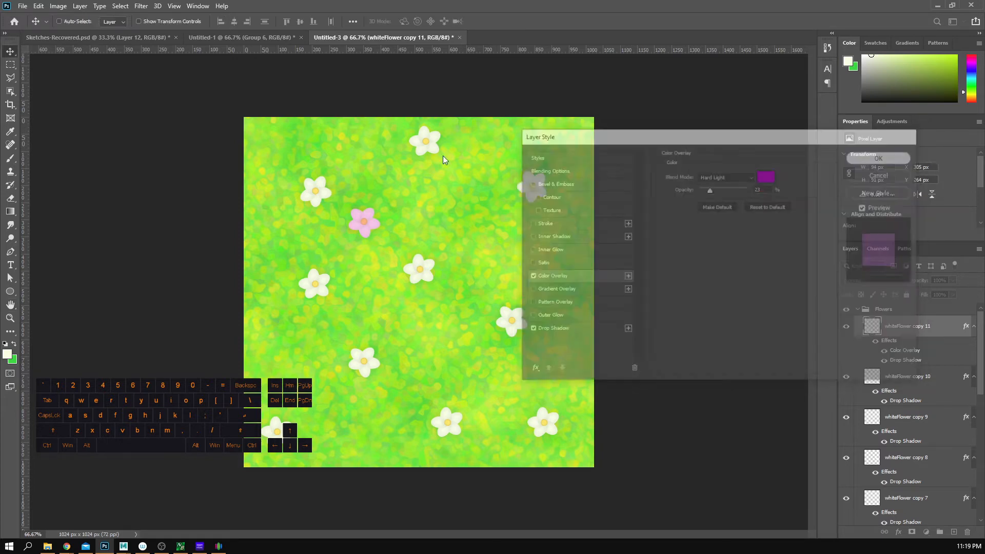
Step: Rename the recoloured flower layer, whiteFlower copy 11, as purpleFlower
key(z)
click(383, 234)
alt+click(380, 233)
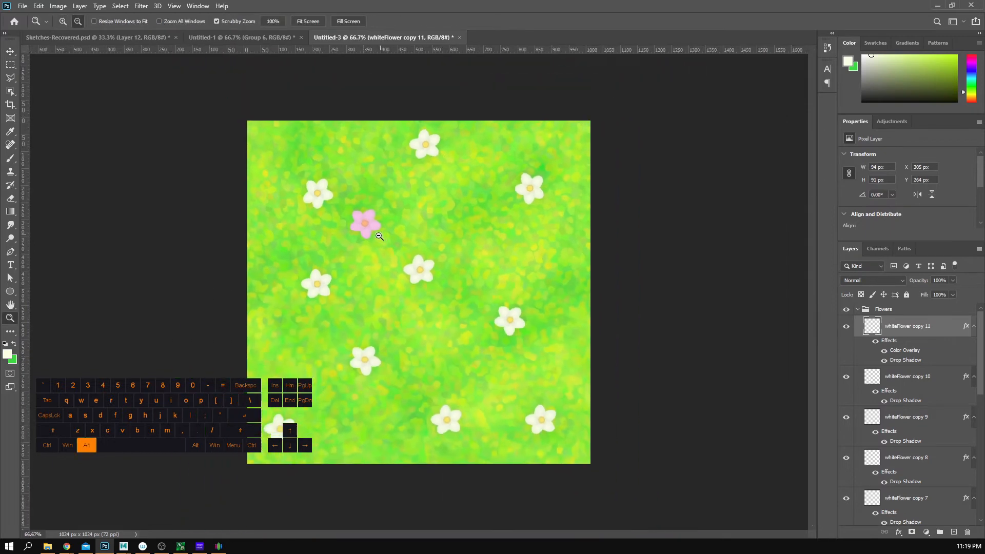
alt+click(380, 234)
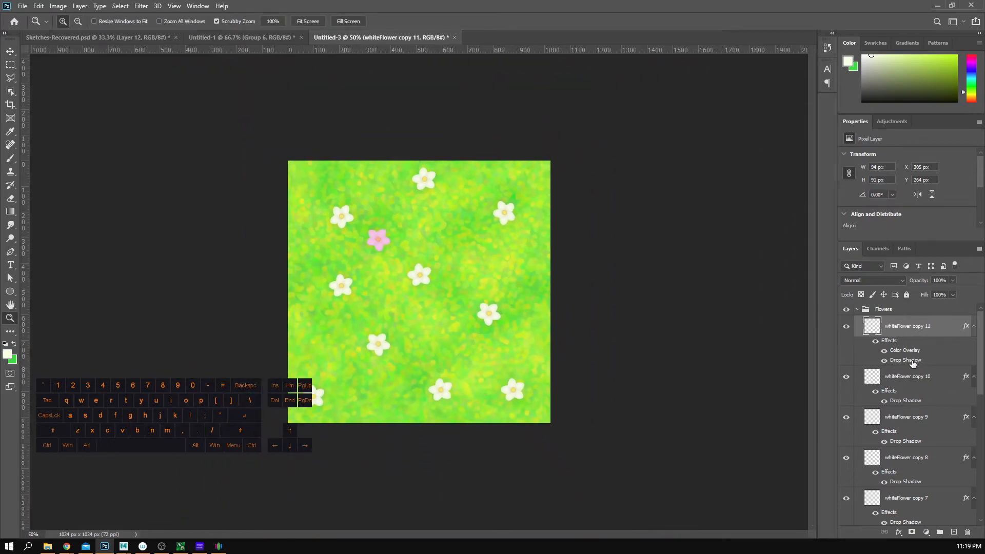
double_click(895, 327)
text(purpleFlower)
key(Return)
Step: Duplicate purpleFlower onto the grass right of centre, rotate the copy about -82° and scale it down slightly
key(v)
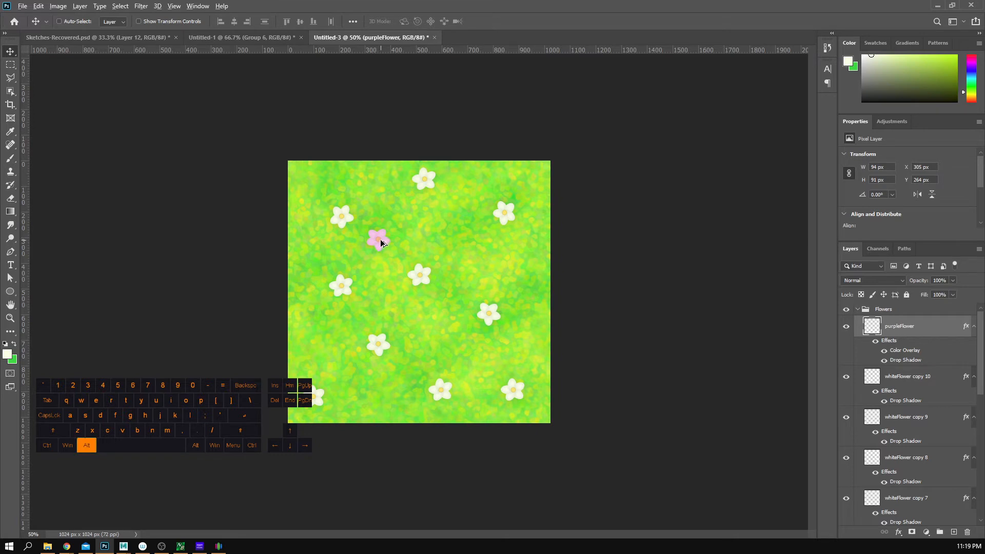
alt+drag(380, 239, 462, 198)
key(ctrl+t)
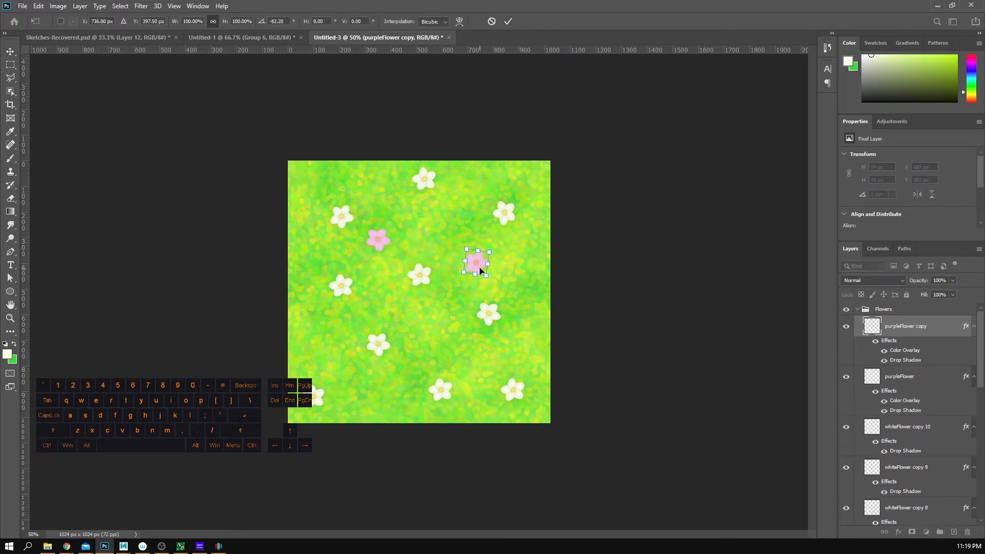
shift+drag(487, 276, 483, 271)
key(ctrl+z)
key(Return)
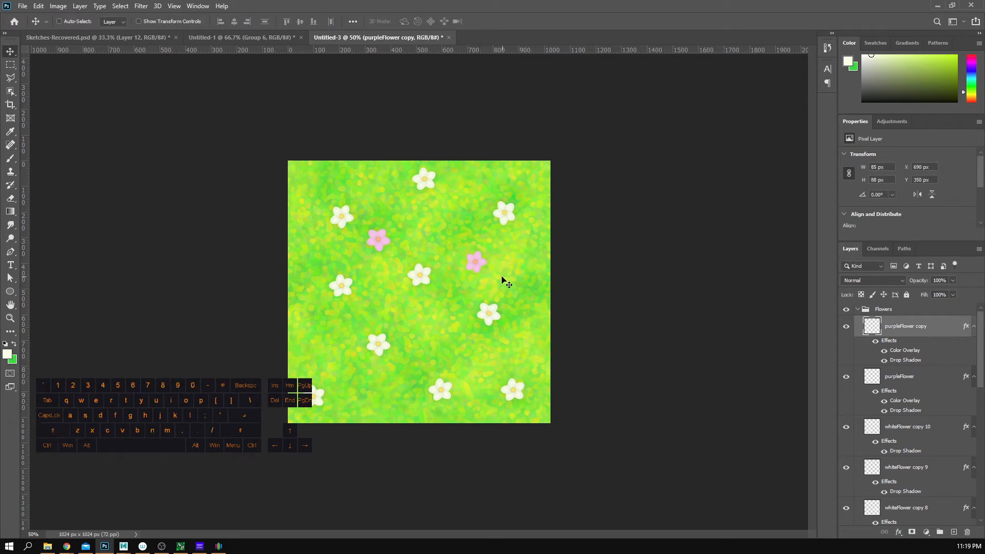
Step: Duplicate the purple flower to the texture's lower-left area and rotate the copy about 40°
key(alt)
alt+drag(472, 264, 345, 349)
key(ctrl+t)
drag(395, 300, 396, 323)
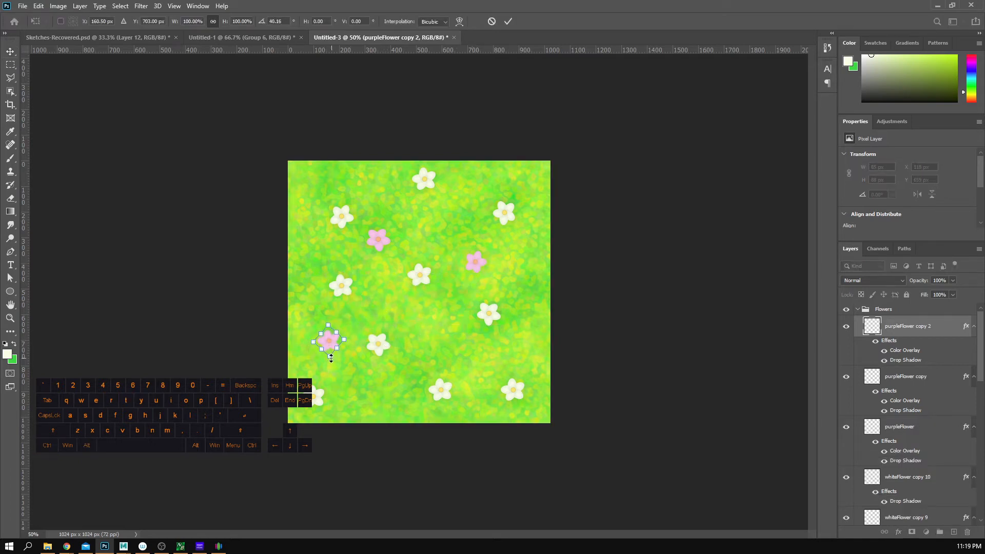
Step: Place another purple flower copy in the texture's lower-right area, scaled to about 90% and rotated about -25°
drag(331, 357, 490, 362)
key(Return)
key(ctrl+t)
key(ctrl+z)
key(Return)
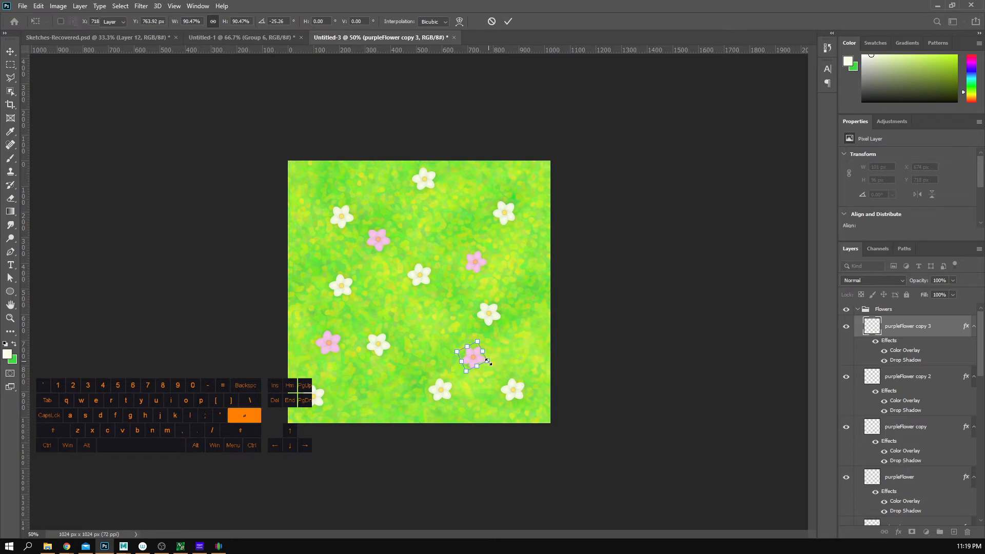
Step: Duplicate the lower-right purple flower to the grass just below the texture's centre and rotate the copy slightly
alt+drag(478, 359, 413, 316)
key(ctrl)
key(ctrl+t)
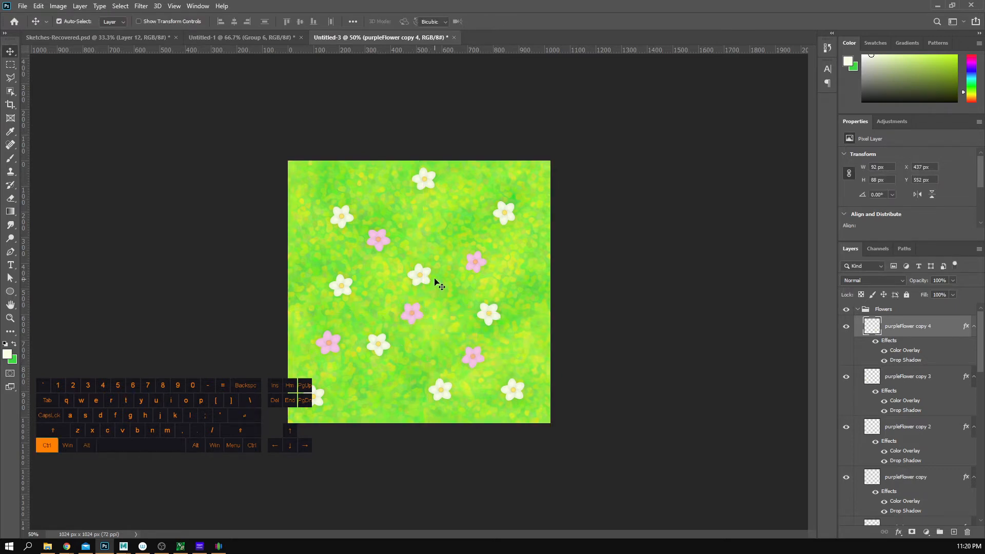
drag(435, 284, 442, 295)
key(Return)
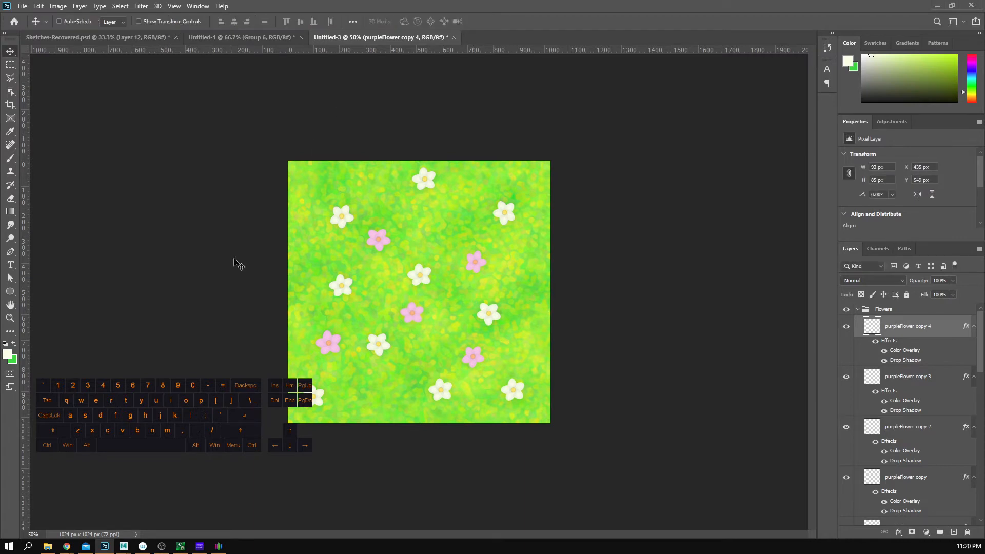
Step: Collapse the Flowers group and compare the texture with the flowers hidden and shown
click(857, 309)
click(846, 311)
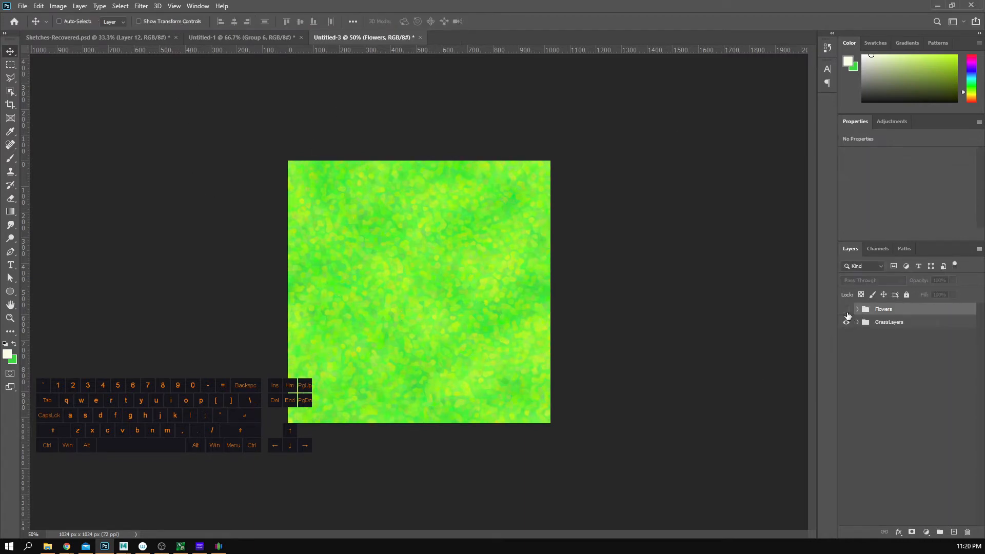
click(846, 310)
click(845, 311)
click(846, 311)
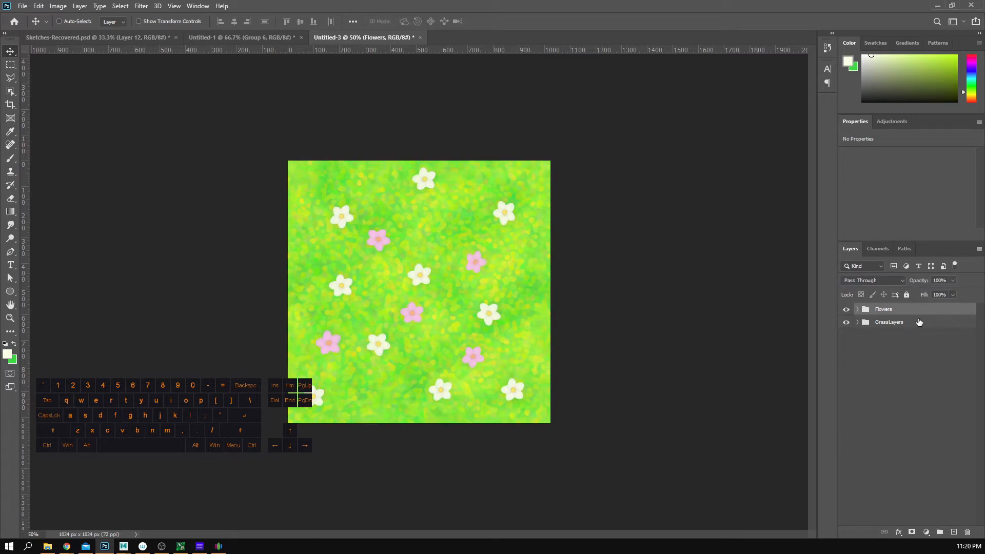
click(23, 6)
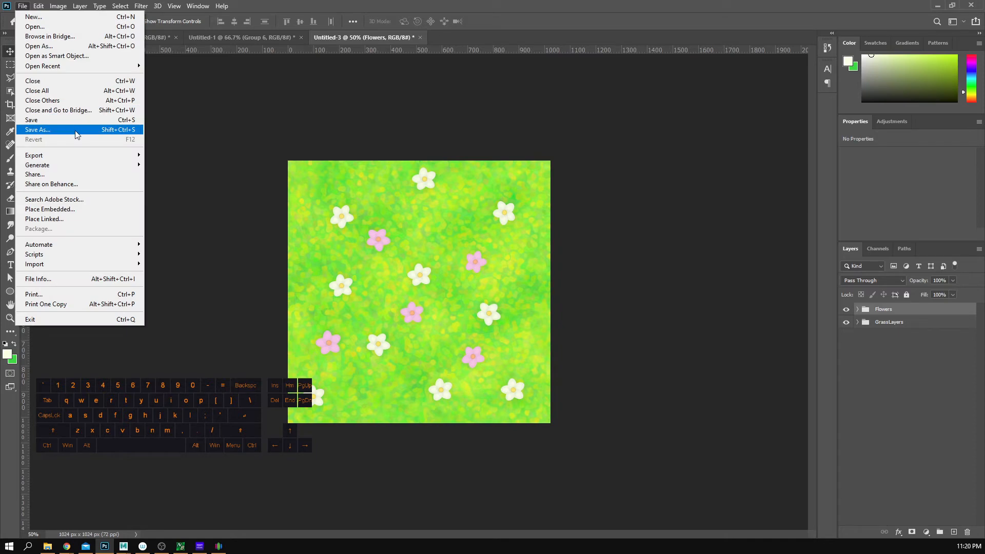
click(76, 131)
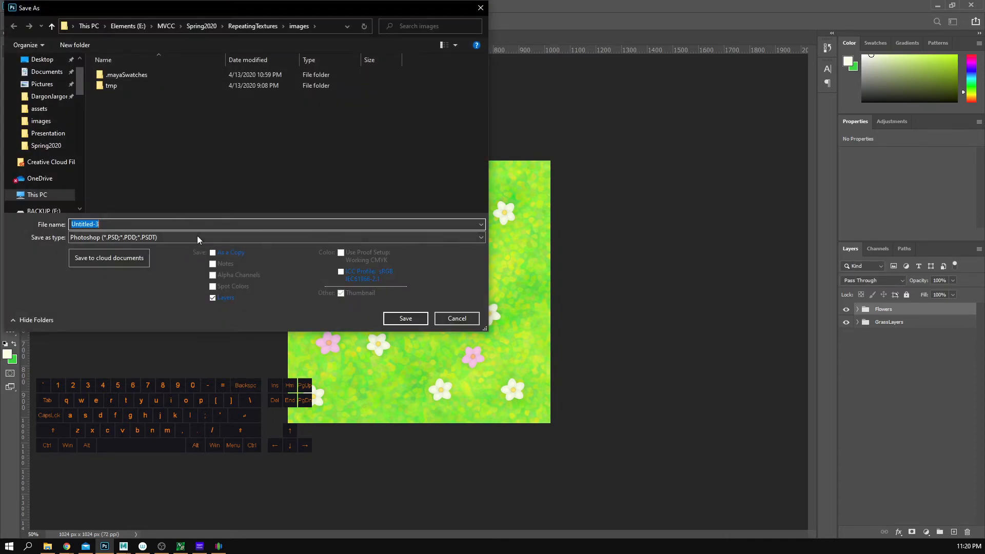
click(198, 237)
click(167, 316)
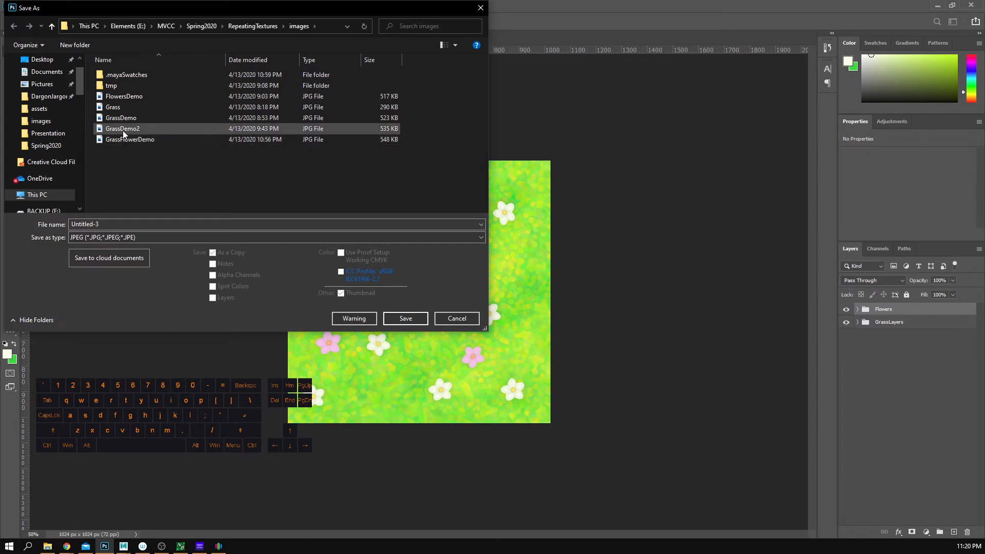
click(459, 318)
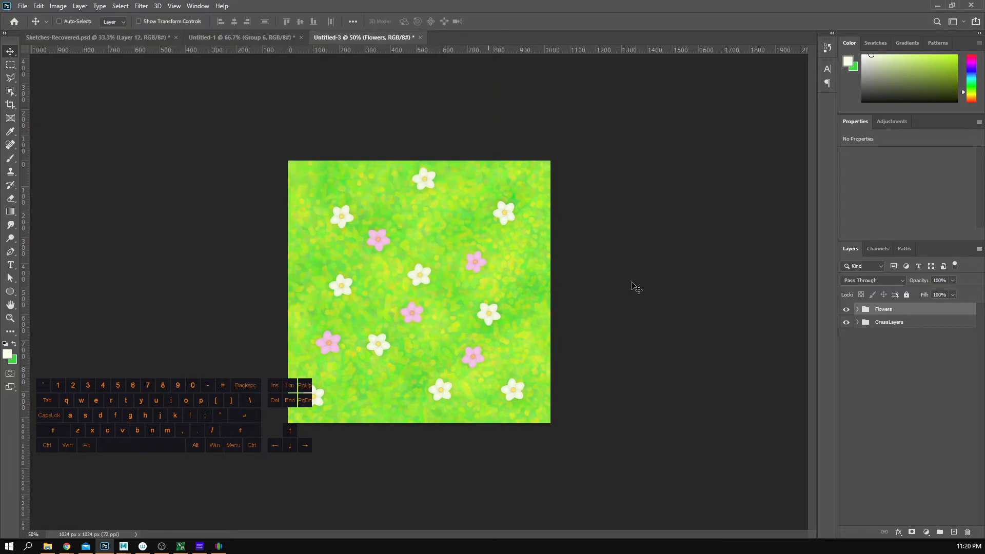
Step: Switch to Maya's RepeatingDemo scene and bring up its Hypershade at full screen size
click(936, 5)
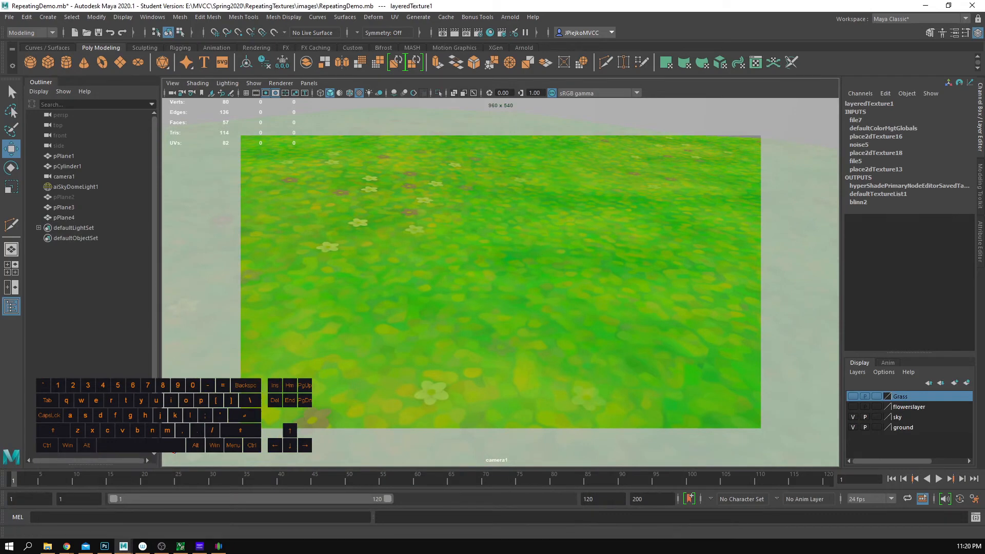
drag(0, 89, 697, 115)
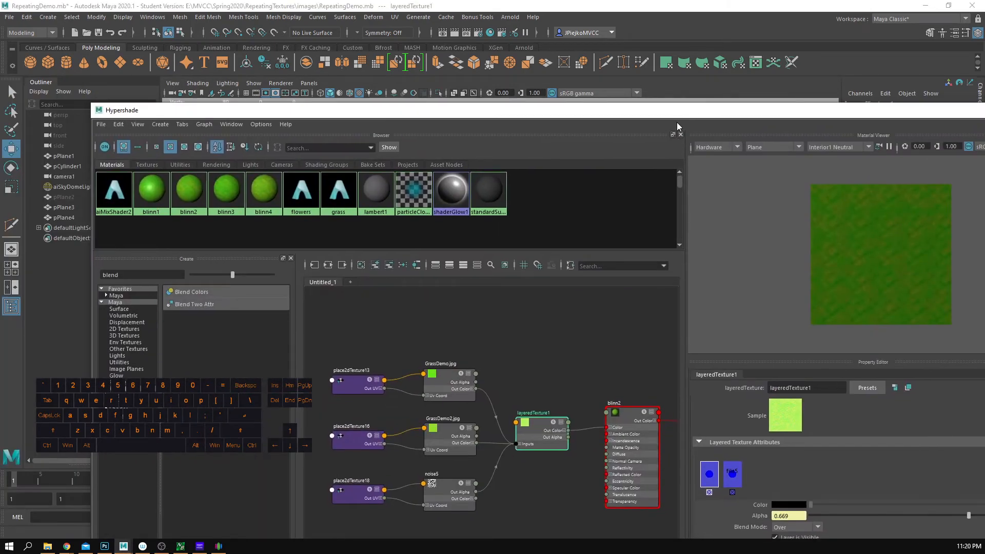
double_click(677, 113)
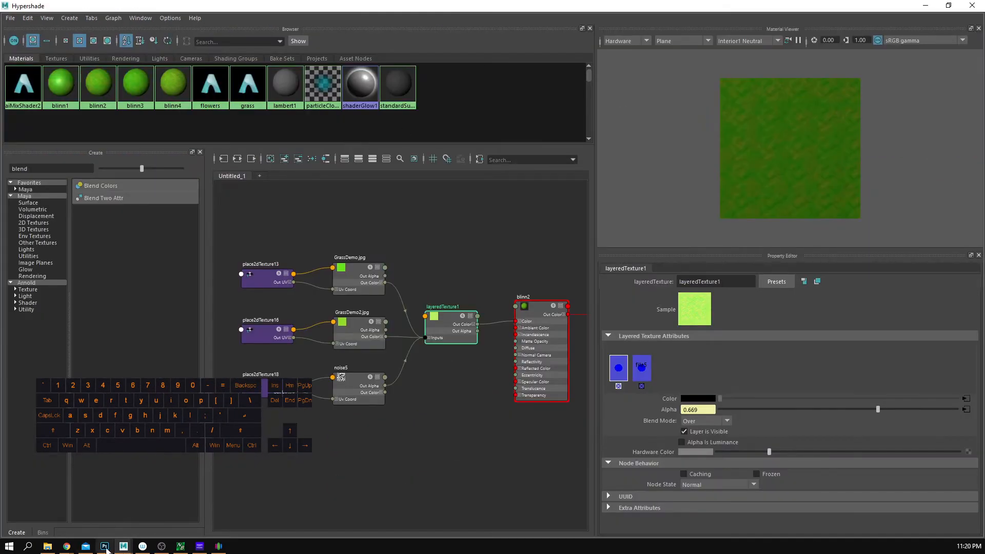
mouse_move(124, 547)
click(378, 505)
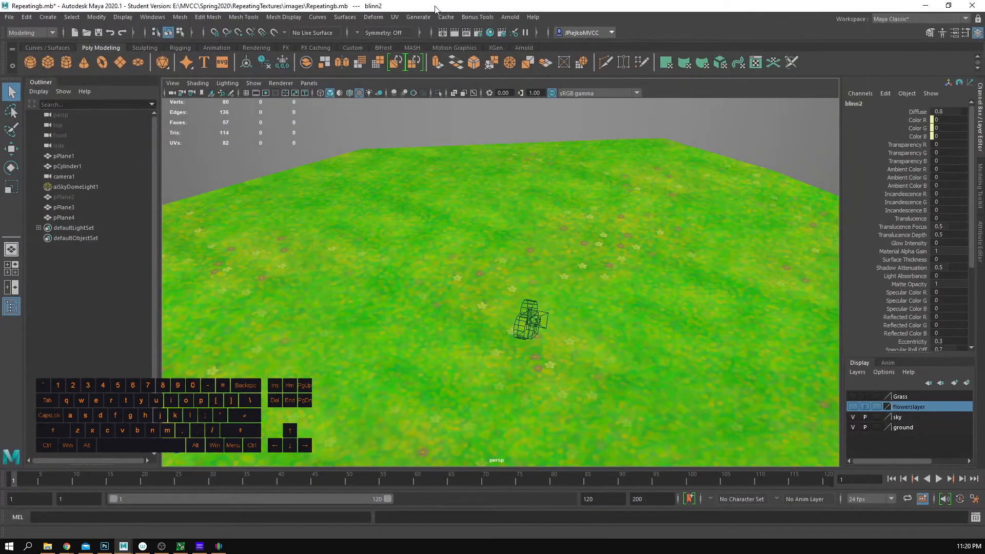
click(492, 32)
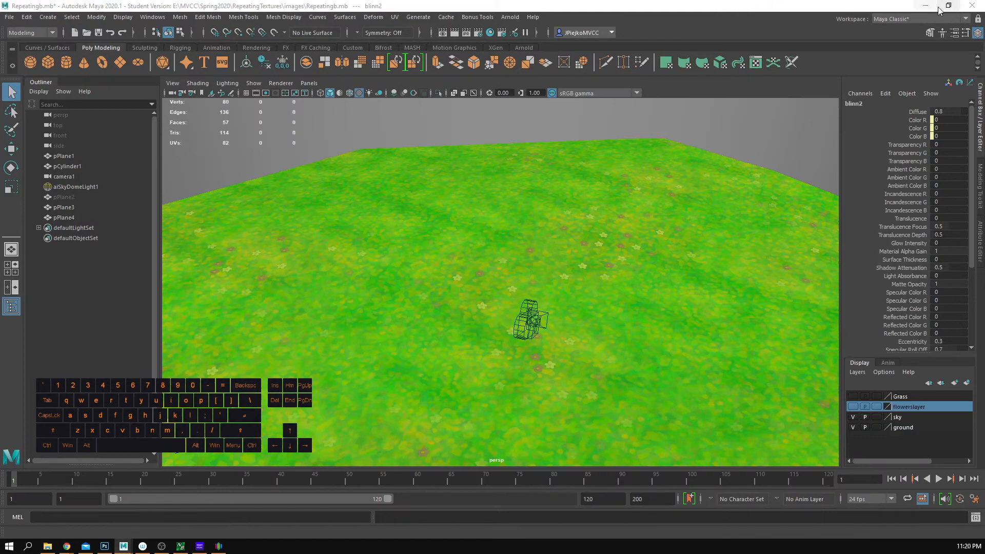
drag(761, 4, 535, 553)
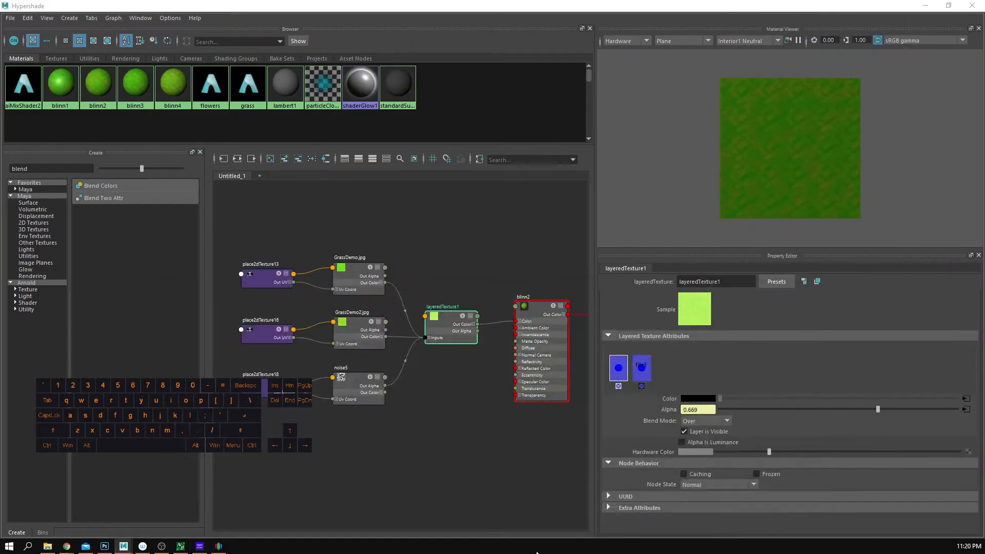
Step: Examine the blinn2 shader network, the settings of both layers in layeredTexture1, and the textured ground in the scene
alt+middle_drag(321, 377, 318, 390)
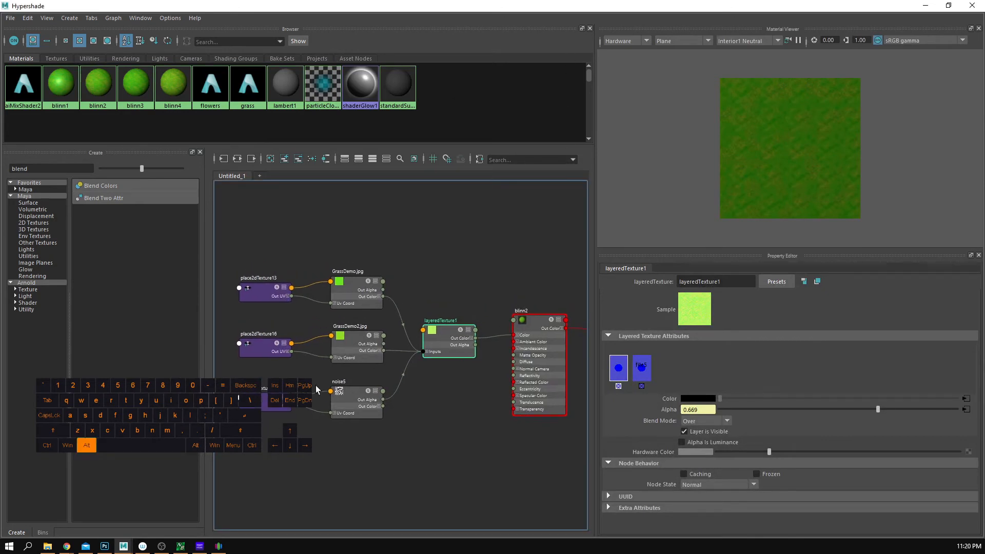
alt+scroll(414, 362, up, 1)
alt+middle_drag(423, 355, 424, 368)
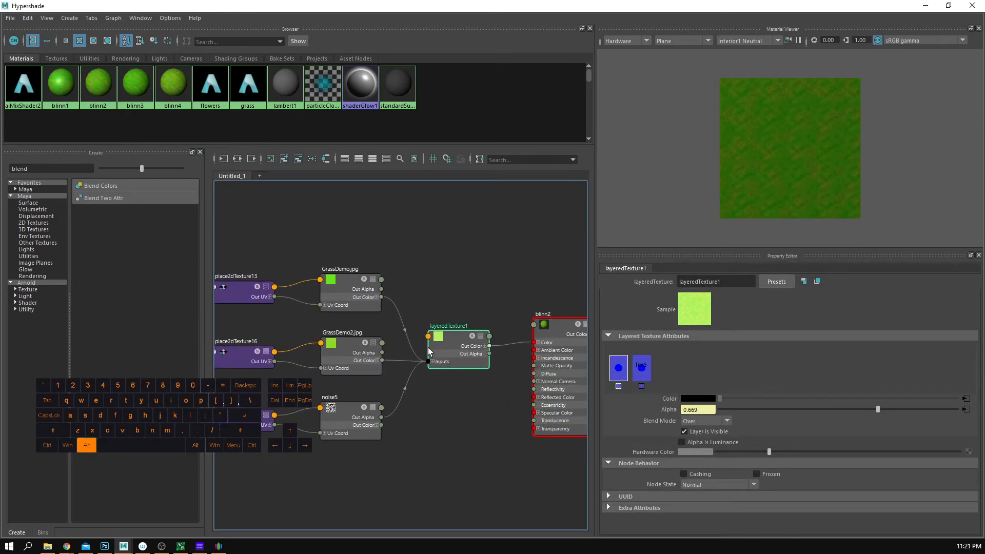
alt+middle_drag(471, 344, 365, 337)
alt+scroll(371, 343, up, 2)
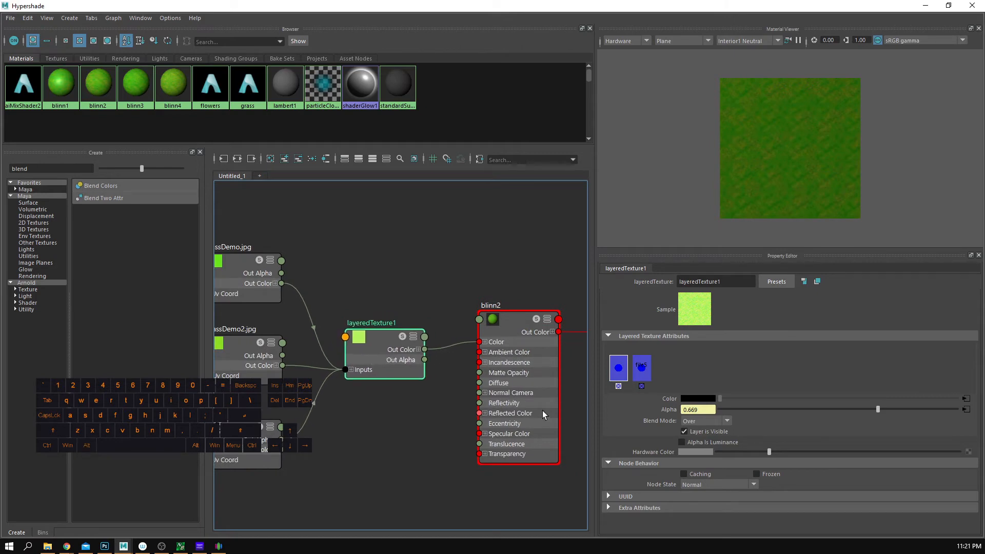
alt+middle_drag(541, 406, 537, 394)
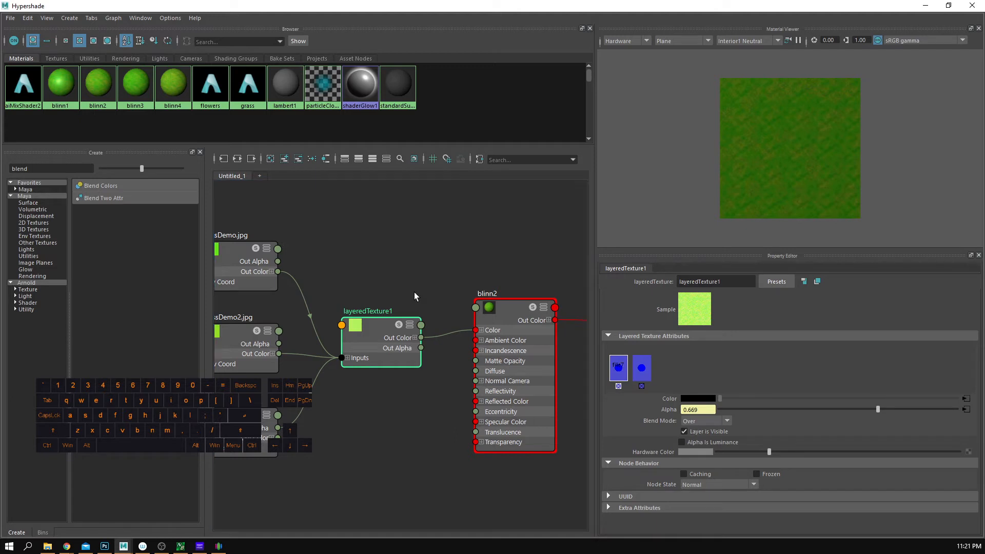
alt+middle_drag(378, 381, 458, 392)
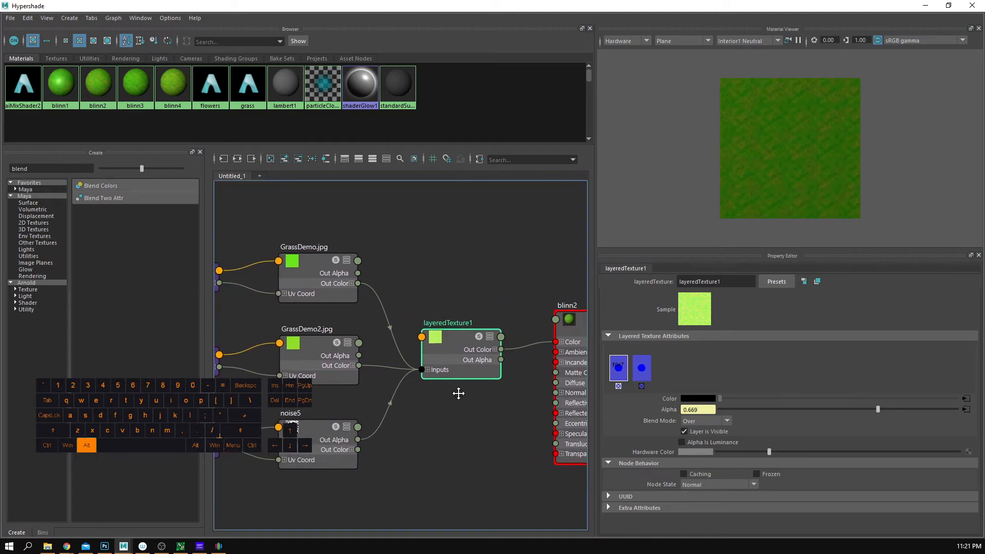
click(640, 367)
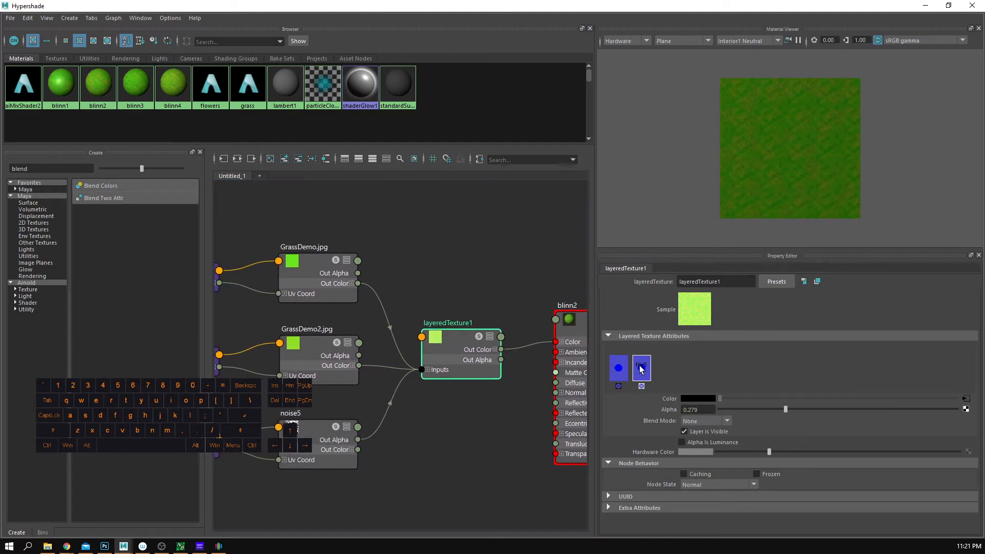
click(616, 368)
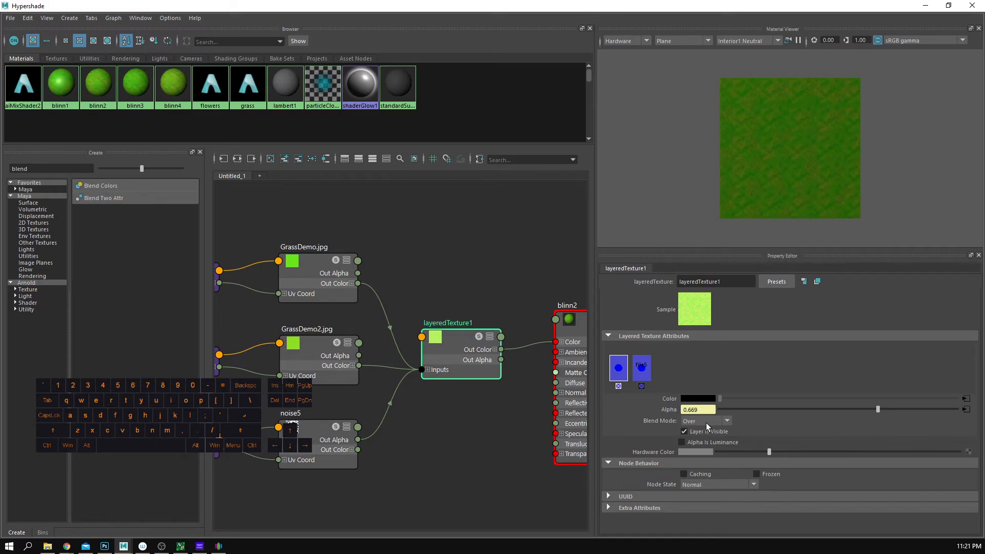
drag(375, 9, 434, 446)
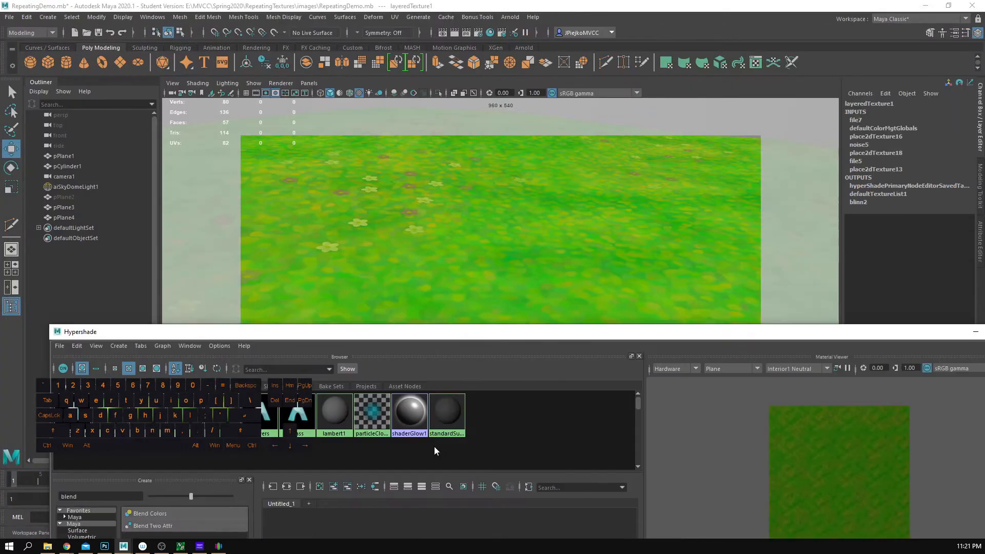
drag(426, 334, 369, 374)
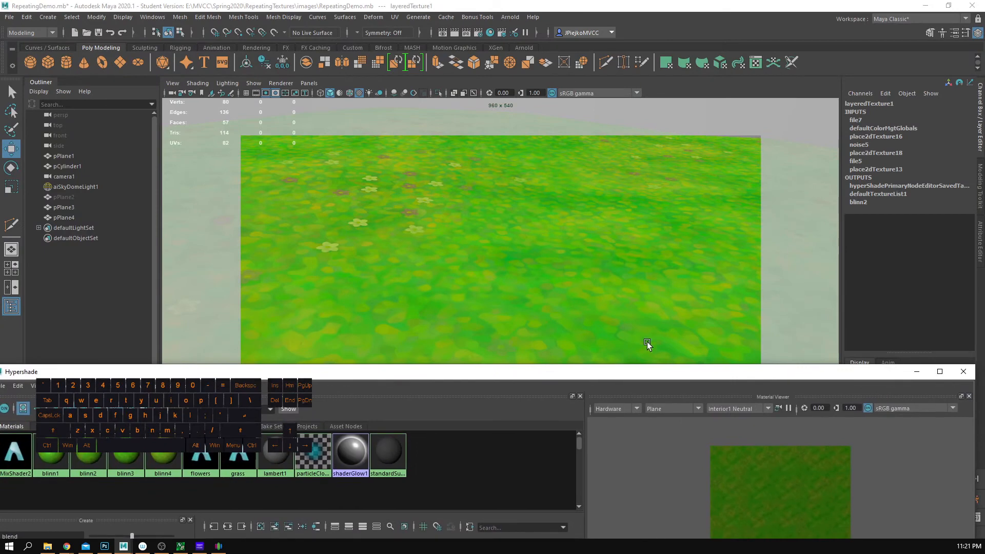
drag(497, 373, 522, 32)
Step: Create a new Blinn material in the Hypershade
alt+right_drag(474, 327, 266, 308)
click(285, 277)
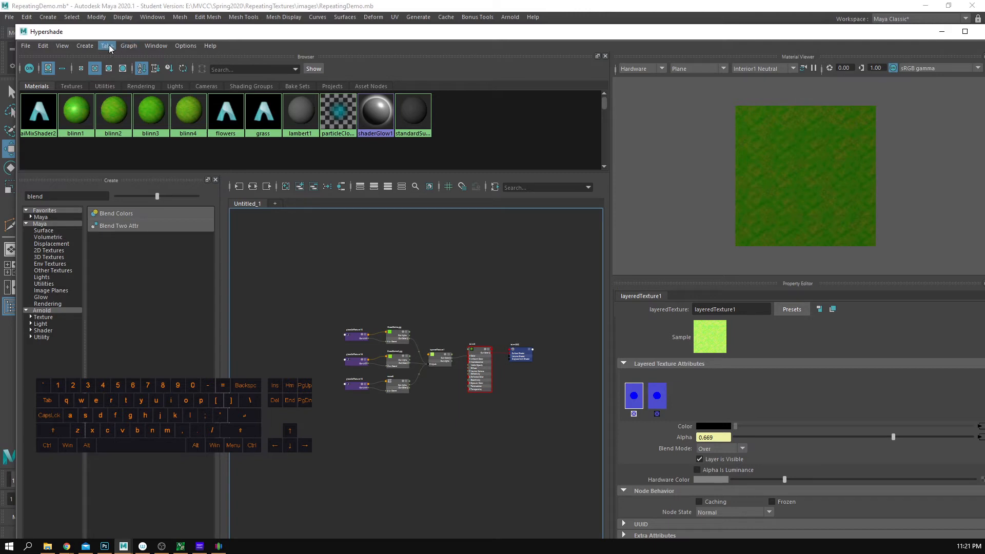
click(85, 46)
mouse_move(103, 65)
click(238, 135)
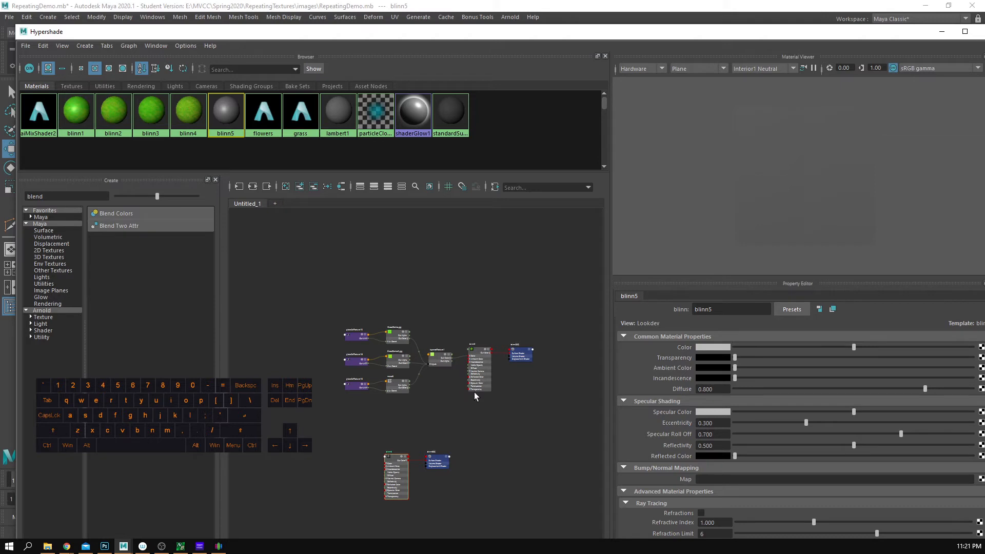
Step: Rename the new Blinn material as classDemo
double_click(593, 33)
double_click(730, 284)
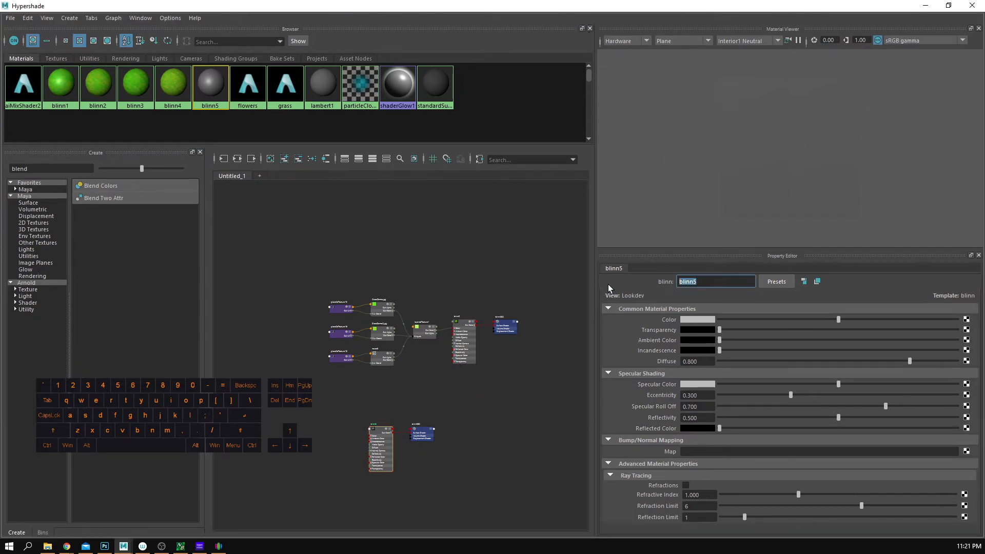
text(classDemo)
key(Return)
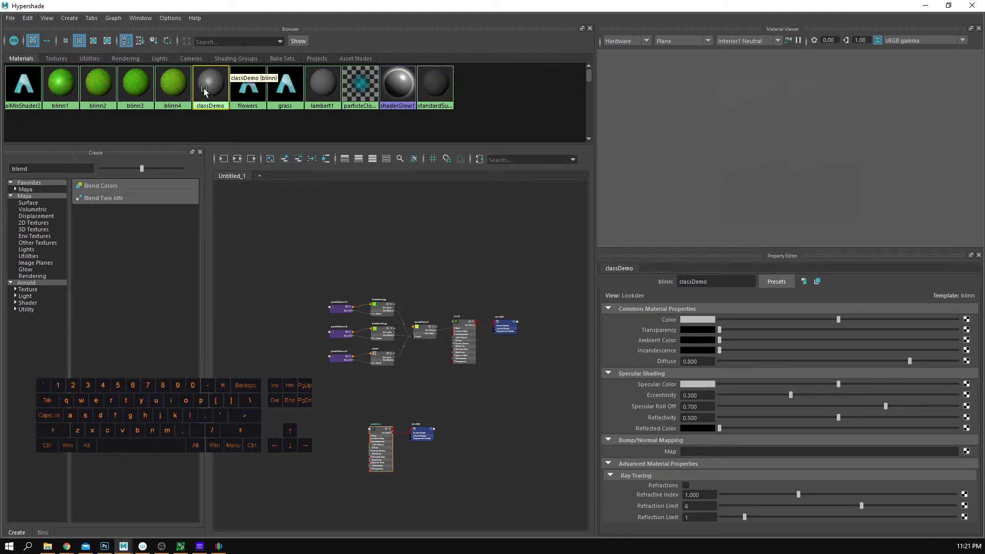
Step: Frame the classDemo material's nodes in the graph and bring up the material's context commands
key(f)
click(340, 314)
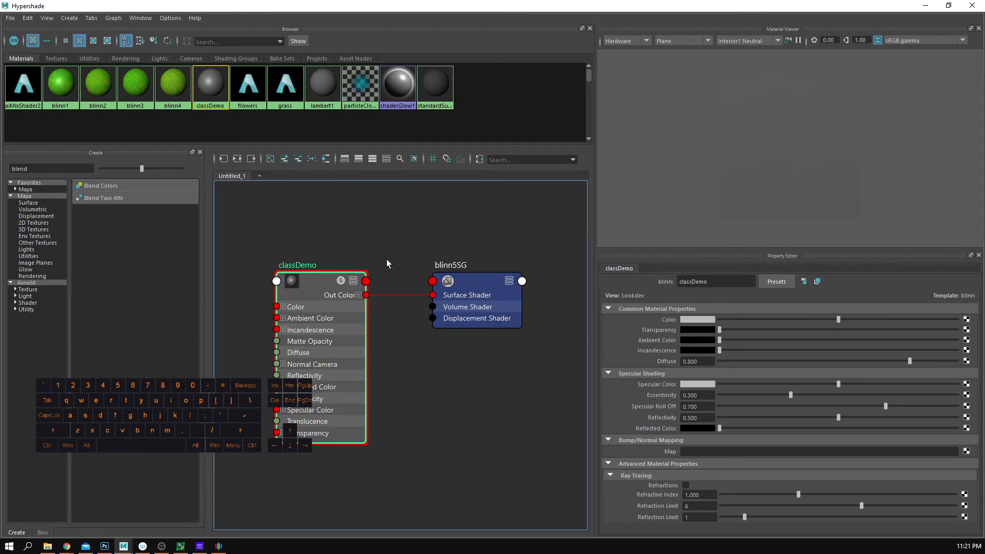
right_click(212, 92)
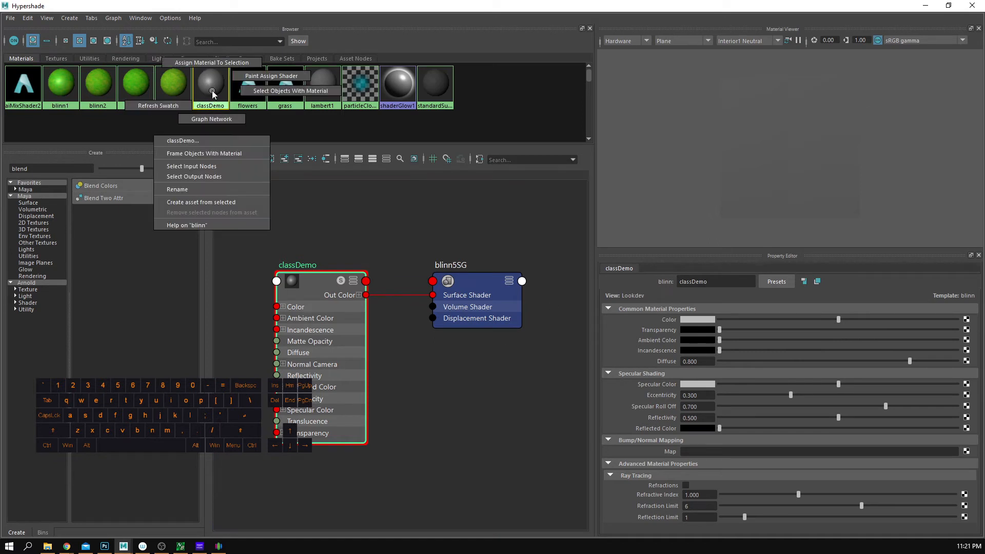
Step: Graph the classDemo material's network and map a Layered Texture to its Color attribute
click(213, 125)
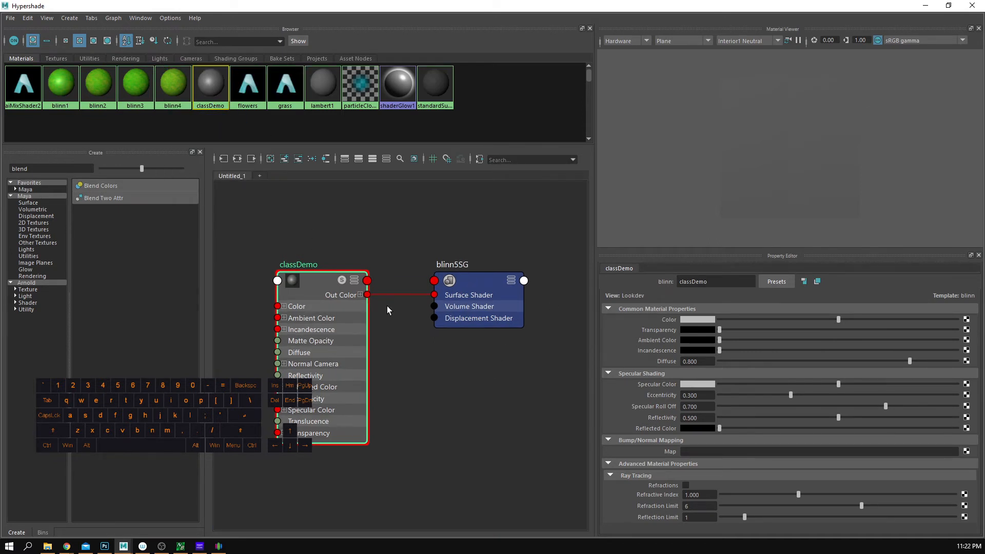
click(321, 291)
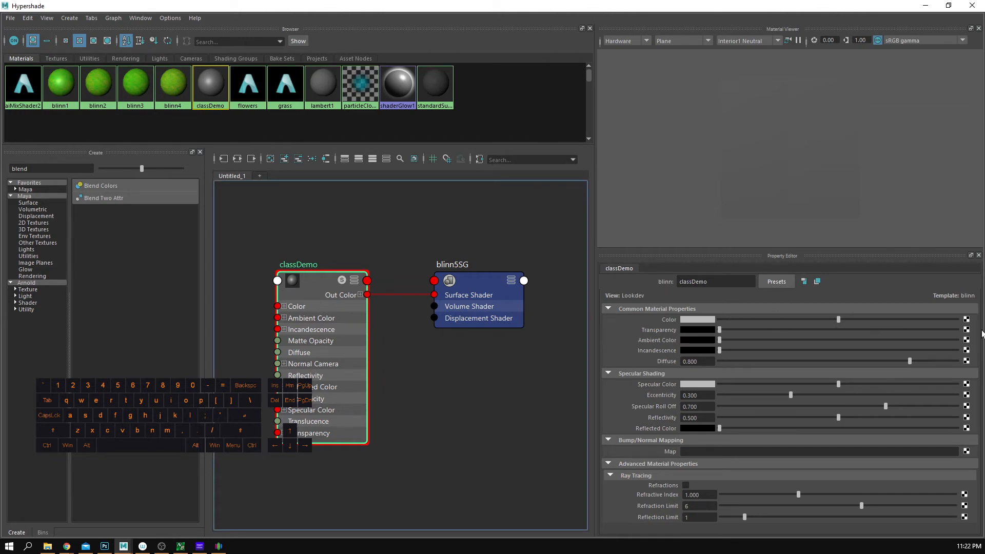
click(965, 321)
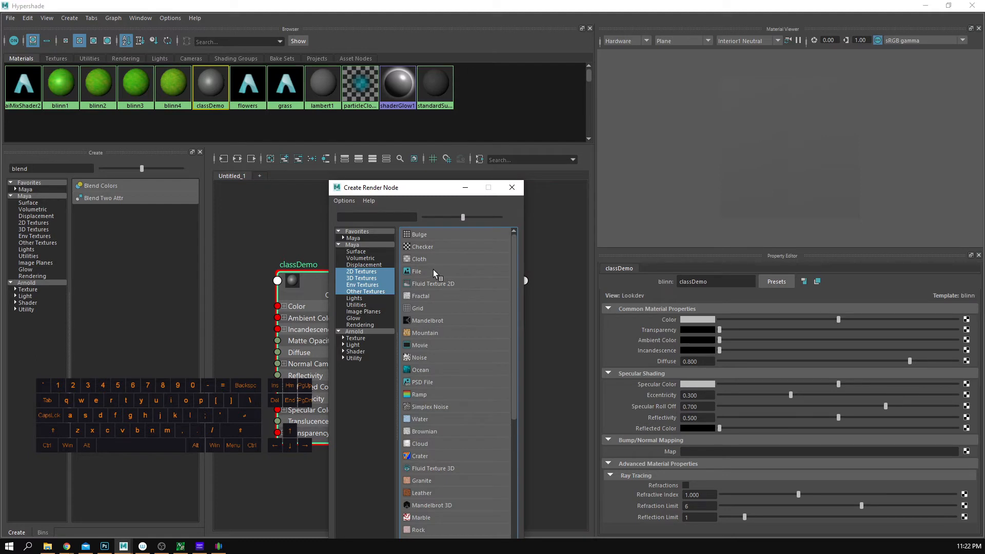
click(357, 217)
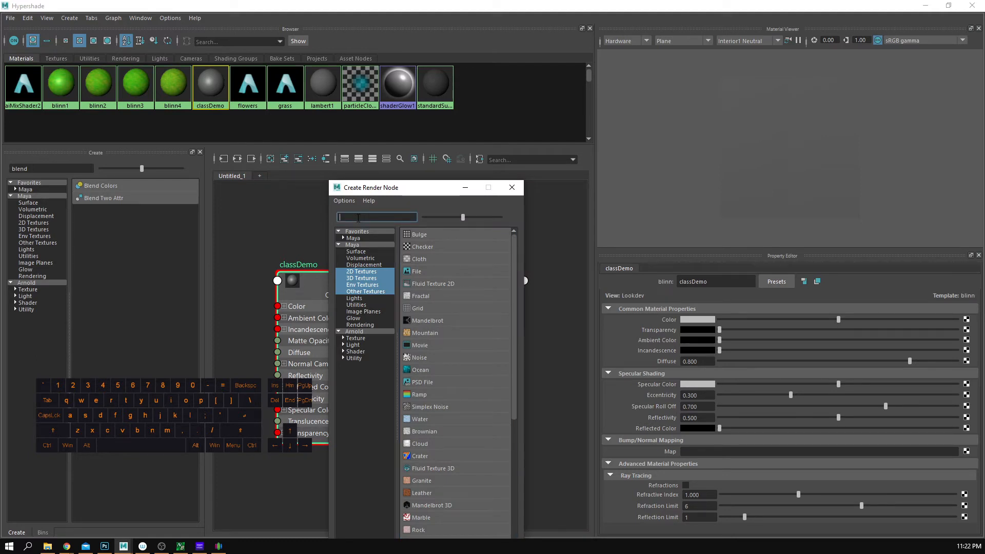
text(layher)
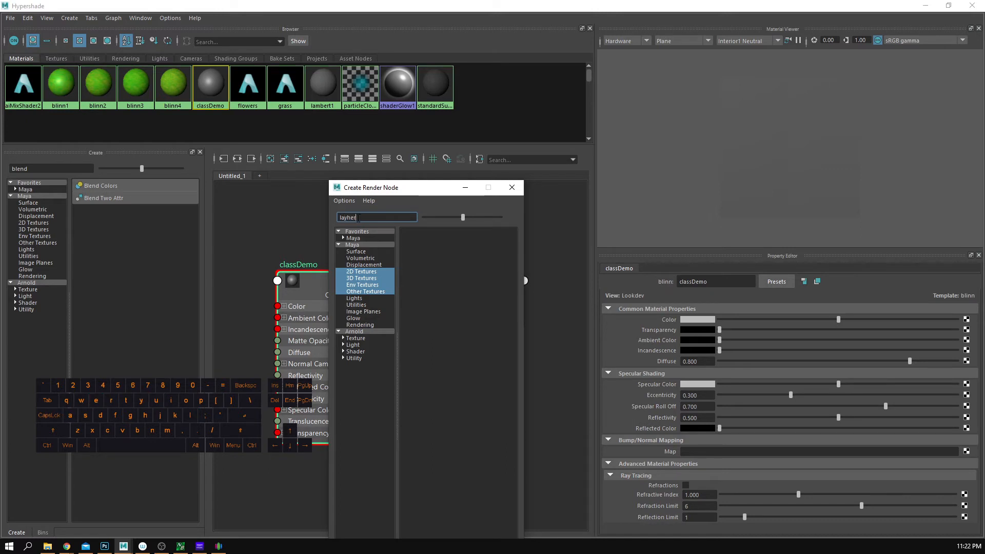
key(BackSpace)
key(BackSpace)
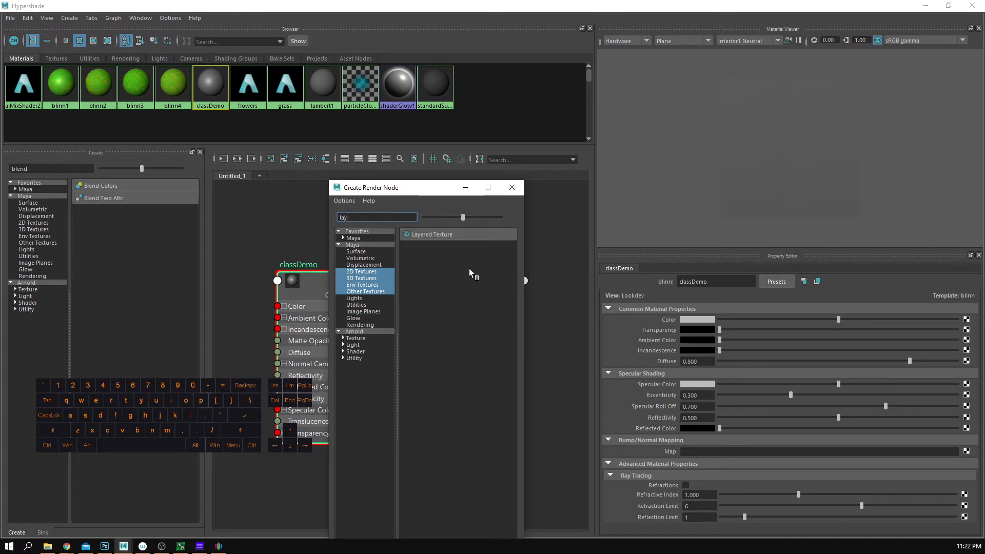
click(447, 235)
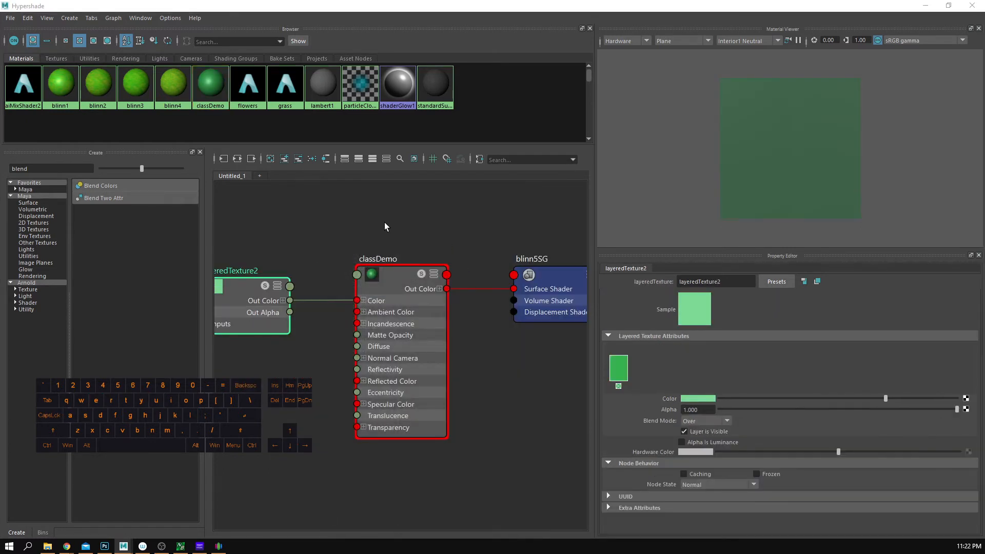
alt+right_drag(386, 226, 363, 323)
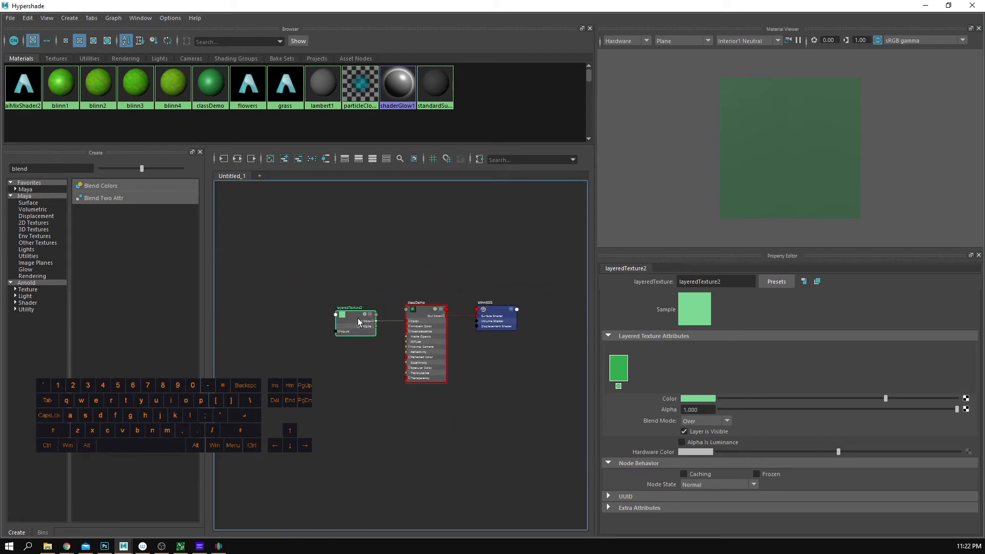
drag(354, 329, 361, 329)
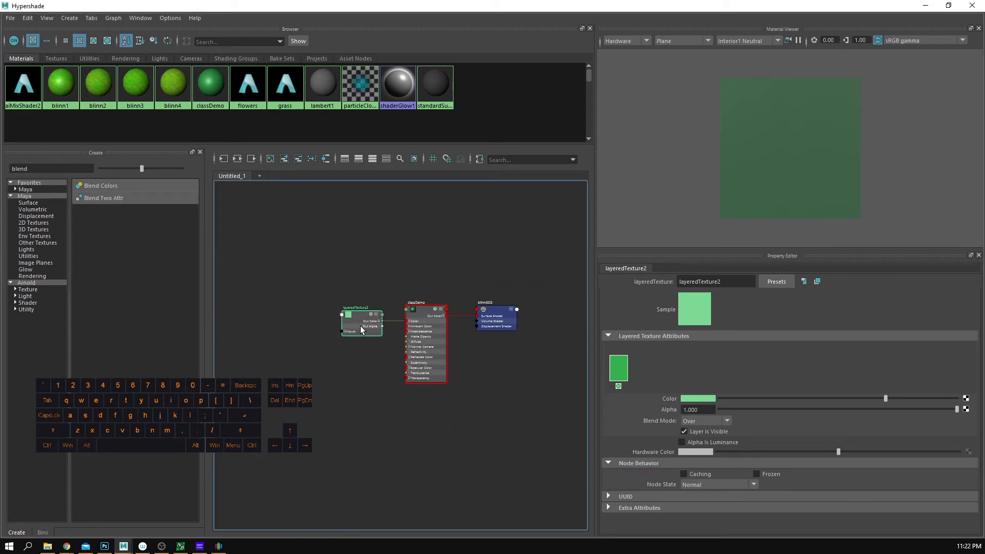
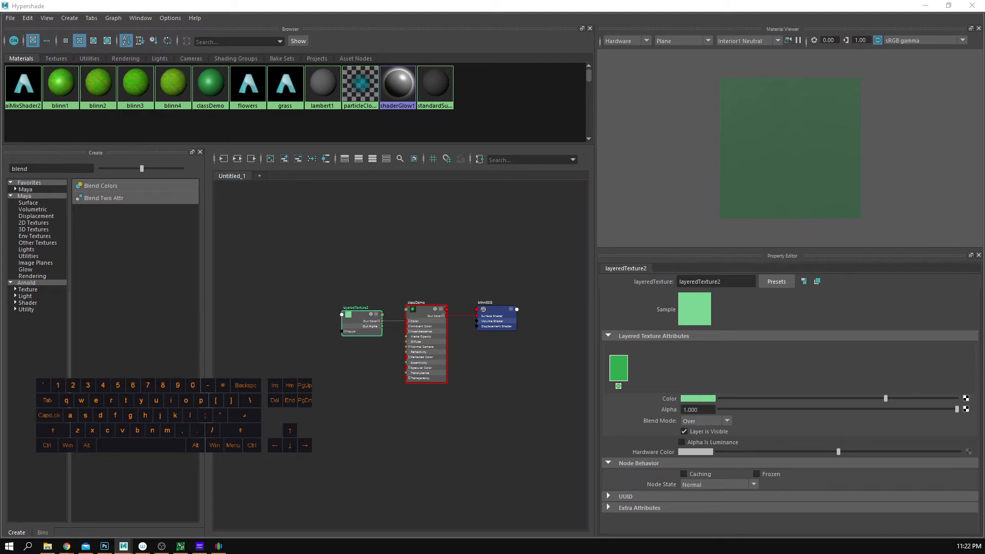
Step: Add layers to the layered texture and delete the surplus ones to leave two
click(700, 365)
click(659, 370)
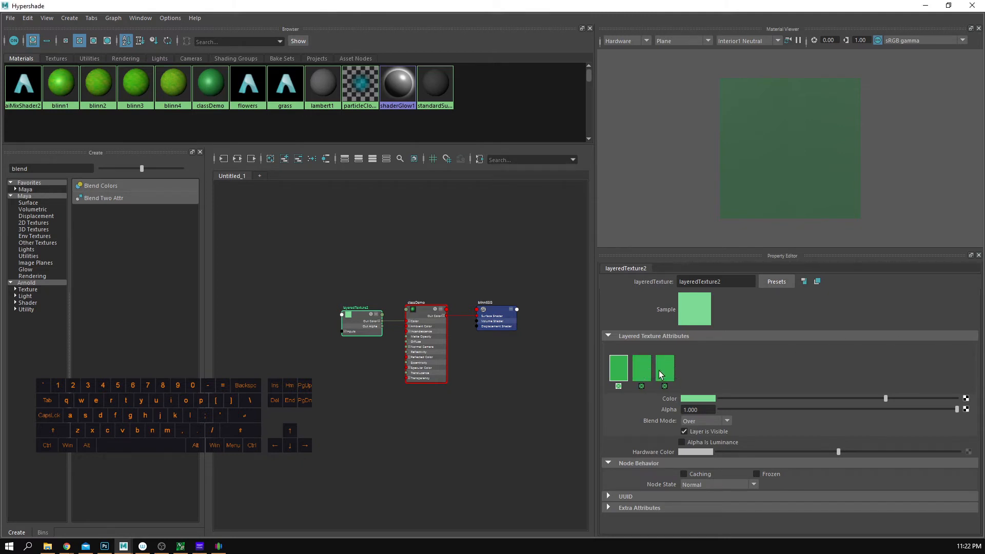
click(743, 381)
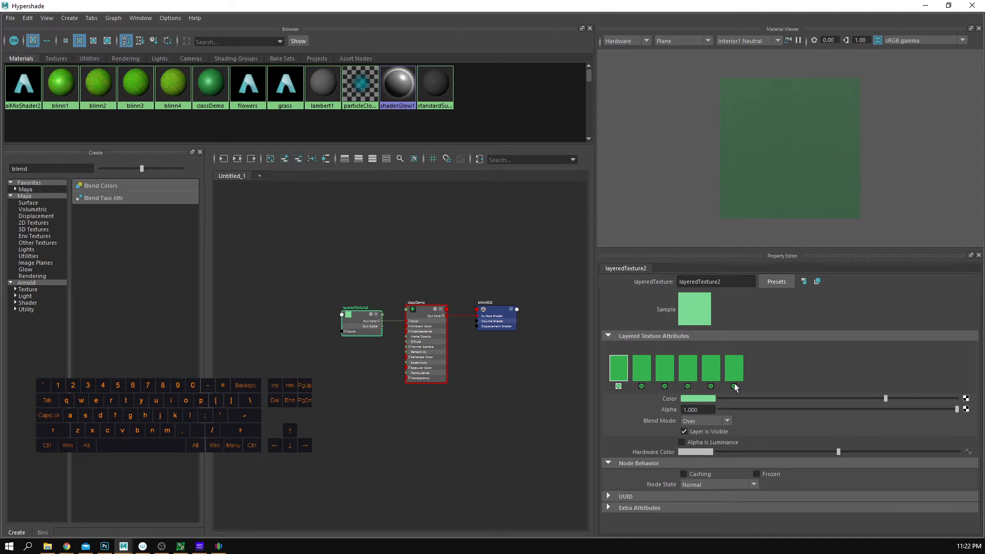
click(734, 385)
click(710, 385)
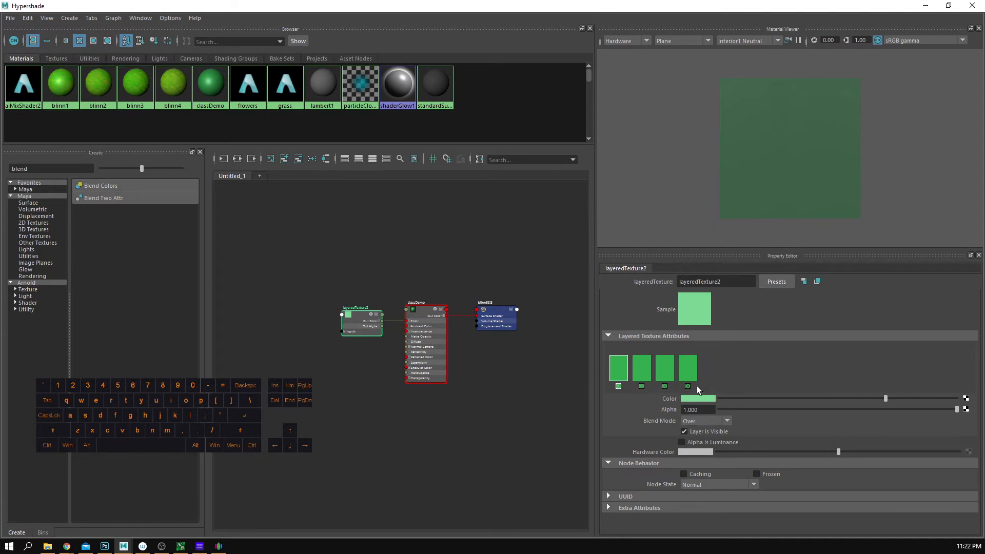
click(687, 386)
click(661, 386)
click(663, 386)
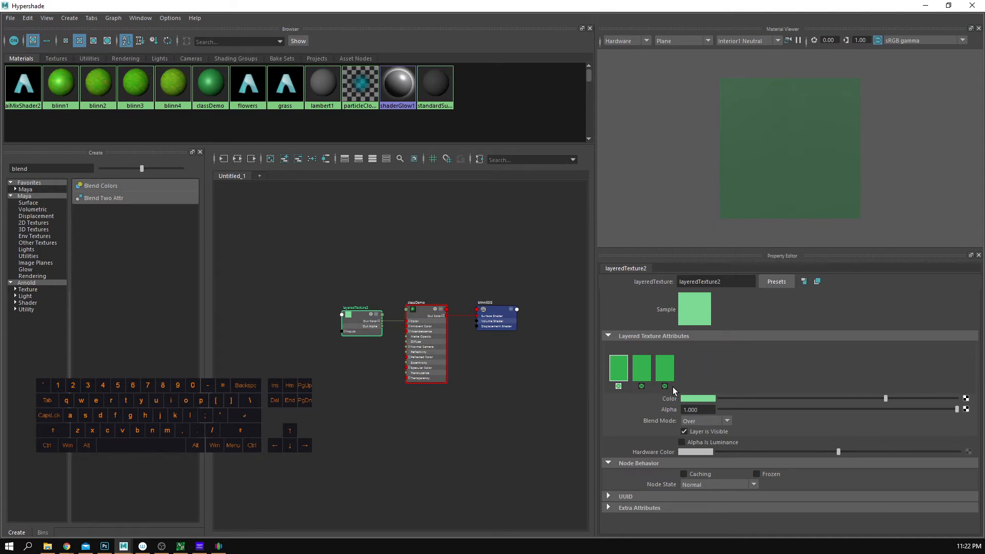
Step: Map a File texture to the Color of the layered texture's first layer and load FlowersDemo.jpg into it
click(649, 365)
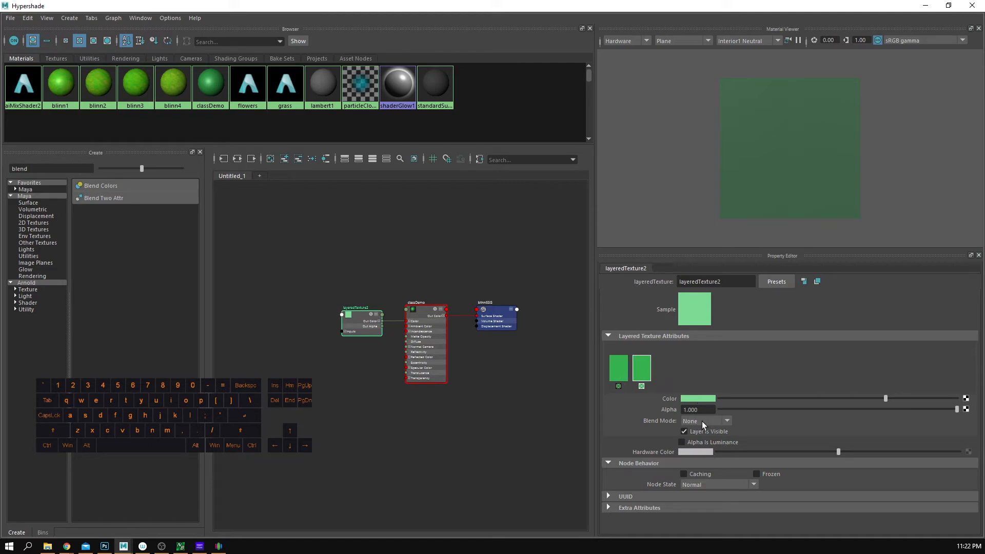
click(614, 362)
click(645, 365)
click(620, 368)
click(966, 399)
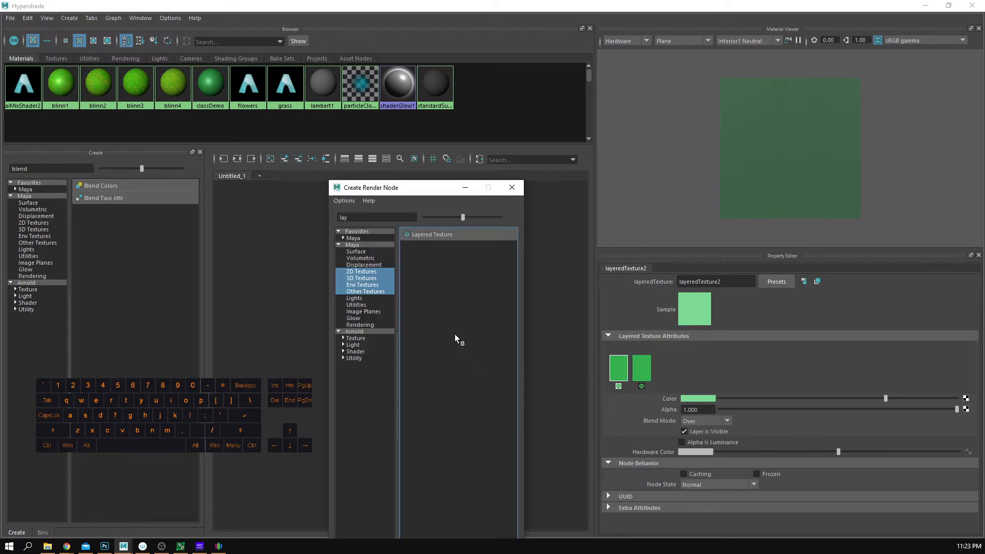
key(Tab)
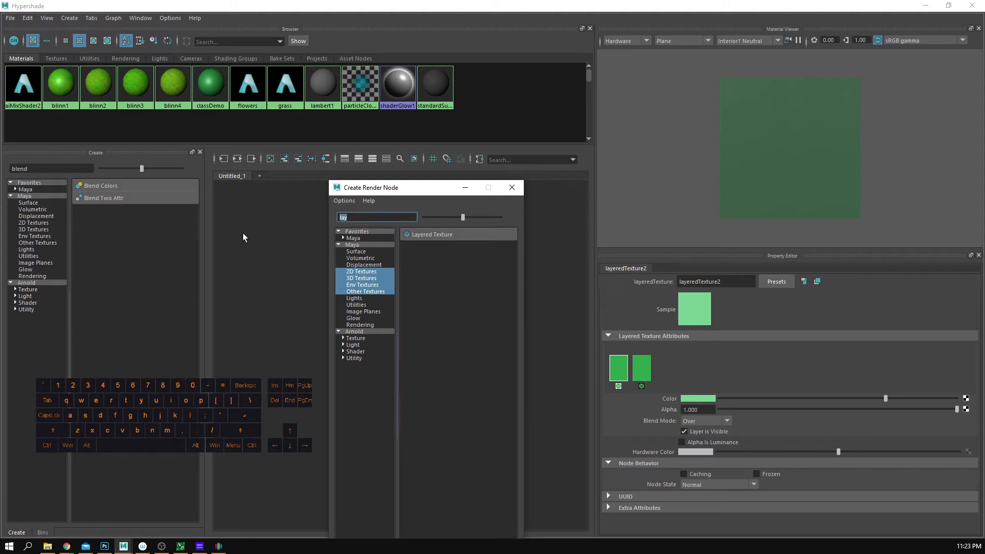
key(BackSpace)
click(427, 268)
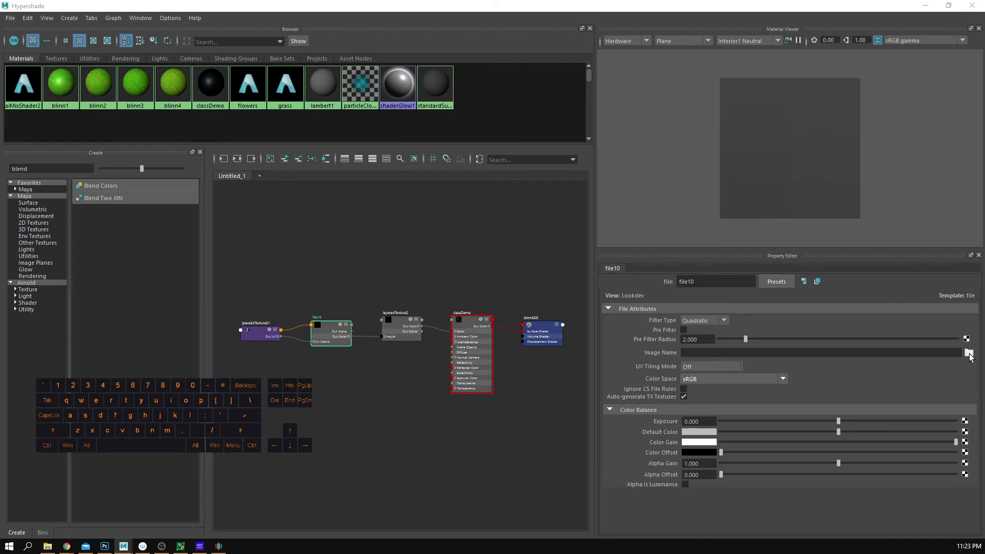
click(969, 352)
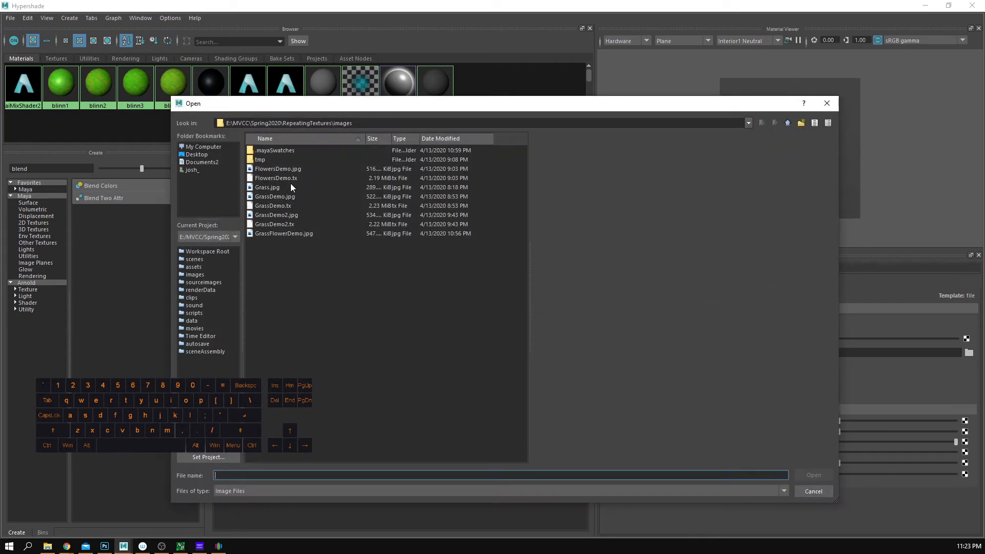
click(289, 170)
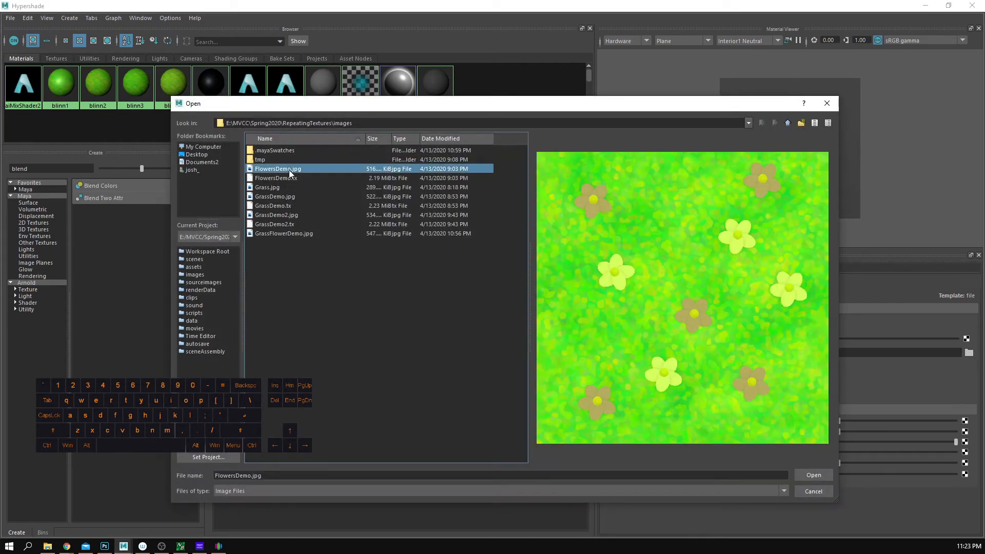
click(823, 476)
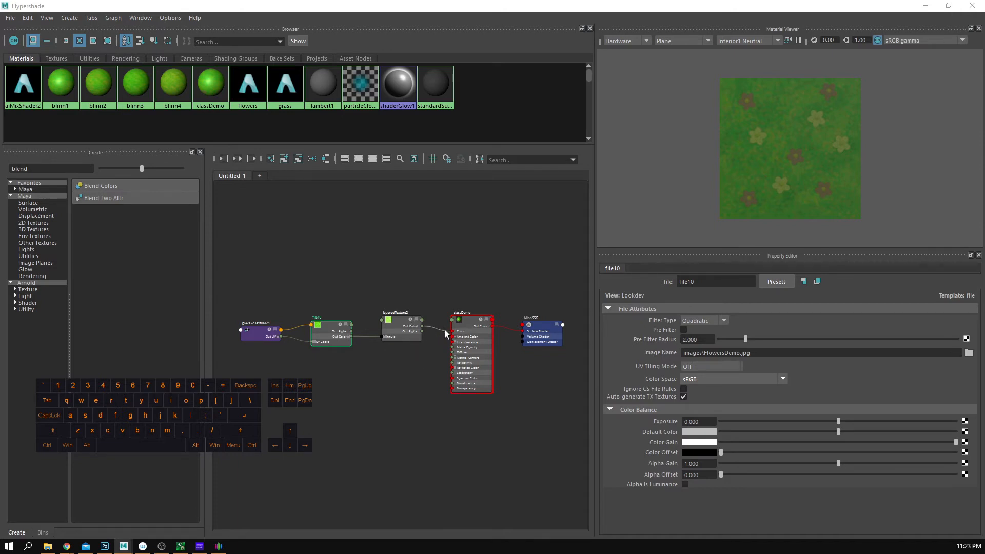
Step: Map a File texture to the Color of the layered texture's second layer
alt+right_drag(399, 332, 523, 355)
click(414, 322)
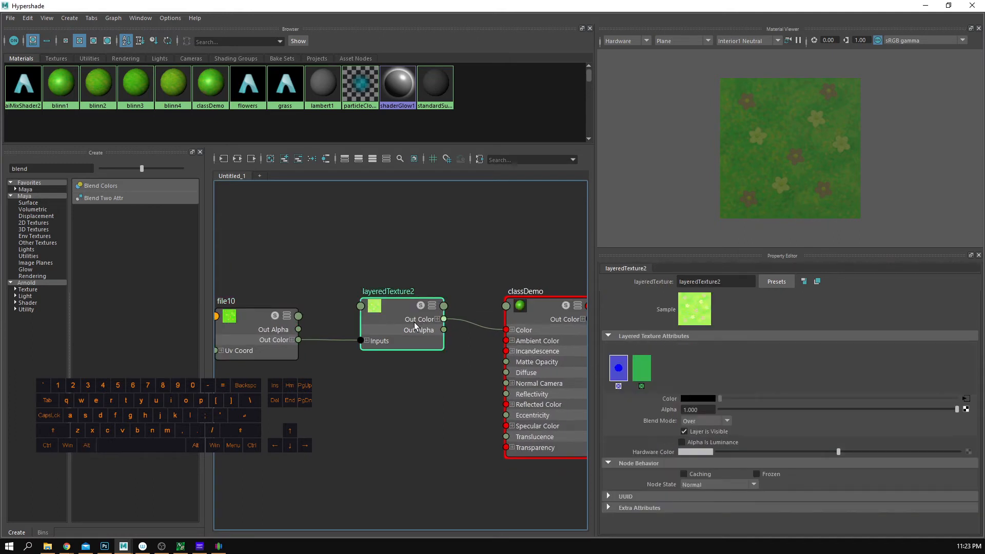
click(647, 370)
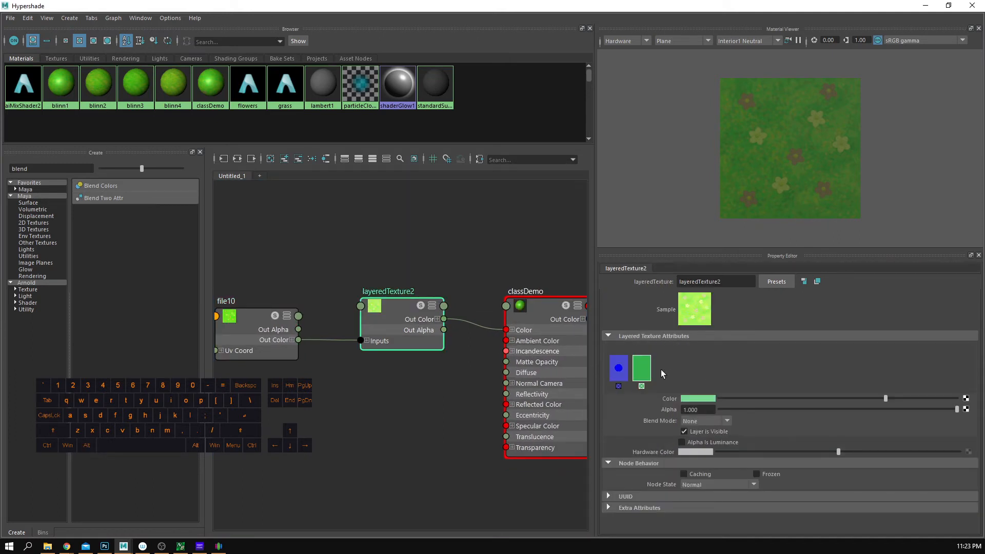
click(965, 399)
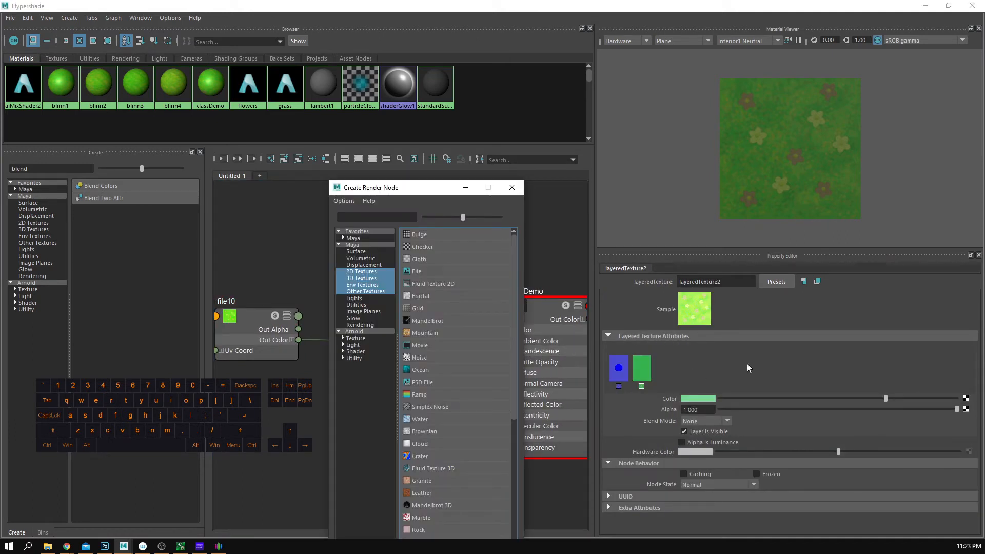
click(445, 268)
Step: Preview the available grass and flower images and load Grass.jpg into the second layer's file texture
click(969, 353)
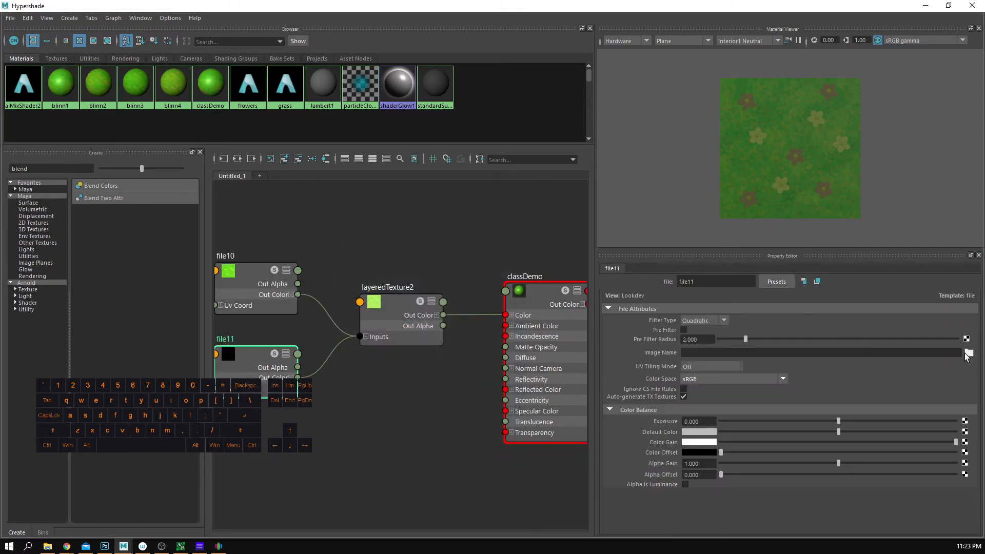
click(278, 187)
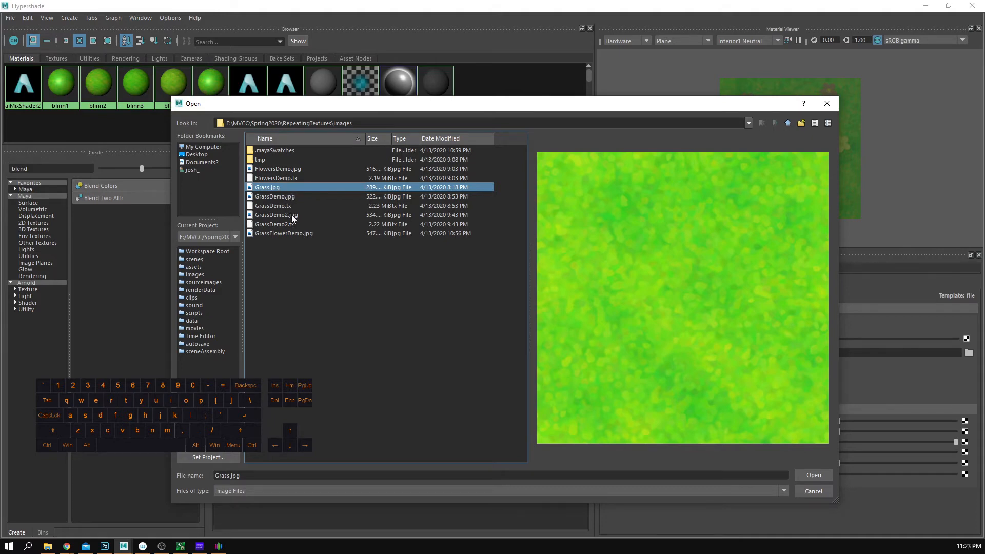
click(291, 214)
click(296, 223)
click(294, 216)
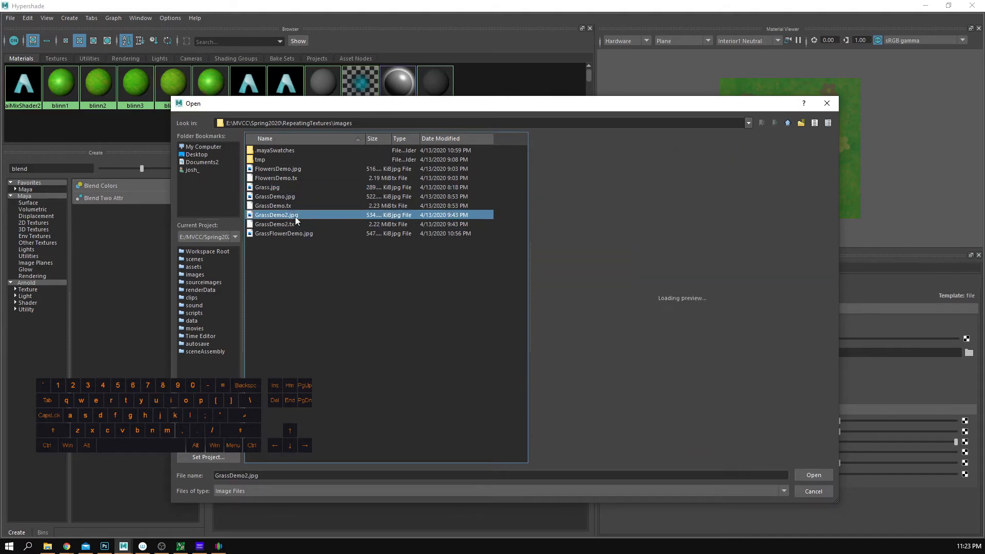
click(284, 194)
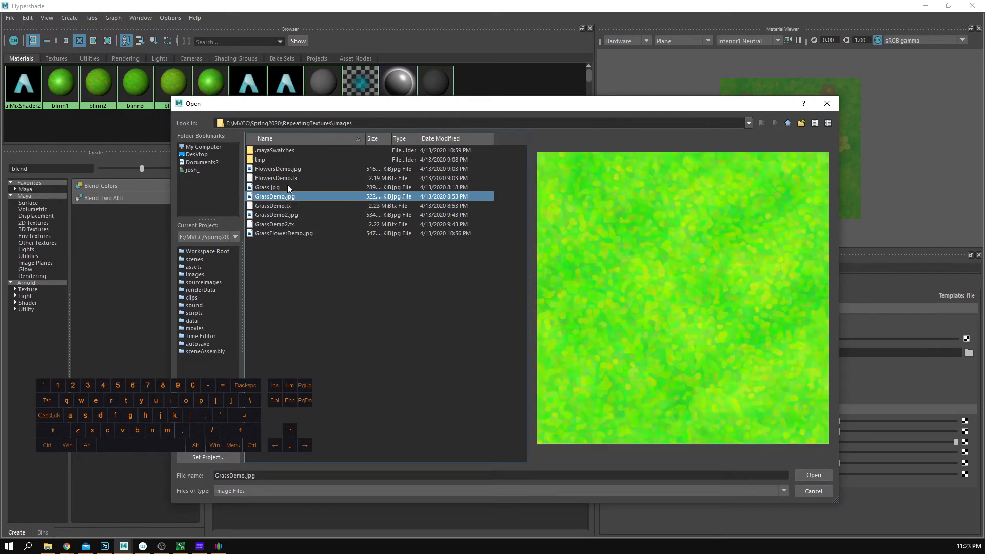
click(281, 177)
click(281, 170)
click(283, 178)
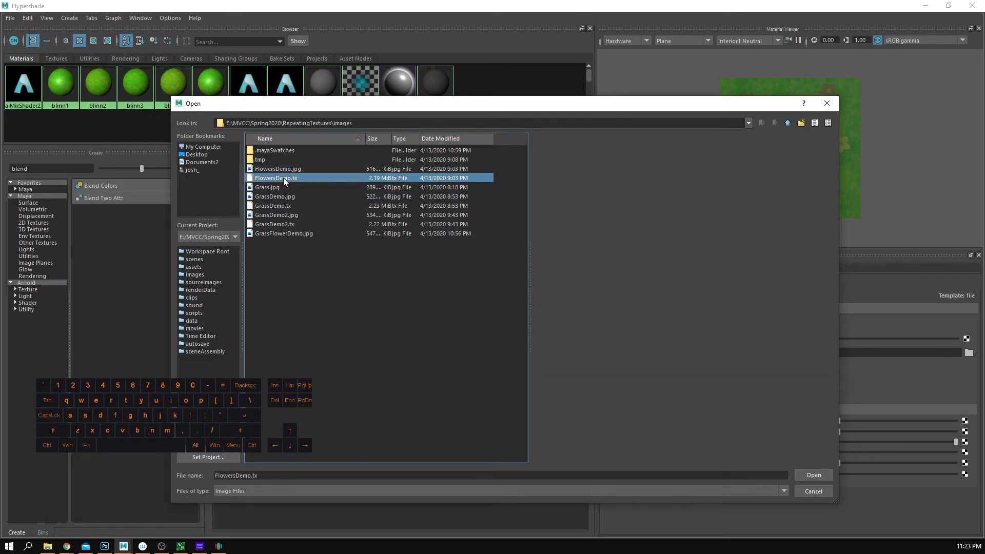
click(280, 195)
click(291, 187)
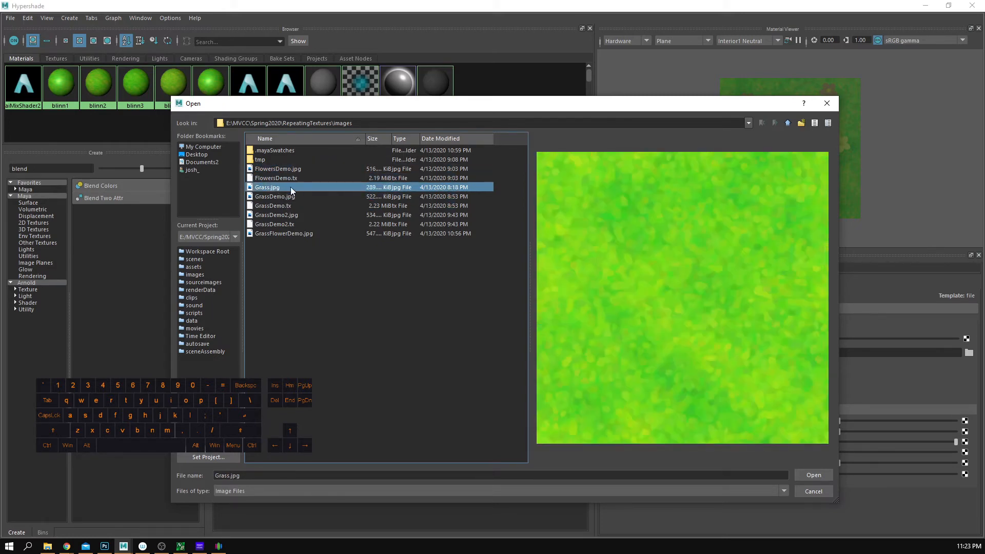
click(819, 474)
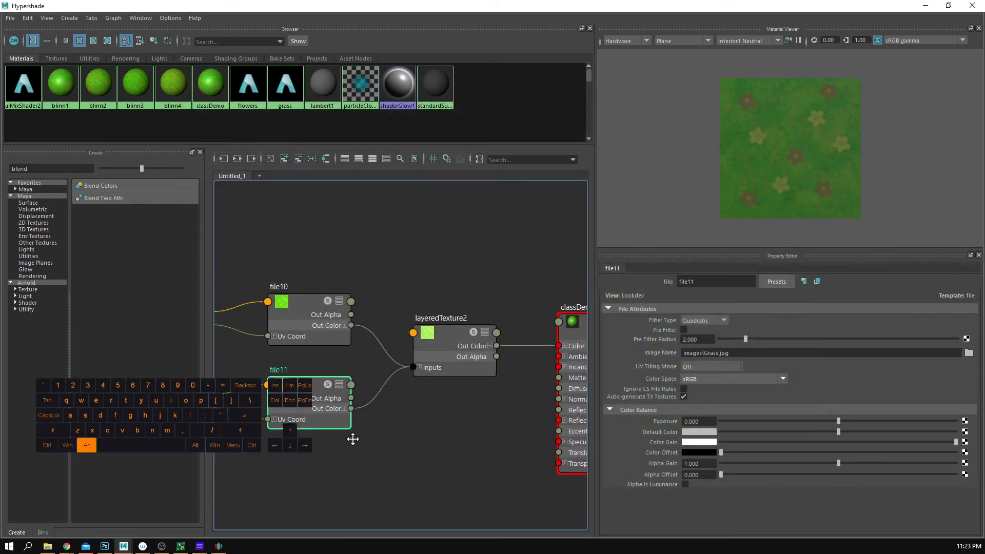
Step: Map a Noise texture to the Alpha of the layered texture's flower layer
alt+middle_drag(353, 438, 360, 442)
click(318, 343)
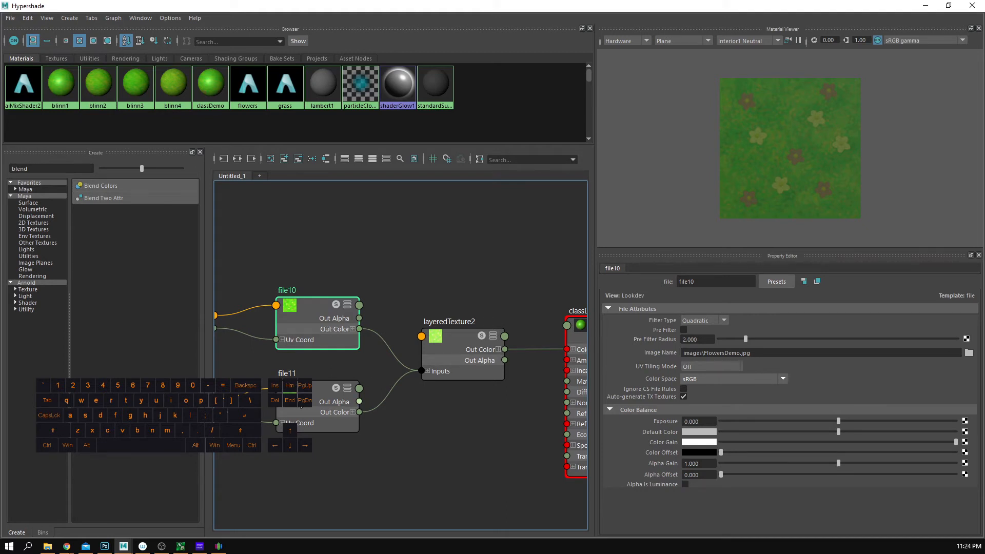
click(328, 405)
alt+right_drag(501, 391, 440, 384)
click(472, 380)
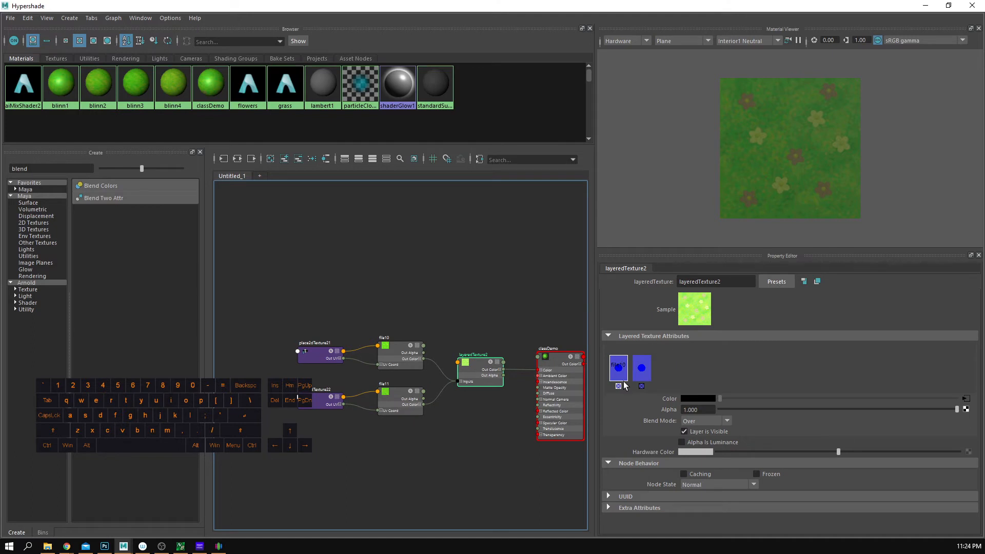
click(623, 381)
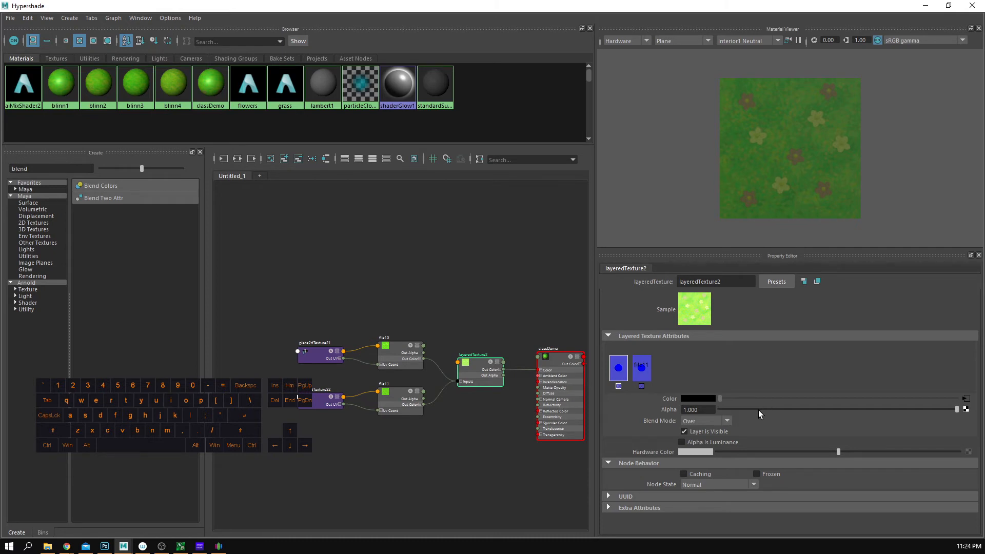
click(966, 409)
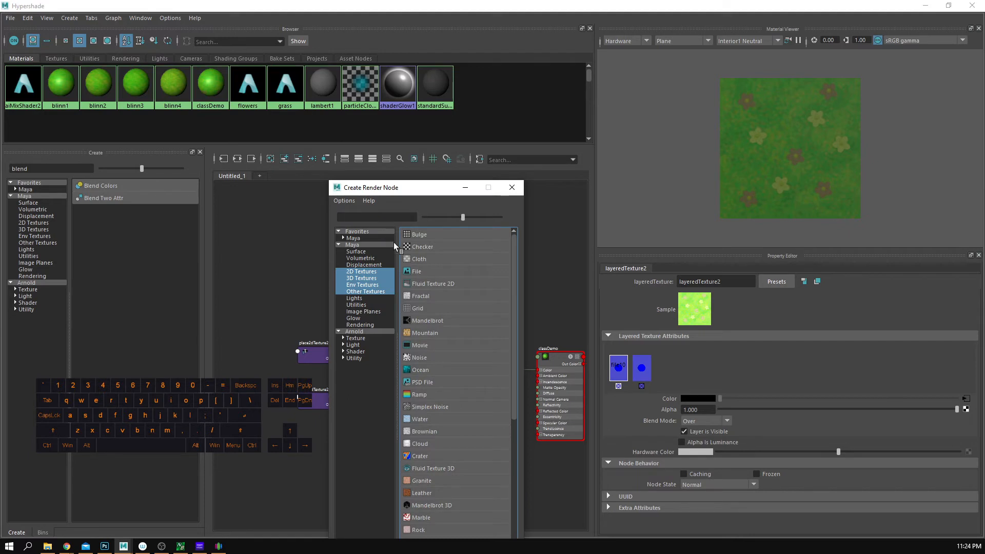
click(428, 359)
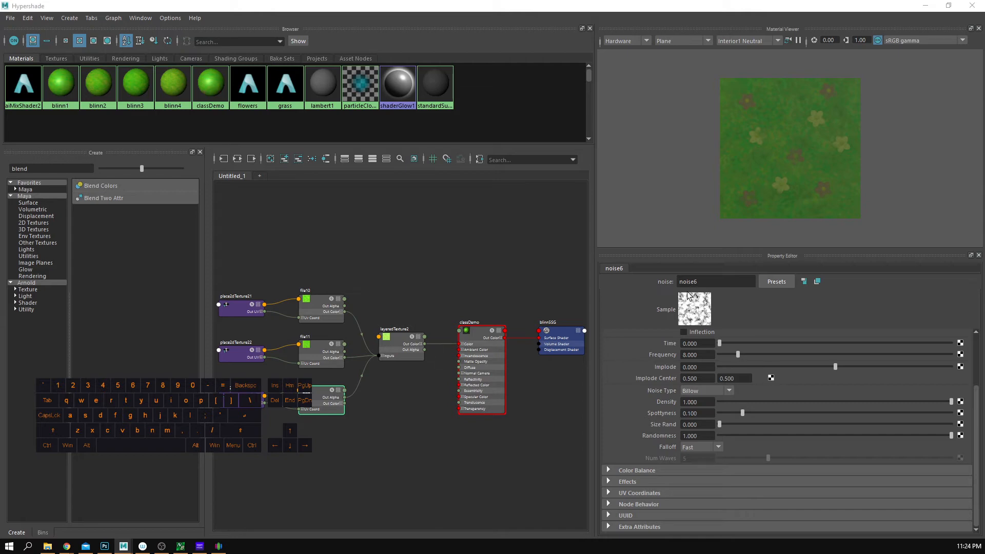
Step: Assign the classDemo material to the selected ground plane pPlane1
drag(740, 16, 697, 297)
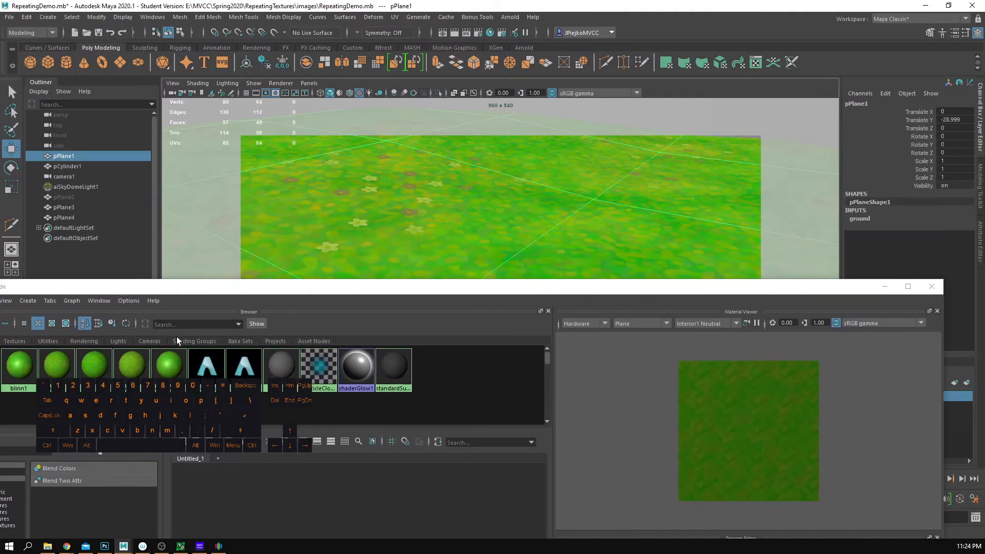
right_drag(175, 371, 177, 348)
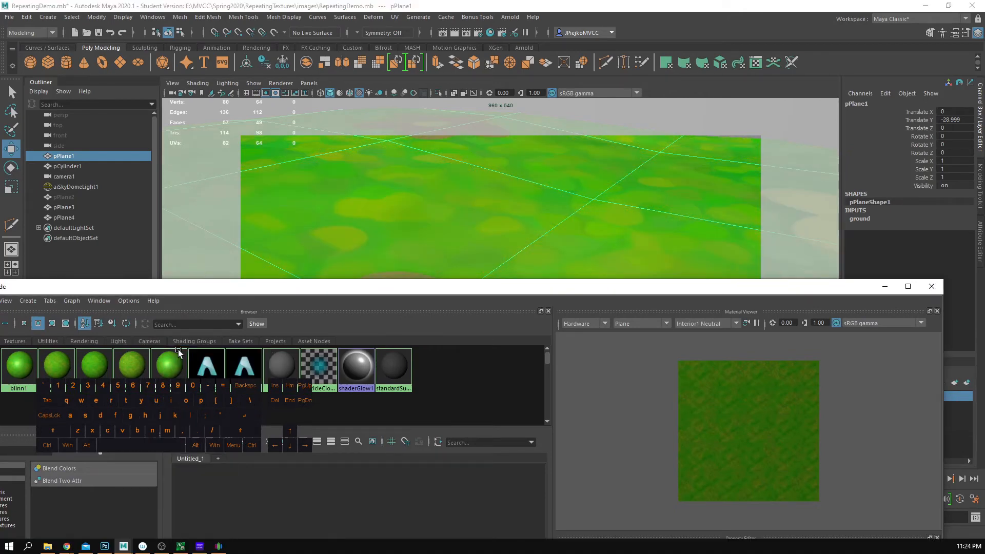
drag(476, 289, 538, 155)
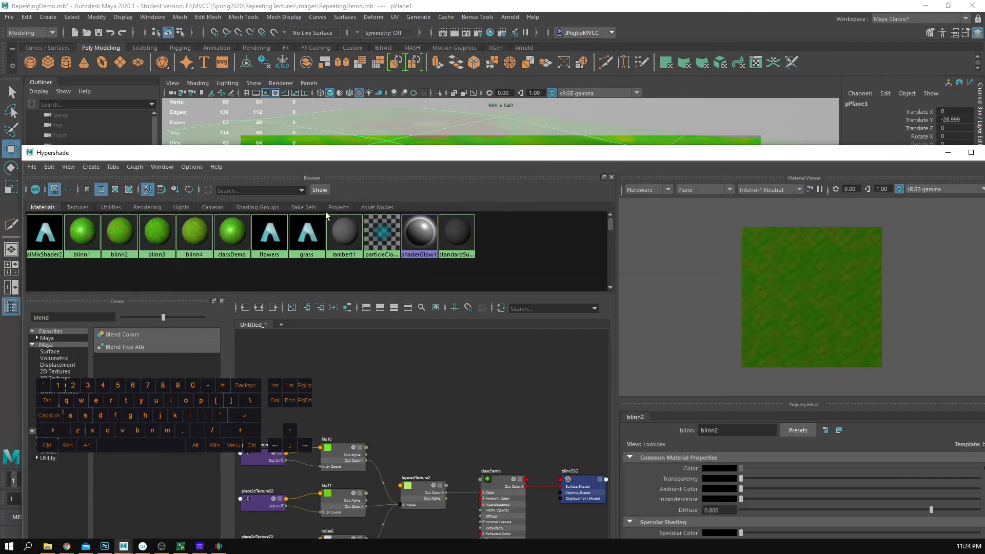
Step: Darken the classDemo material's Specular Color all the way to black
click(232, 242)
drag(339, 157, 314, 90)
double_click(313, 87)
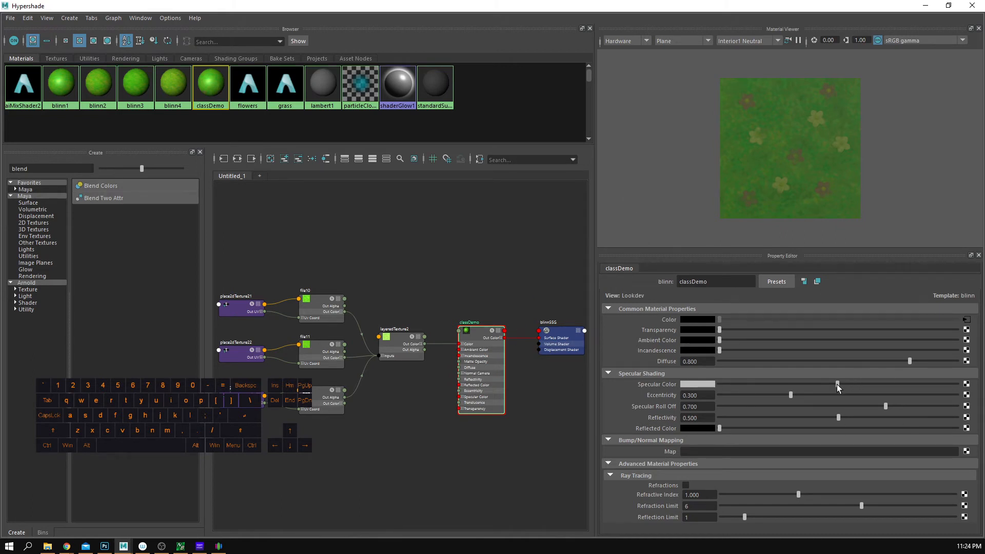
drag(836, 383, 691, 373)
Step: Look through the persp camera and examine the flower and grass texture on the ground plane from outside
drag(602, 5, 632, 416)
click(312, 84)
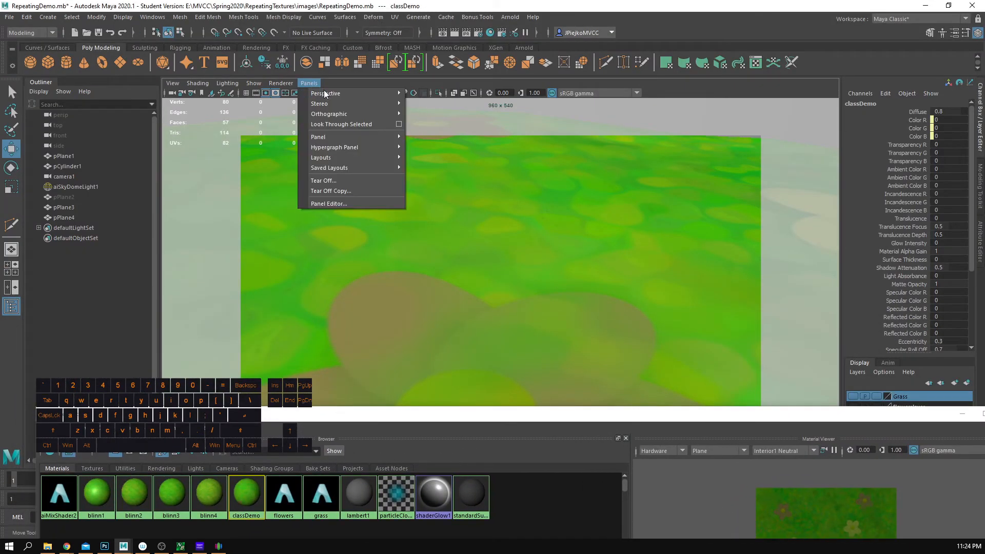
mouse_move(325, 92)
click(429, 105)
alt+drag(481, 236, 352, 287)
alt+drag(456, 295, 497, 259)
alt+right_drag(497, 260, 650, 332)
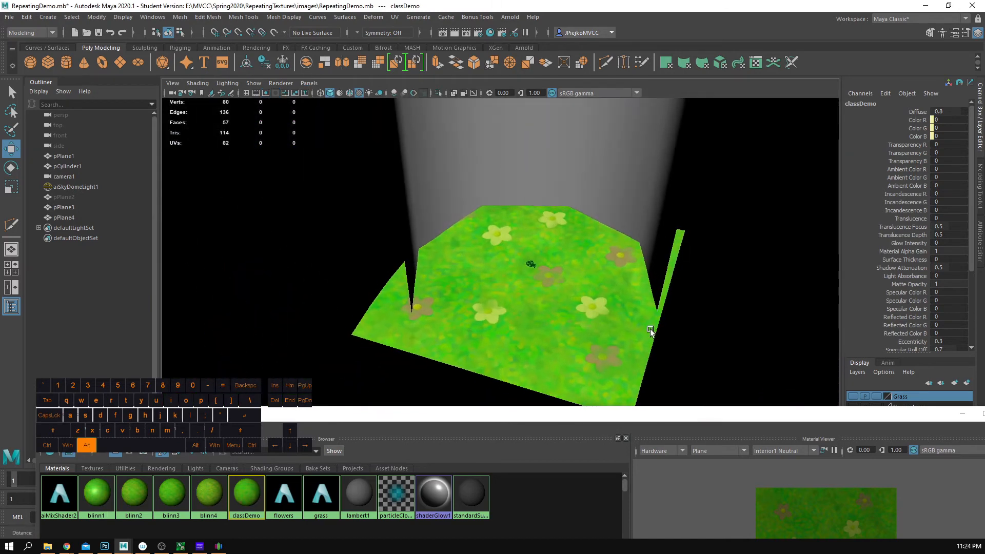
drag(546, 419, 510, 310)
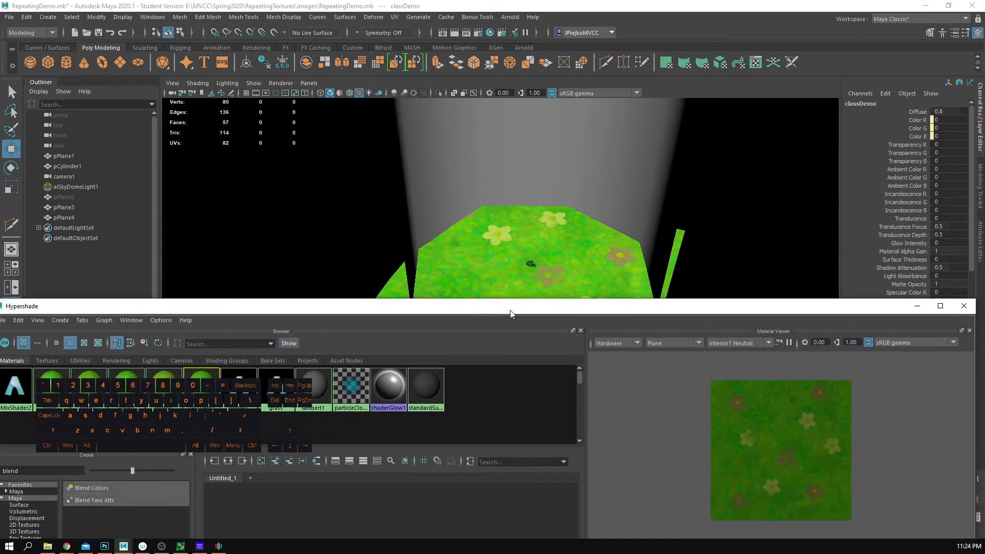
double_click(510, 310)
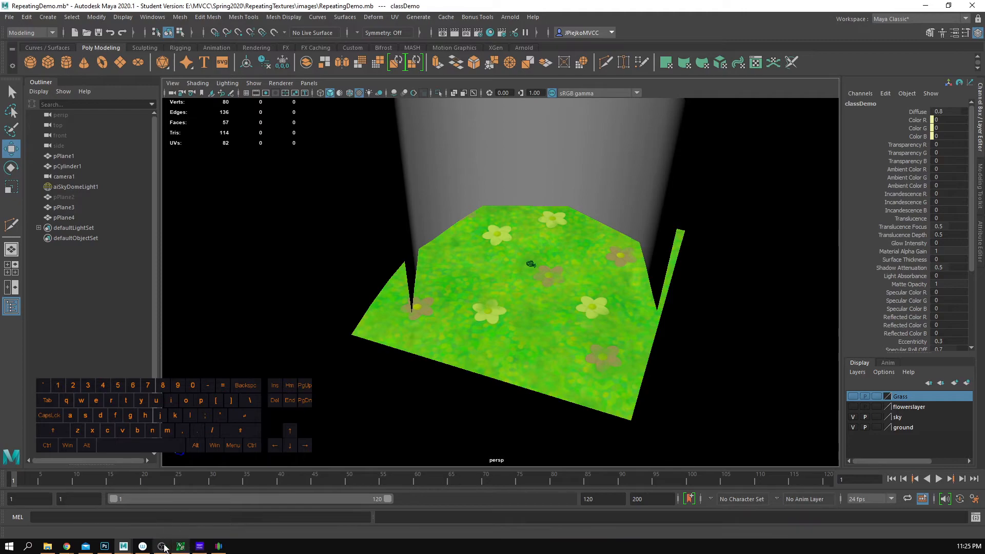
Step: Try to reopen the Hypershade while switching between the open Maya scene windows
mouse_move(126, 546)
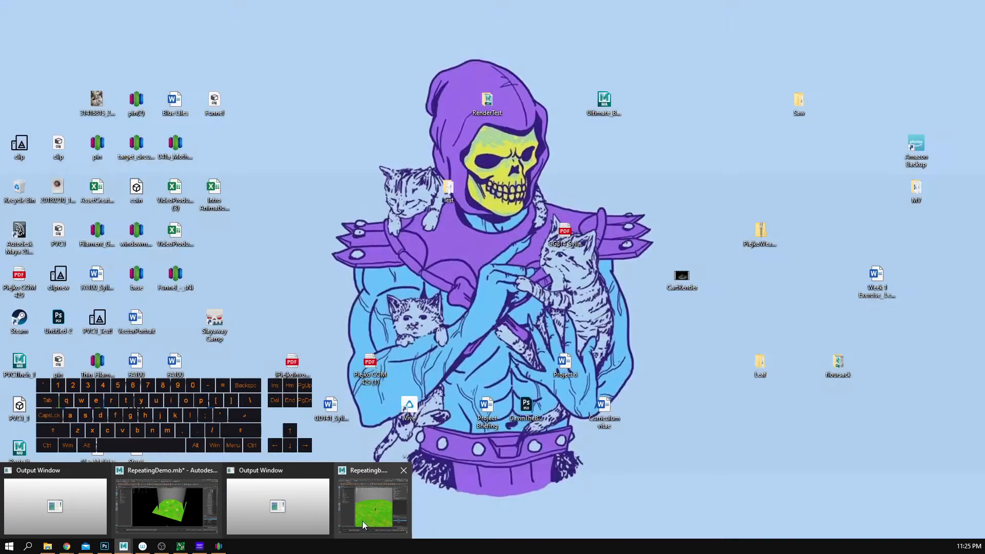
click(363, 520)
alt+drag(453, 233, 444, 231)
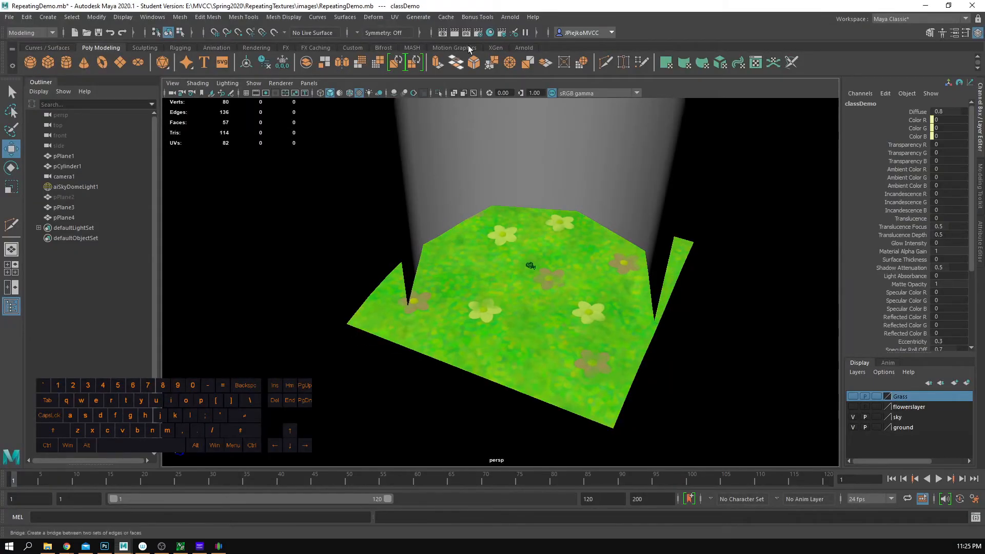
click(490, 33)
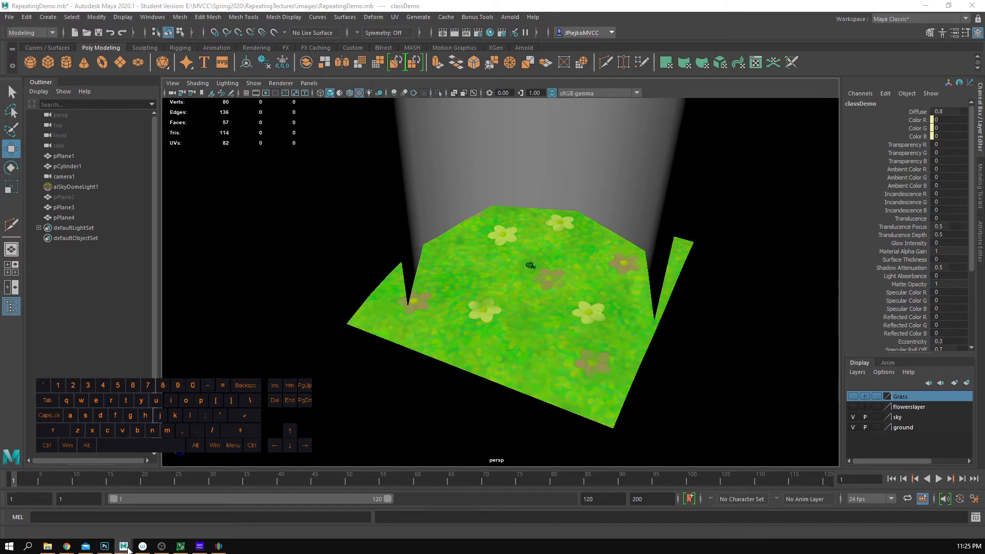
mouse_move(127, 547)
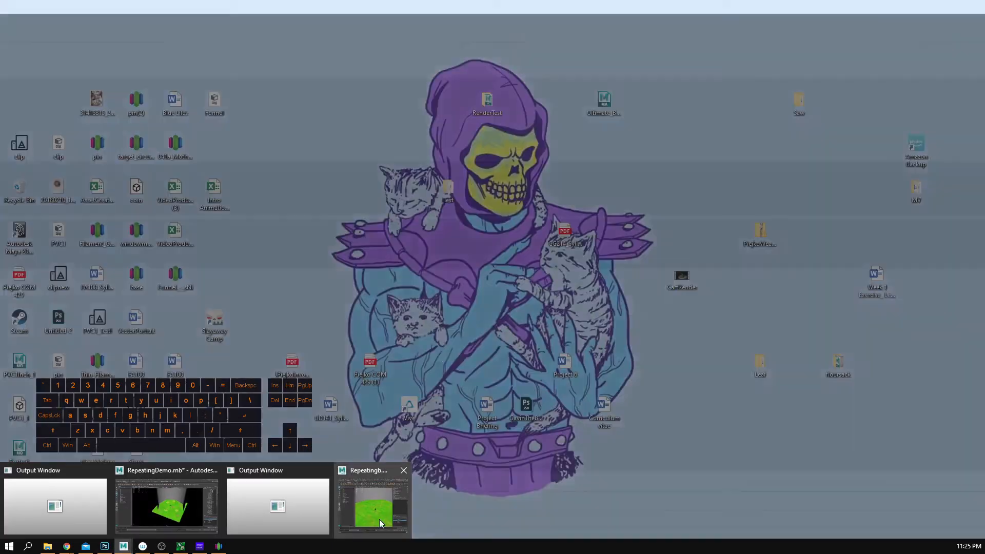
mouse_move(268, 512)
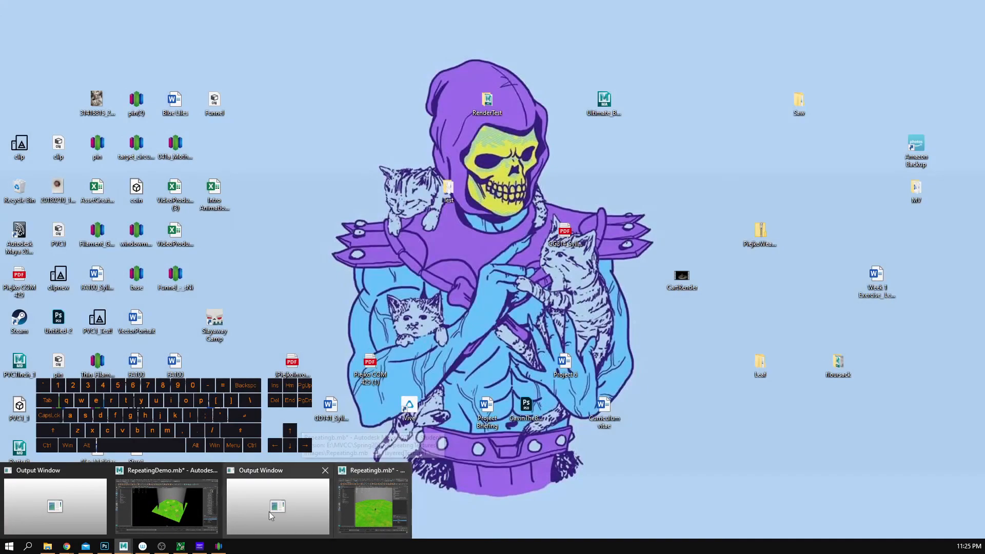
click(192, 510)
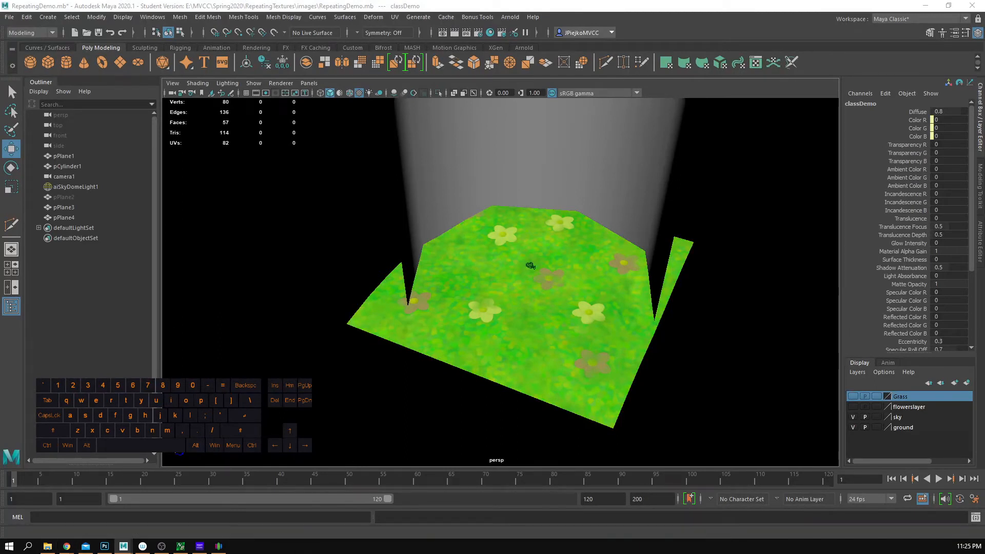
Step: Select the ground plane pPlane1 in the scene and open its material attributes
alt+drag(428, 338, 469, 338)
click(469, 339)
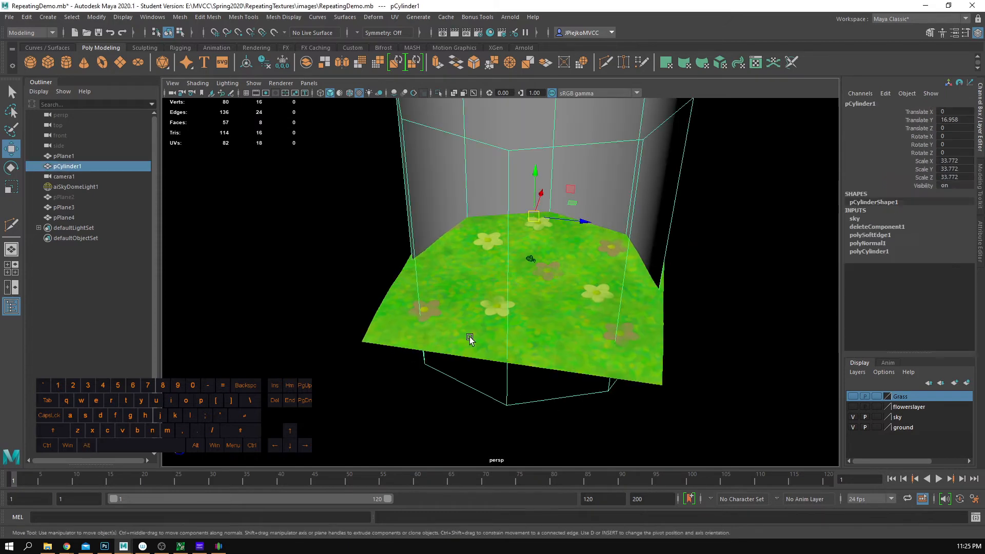
click(391, 334)
right_click(398, 318)
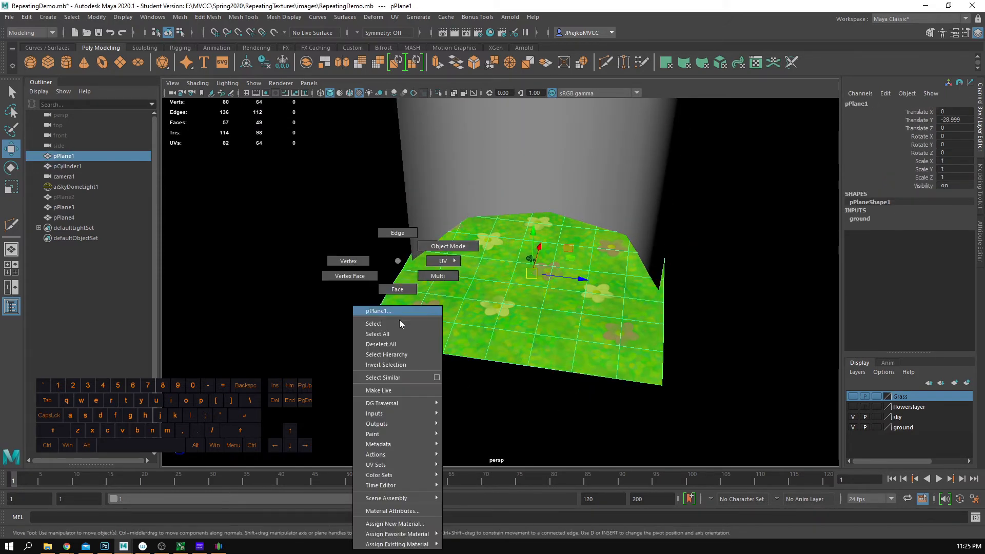
click(398, 511)
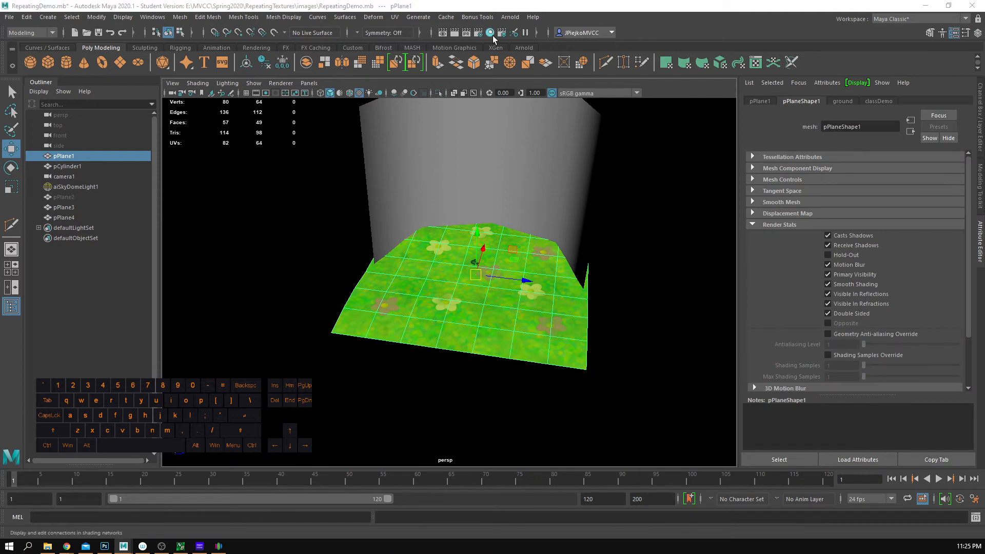
Step: Maximize the RepeatingDemo scene window again and reset the current workspace
drag(493, 6, 506, 162)
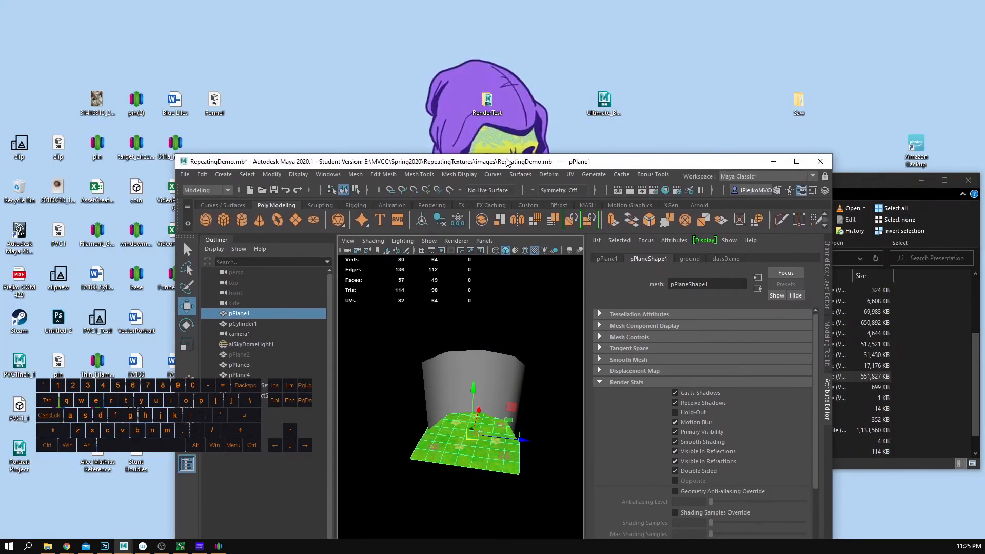
double_click(507, 162)
alt+drag(376, 273, 379, 282)
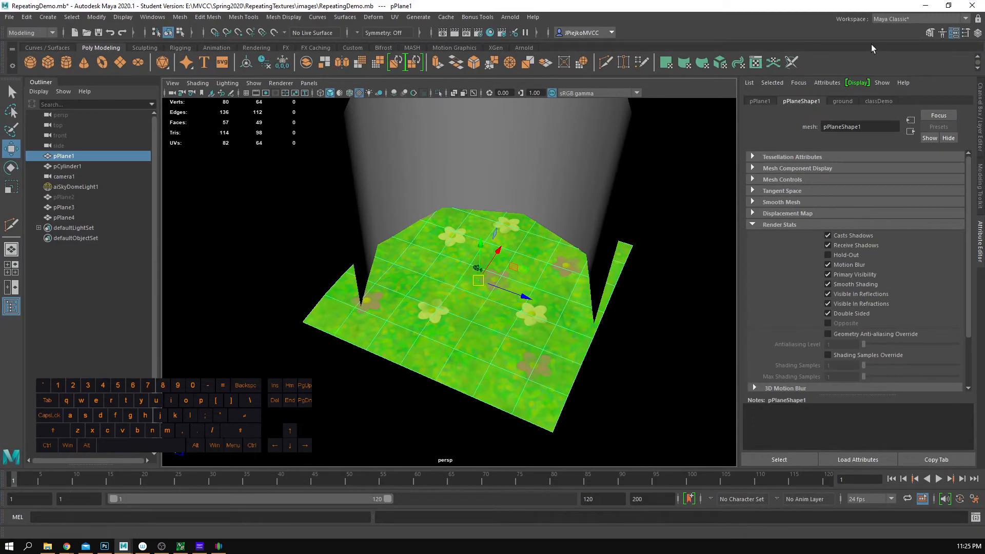
click(908, 20)
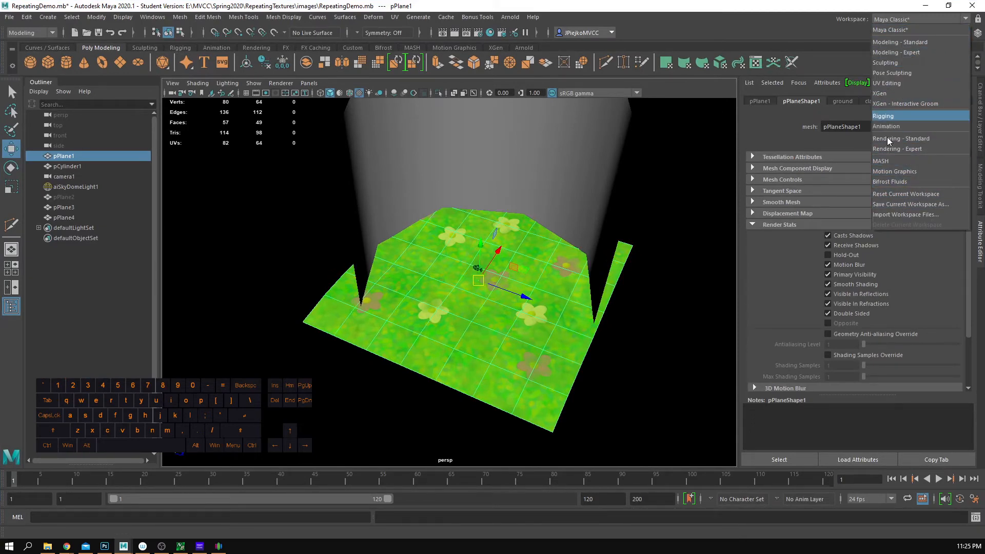
click(895, 194)
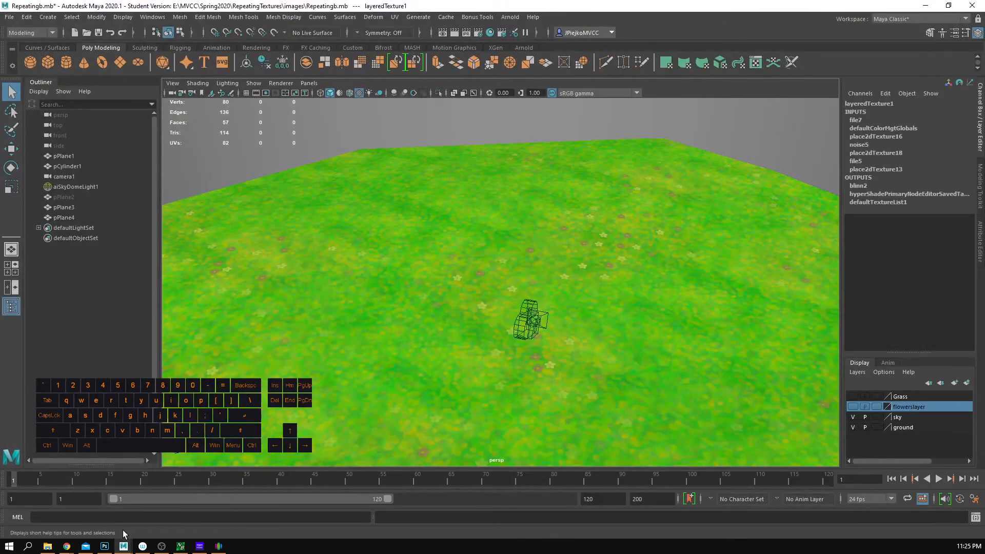
Step: Switch to the Repeatingb.mb scene, select its ground plane and open the Hypershade
mouse_move(123, 545)
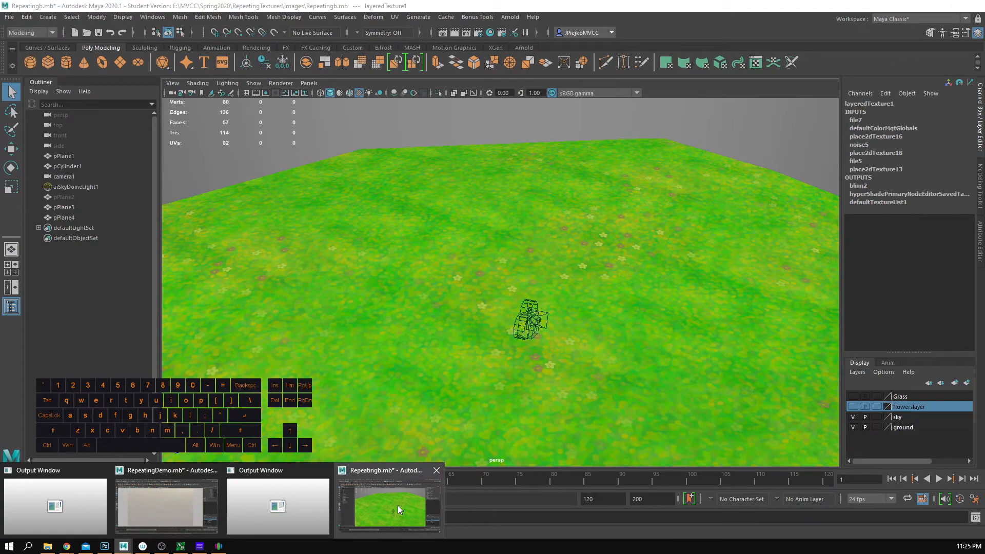
click(398, 506)
alt+drag(416, 426, 551, 242)
click(550, 242)
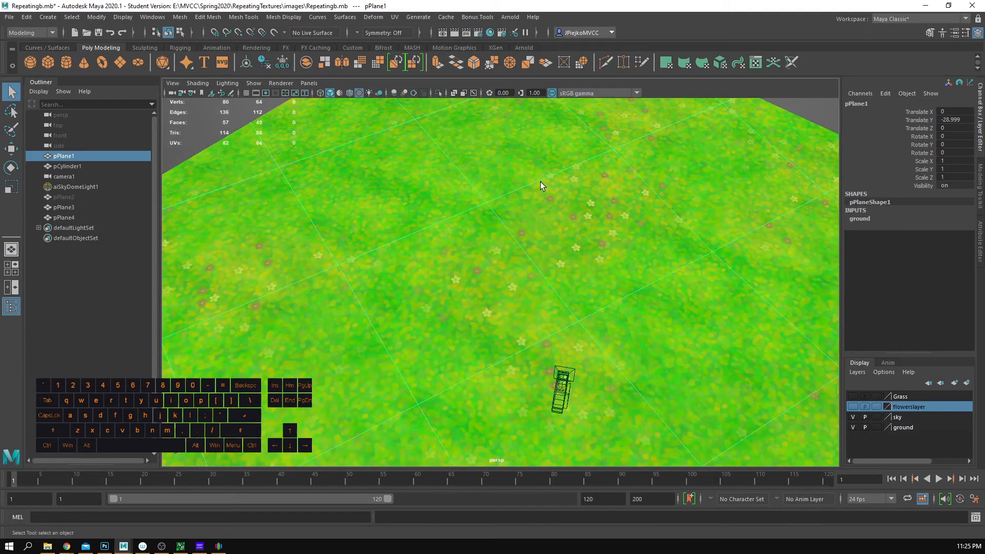
click(491, 33)
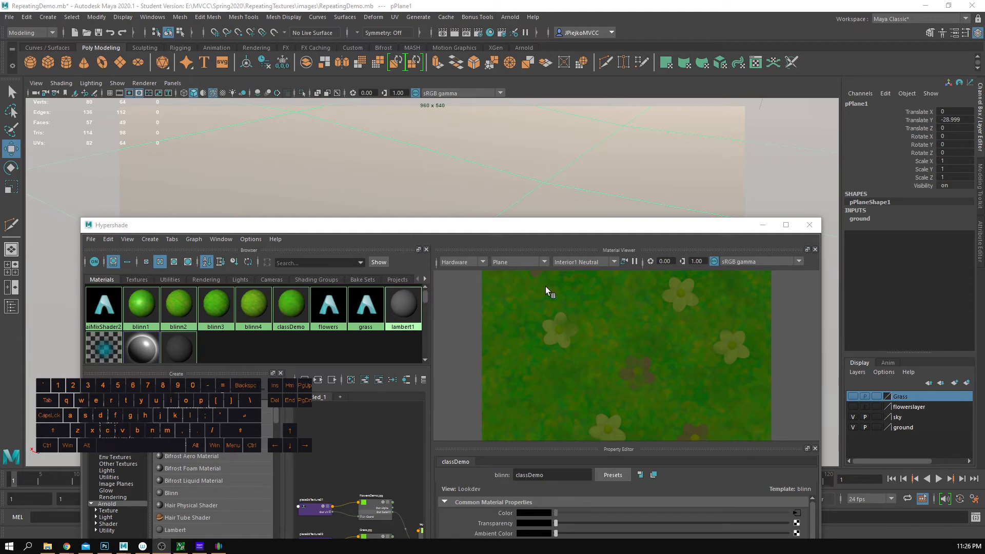
drag(562, 225, 557, 221)
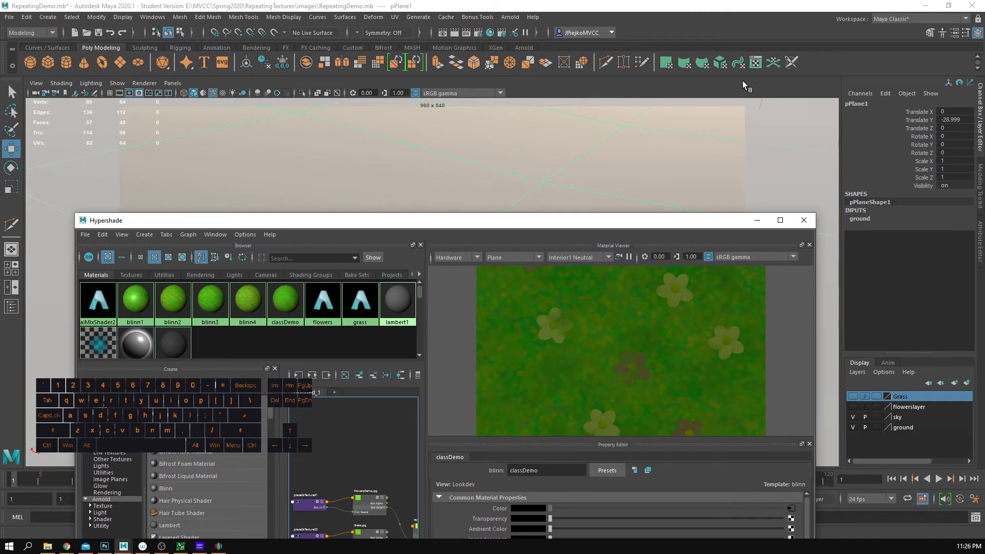
click(911, 20)
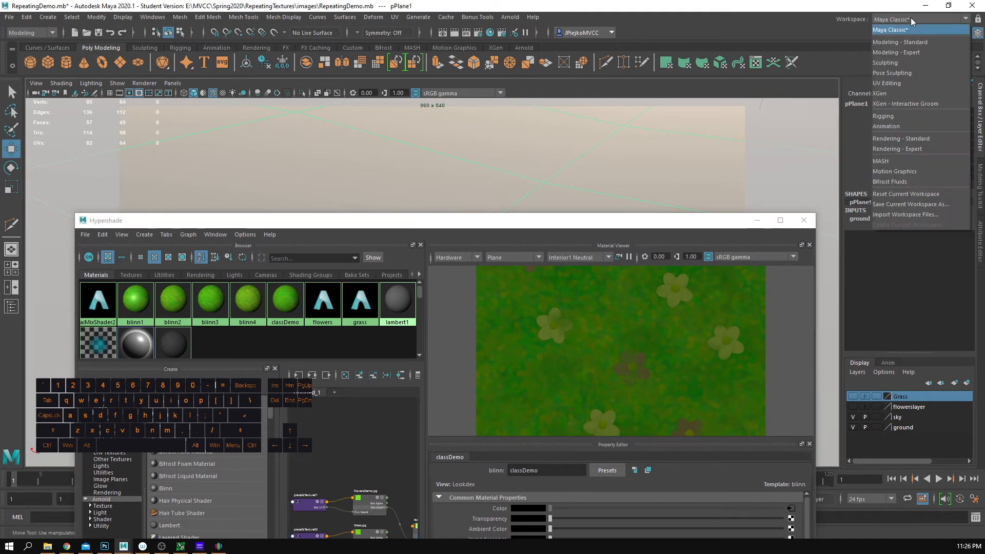
click(911, 20)
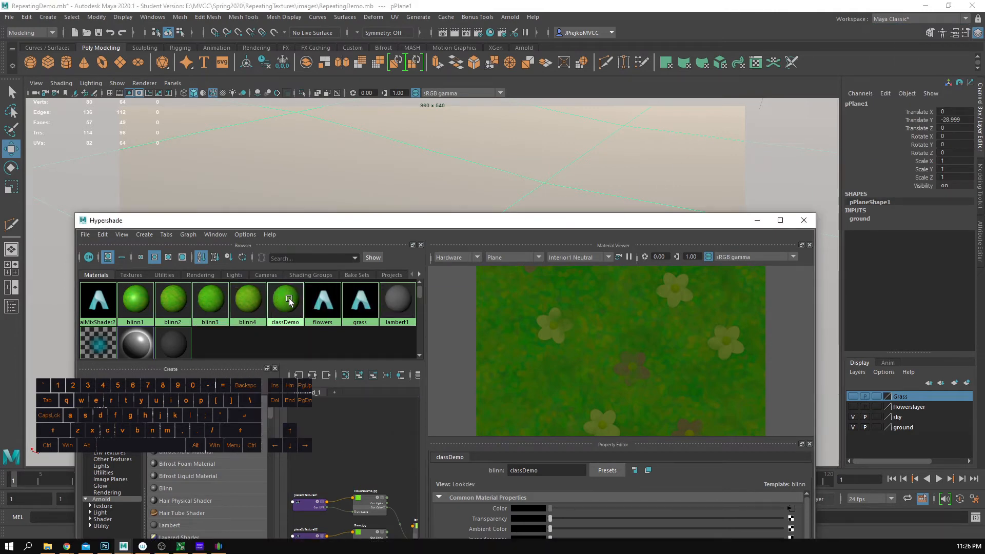
drag(437, 216, 405, 181)
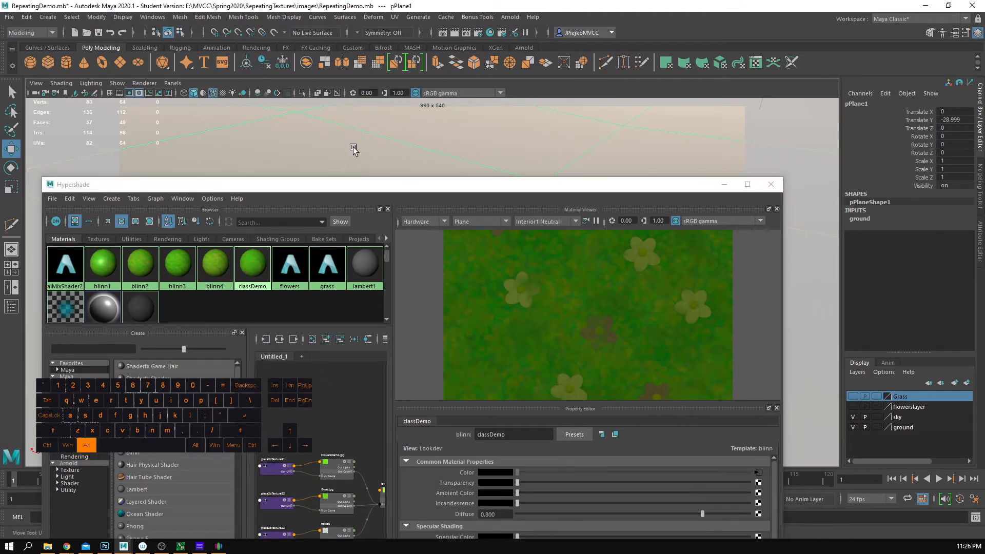
Step: Switch the viewport to the persp camera and select the sky dome light surrounding the scene with the Move tool
click(172, 82)
mouse_move(246, 94)
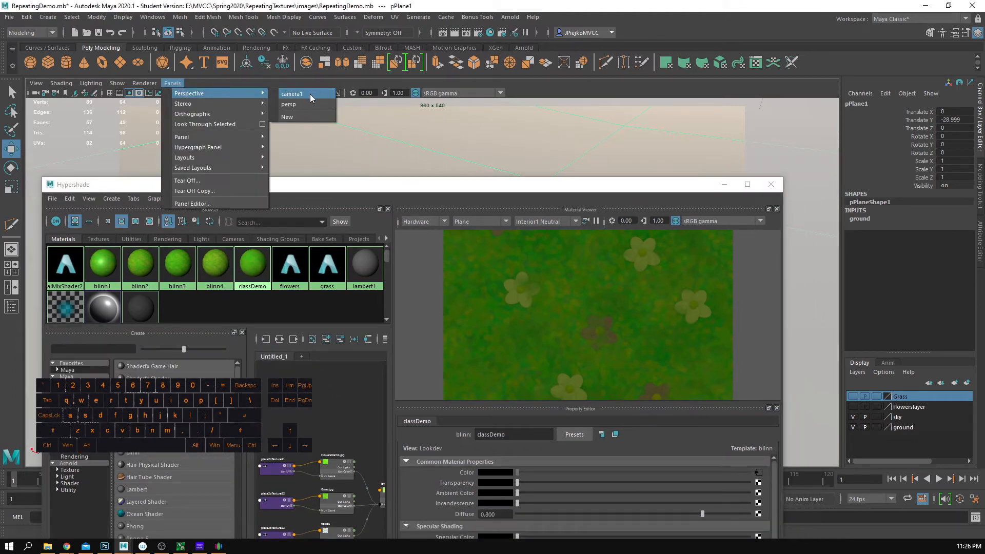
click(310, 93)
drag(433, 189, 613, 369)
alt+drag(649, 245, 452, 262)
click(606, 233)
key(w)
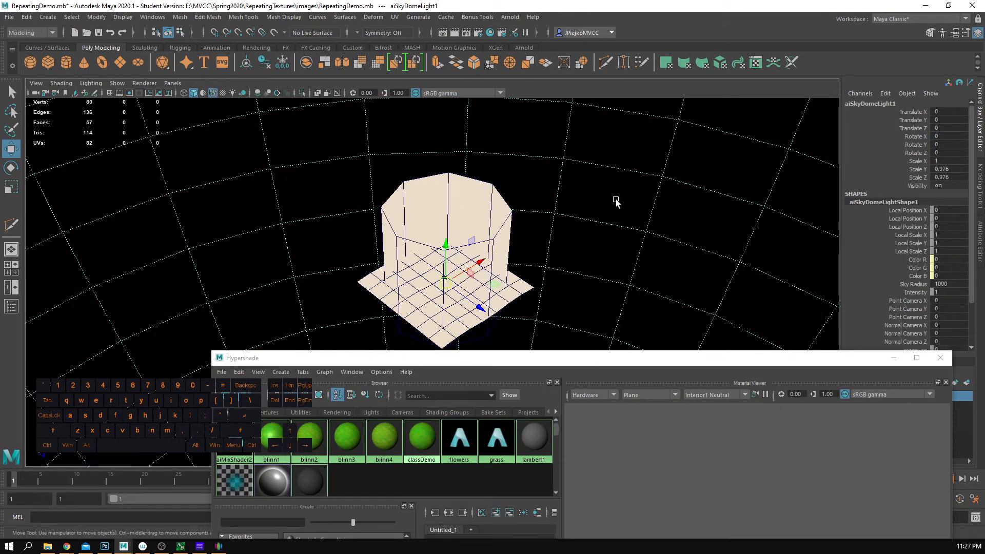
Step: Select the ground plane pPlane1 and set the viewport to use default lighting
click(526, 293)
alt+drag(526, 293, 496, 258)
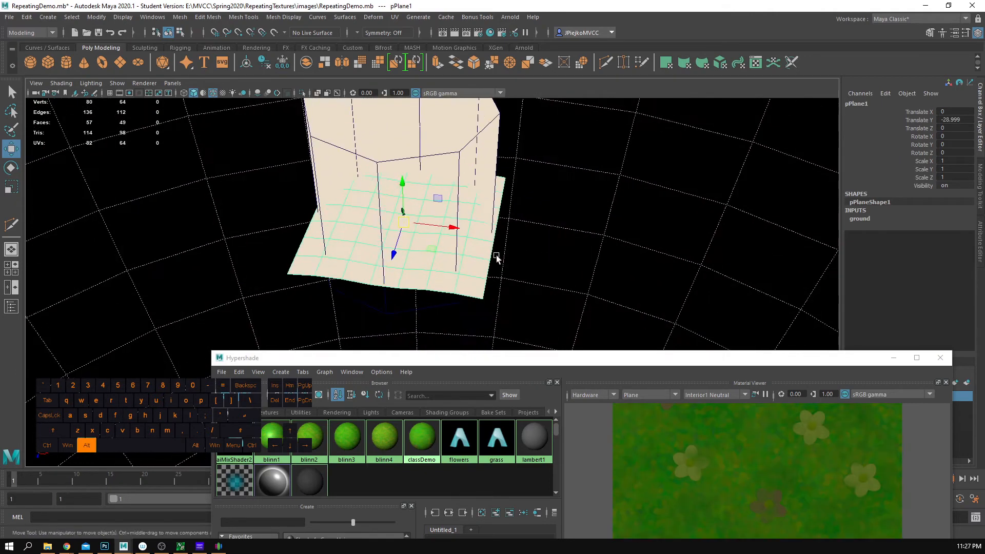
click(91, 83)
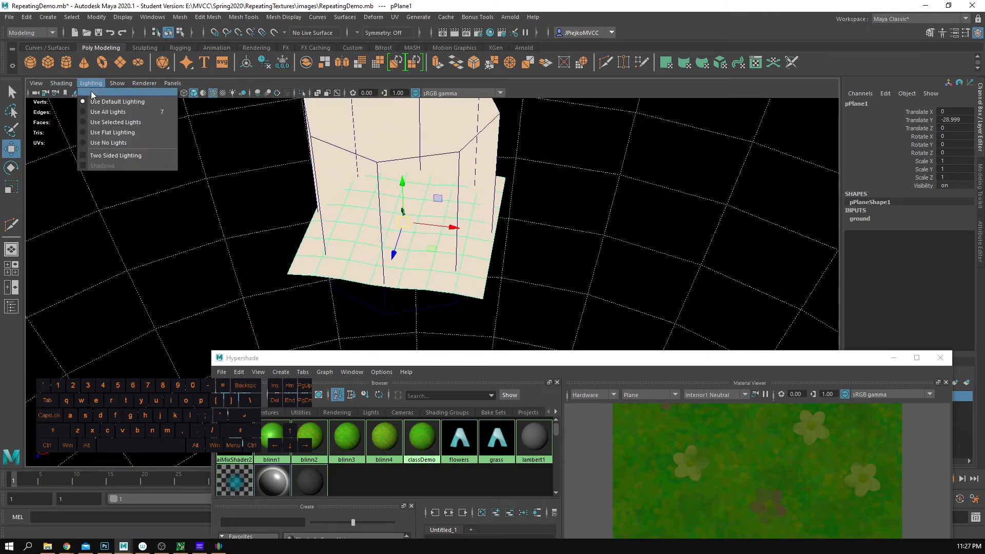
click(117, 101)
right_drag(629, 213, 639, 187)
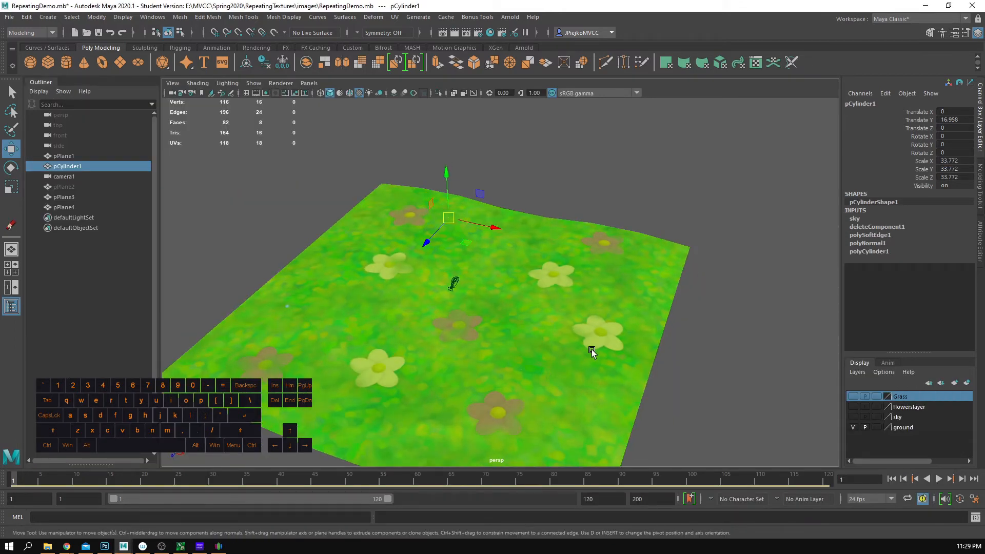
Step: Select the textured ground plane pPlane1 in the persp view of the RepeatingDemo scene
key(alt)
alt+middle_drag(444, 378, 510, 349)
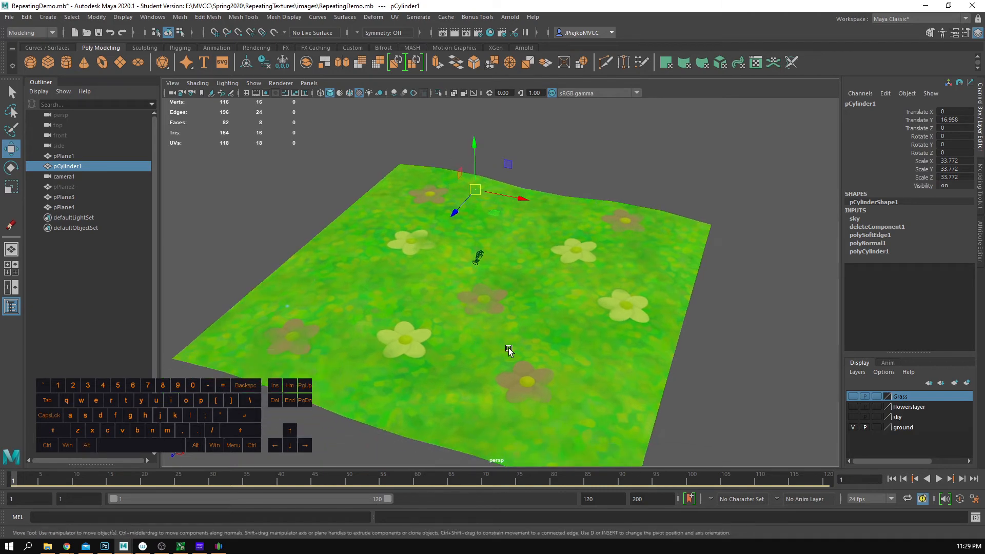
click(904, 19)
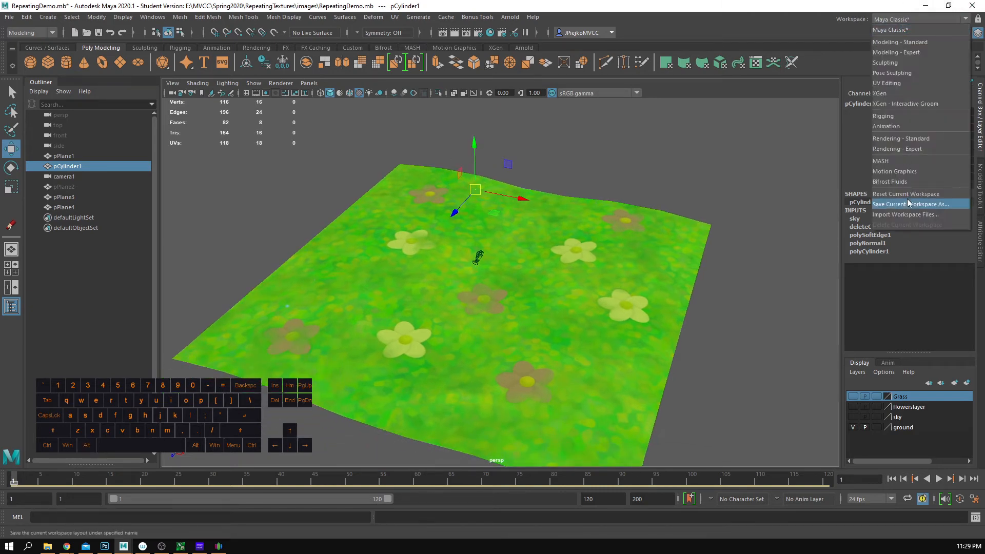
click(603, 4)
alt+drag(585, 287, 590, 309)
alt+middle_drag(590, 308, 598, 269)
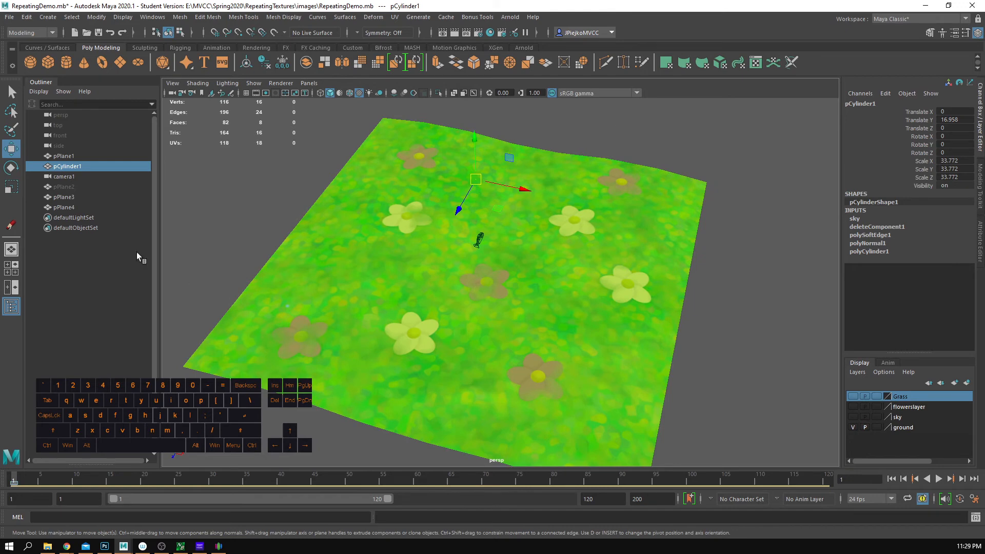
alt+right_drag(424, 248, 565, 284)
click(564, 284)
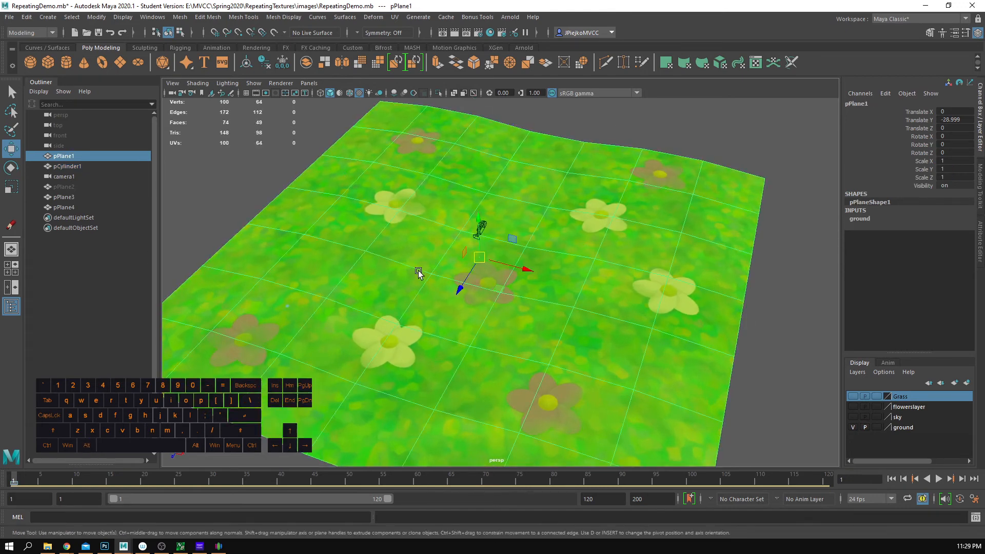
Step: Open the Hypershade over the scene and select the classDemo material
click(495, 35)
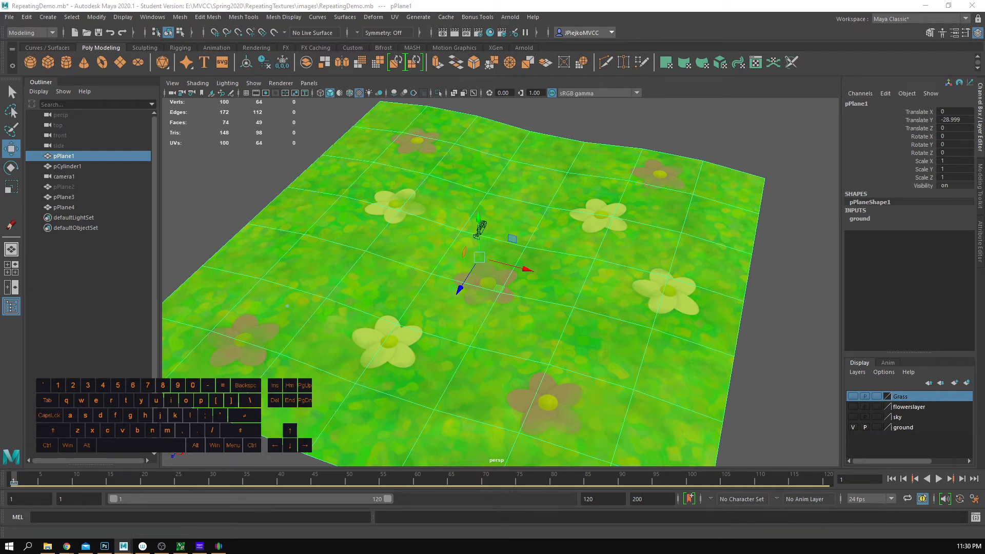
alt+drag(510, 299, 494, 314)
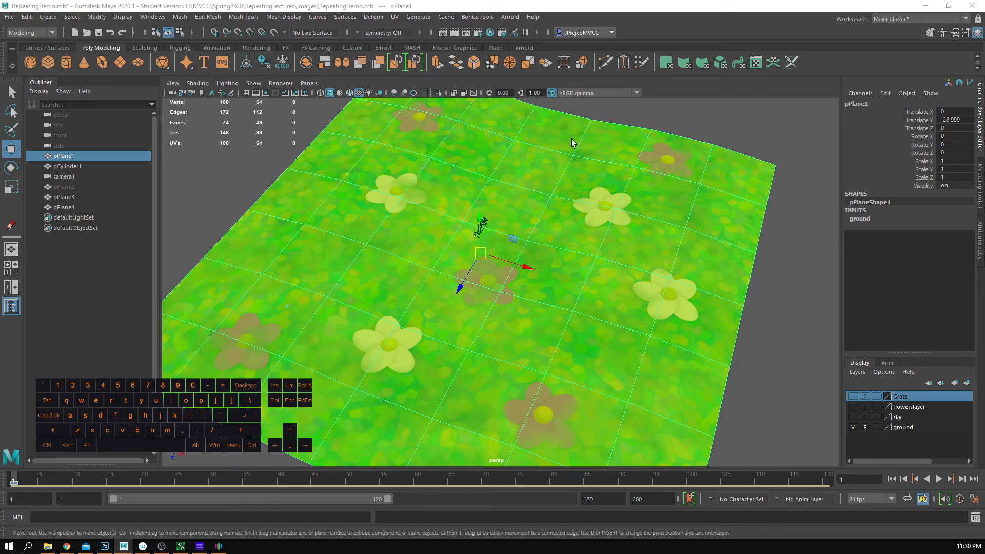
drag(0, 78, 717, 93)
click(372, 175)
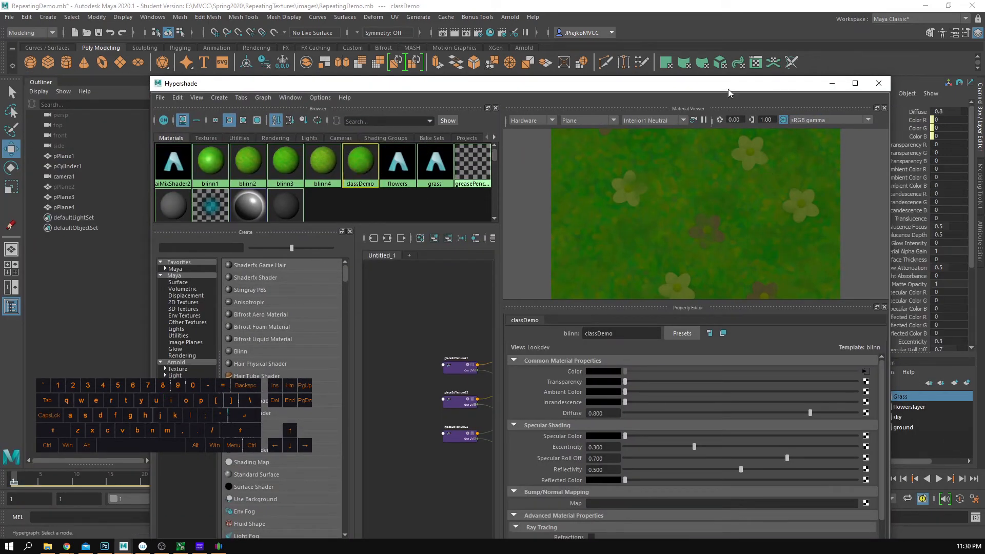
drag(728, 92, 699, 53)
Step: Set Repeat UV to 5 by 5 on place2dTexture21, the placement node of the flowers texture
click(431, 329)
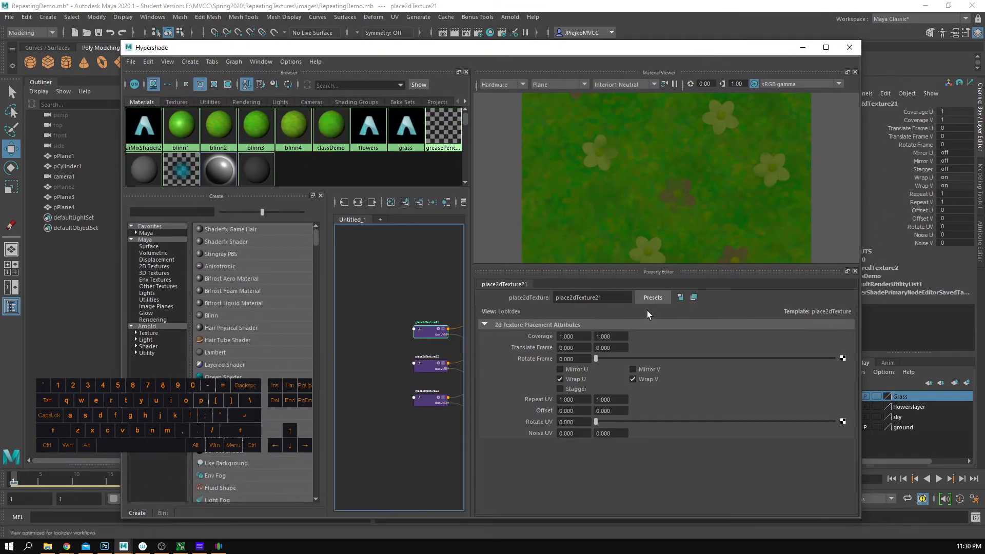
key(a)
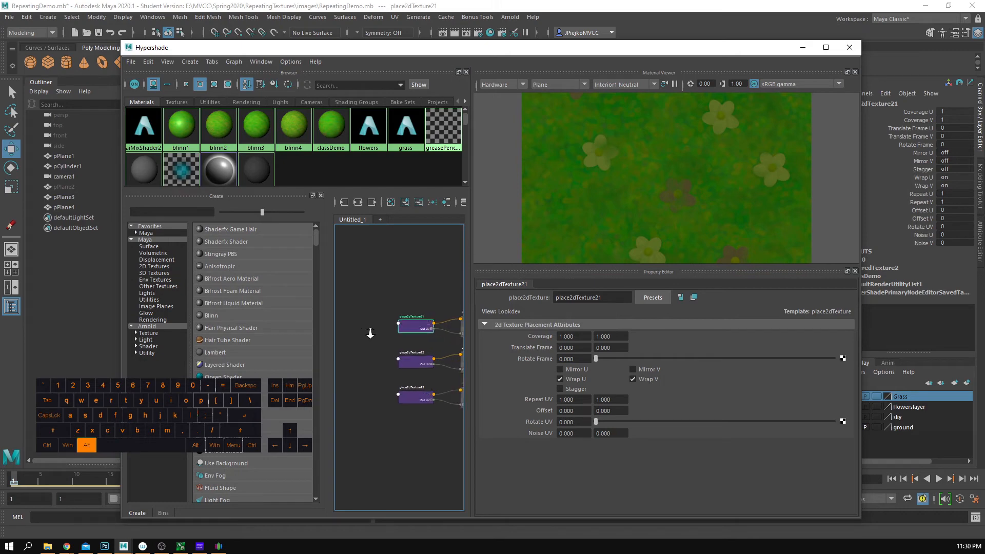
double_click(571, 399)
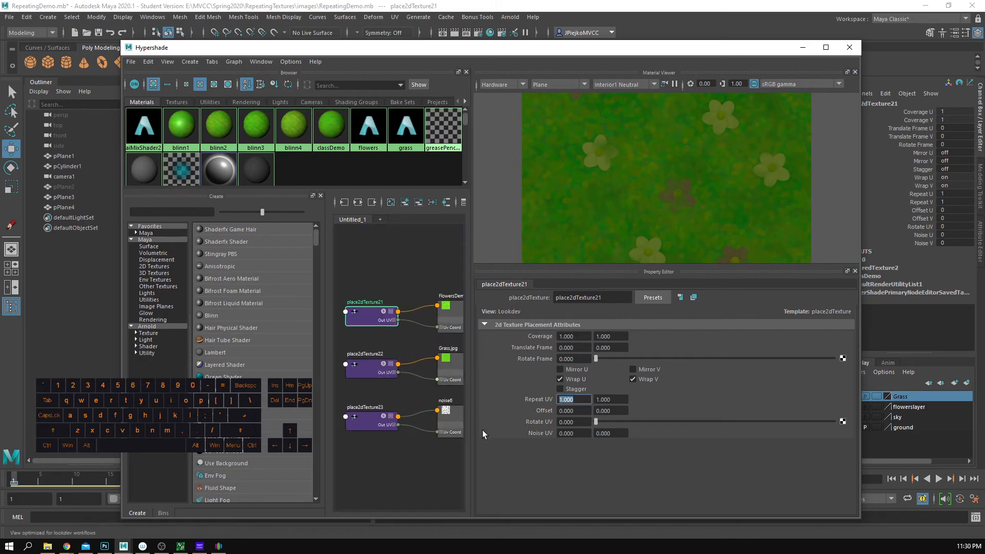
text(5)
key(Tab)
text(5)
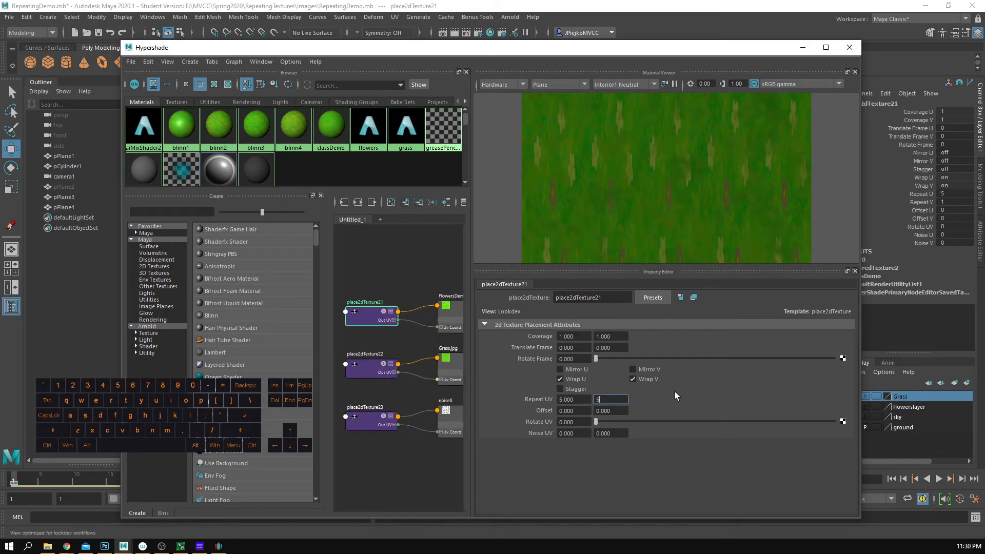
key(Return)
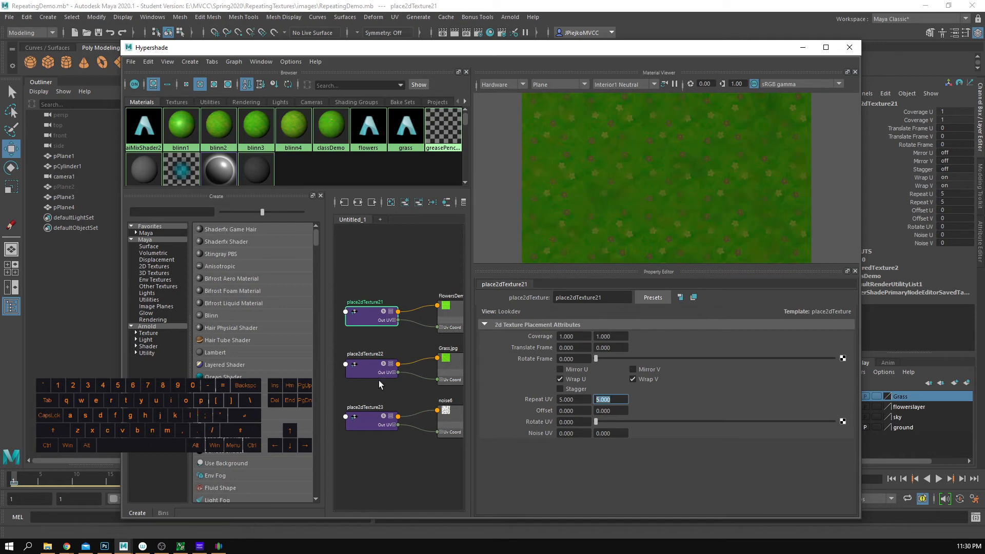
Step: Set Repeat UV to 5 by 5 on place2dTexture22, the placement node of the Grass.jpg texture
click(360, 369)
double_click(585, 399)
text(5)
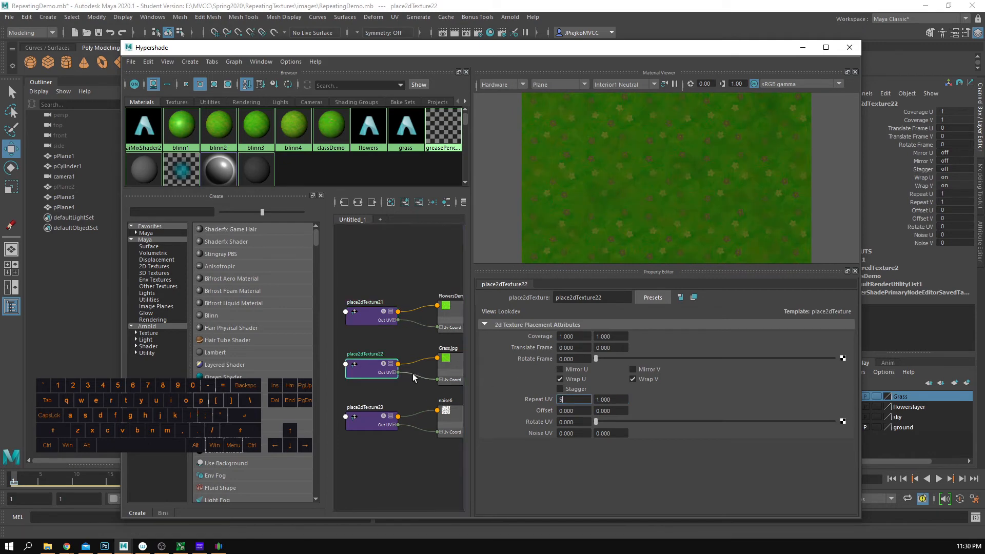
click(617, 399)
text(5)
key(Return)
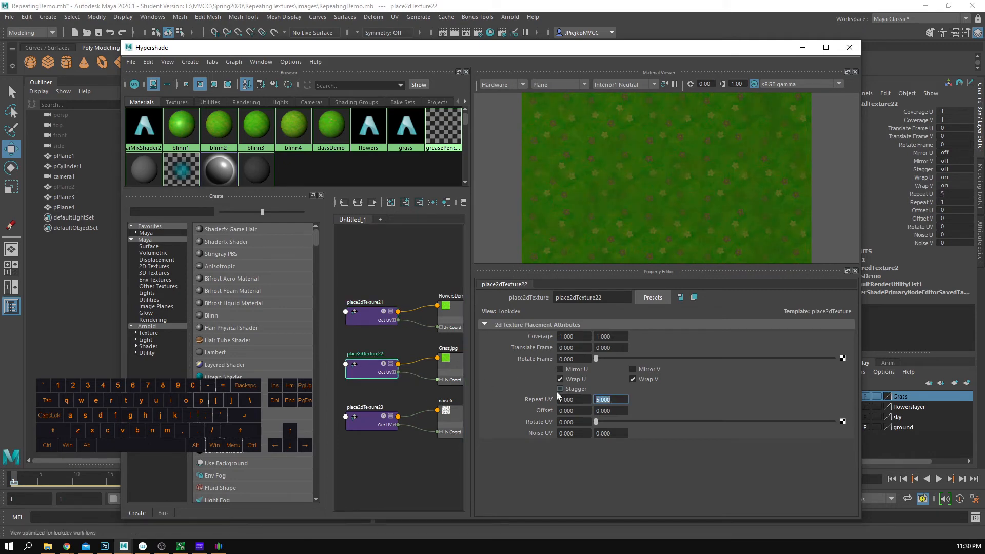
Step: Examine the placement attributes of place2dTexture23, the node feeding the noise texture
click(461, 416)
mouse_move(439, 389)
alt+middle_down()
mouse_move(382, 367)
mouse_move(455, 389)
alt+middle_up()
scroll(455, 390, down, 3)
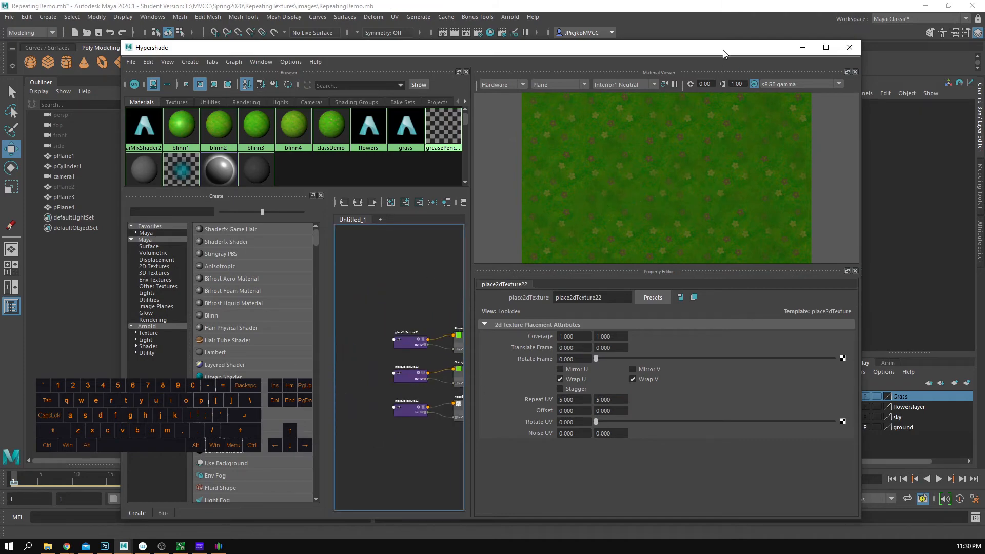
drag(721, 51, 691, 66)
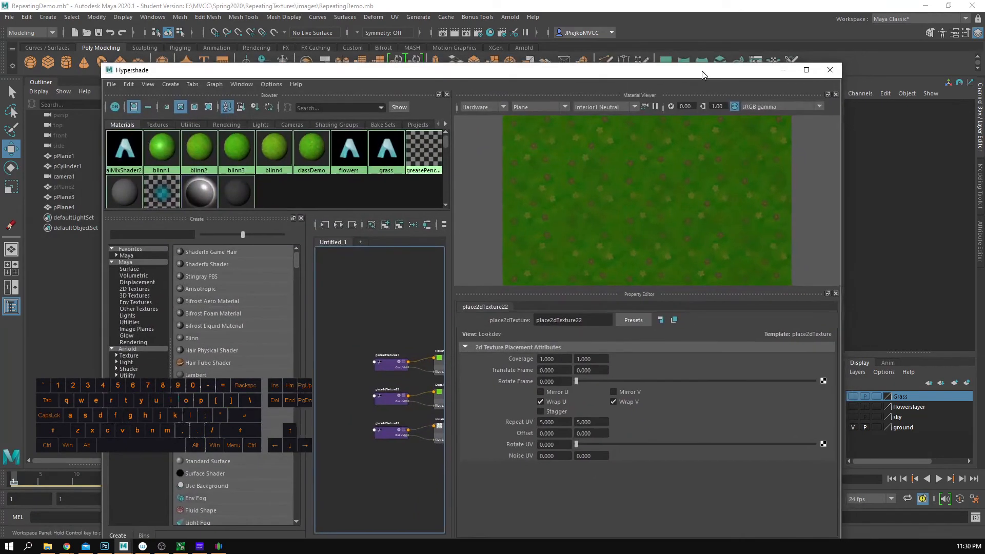
click(373, 429)
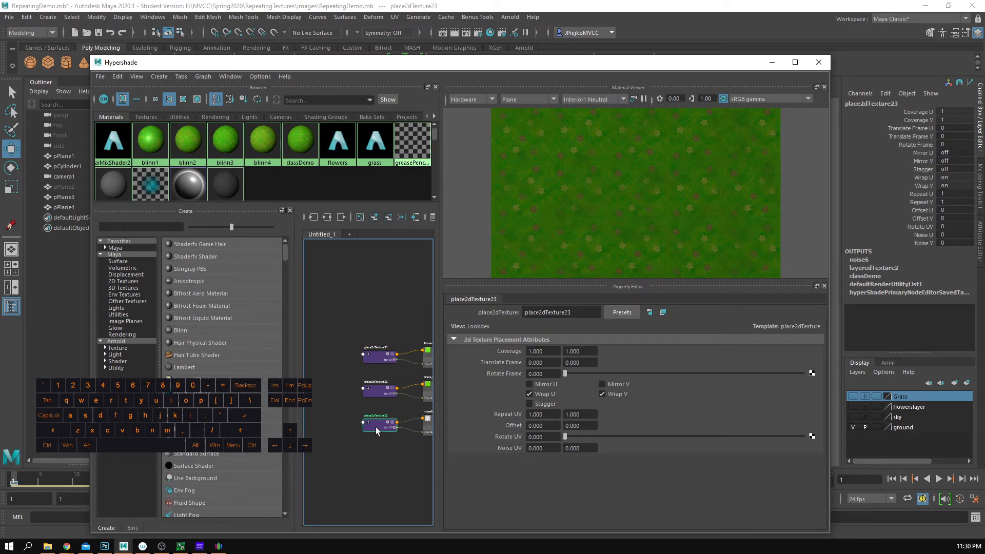
alt+middle_drag(367, 485, 316, 451)
alt+right_drag(316, 450, 366, 440)
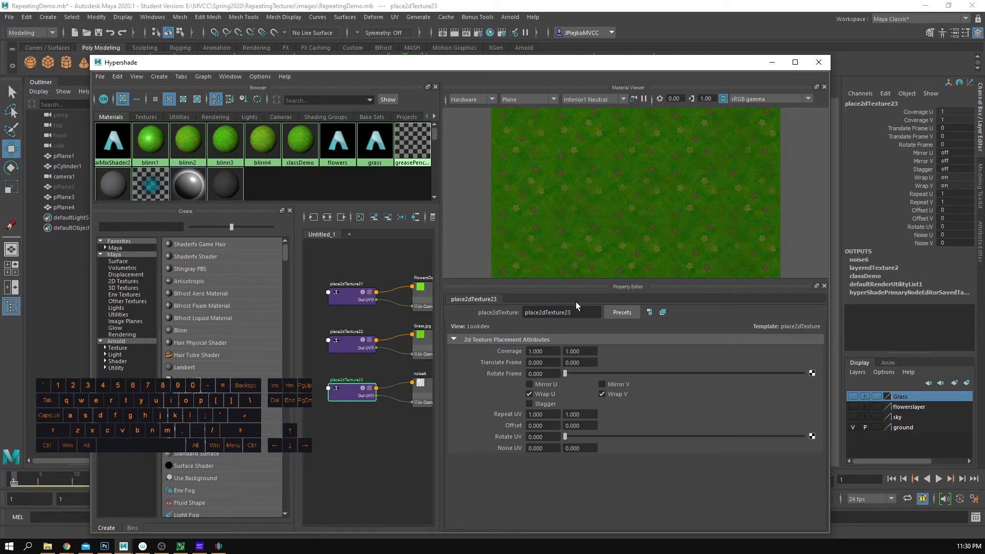
Step: Inspect the noise6 attributes and the alpha and blend mode of both layers in layeredTexture2
alt+right_drag(377, 465, 292, 397)
click(400, 398)
alt+middle_drag(430, 357, 377, 371)
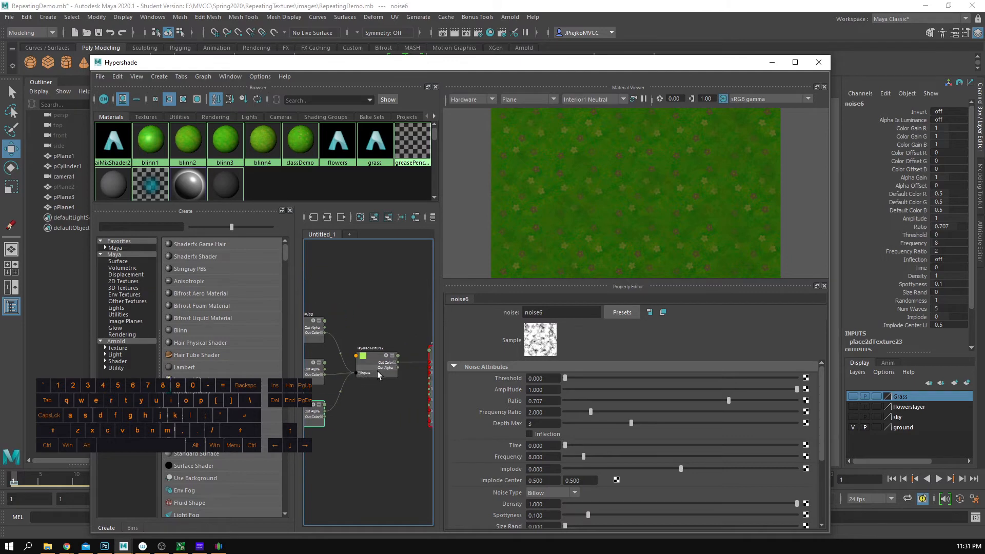
click(377, 371)
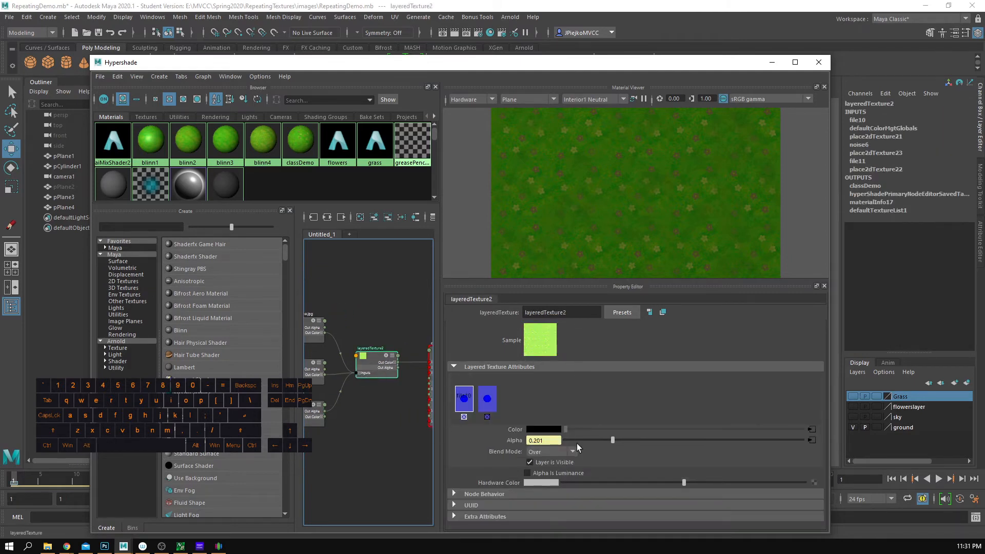
click(489, 405)
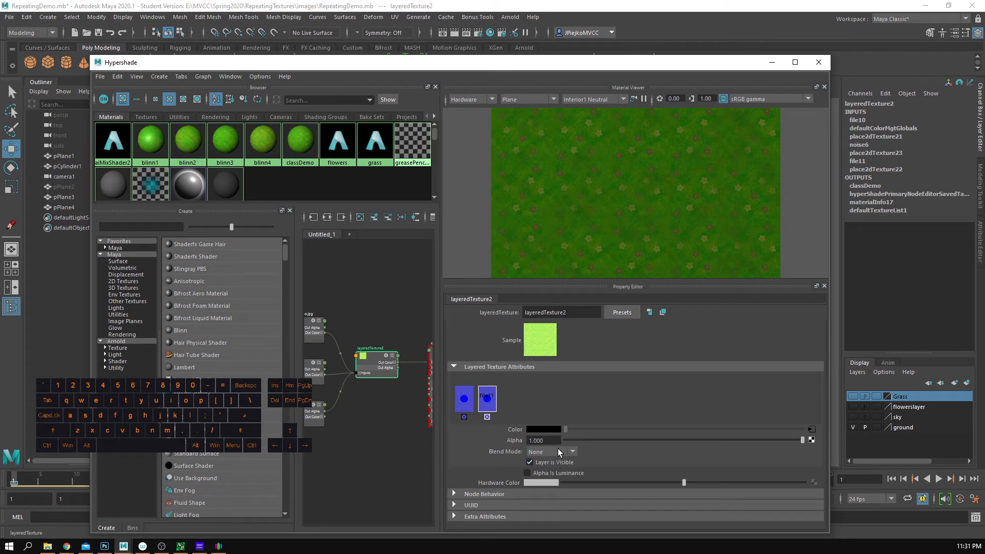
click(462, 396)
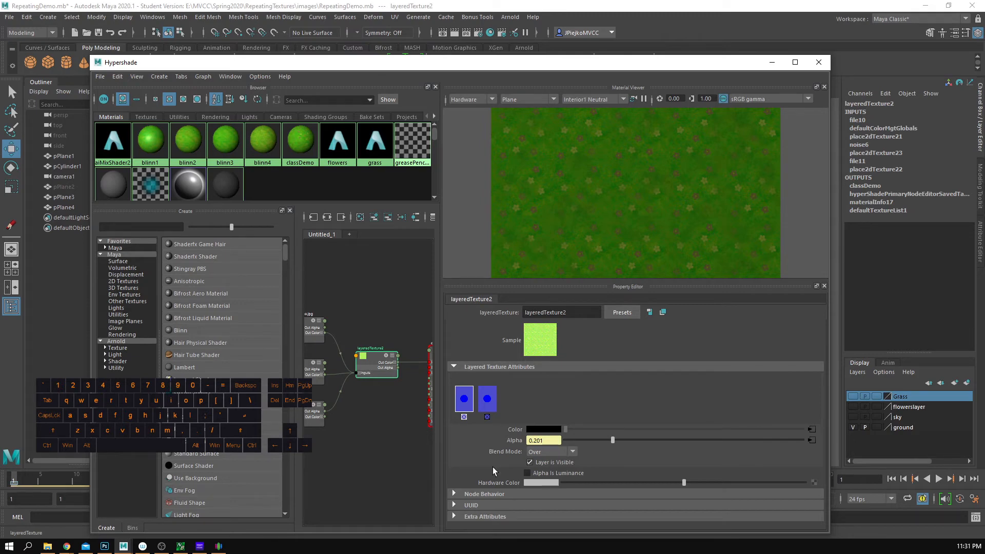
Step: Switch to the Repeatingb.mb scene, open its Hypershade for comparison and return to the RepeatingDemo scene
mouse_move(126, 549)
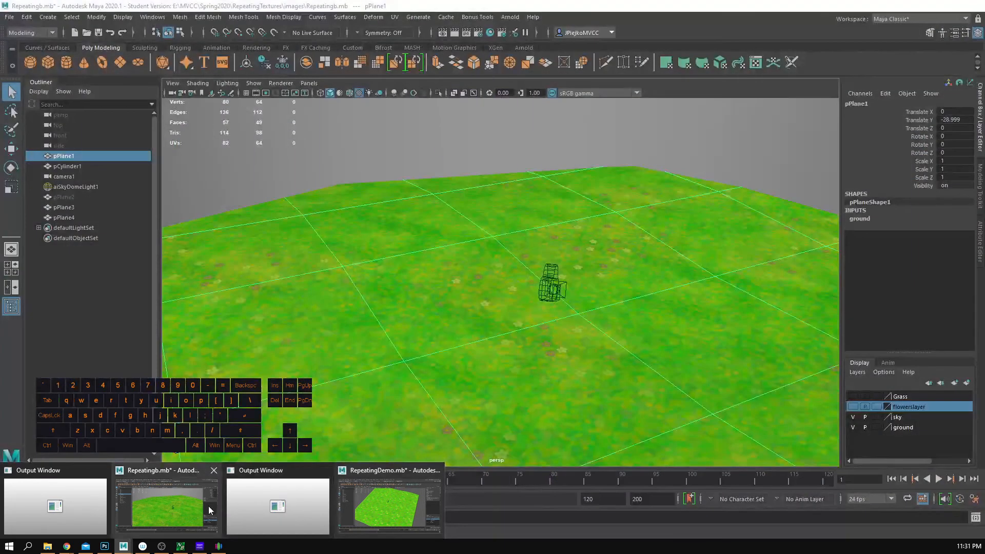
click(207, 505)
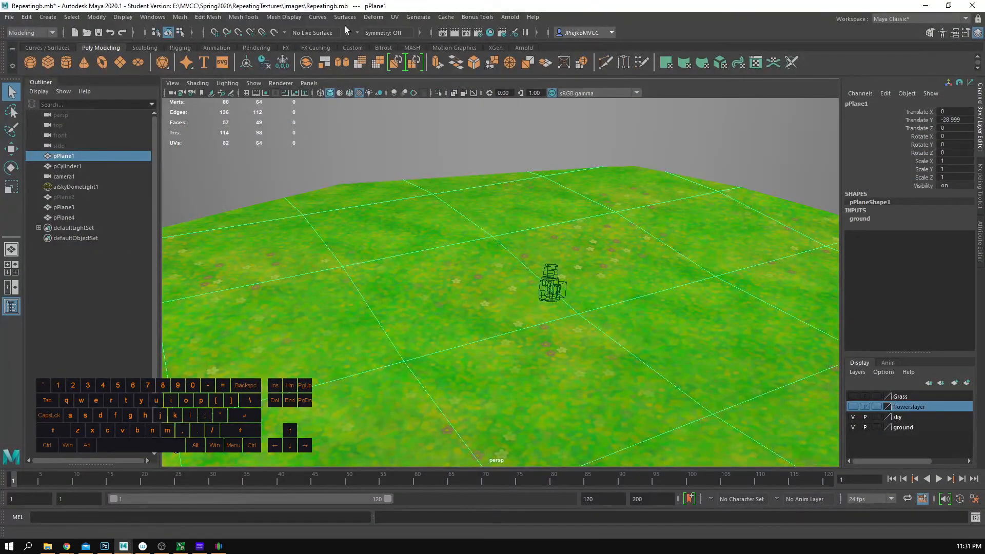
click(491, 34)
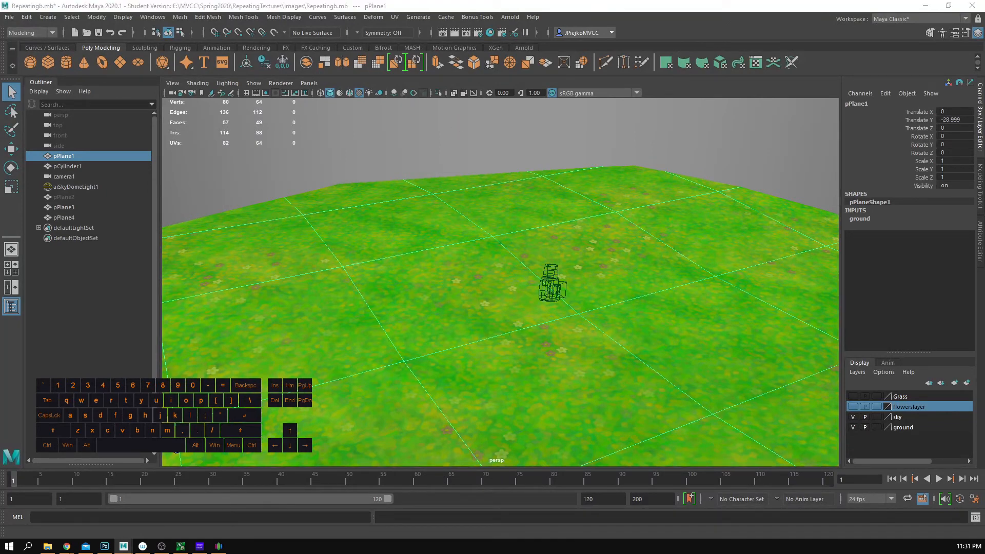
mouse_move(123, 546)
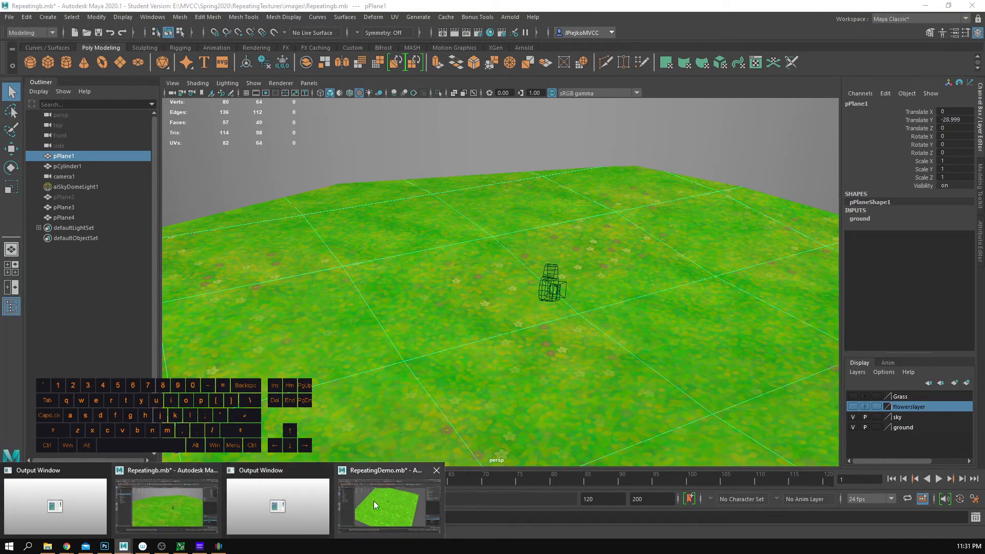
click(377, 503)
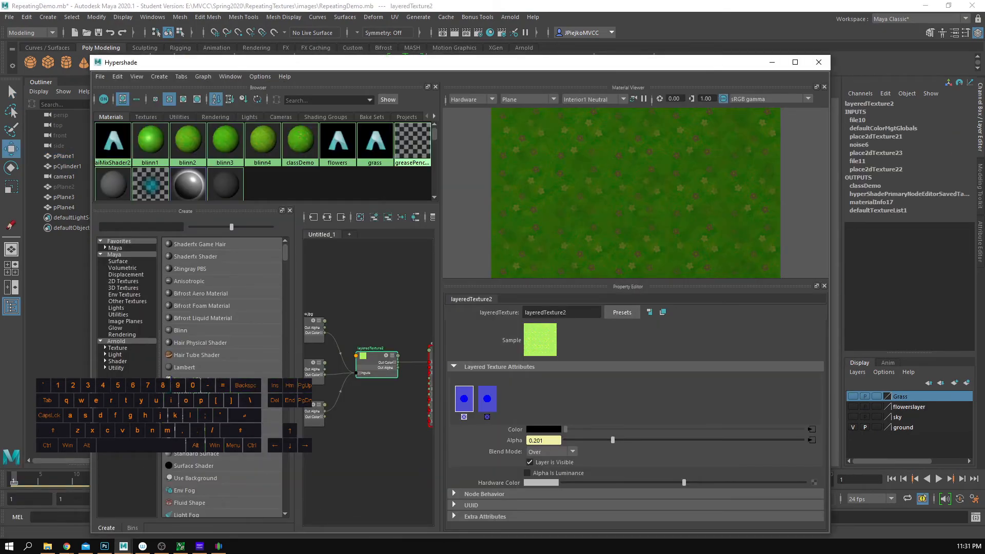
key(alt+Tab)
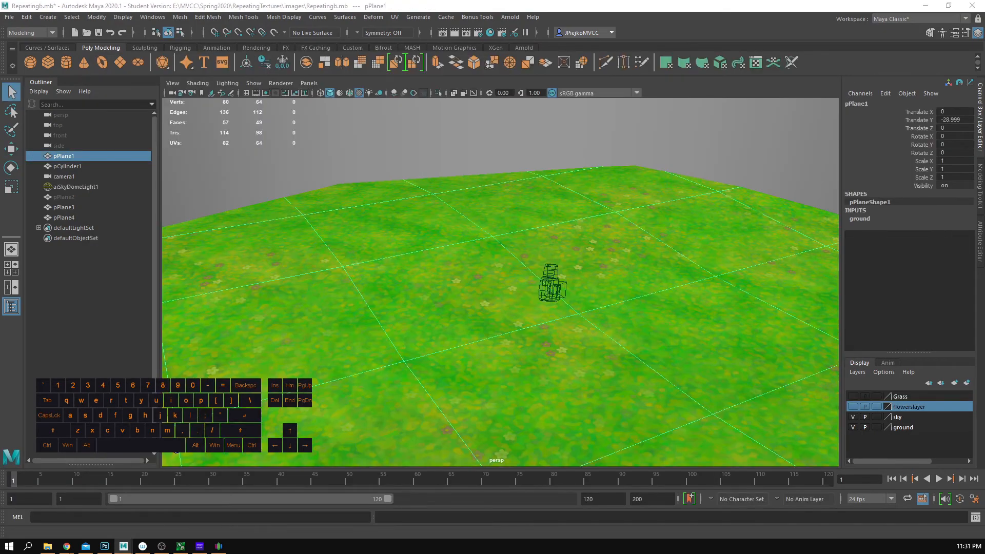
key(alt)
drag(719, 2, 515, 536)
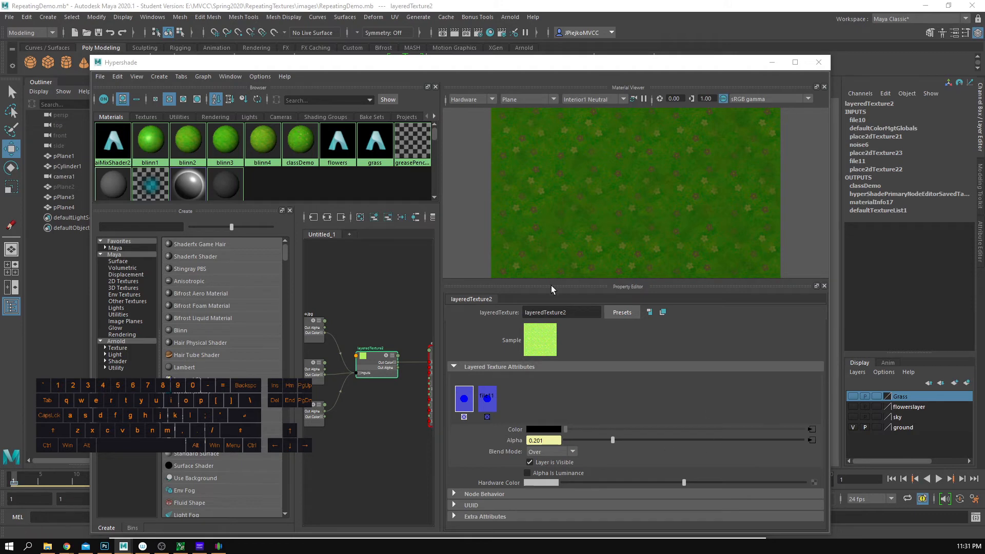
Step: Set the noise6 texture's ratio to 0, frequency ratio to 2.38 and time to 0.74
alt+middle_drag(343, 380, 460, 322)
click(343, 350)
click(382, 370)
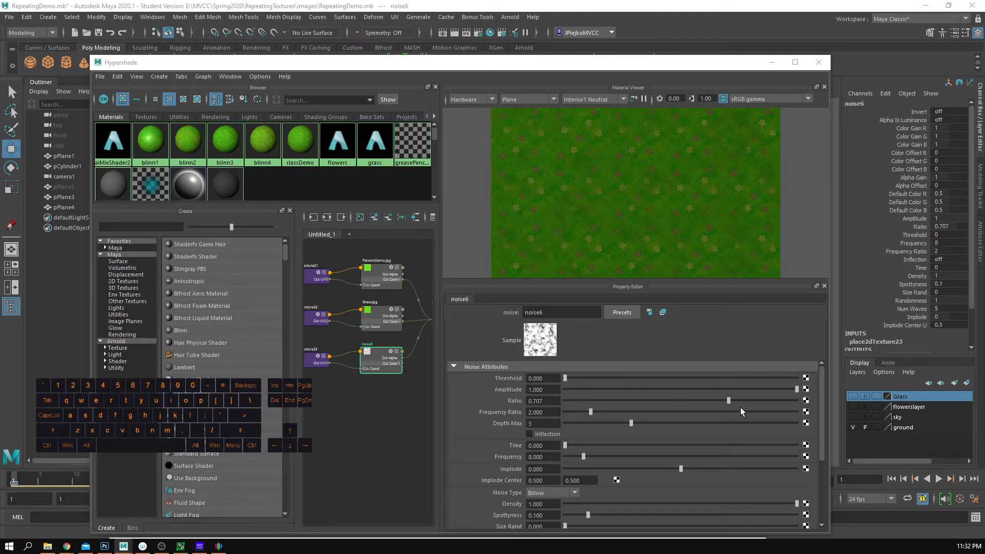
drag(728, 400, 569, 390)
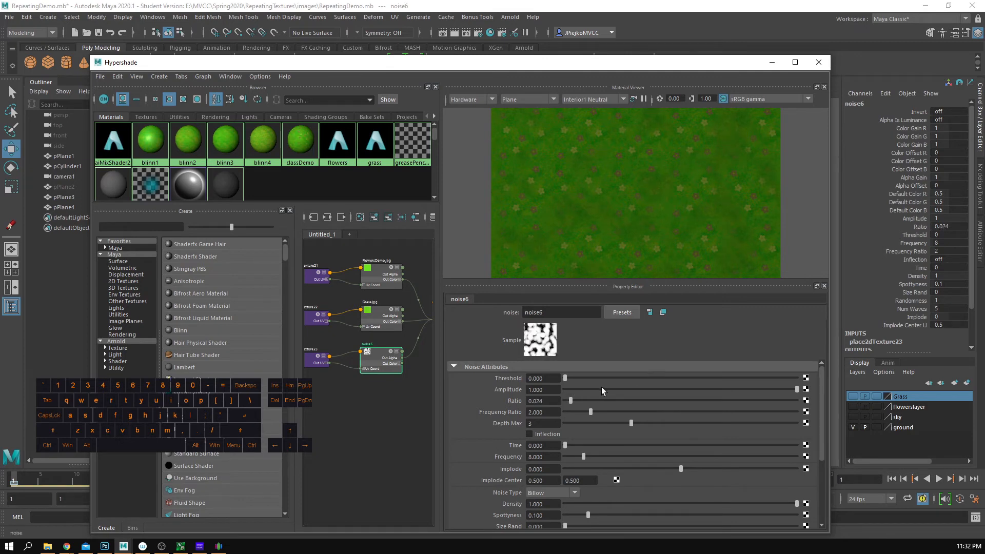
drag(751, 401, 454, 379)
drag(582, 411, 631, 412)
drag(571, 444, 734, 455)
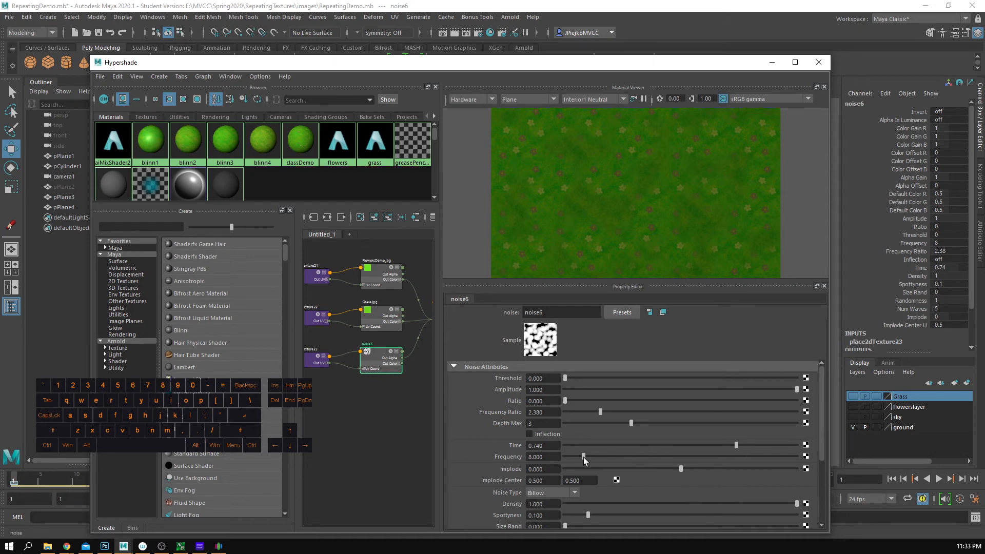
Step: Set the noise6 texture's frequency to about 8.444 and its density to about 0.593
mouse_move(623, 457)
mouse_down()
mouse_move(726, 455)
mouse_move(589, 453)
mouse_move(605, 455)
mouse_up()
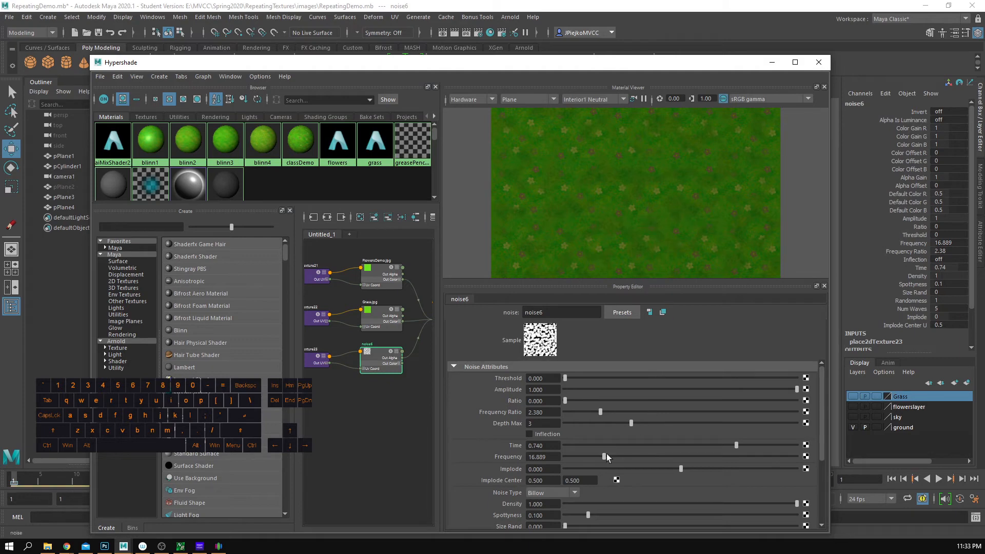
drag(601, 459, 584, 461)
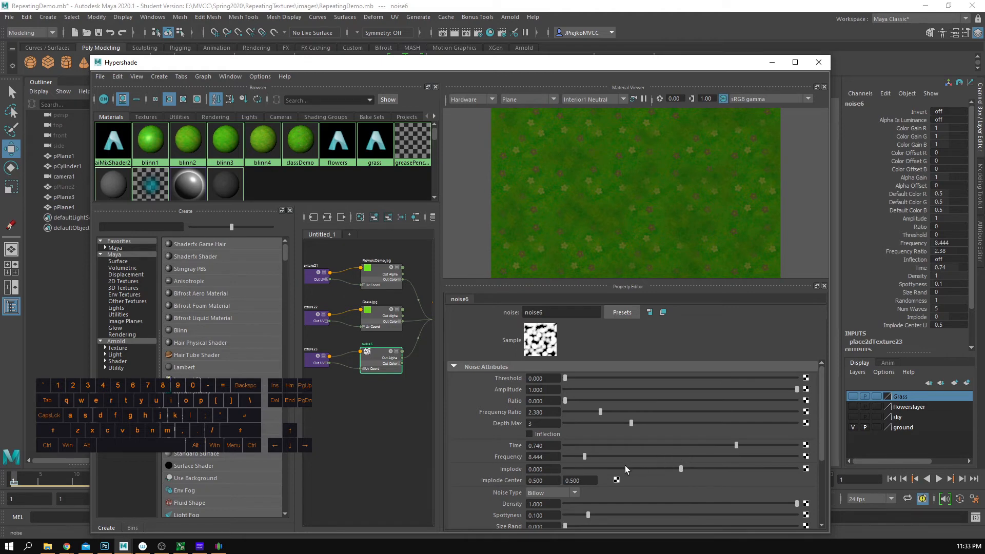
scroll(617, 498, down, 2)
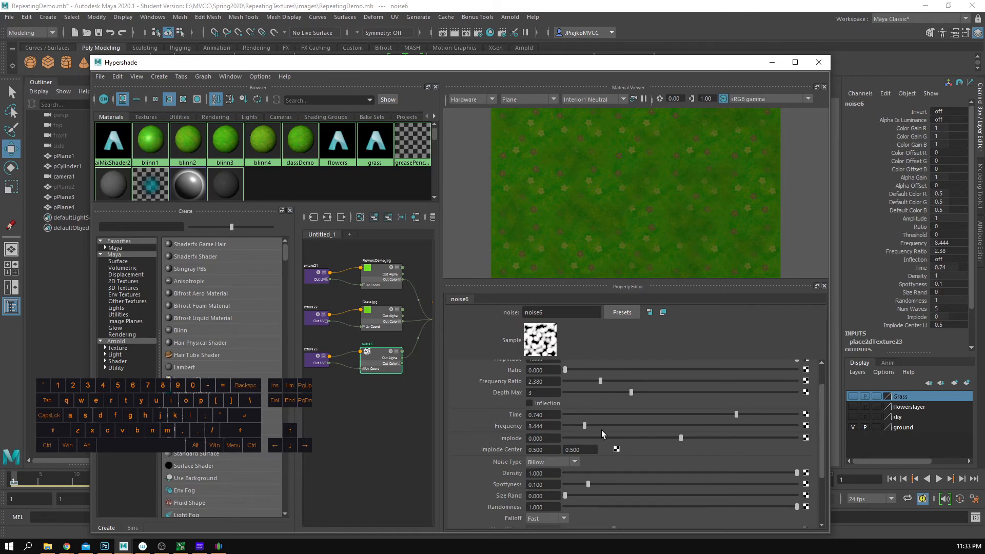
mouse_move(635, 471)
mouse_down()
mouse_move(577, 472)
mouse_move(648, 474)
mouse_up()
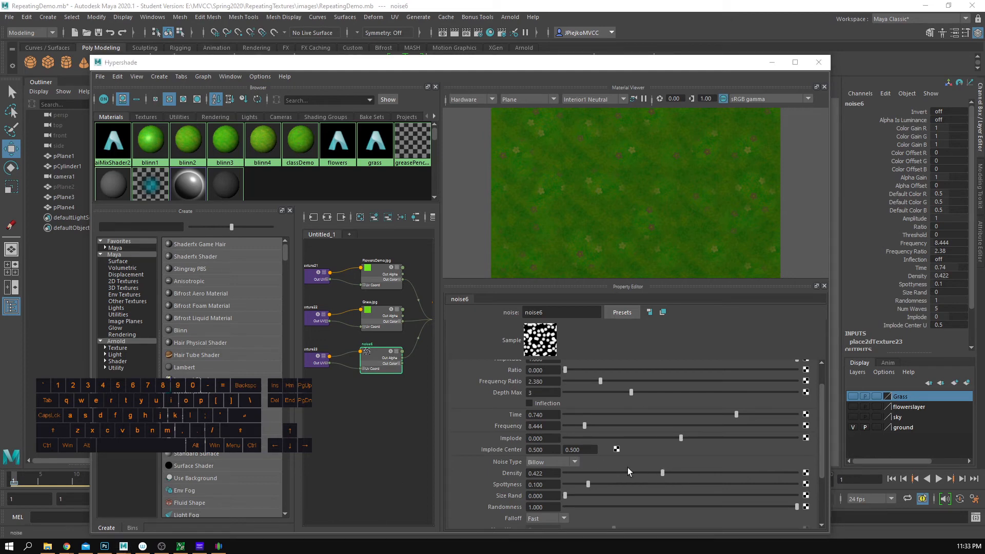
drag(661, 473, 699, 470)
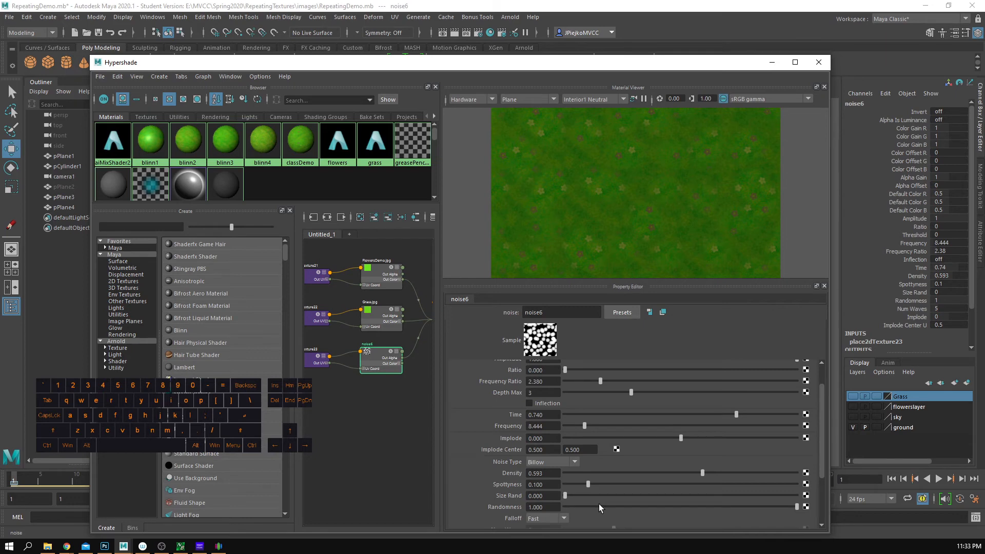
Step: Try the Linear, Bubble and Fast falloffs on the noise6 texture and settle on Linear
scroll(539, 492, down, 2)
click(558, 488)
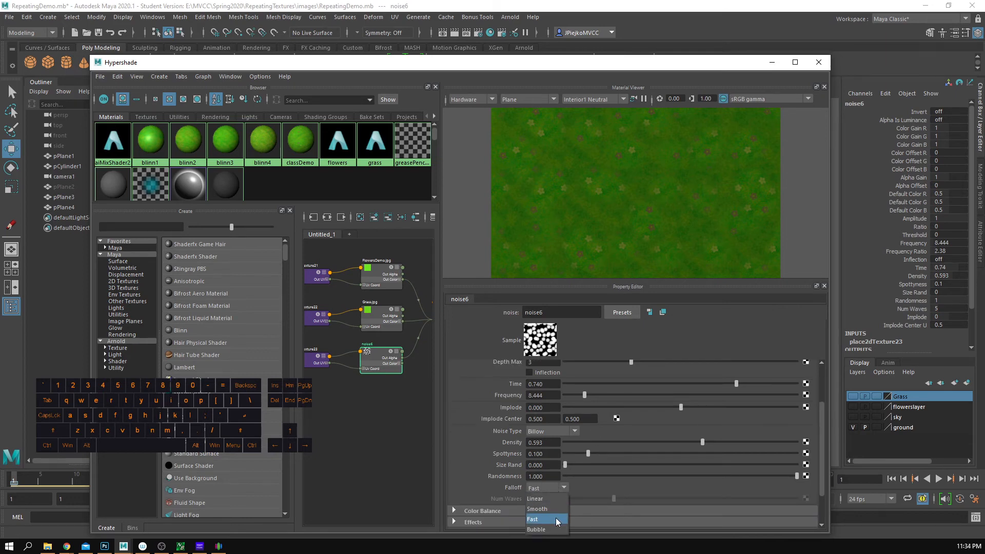
click(550, 501)
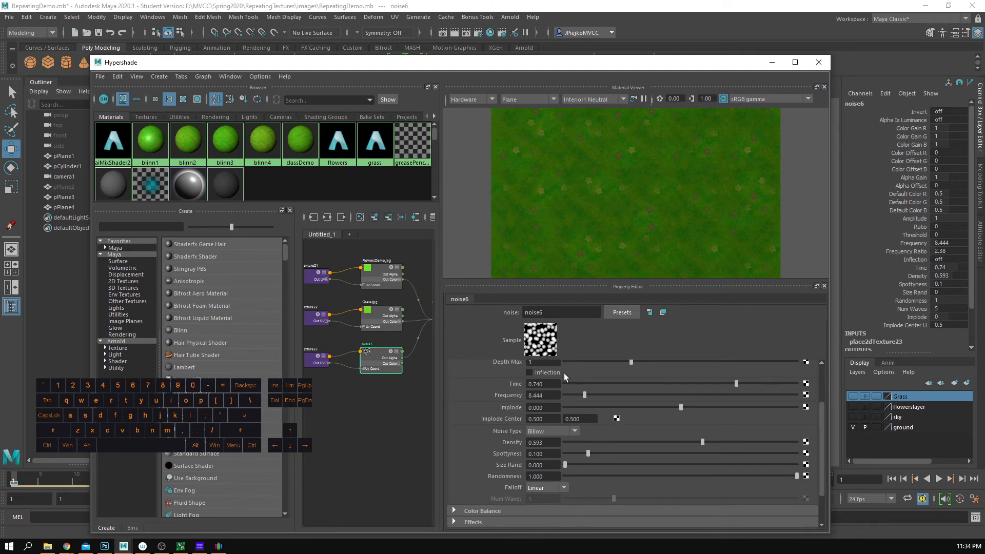
click(563, 486)
click(548, 533)
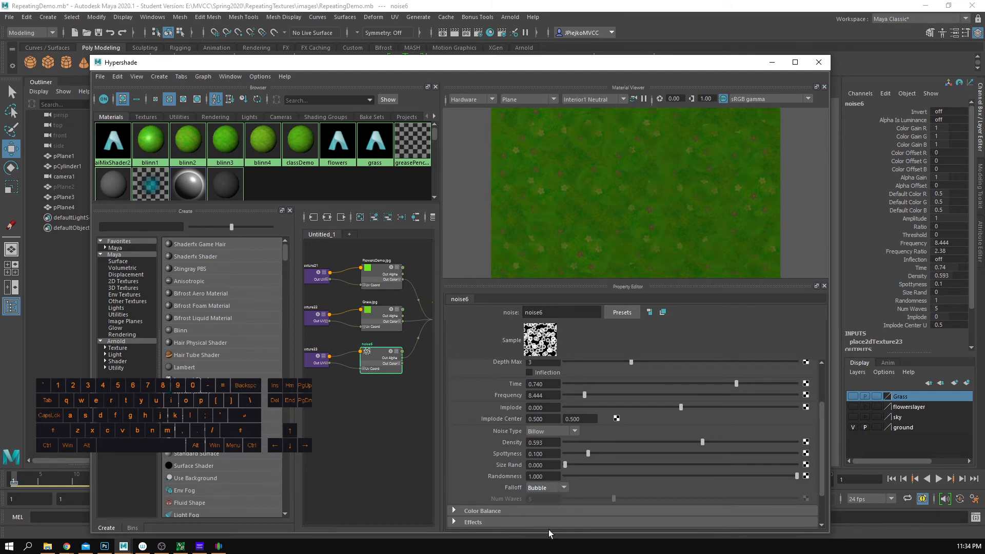
click(538, 487)
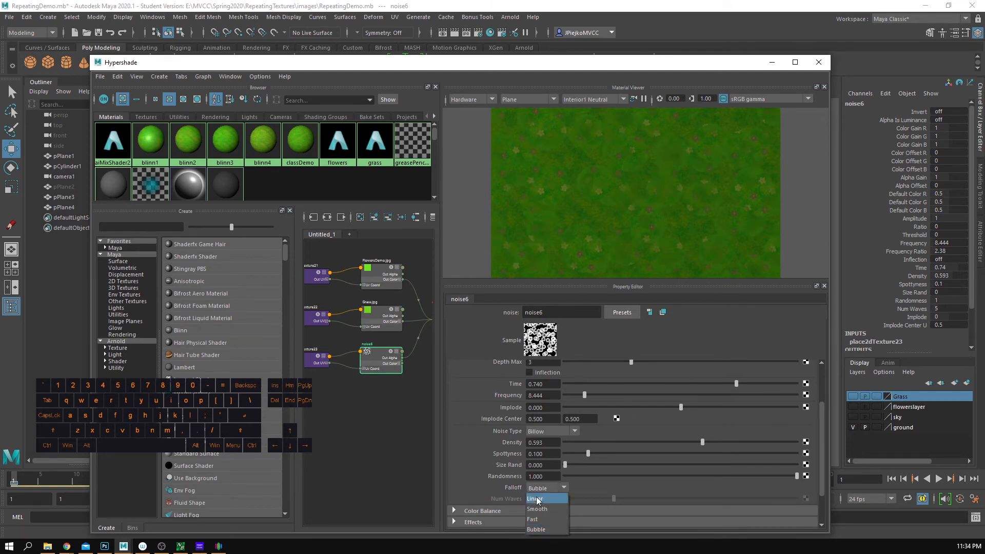
click(536, 522)
click(556, 488)
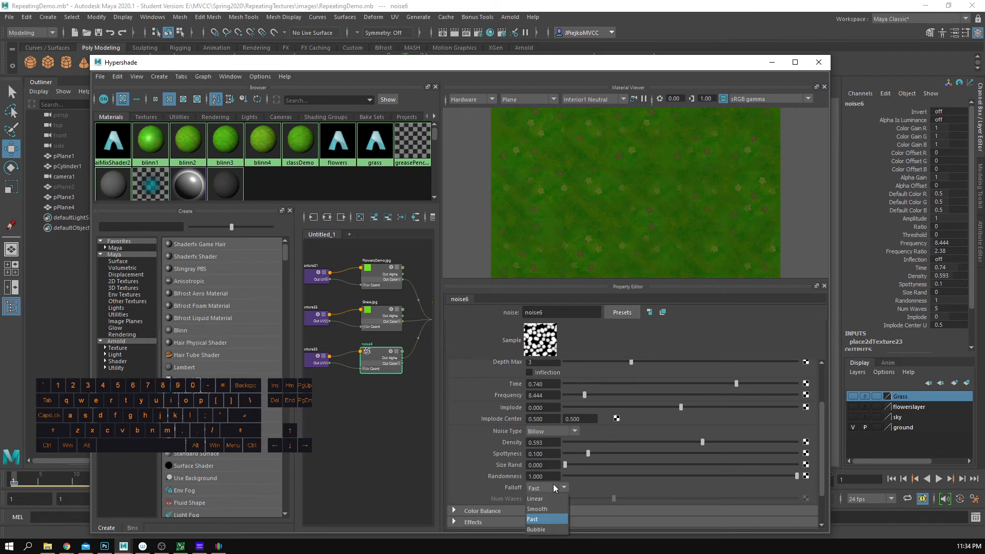
click(554, 500)
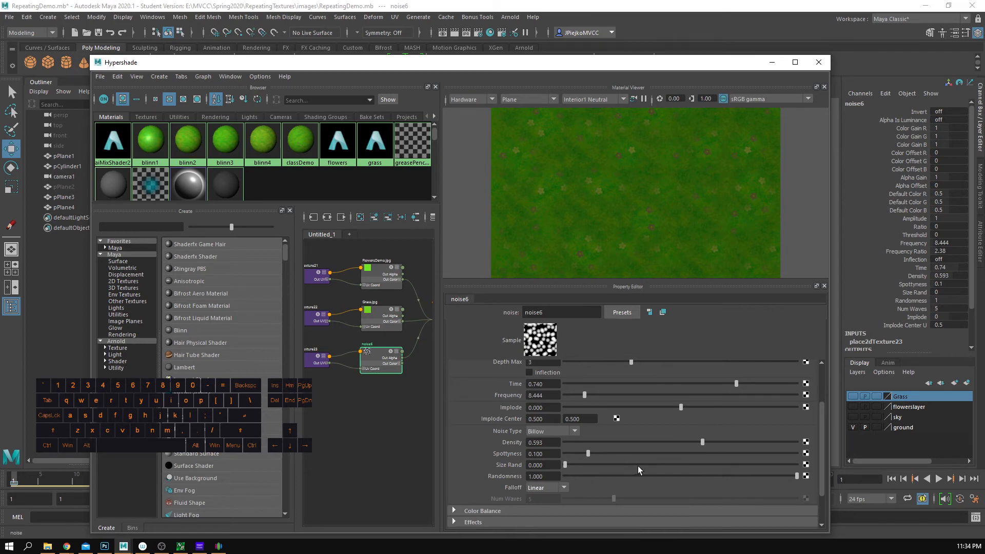
Step: Set noise6's randomness to about 0.842, size rand to 0.1 and density to about 0.598, and close the Hypershade
drag(778, 475, 755, 476)
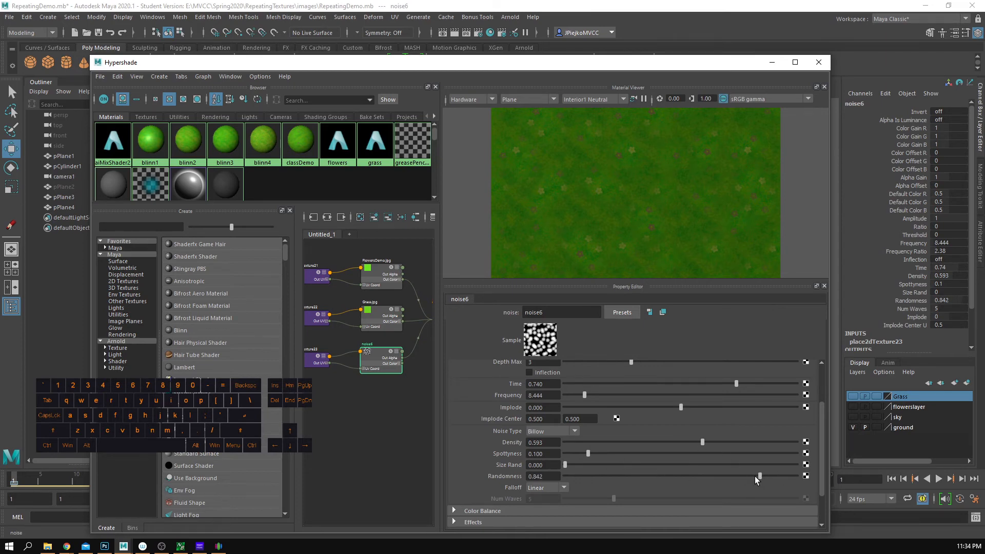
drag(679, 465, 702, 447)
click(818, 62)
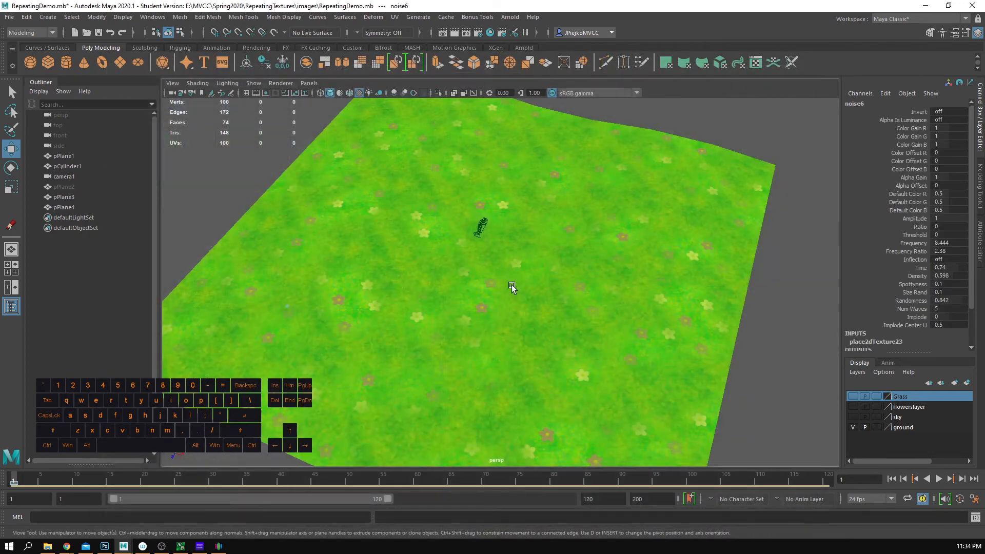
Step: Look through camera1 in the viewport and inspect the flowers on the ground plane
click(313, 84)
mouse_move(352, 100)
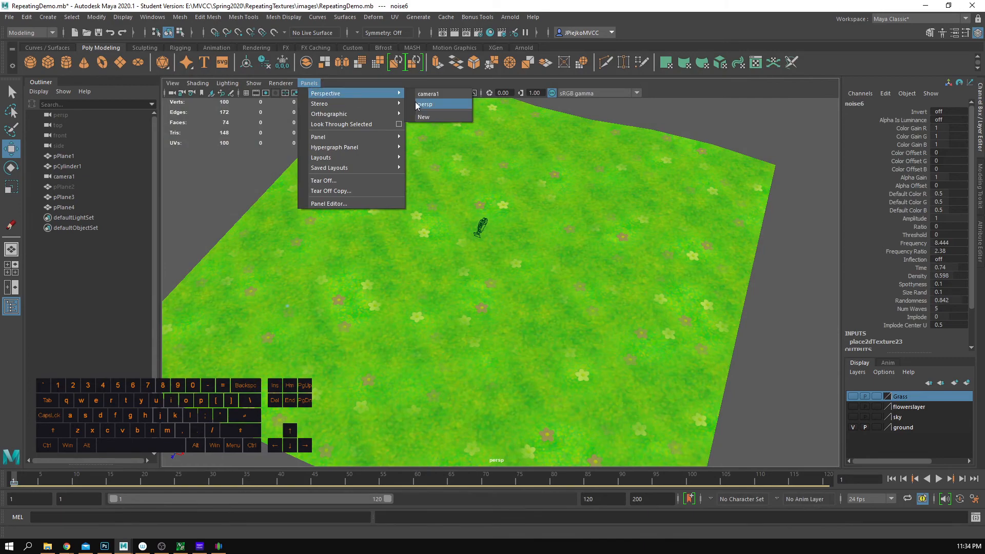
click(426, 109)
alt+drag(453, 253, 622, 257)
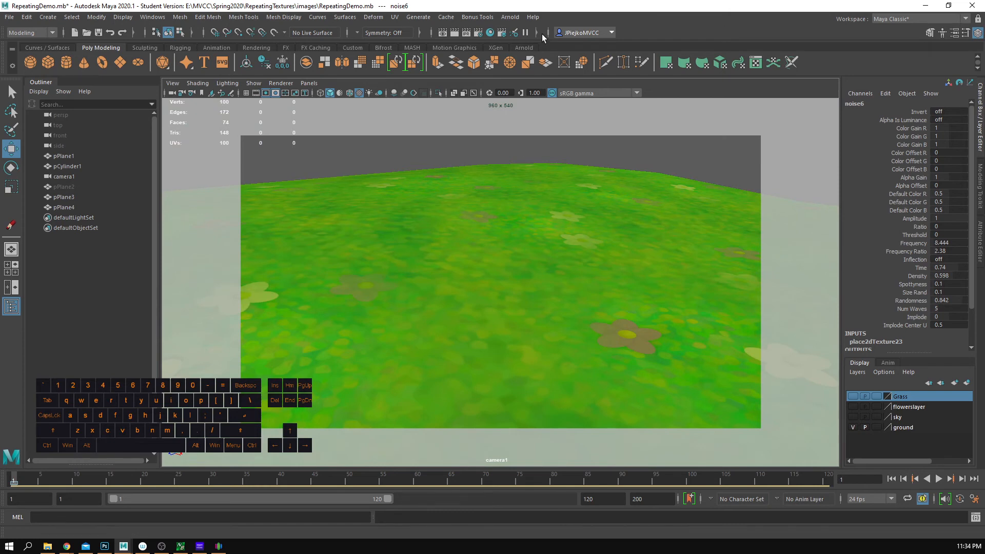
Step: Reopen the Hypershade and set the Repeat UV of place2dTexture21 to 8 by 8
click(490, 32)
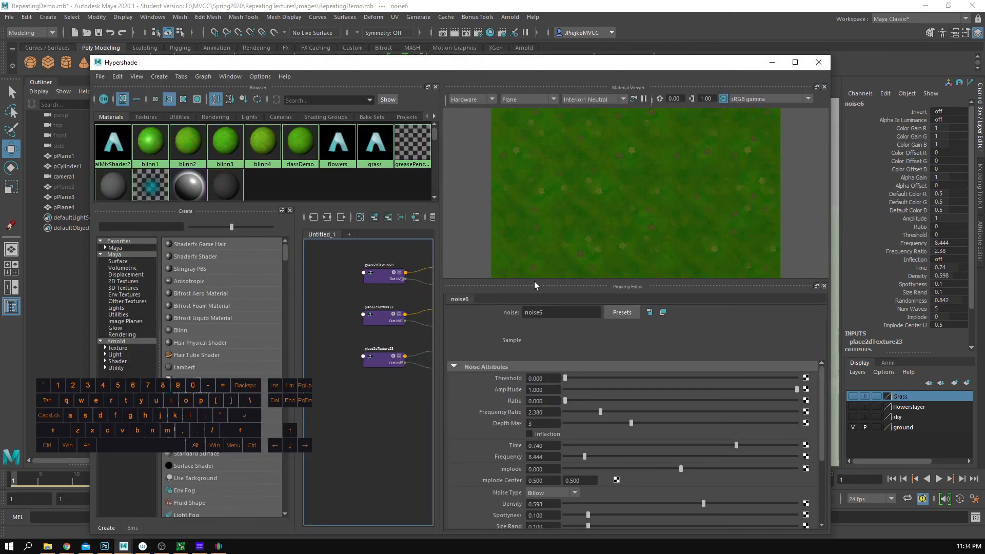
alt+right_drag(380, 332, 410, 333)
click(334, 290)
alt+middle_drag(370, 322, 441, 361)
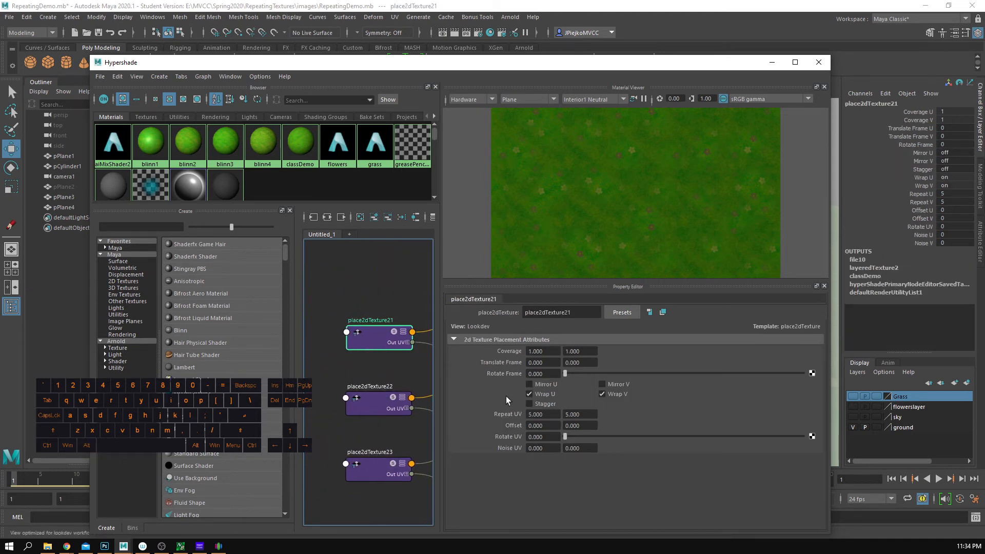
click(551, 415)
text(8)
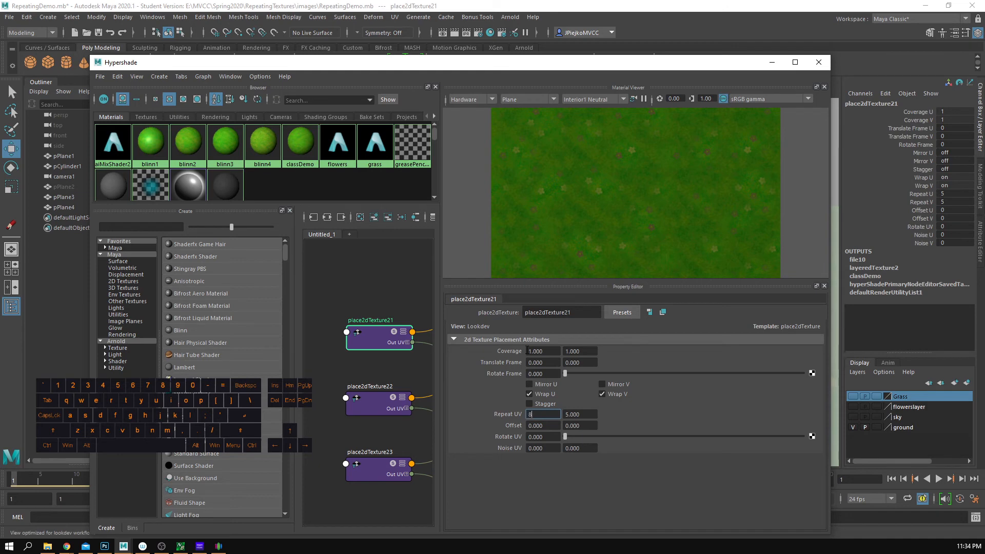
key(Tab)
text(8)
key(Return)
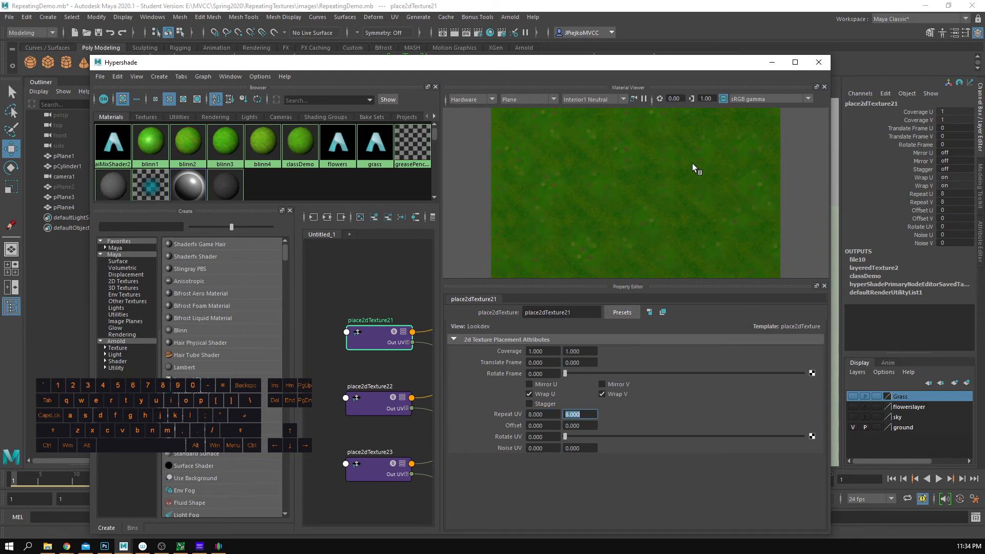
Step: Check place2dTexture22's repeat values and examine the flower size and spacing on the ground through camera1
click(379, 413)
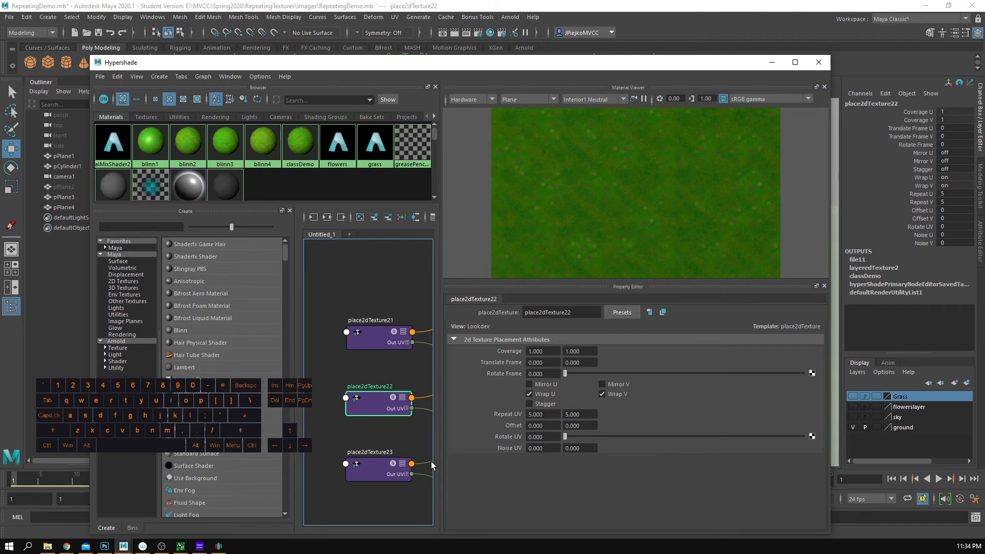
click(774, 63)
alt+drag(389, 237, 468, 235)
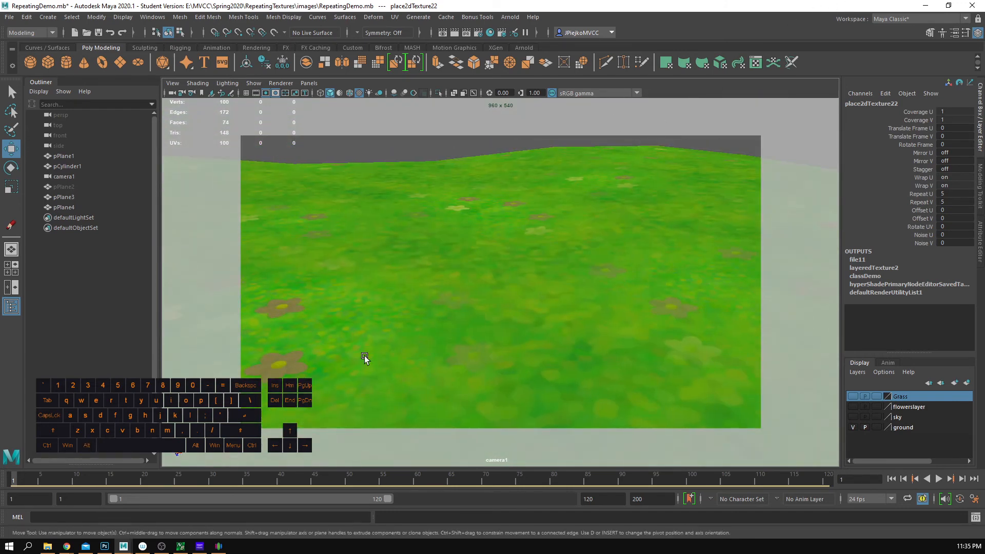
Step: Set the Repeat UV of place2dTexture21, which feeds the flowers image, to 10 by 10
click(489, 33)
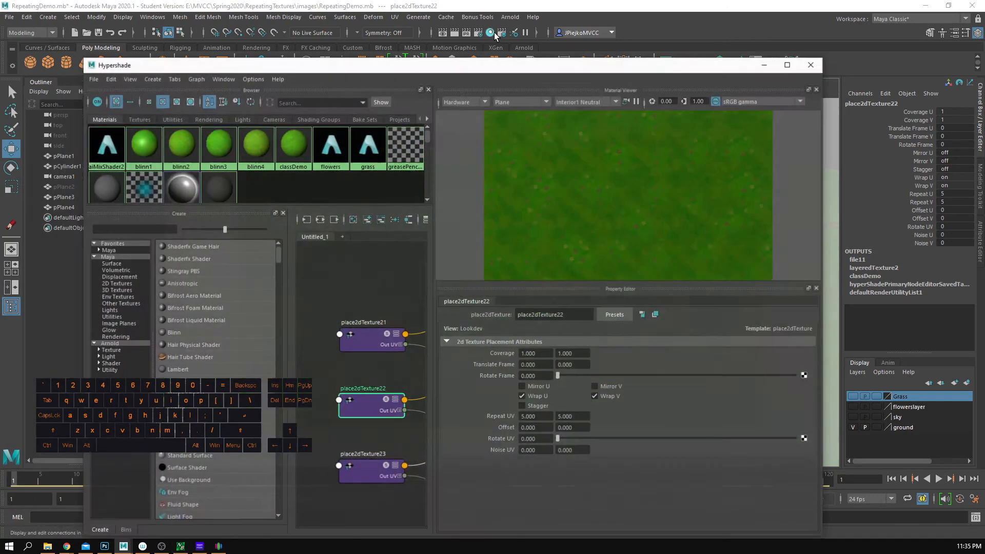
click(362, 345)
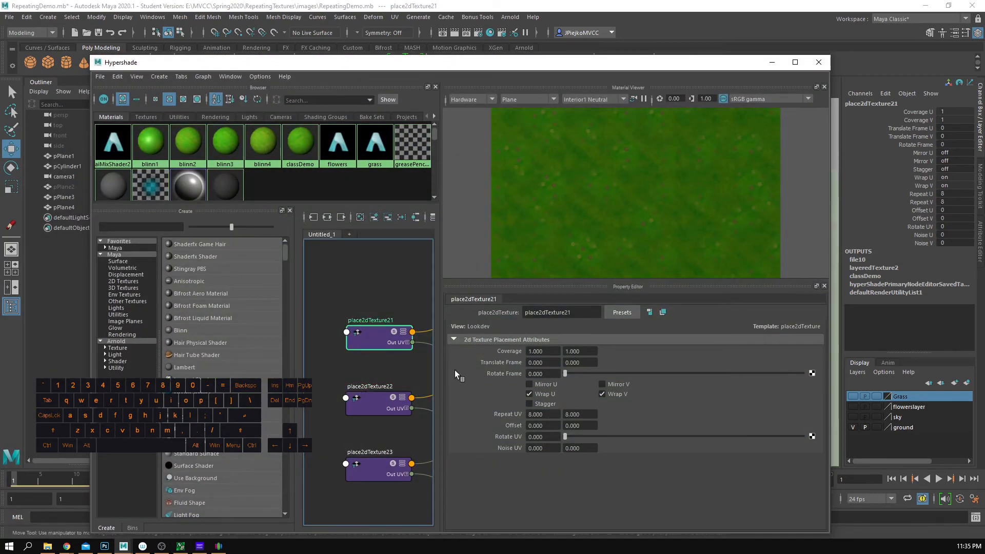
click(543, 414)
text(10)
key(Tab)
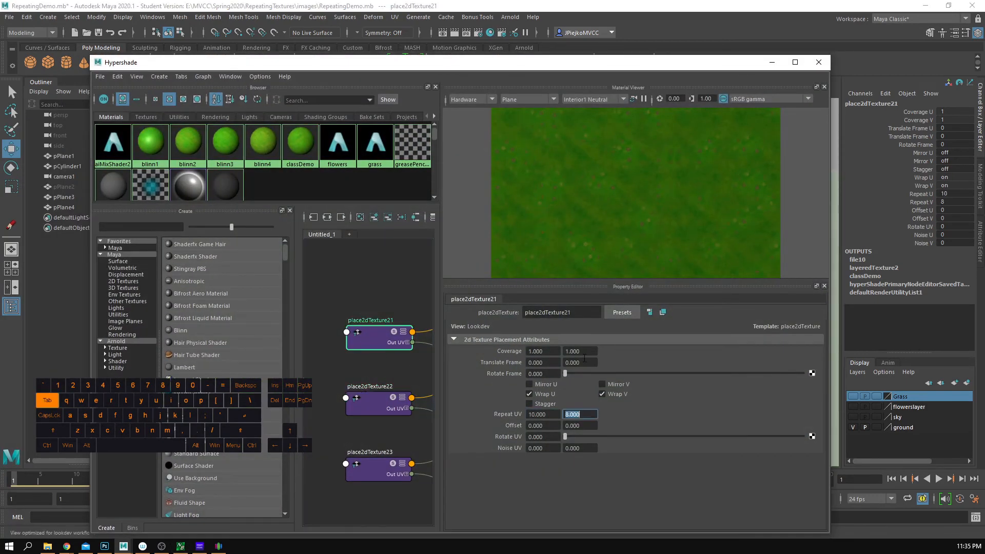
text(10)
key(Tab)
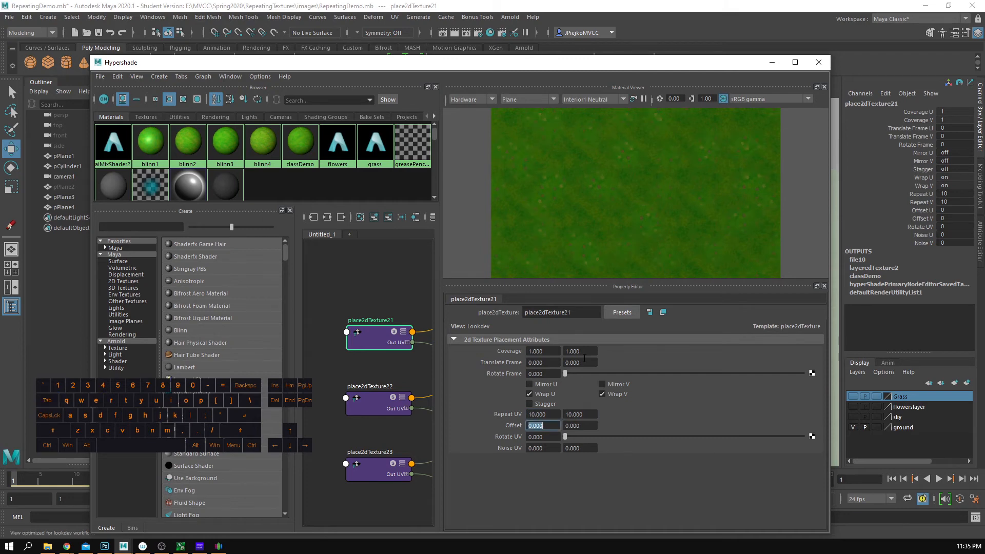
Step: Set the Repeat UV of place2dTexture22, which feeds the grass image, to 8 by 8 and review the ground through camera1
click(368, 406)
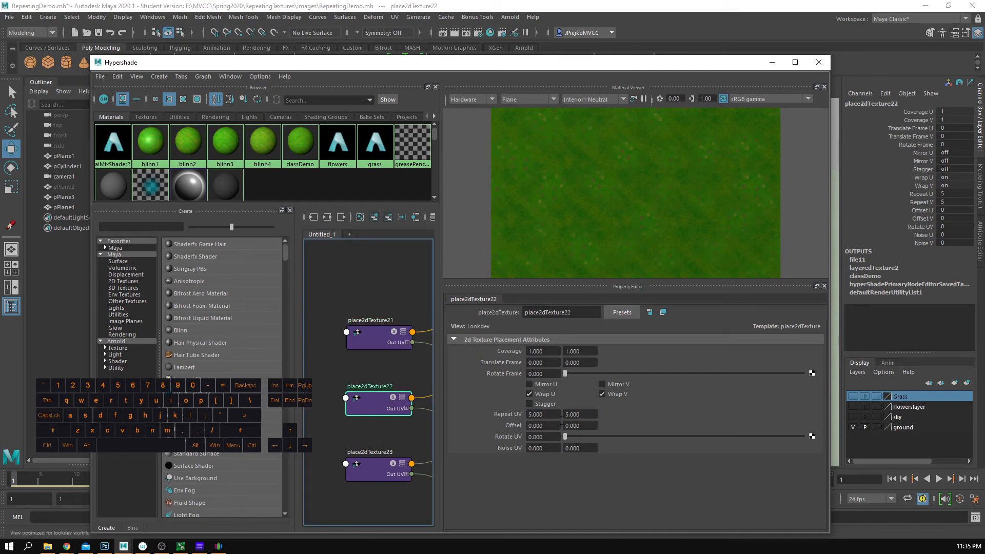
click(543, 414)
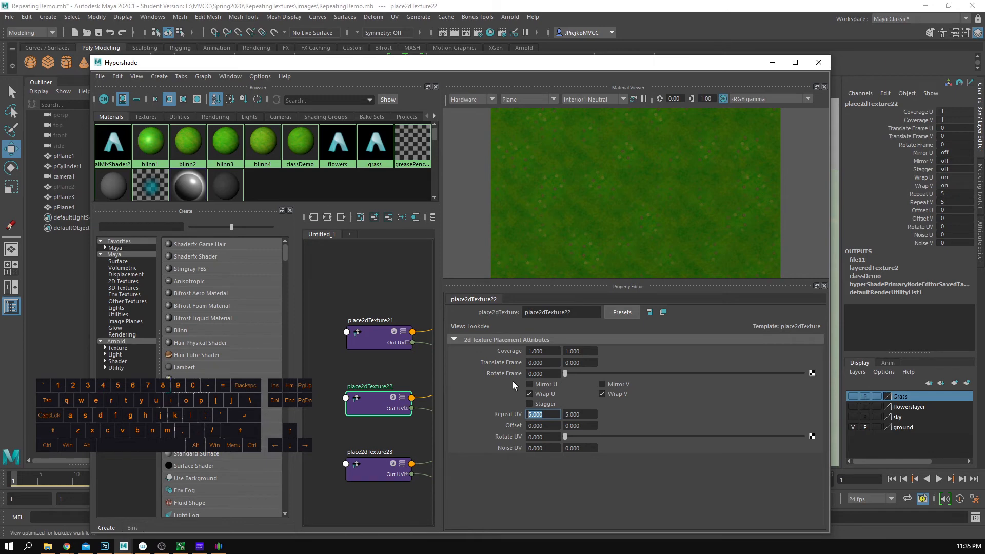
text(8)
key(Tab)
text(8)
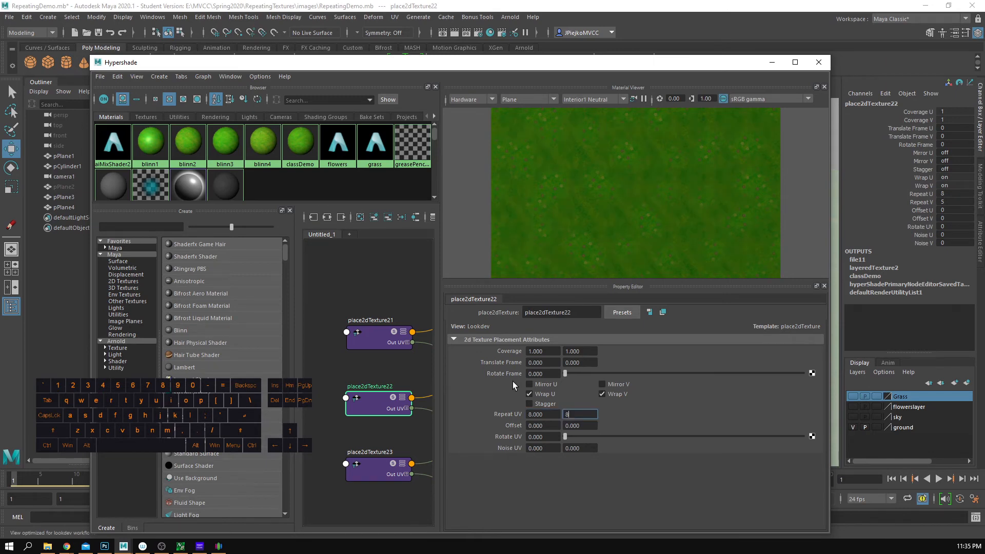
key(Return)
click(770, 63)
alt+drag(521, 307, 437, 293)
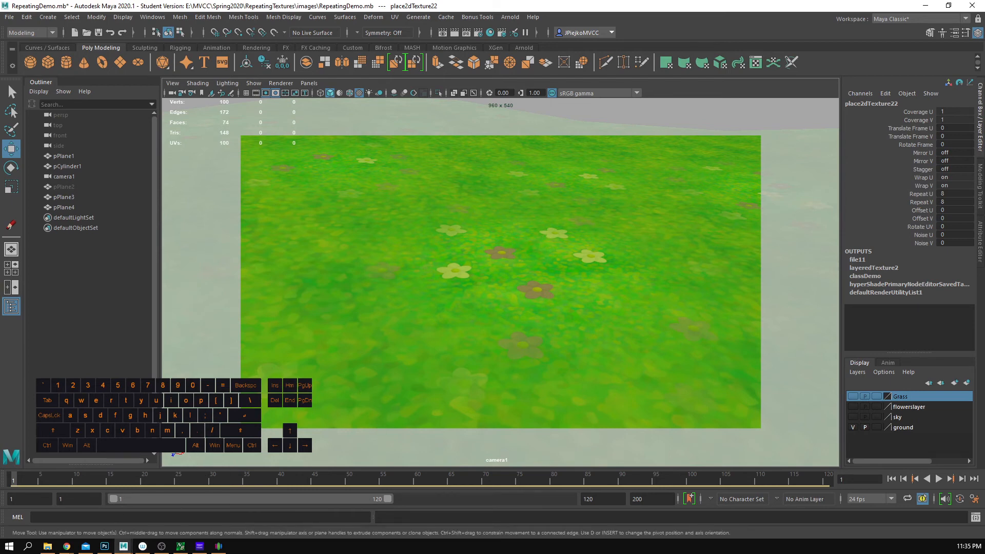
Step: Switch to Photoshop and start saving the flower image under a new name in JPEG format
click(104, 546)
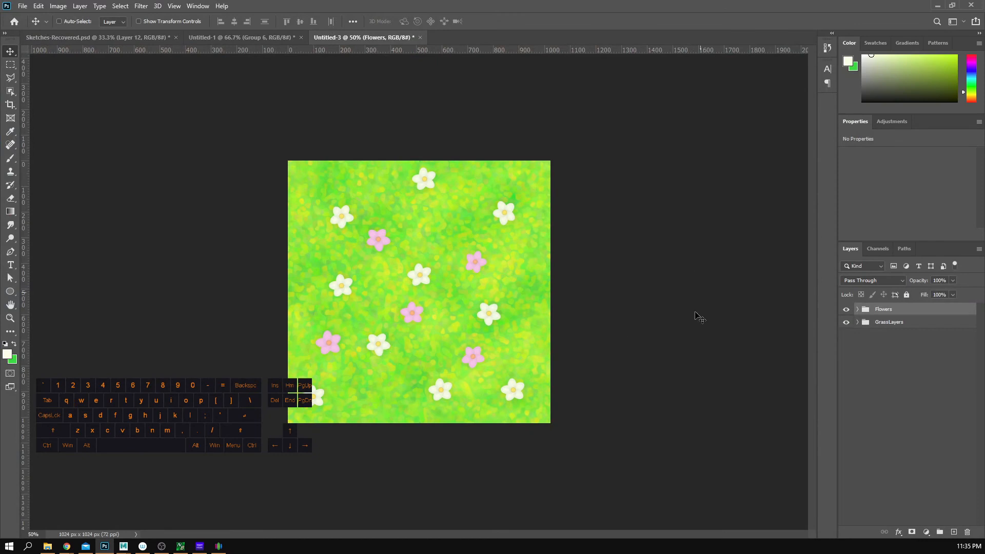
click(23, 6)
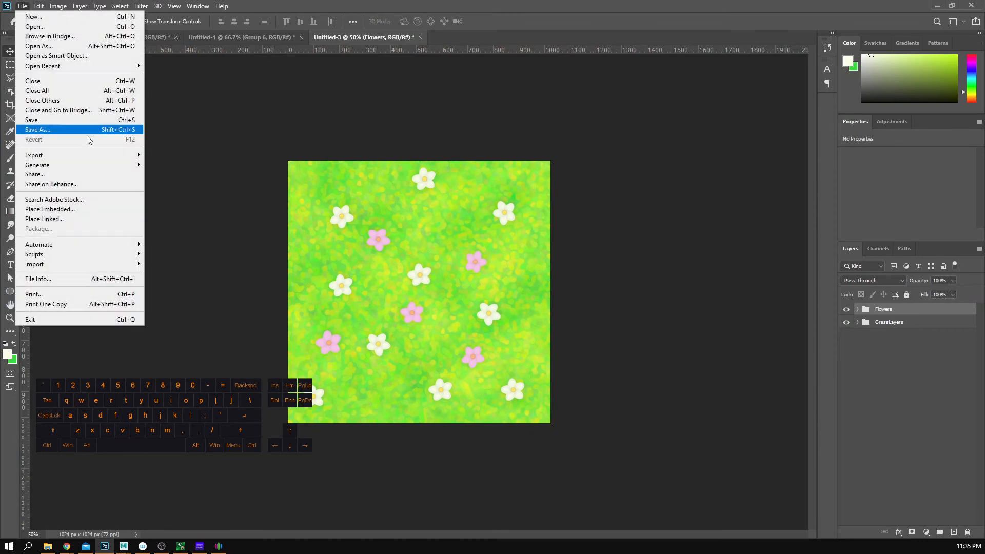
click(71, 130)
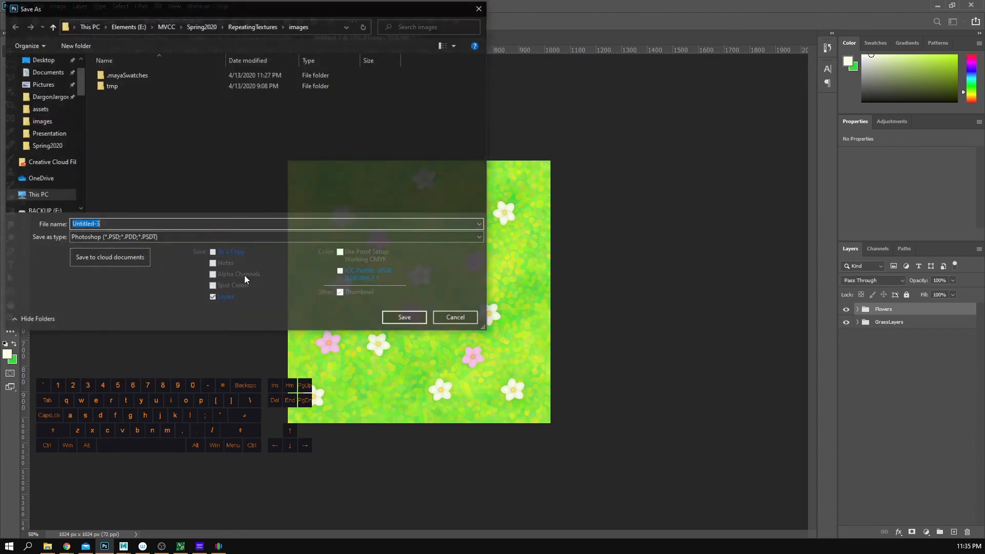
click(155, 238)
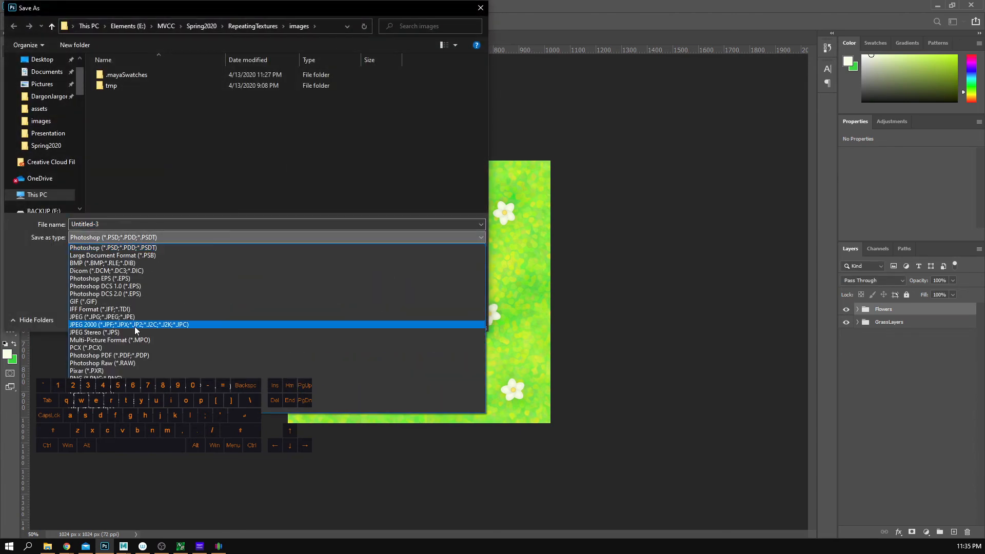
click(132, 311)
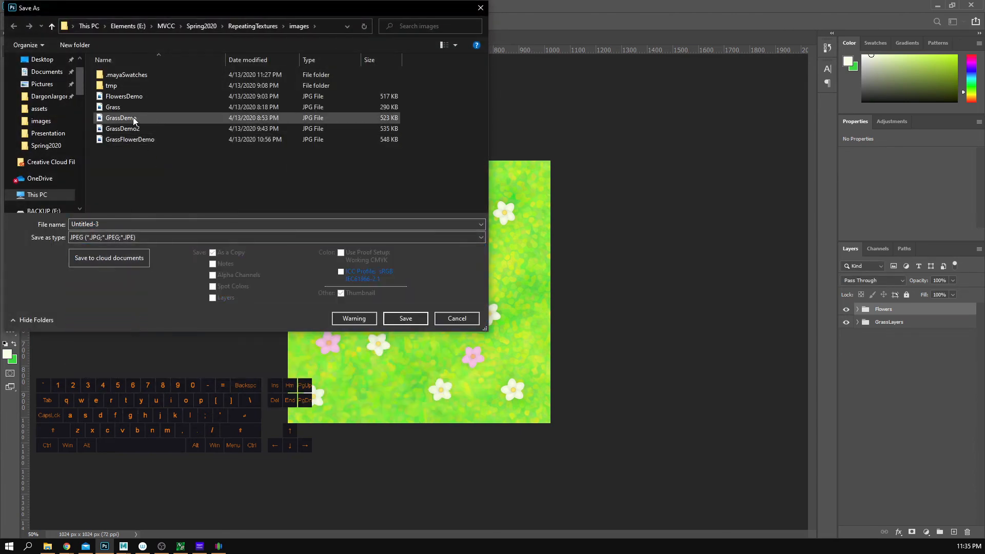
Step: Name the JPEG FlowersClassDemo, save it in the RepeatingTextures images folder, and return to Maya
click(127, 97)
double_click(107, 224)
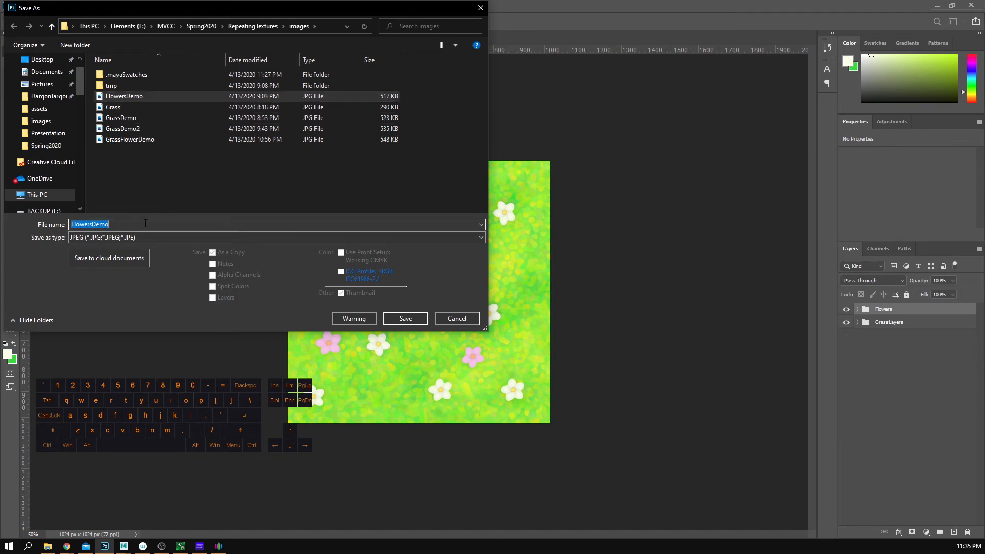
key(Right)
key(BackSpace)
key(BackSpace)
key(BackSpace)
key(BackSpace)
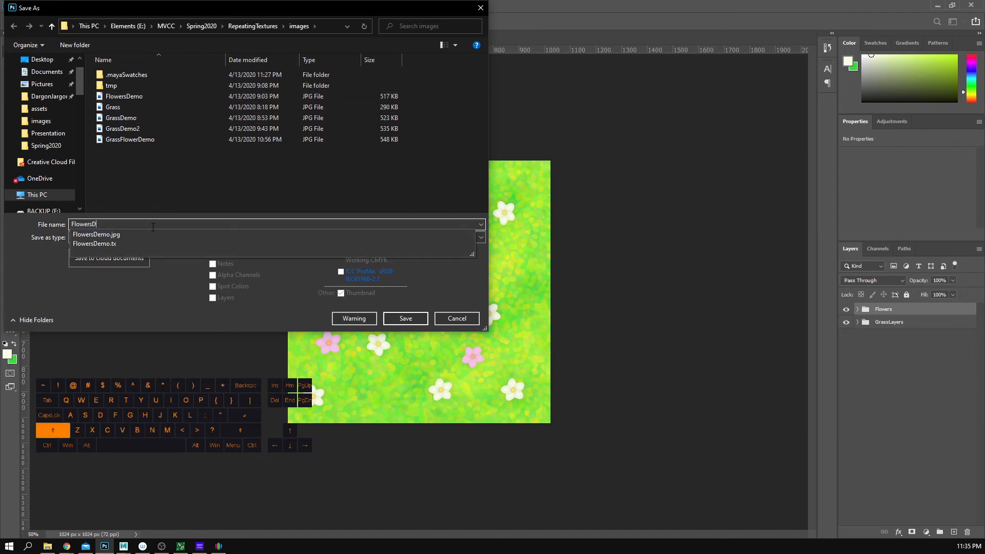
text(ClassDemo)
key(Return)
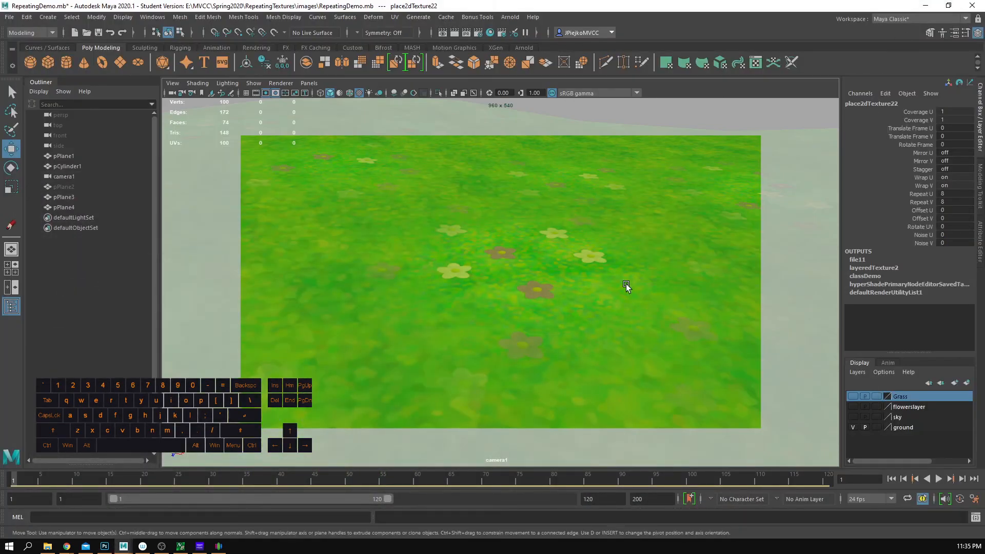
Step: Reopen the Hypershade and replace the image of the FlowersDemo.jpg file node with FlowersClassDemo.jpg
click(490, 33)
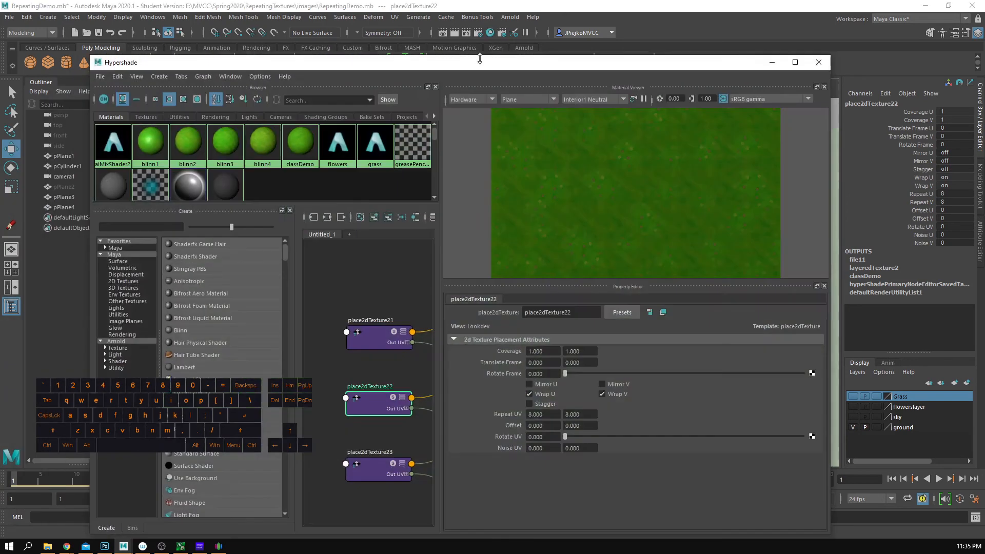
alt+middle_drag(383, 298, 328, 270)
alt+scroll(404, 298, down, 2)
alt+right_drag(405, 299, 353, 302)
alt+middle_drag(353, 302, 323, 303)
alt+right_drag(323, 303, 426, 325)
alt+middle_drag(395, 323, 386, 315)
alt+right_drag(387, 315, 408, 314)
alt+middle_drag(408, 315, 363, 330)
click(364, 330)
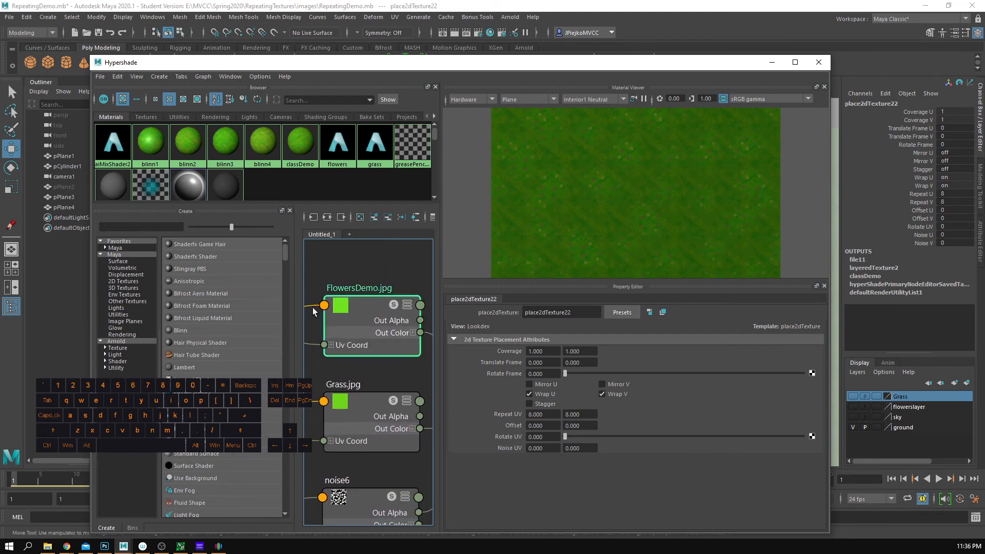
click(814, 383)
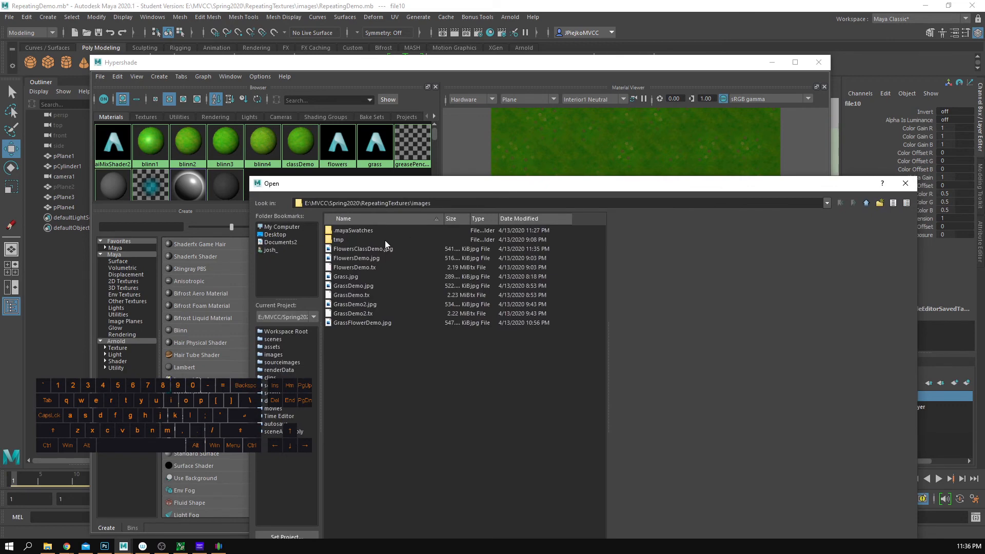
click(382, 250)
drag(759, 183, 528, 114)
click(656, 491)
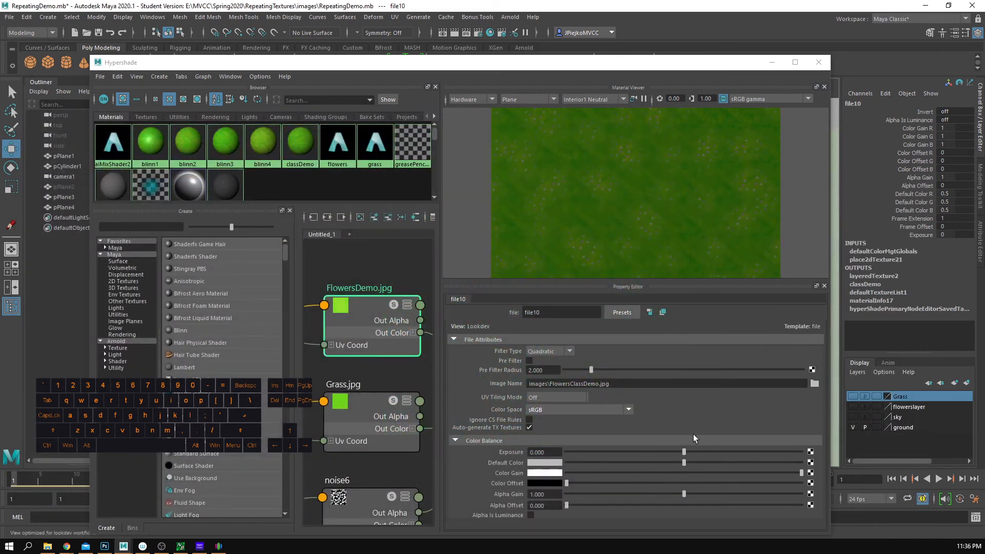
Step: Minimize the Hypershade, switch the viewport from camera1 to the persp view, and examine the new flowers on the ground up close
click(773, 64)
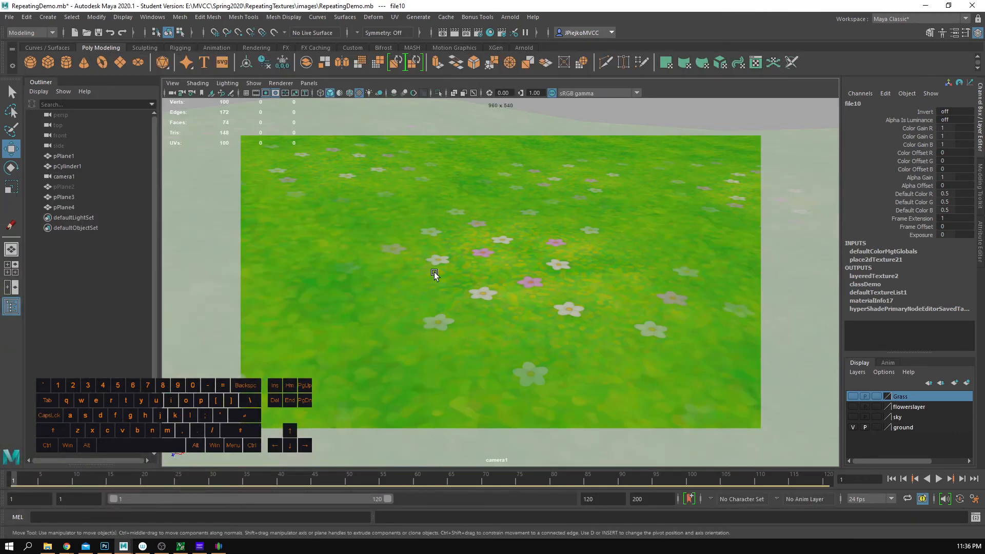
click(306, 84)
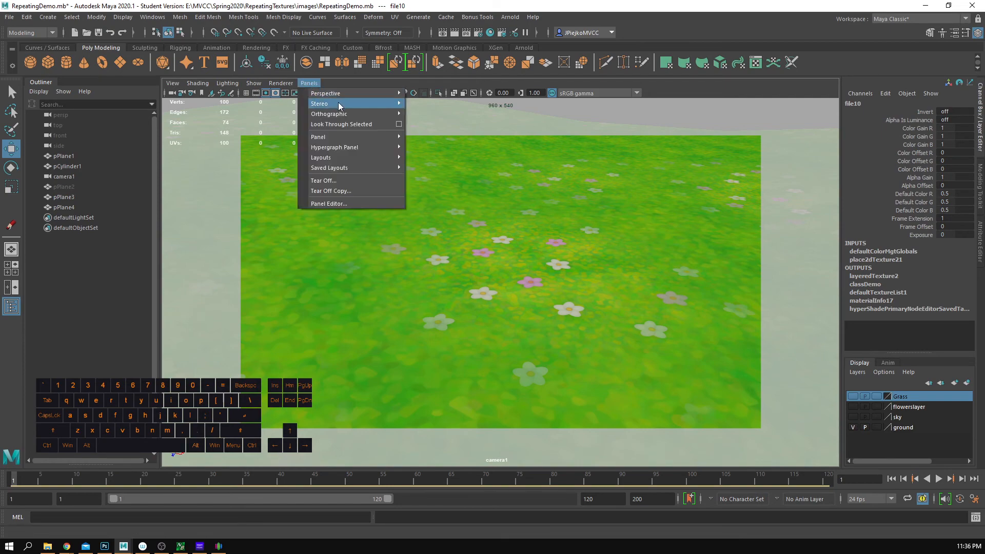
mouse_move(354, 93)
click(425, 105)
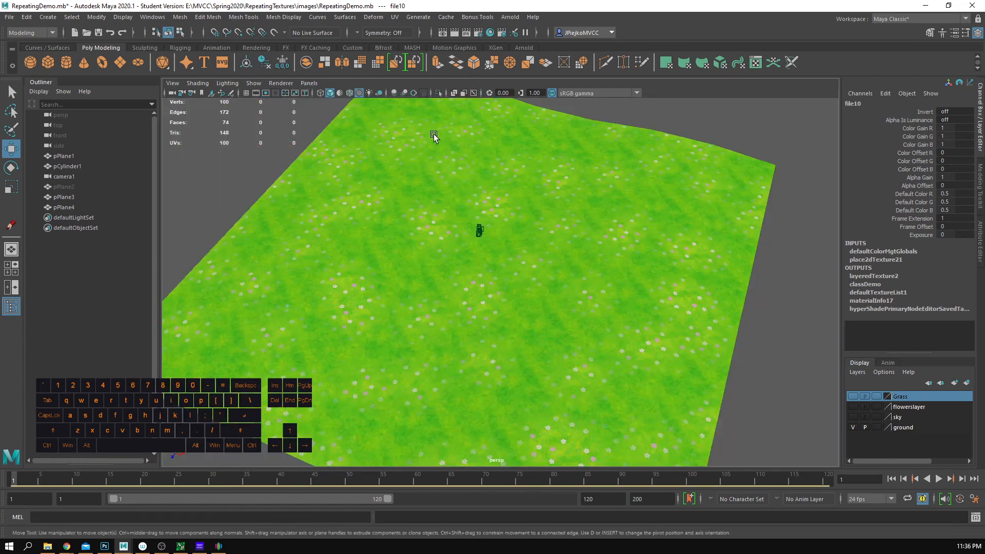
alt+drag(433, 132, 978, 391)
alt+drag(497, 385, 642, 214)
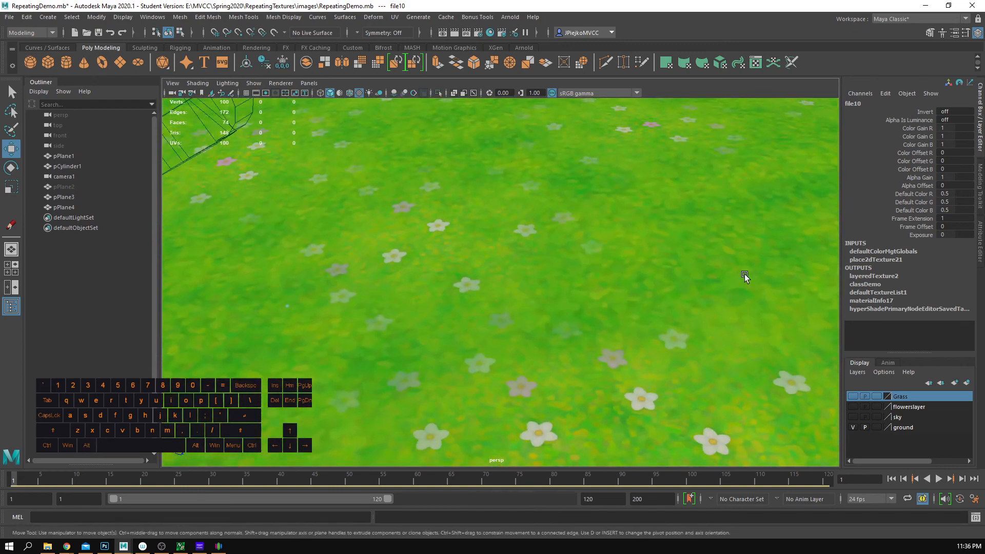
alt+drag(743, 274, 609, 314)
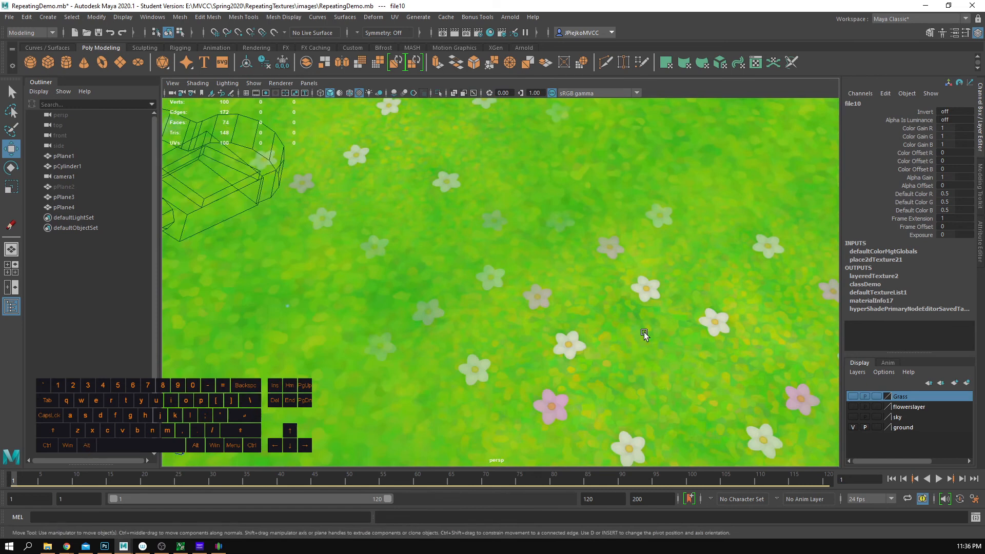
mouse_move(621, 342)
alt+mouse_down()
mouse_move(630, 350)
mouse_move(623, 328)
alt+mouse_up()
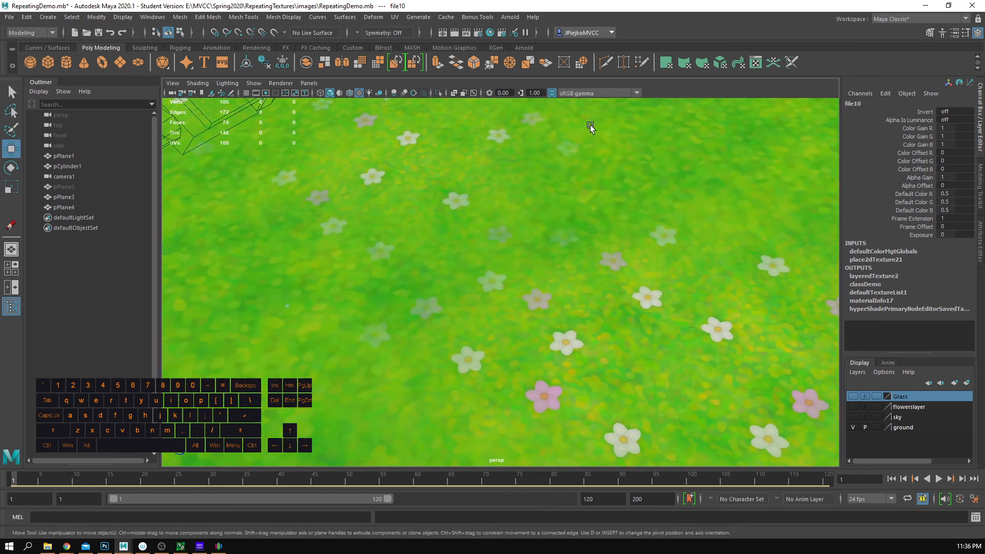
Step: Reopen the Hypershade, widen its node graph area, and check the repeat values of place2dTexture21
click(490, 33)
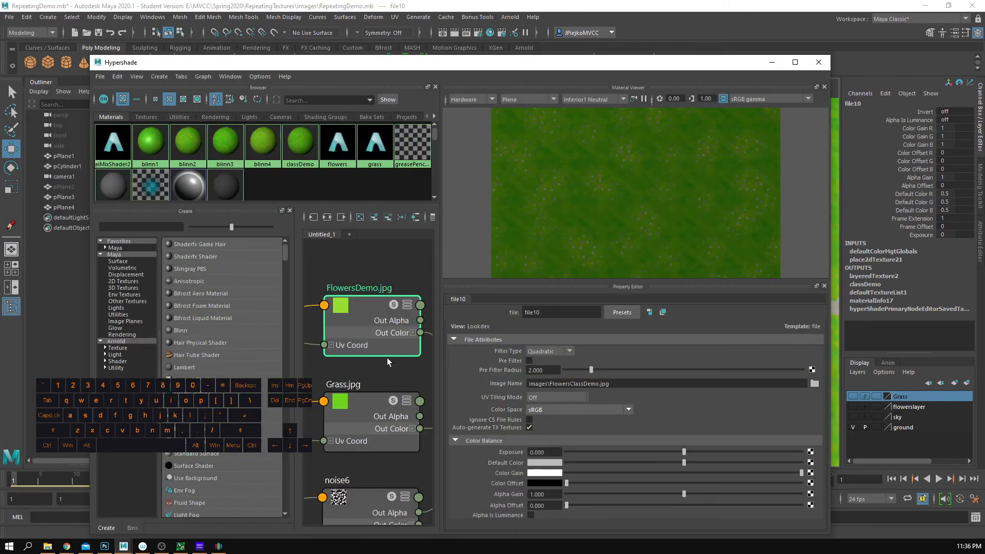
alt+middle_drag(364, 334, 451, 348)
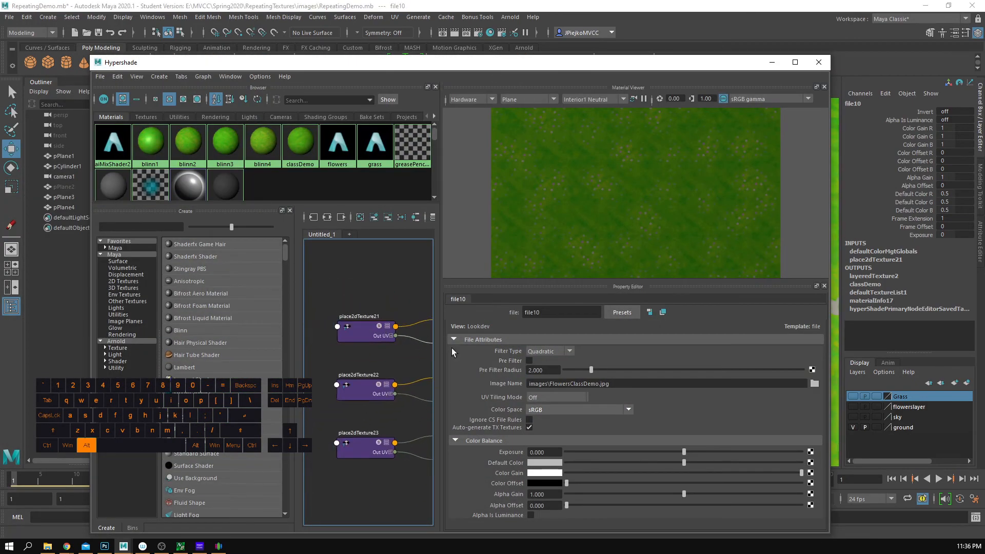
drag(441, 339, 596, 340)
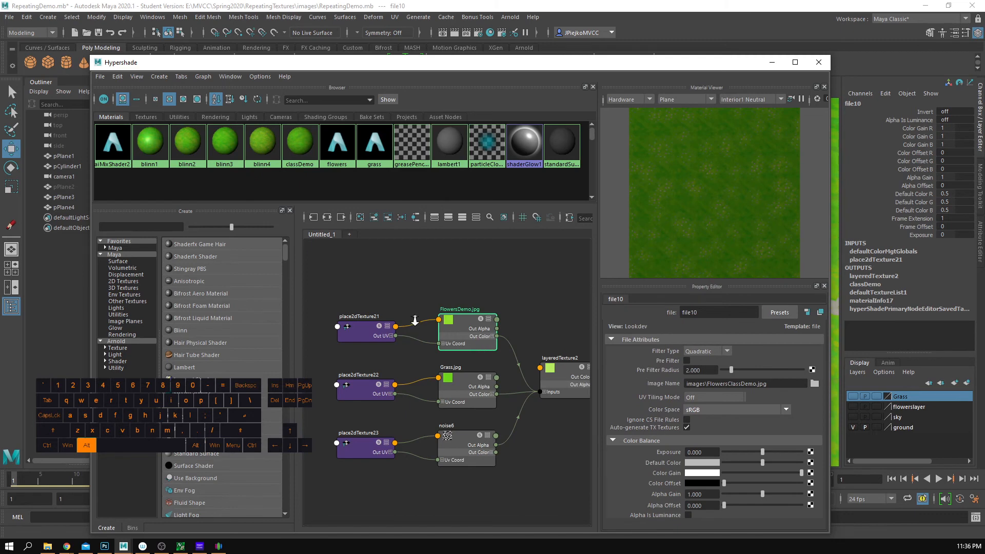
alt+right_drag(502, 349, 509, 348)
middle_drag(510, 347, 587, 342)
click(361, 331)
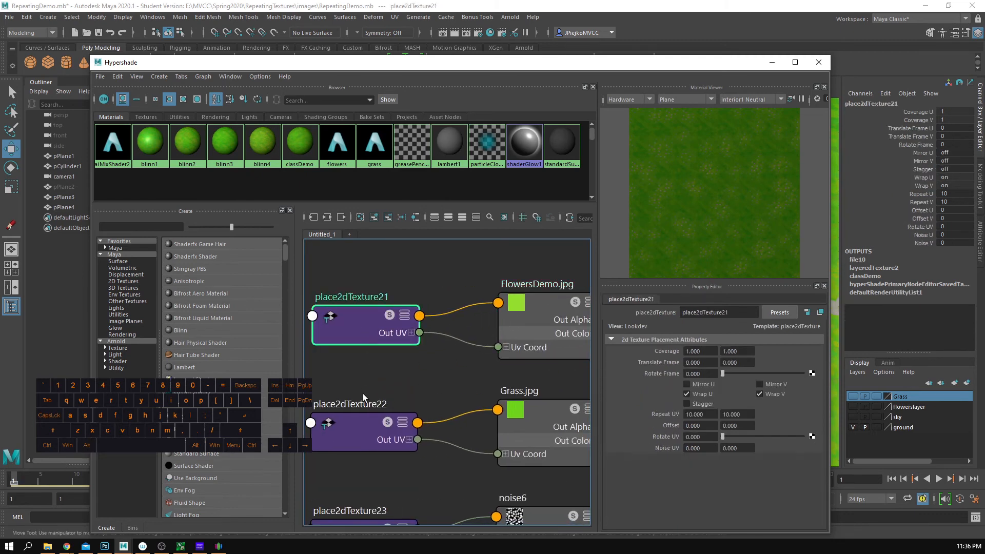
Step: Set the Repeat UV of place2dTexture22, which feeds the Grass.jpg image, to 10 by 10
click(356, 429)
alt+middle_drag(355, 429, 349, 393)
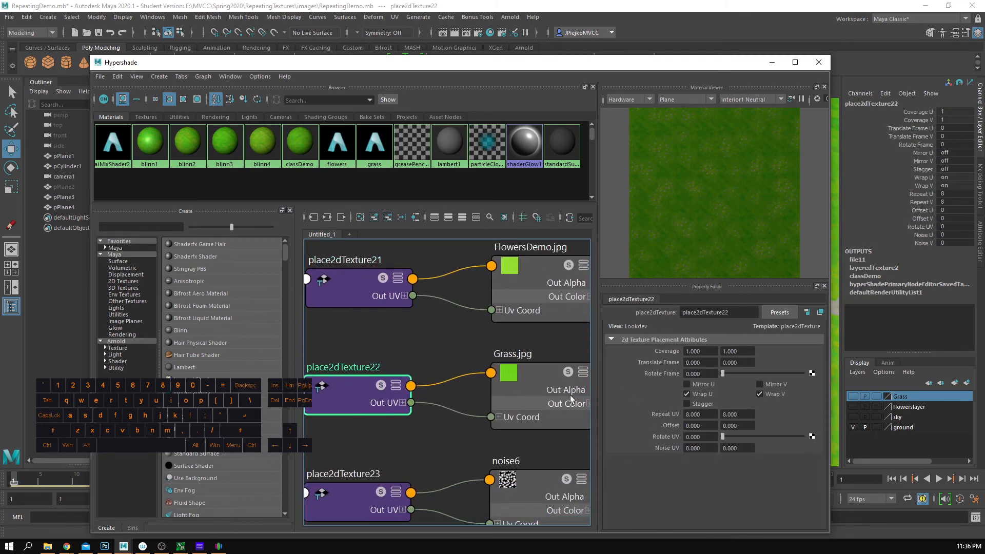
double_click(700, 414)
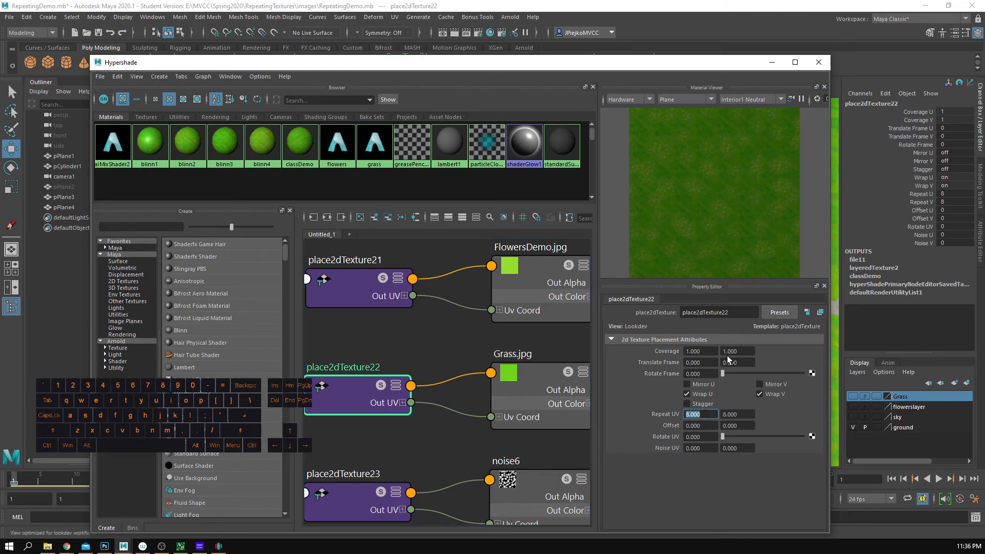
text(10)
key(Tab)
text(10)
key(Return)
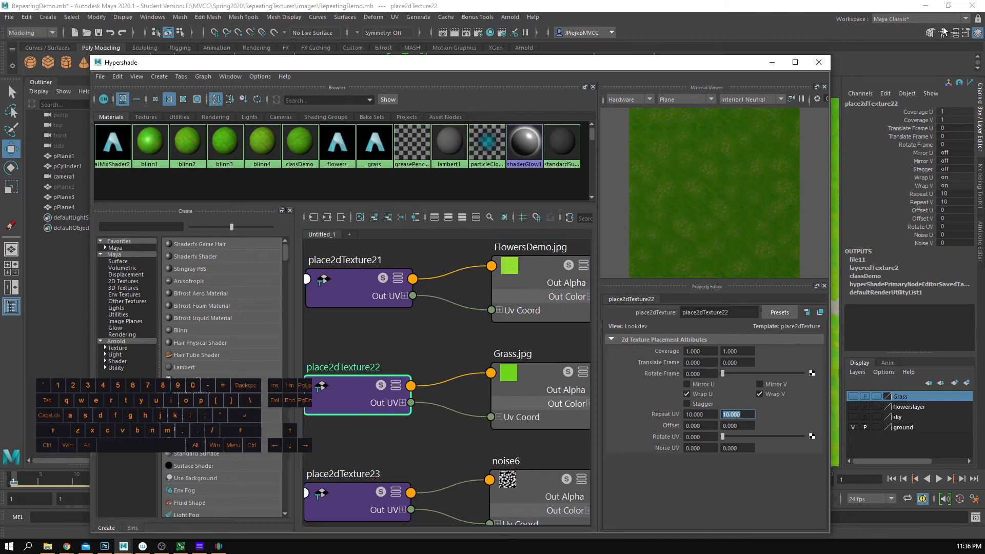
Step: Close the Hypershade and examine the flower clusters across the whole ground plane in the persp view
click(819, 62)
alt+right_drag(497, 270, 309, 294)
alt+drag(309, 294, 351, 292)
alt+right_drag(351, 292, 402, 246)
alt+drag(402, 246, 460, 259)
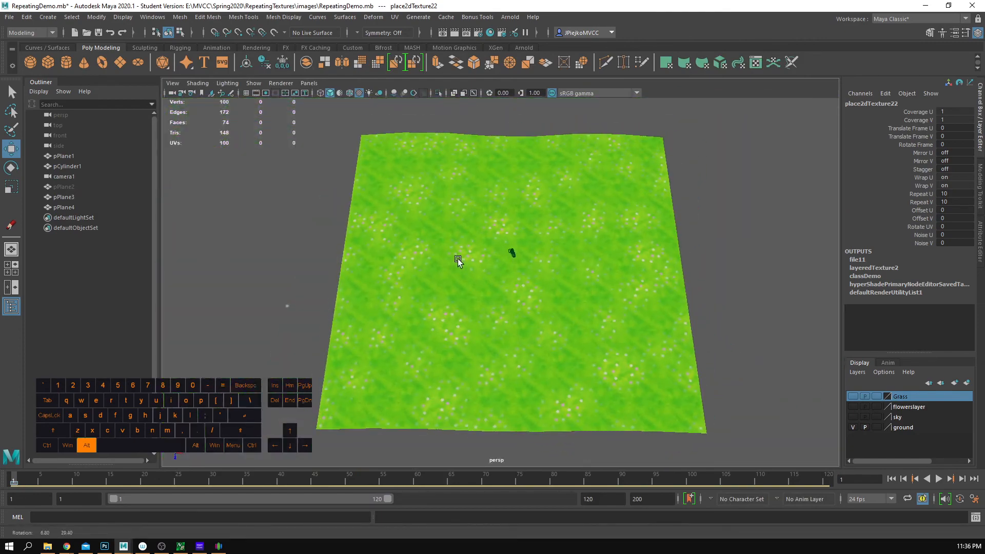
alt+right_drag(459, 260, 561, 262)
mouse_move(575, 114)
alt+mouse_down()
mouse_move(640, 282)
mouse_move(638, 259)
alt+mouse_up()
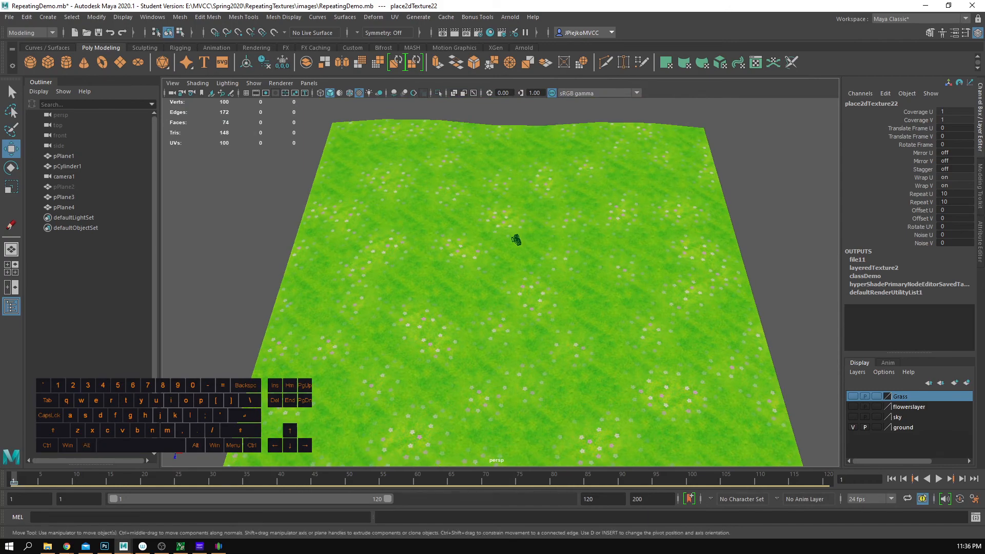
Step: Reopen the Hypershade and set noise6's Frequency Ratio to 2.888 and Frequency to 4.895
click(490, 32)
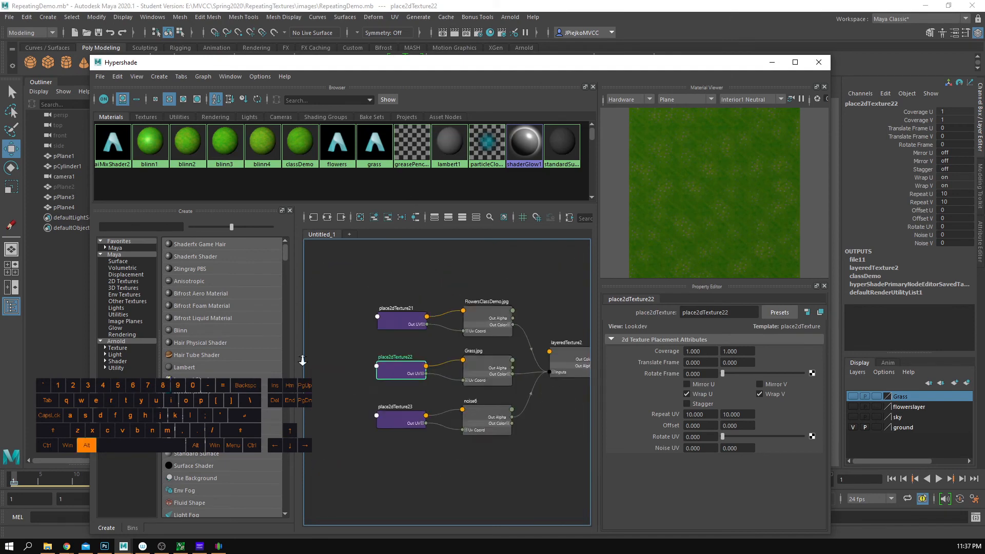
alt+right_drag(303, 361, 488, 395)
alt+middle_drag(488, 396, 312, 414)
alt+right_drag(313, 414, 379, 357)
click(380, 357)
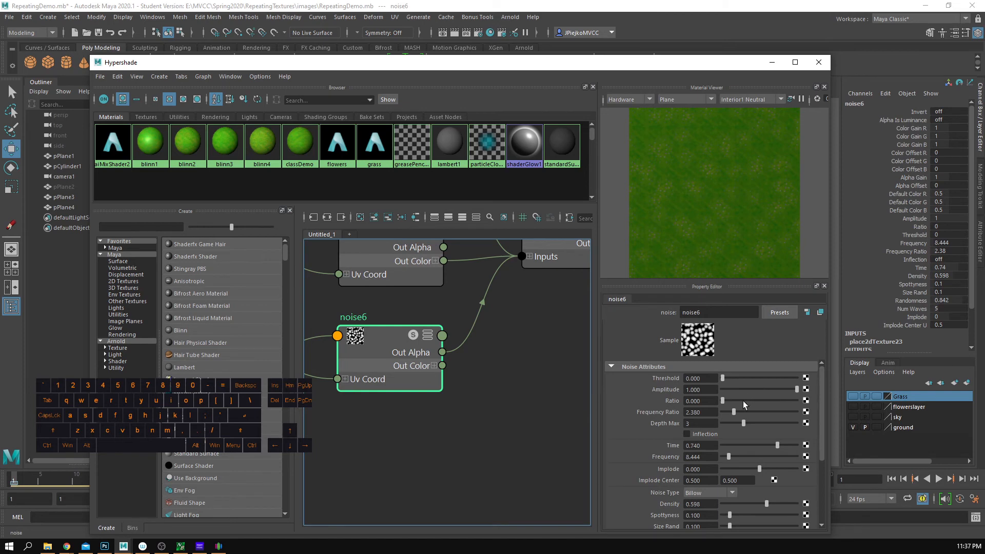
drag(735, 415, 737, 414)
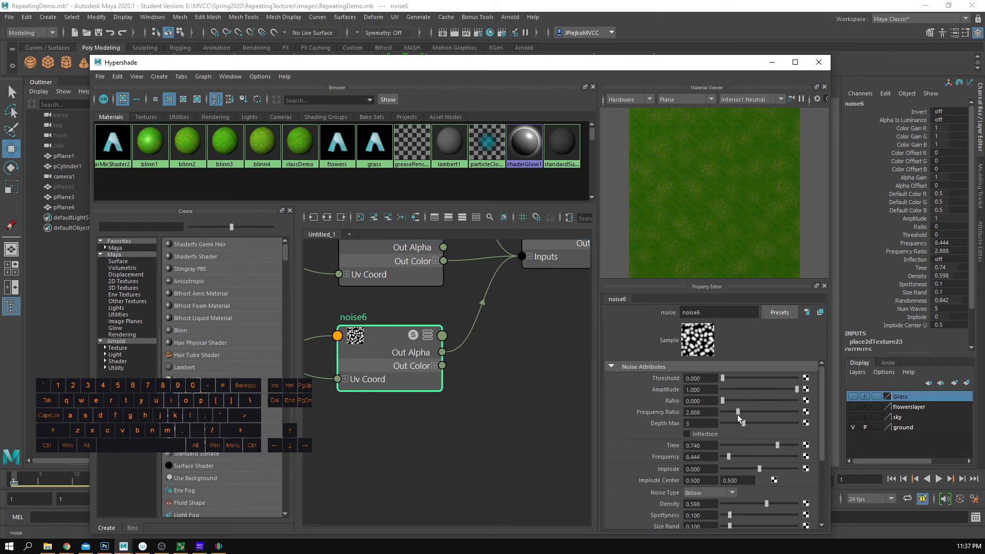
drag(746, 457, 724, 460)
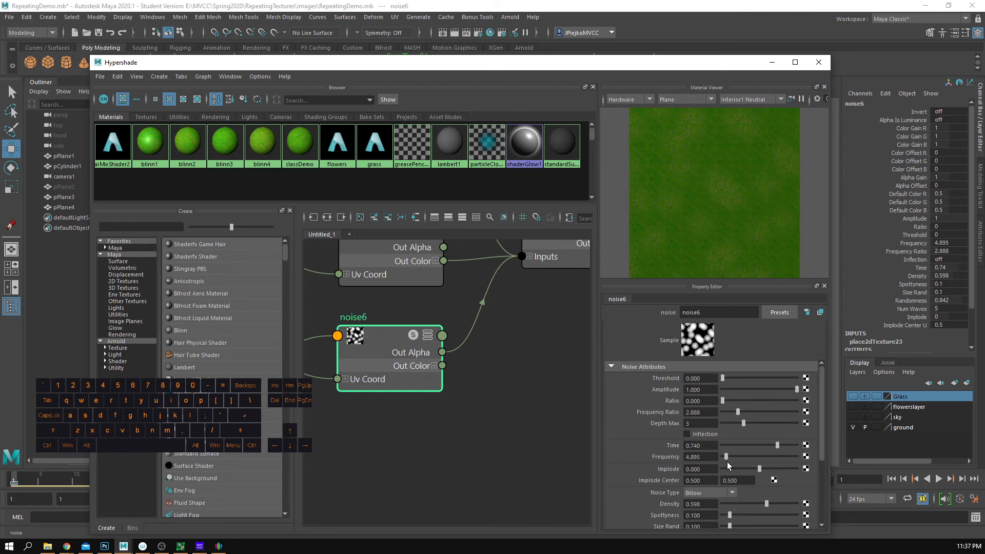
Step: Set noise6's Time to 0, Density to 0.713 and Spottyness to 0.147
drag(749, 444, 719, 454)
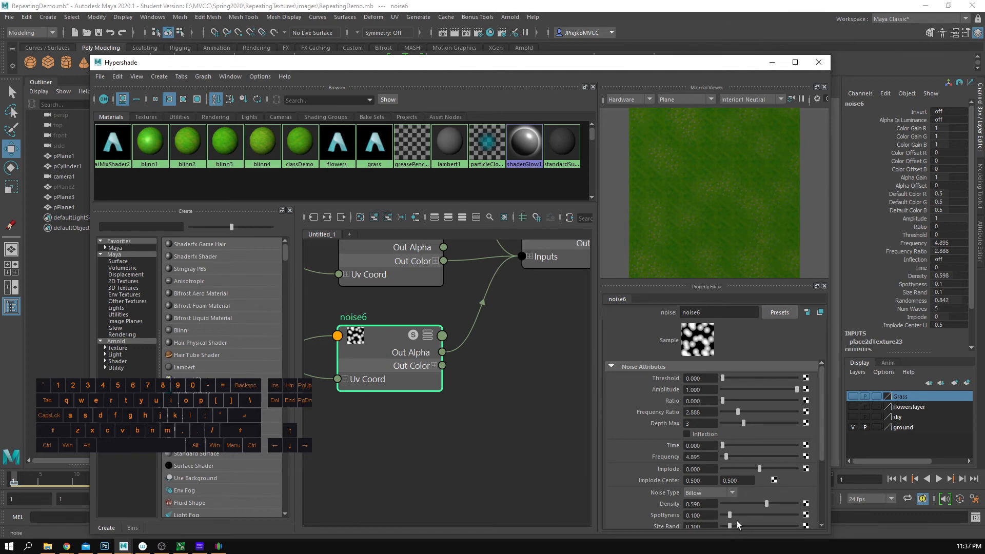
drag(766, 503, 702, 518)
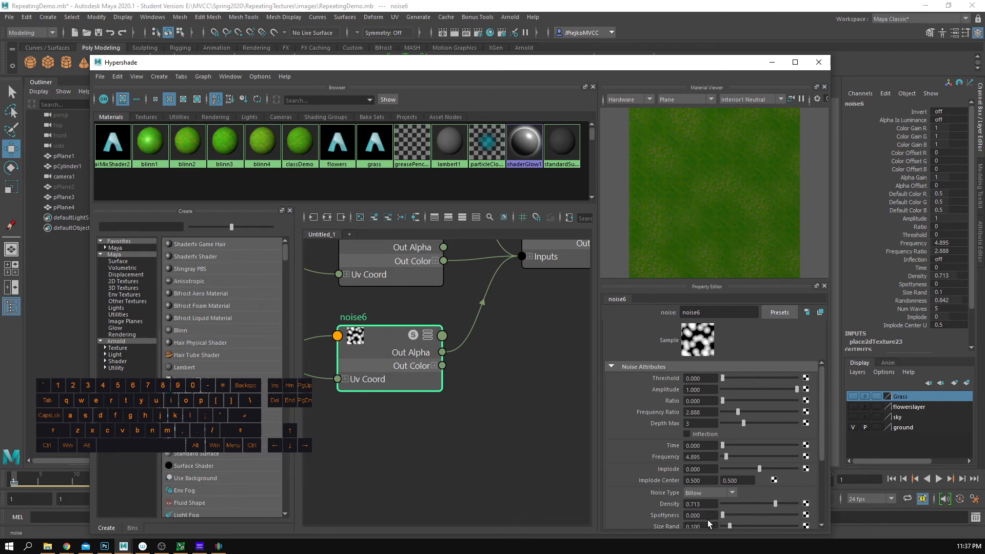
drag(776, 513, 732, 513)
Step: Set noise6's Size Rand to 1 and Randomness to 0
scroll(742, 524, down, 1)
drag(735, 495, 804, 495)
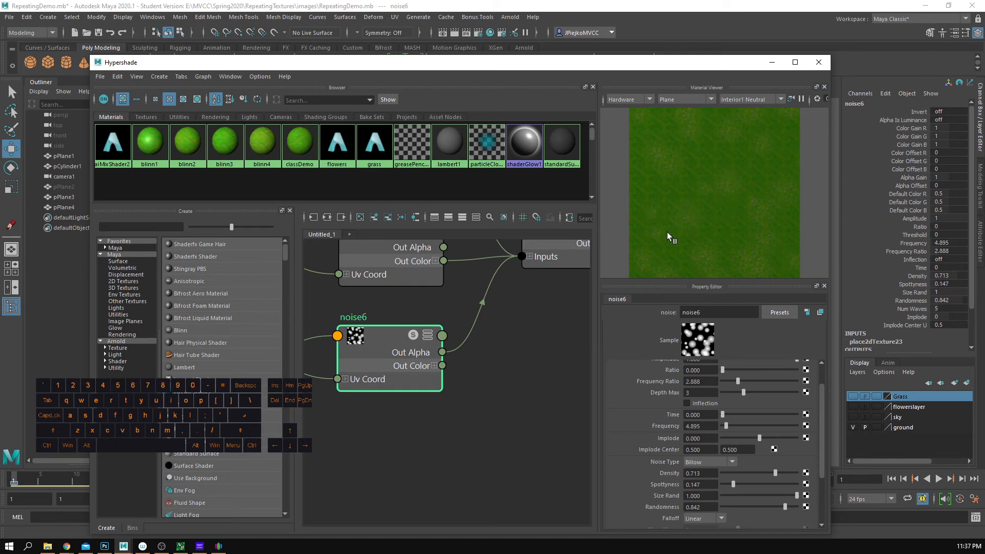
drag(785, 506, 579, 508)
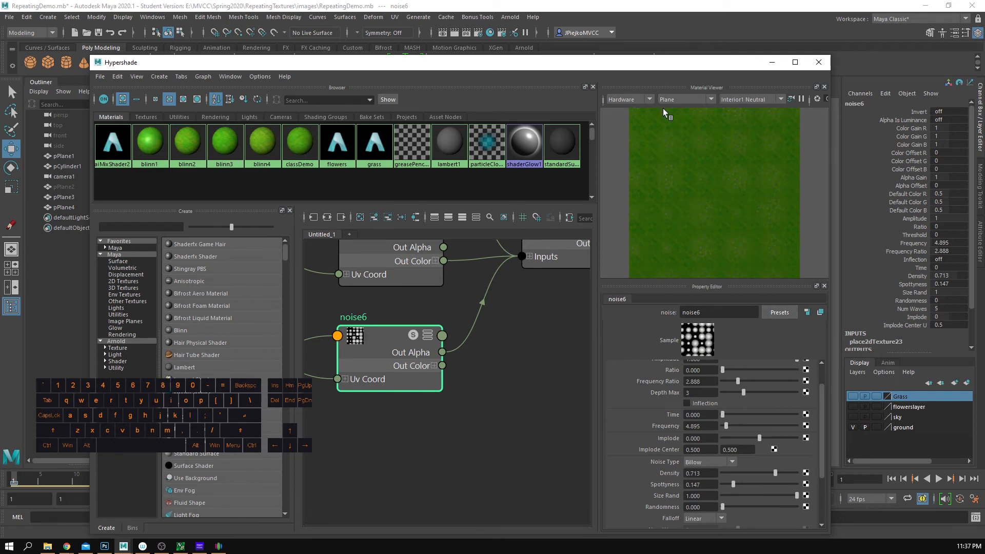
Step: Set noise6's Randomness to 1, Spottyness to 0.434 and Frequency to 22.378
drag(731, 506, 800, 506)
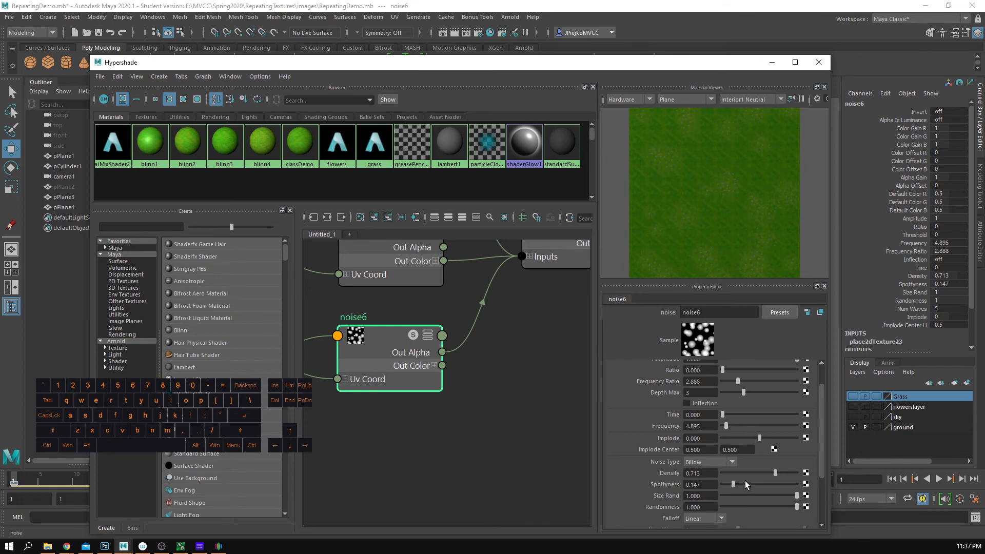
drag(745, 484, 759, 476)
drag(747, 424, 738, 427)
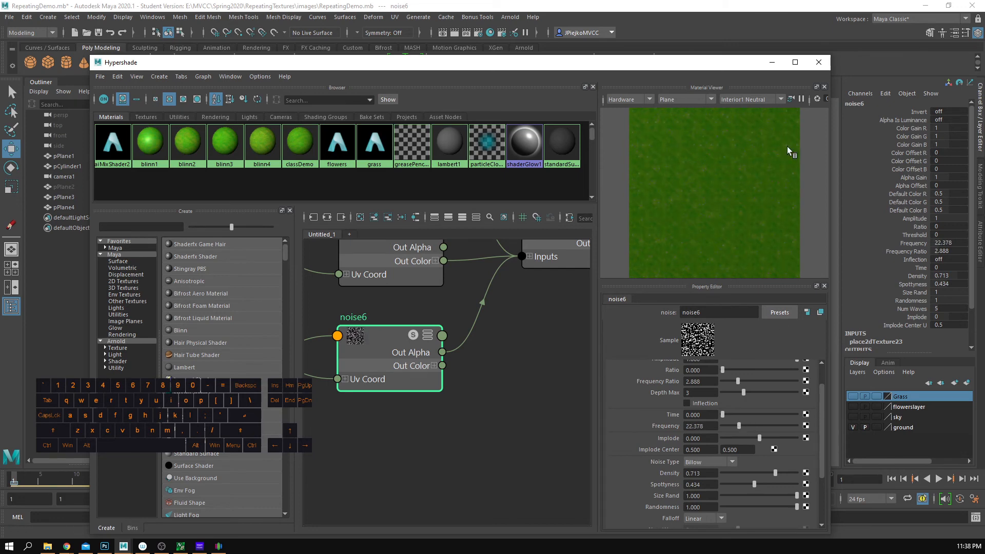
Step: Minimize the Hypershade and examine the flower distribution on the ground plane through camera1
click(772, 62)
alt+right_drag(581, 170, 584, 209)
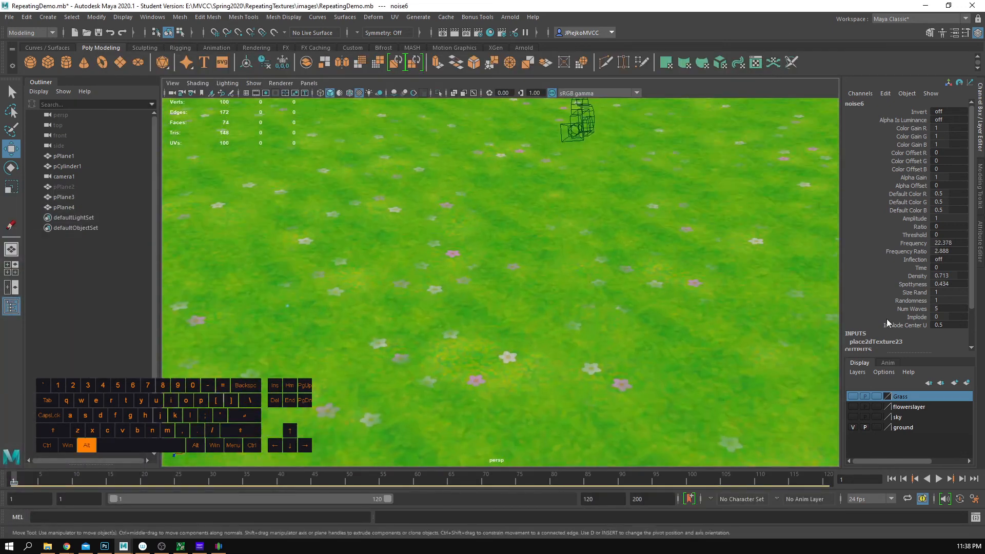
click(319, 85)
click(442, 97)
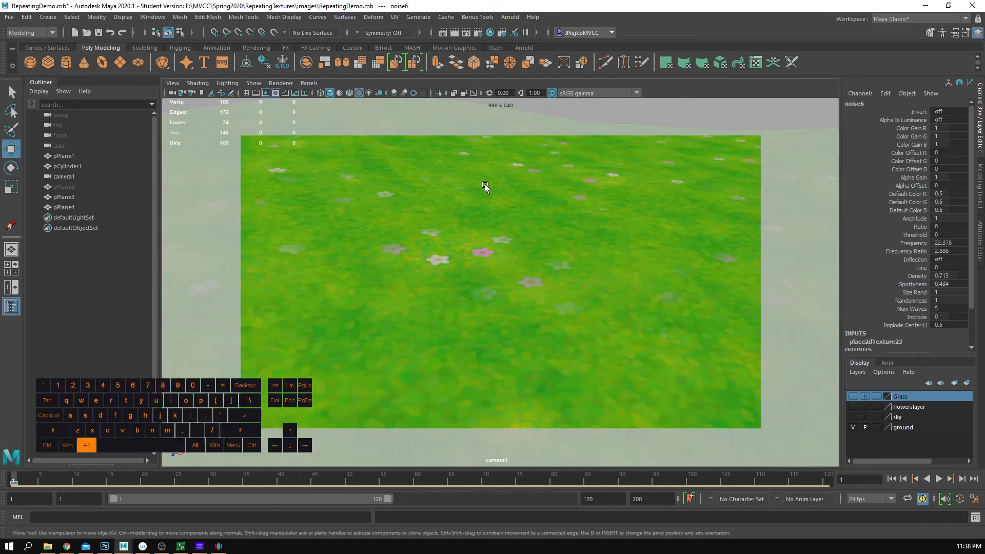
alt+drag(485, 186, 580, 185)
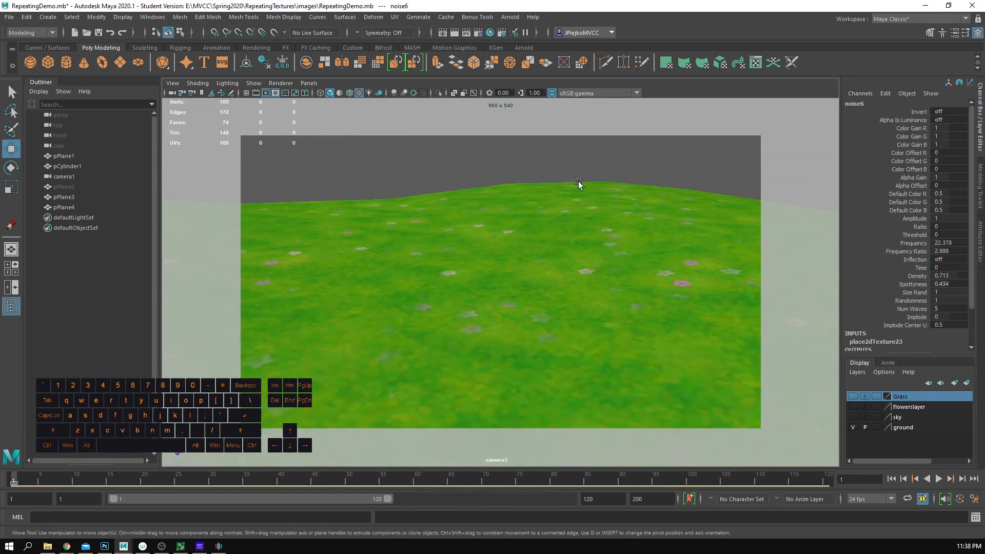
alt+drag(521, 273, 703, 281)
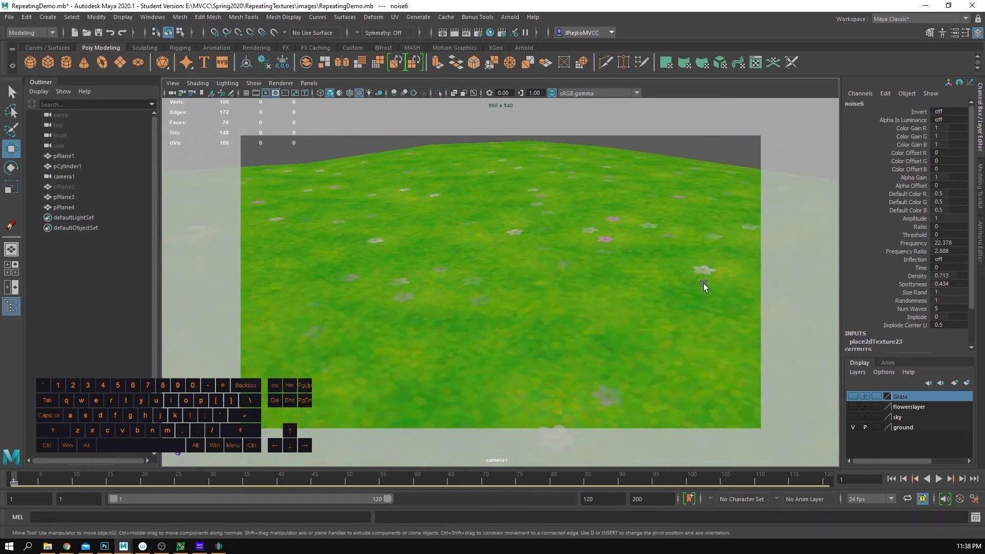
Step: Compare the ground with the Grass and flowerslayer display layers by toggling their visibility, then show only ground again
click(853, 426)
click(851, 396)
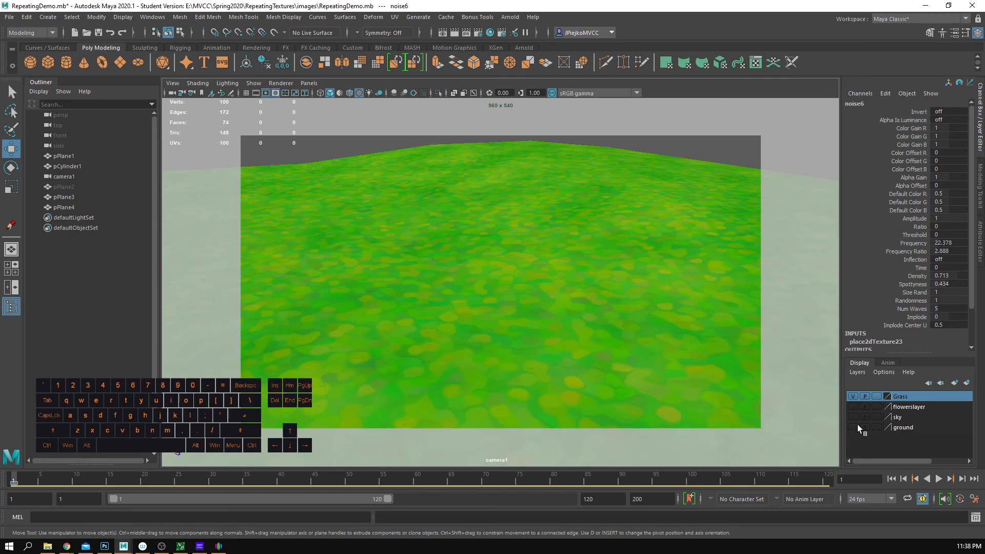
click(853, 406)
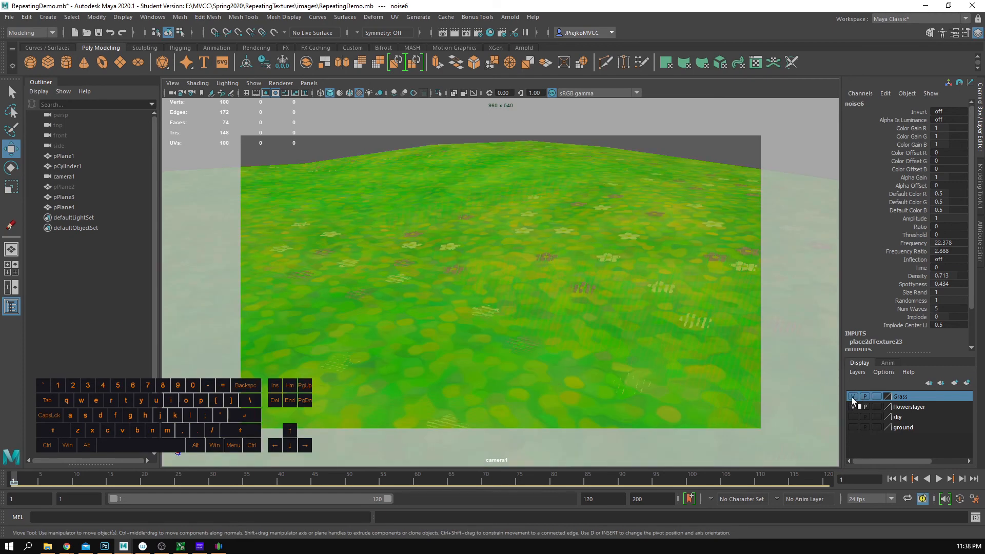
click(852, 396)
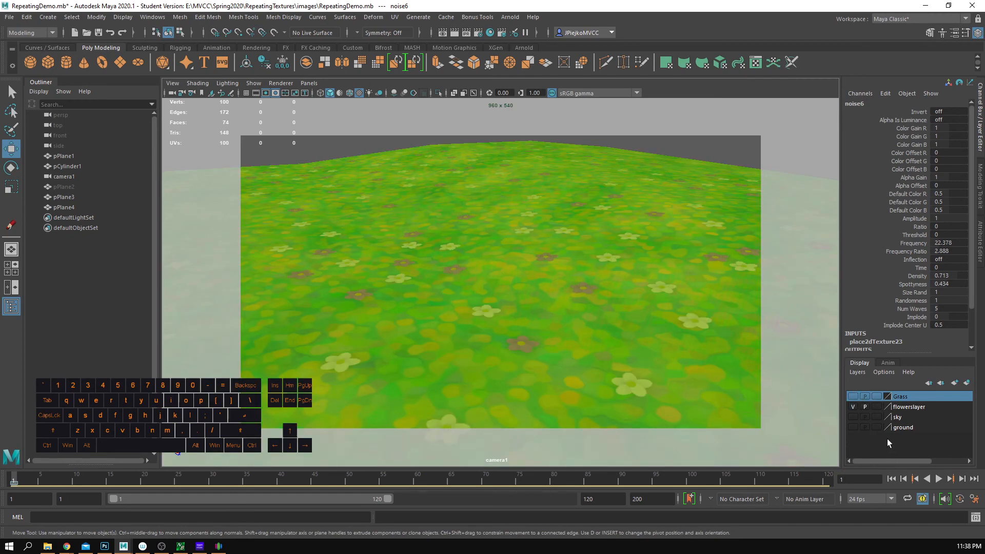
click(852, 406)
click(852, 396)
click(853, 396)
click(854, 427)
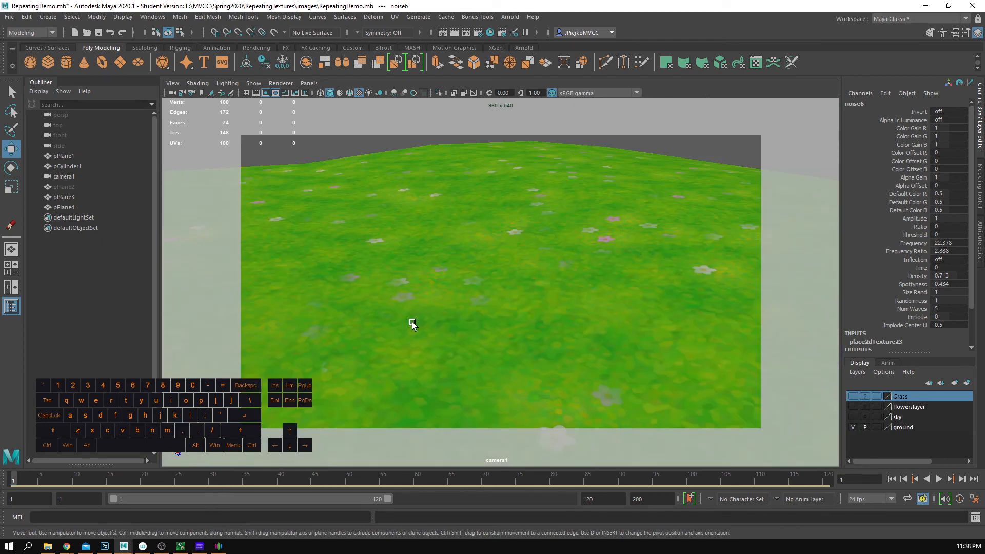
Step: Reopen the Hypershade and set noise6's Density to 1 and Frequency to 4.895
click(490, 33)
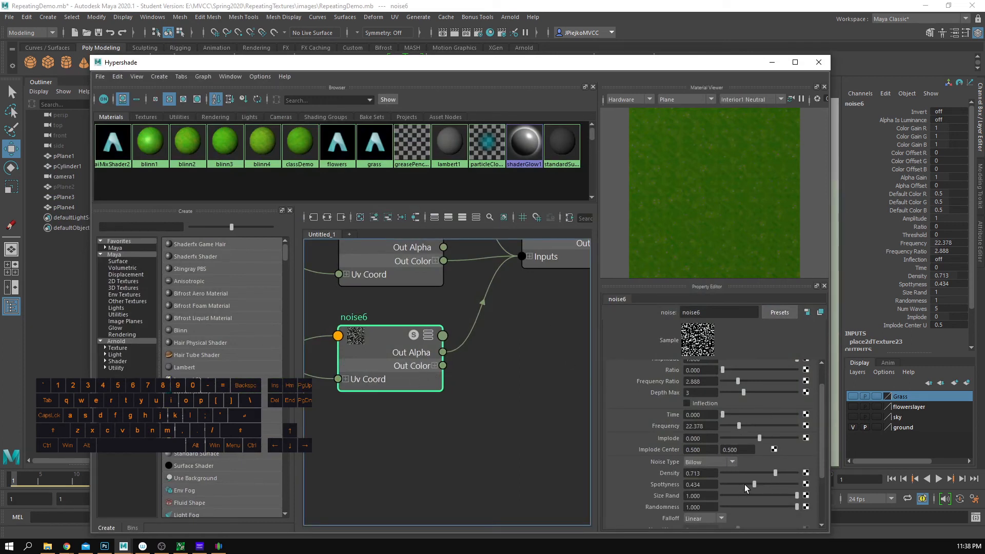
drag(759, 471, 805, 480)
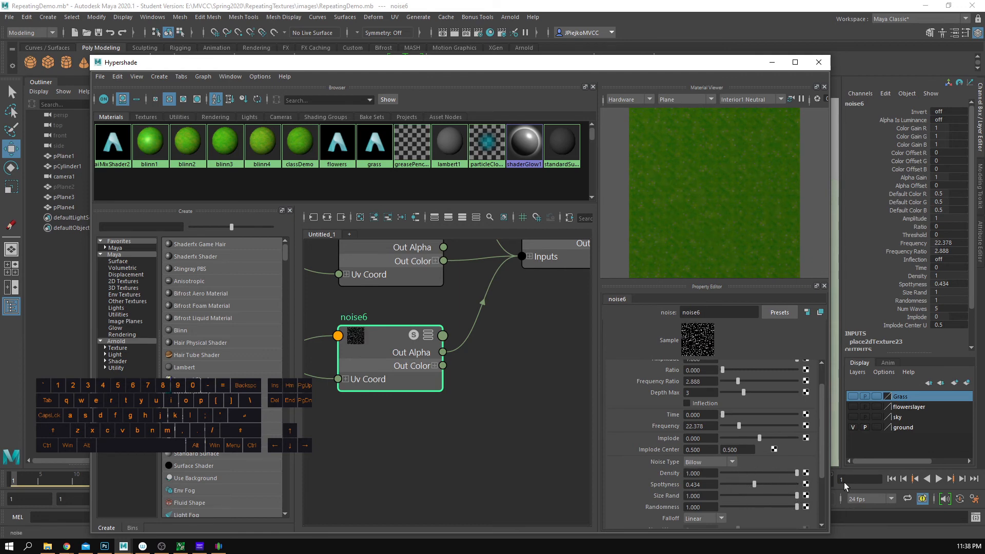
scroll(762, 509, down, 1)
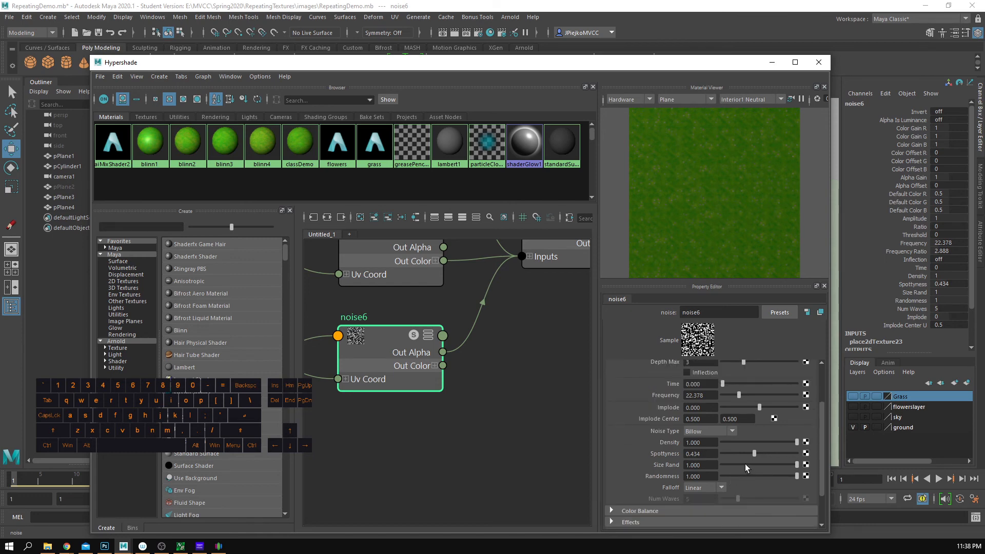
scroll(738, 458, up, 1)
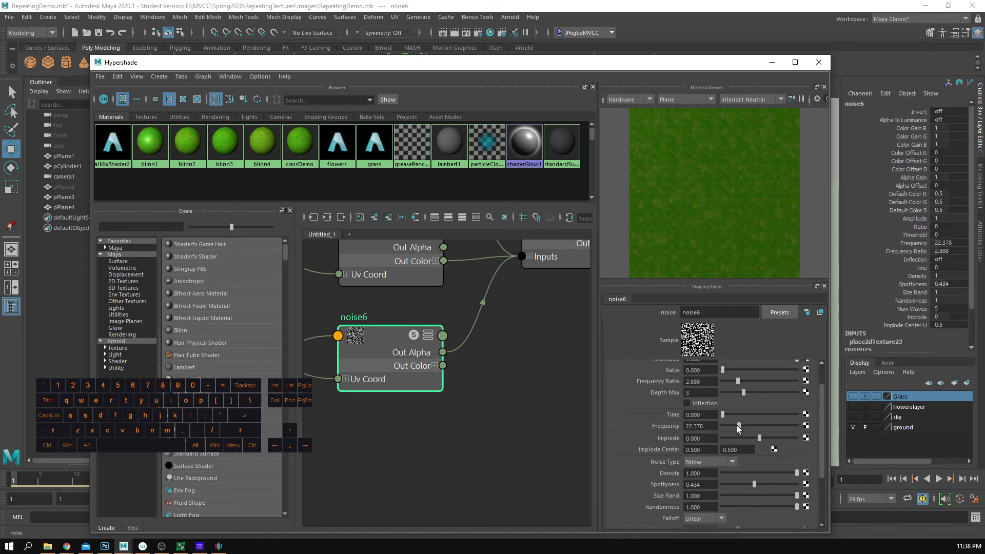
drag(737, 425, 728, 423)
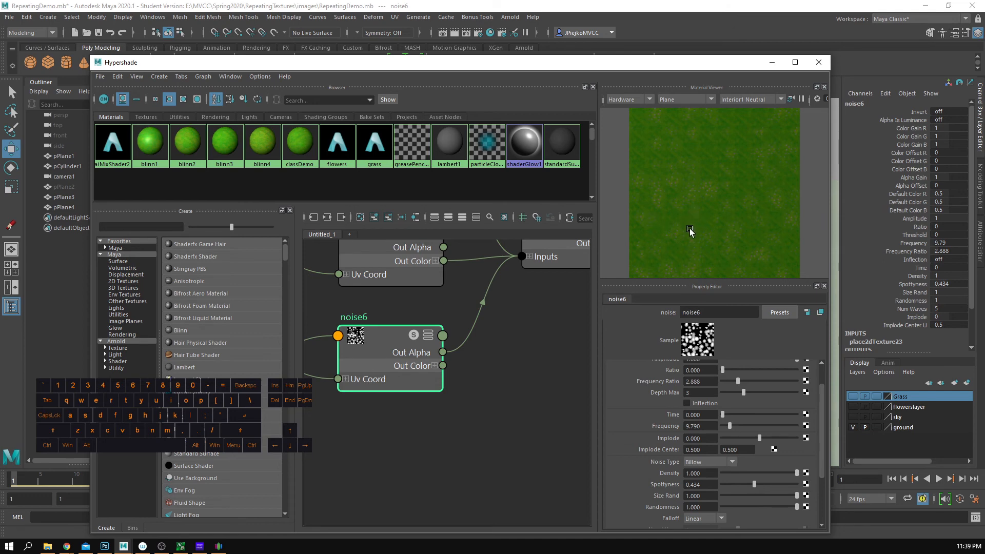
mouse_move(728, 425)
mouse_down()
mouse_move(761, 428)
mouse_move(725, 424)
mouse_up()
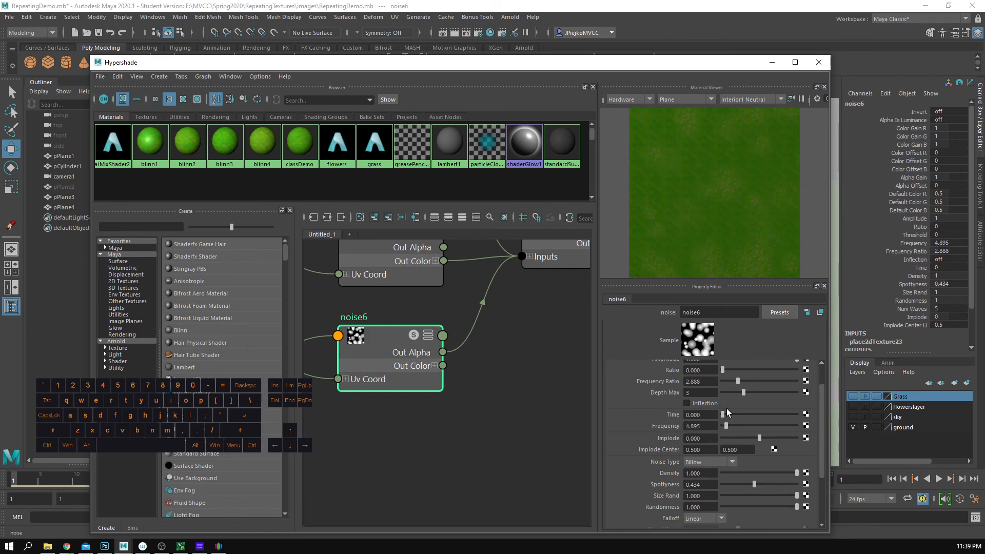
Step: Set noise6's Time to 0.566, close the Hypershade and check the flower clusters through camera1
scroll(744, 406, up, 2)
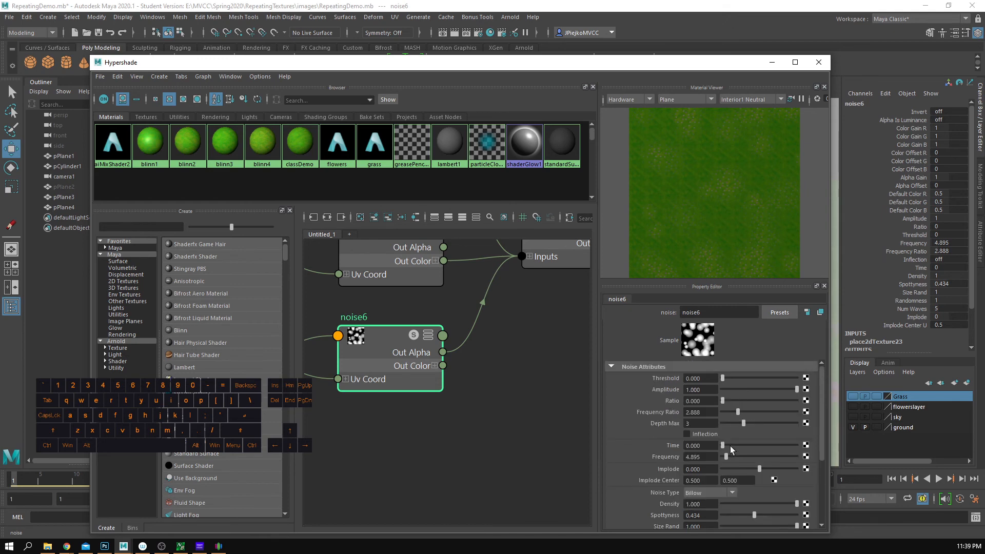
drag(722, 445, 763, 444)
click(818, 62)
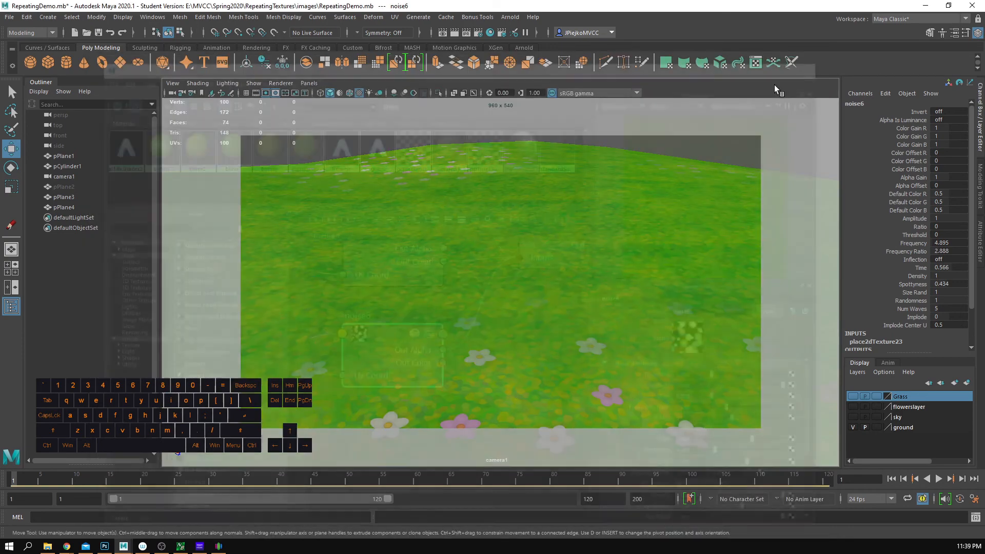
alt+drag(466, 290, 681, 272)
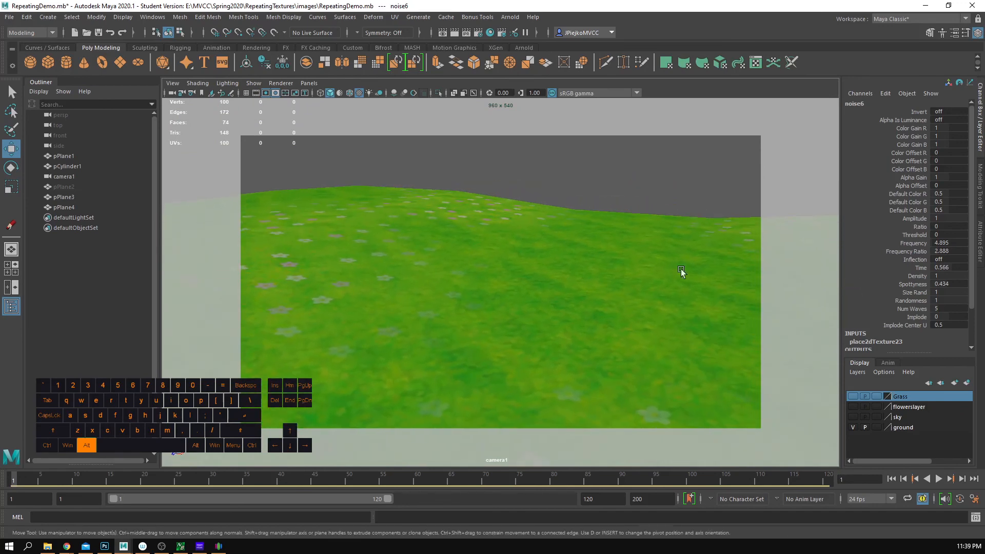
Step: Reopen the Hypershade and set noise6's Frequency Ratio to 2.259, Time to 0.769 and Frequency to 21.678
click(490, 33)
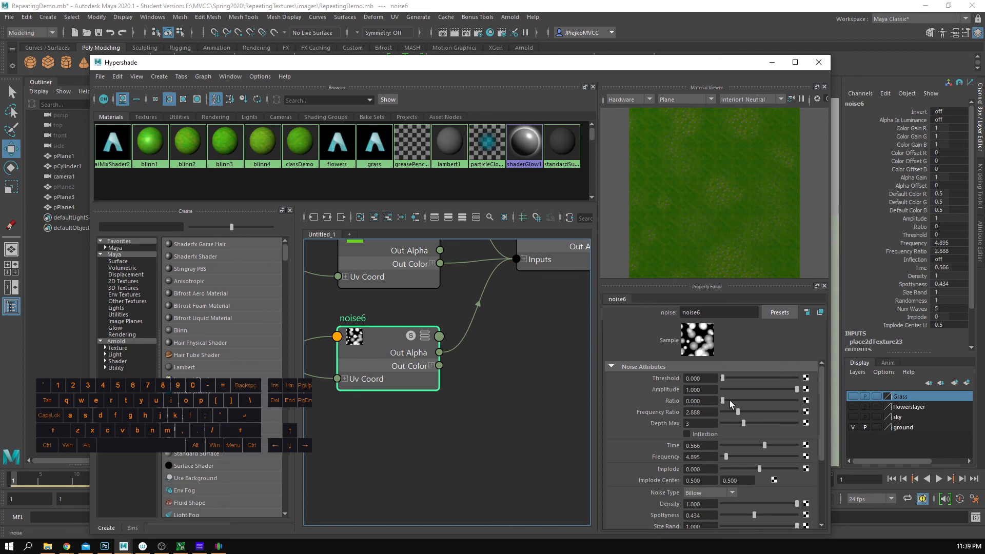
drag(739, 414, 734, 408)
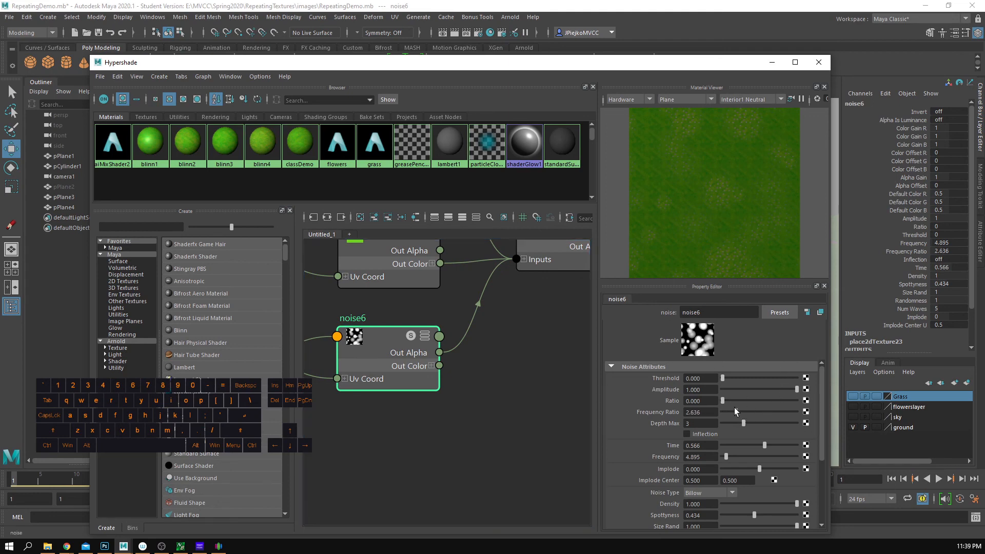
mouse_move(741, 445)
mouse_down()
mouse_move(795, 448)
mouse_move(737, 456)
mouse_up()
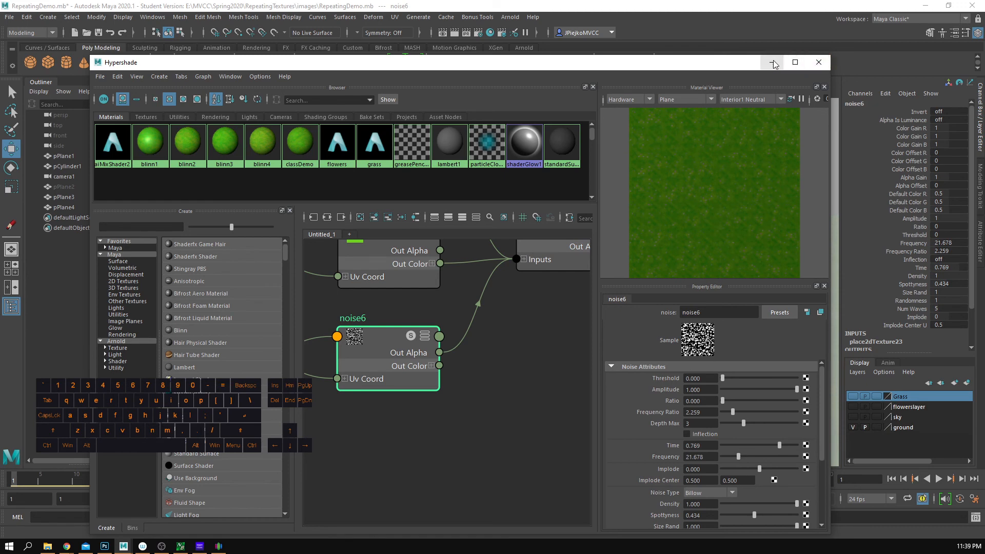
Step: Put the Hypershade away and examine the flower distribution on the ground through camera1 and in the persp view
click(810, 65)
alt+drag(479, 358, 285, 362)
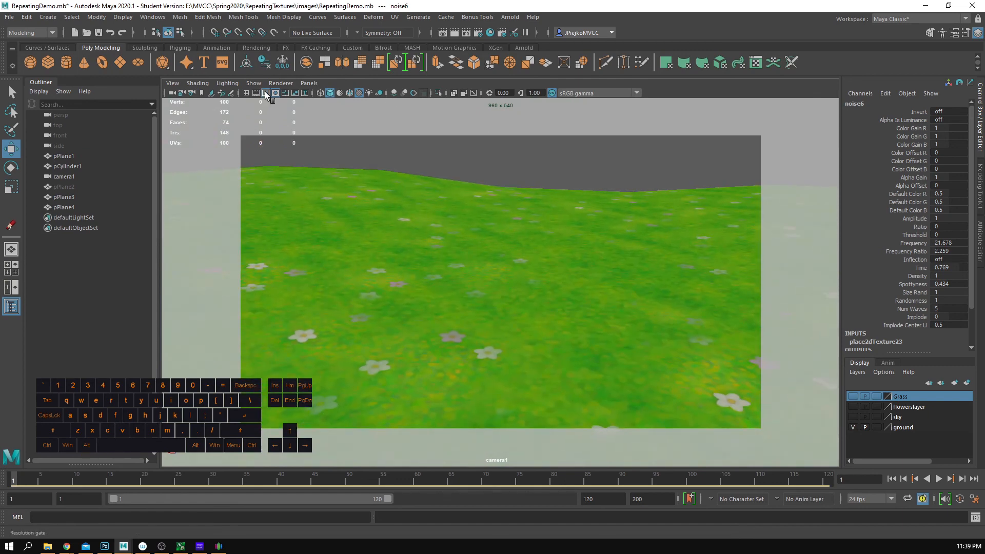
click(309, 82)
mouse_move(359, 93)
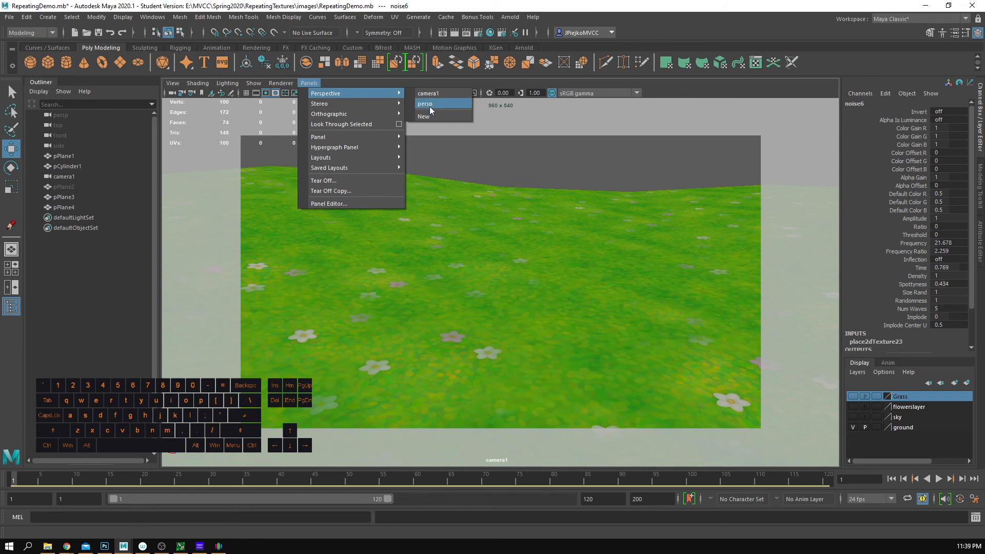
click(419, 106)
alt+right_drag(589, 273, 184, 216)
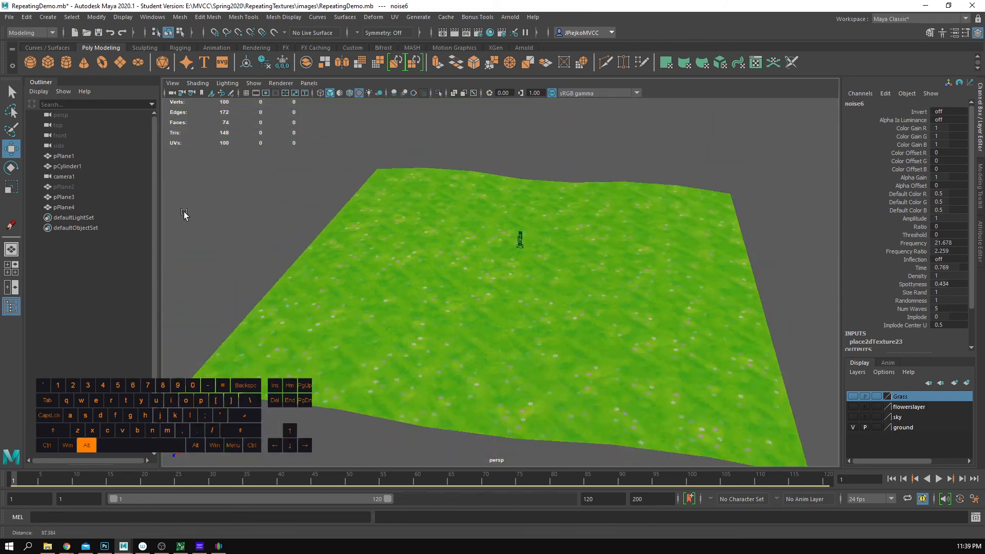
alt+drag(185, 215, 378, 318)
alt+right_drag(377, 318, 575, 326)
alt+drag(574, 327, 688, 299)
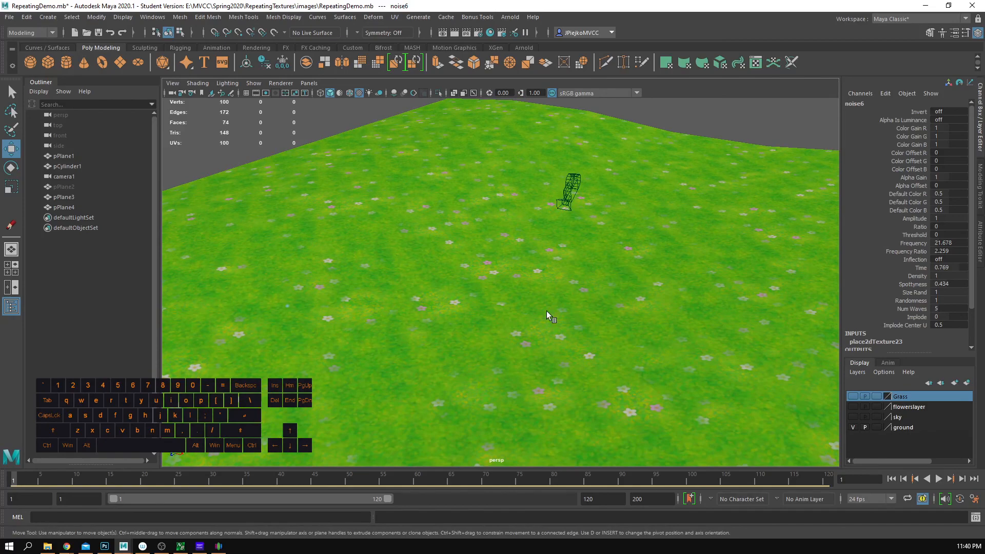
alt+drag(509, 335, 362, 325)
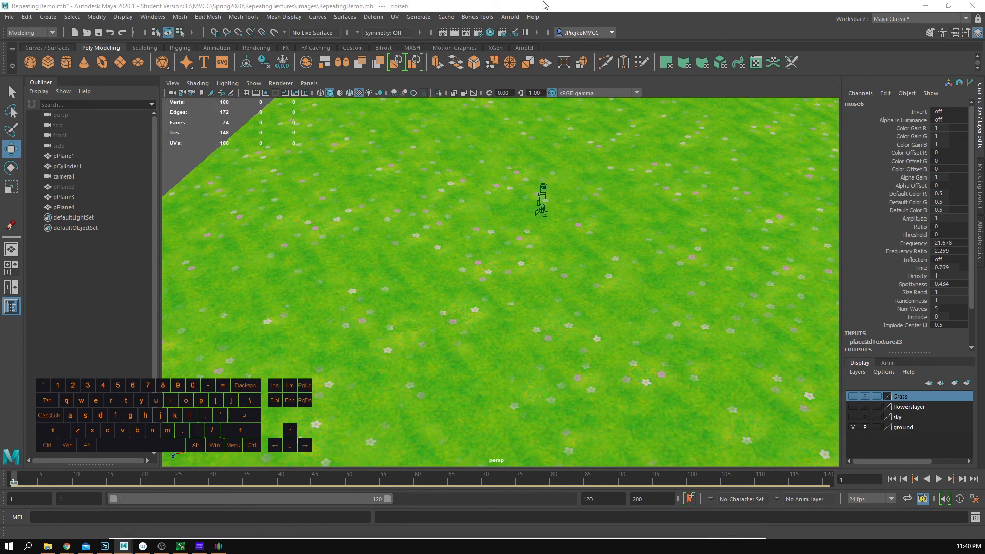
Step: Reopen the Hypershade and inspect the FlowersClassDemo.jpg and layeredTexture2 nodes in the classDemo network
click(490, 33)
alt+right_drag(436, 434, 355, 414)
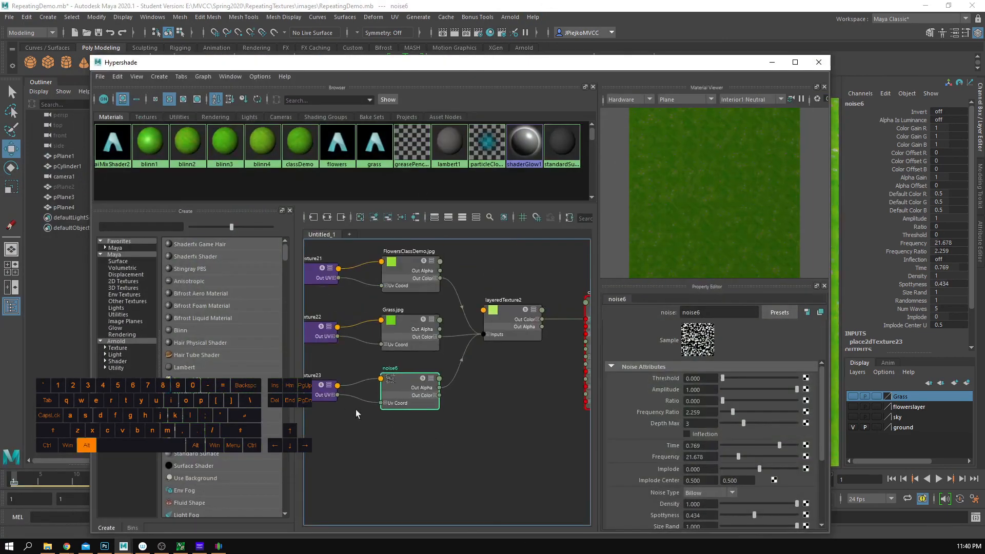
alt+middle_drag(356, 413, 357, 433)
alt+right_drag(461, 422, 641, 511)
alt+middle_drag(507, 401, 575, 513)
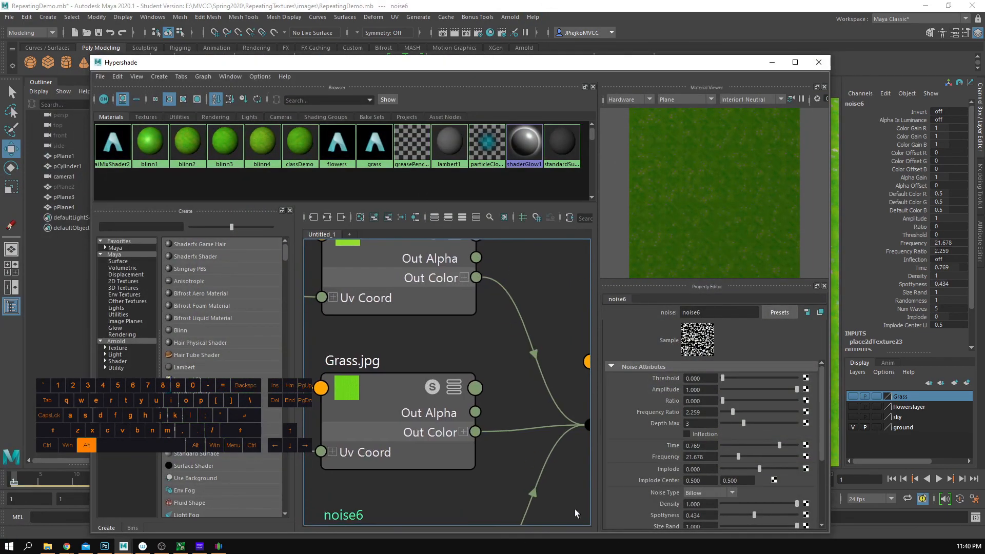
click(390, 414)
alt+right_drag(413, 388, 376, 346)
alt+middle_drag(376, 346, 374, 380)
click(384, 354)
alt+right_drag(423, 388, 454, 399)
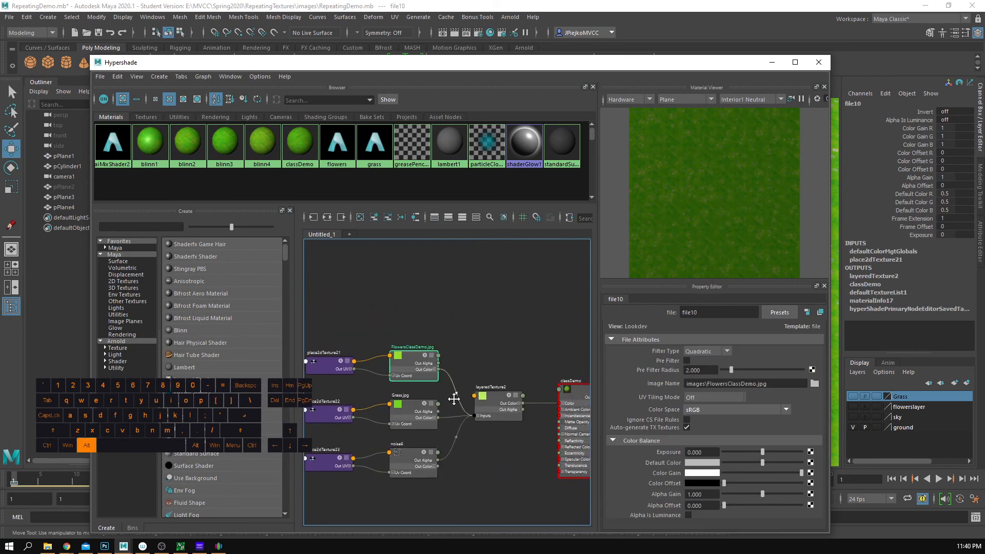
alt+middle_drag(453, 399, 390, 384)
alt+right_drag(403, 389, 479, 409)
click(460, 408)
alt+middle_drag(470, 421, 554, 408)
alt+middle_drag(315, 399, 461, 376)
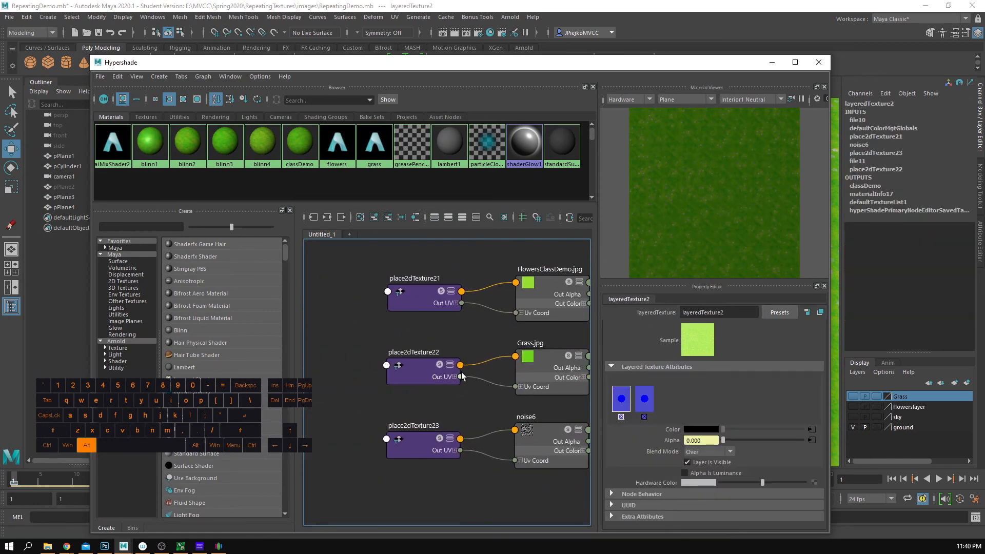
Step: Set the Repeat UV of noise6's place2dTexture23 node to 0.5 by 0.5 and minimize the Hypershade
alt+right_drag(461, 376, 483, 352)
click(402, 400)
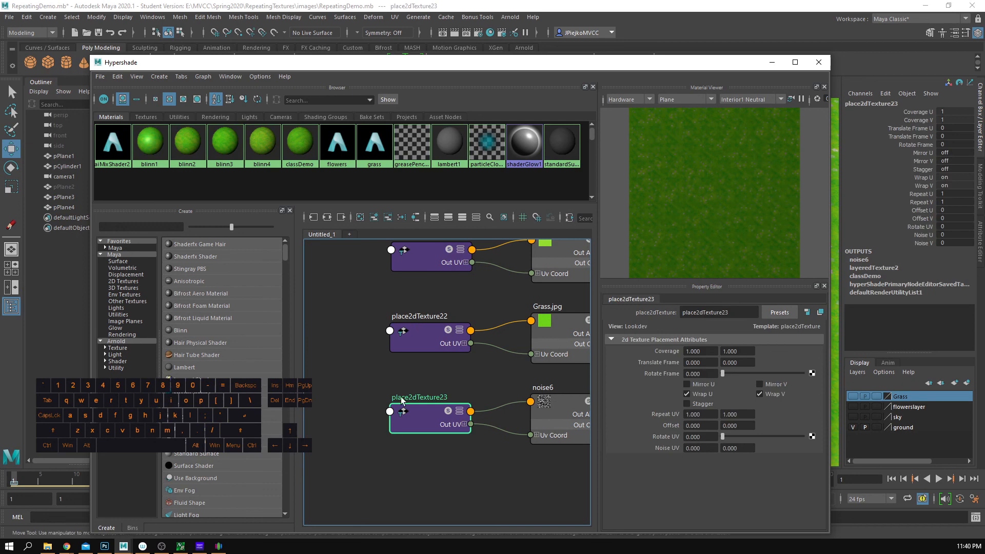
double_click(713, 414)
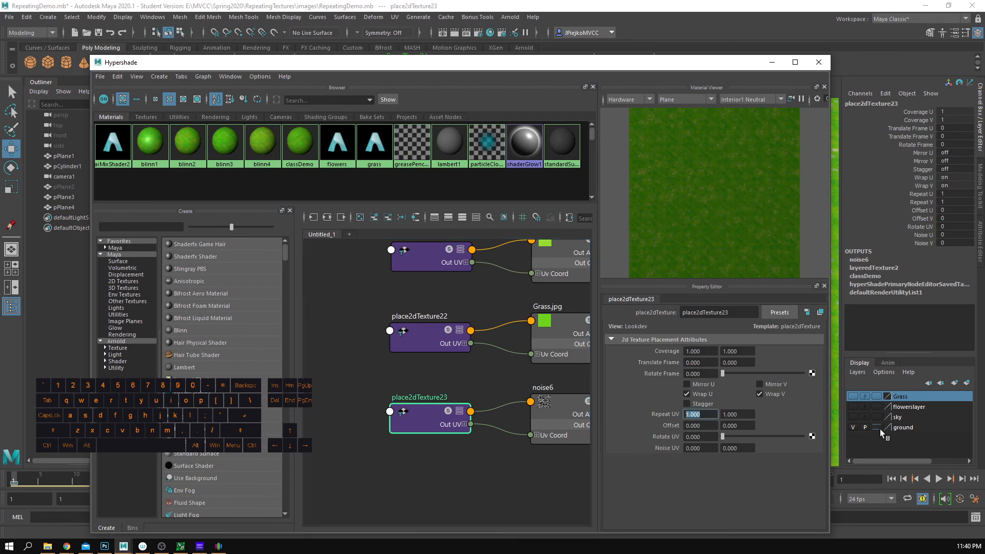
text(.5)
key(Tab)
text(.5)
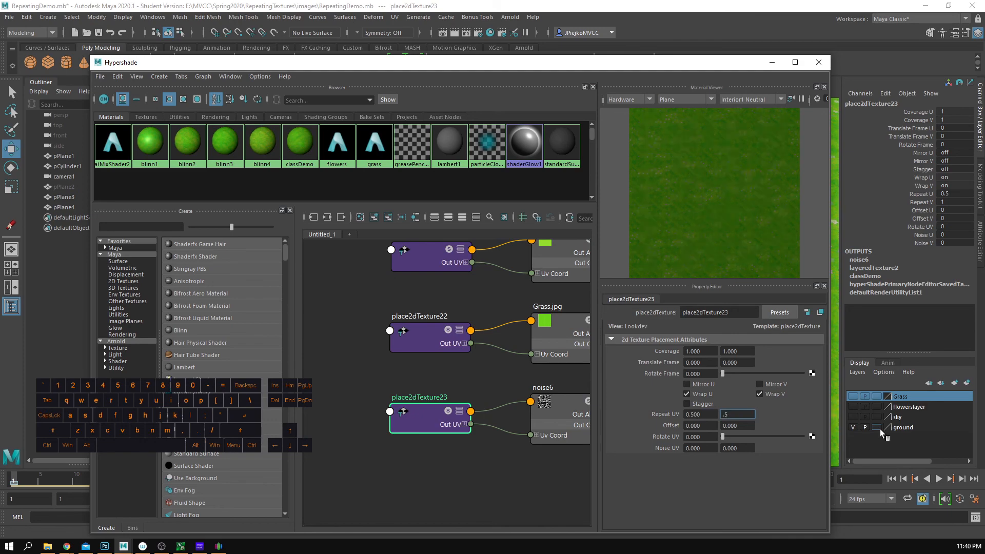
key(Return)
click(771, 62)
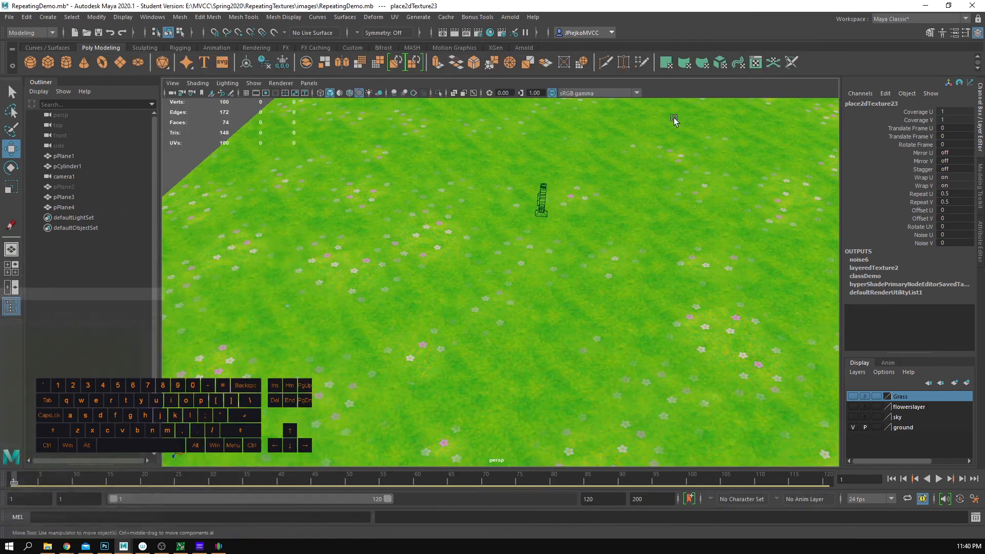
Step: Undo the last Repeat V change on noise6's place2dTexture23 node while checking the ground in the persp view
alt+drag(673, 121, 619, 272)
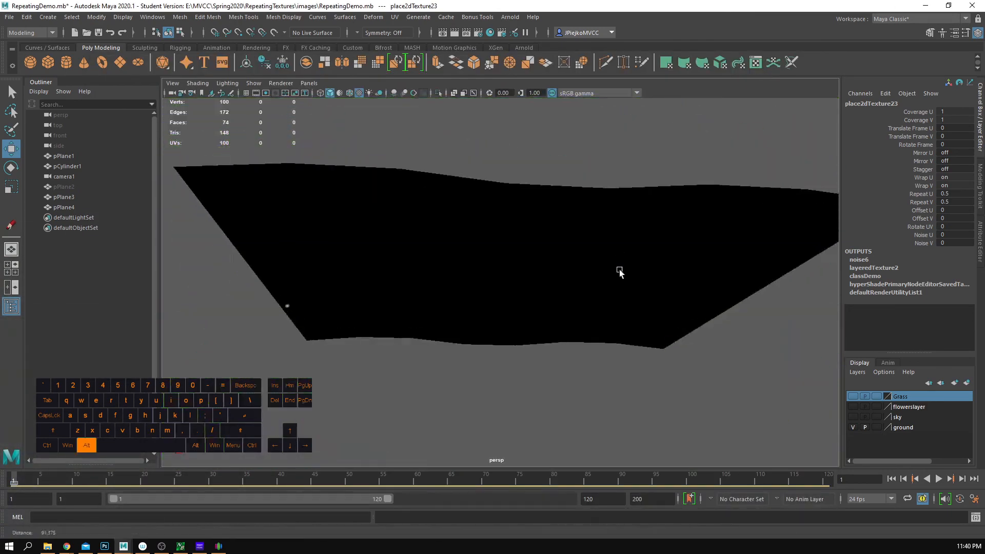
key(ctrl+z)
key(ctrl+z)
key(ctrl+z)
alt+drag(611, 334, 329, 445)
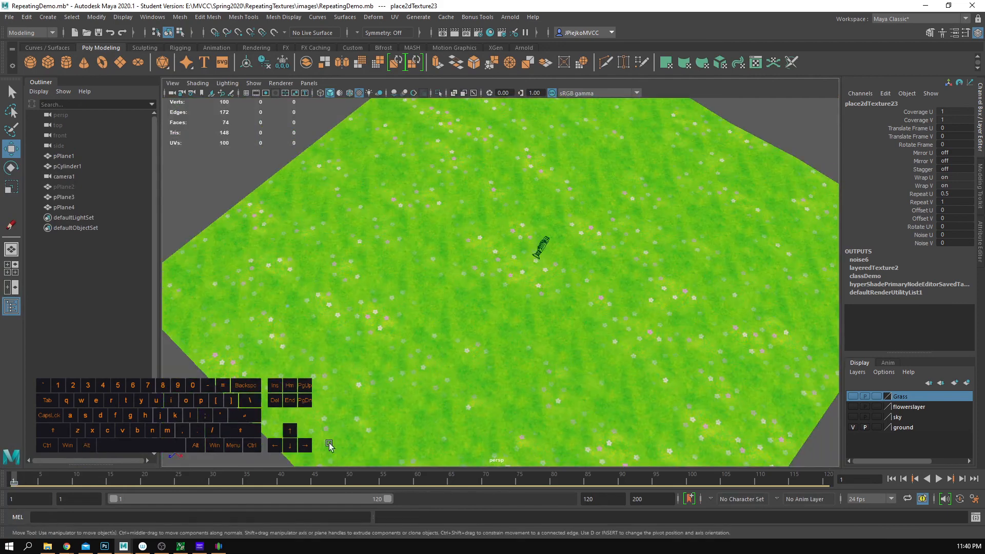
Step: Reopen the Hypershade, set the Repeat UV of noise6's place2dTexture23 node to 2 by 2, and put the Hypershade away
click(490, 33)
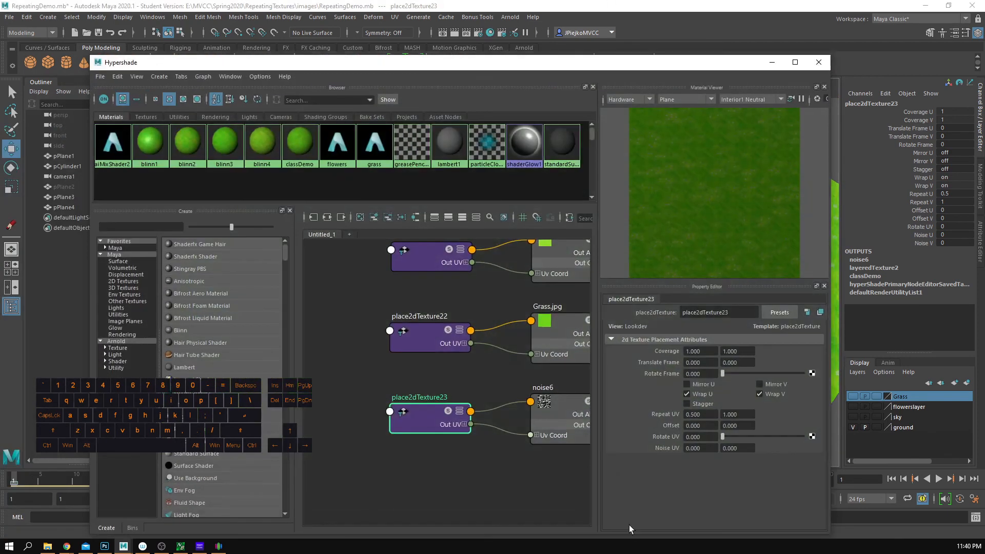
click(709, 414)
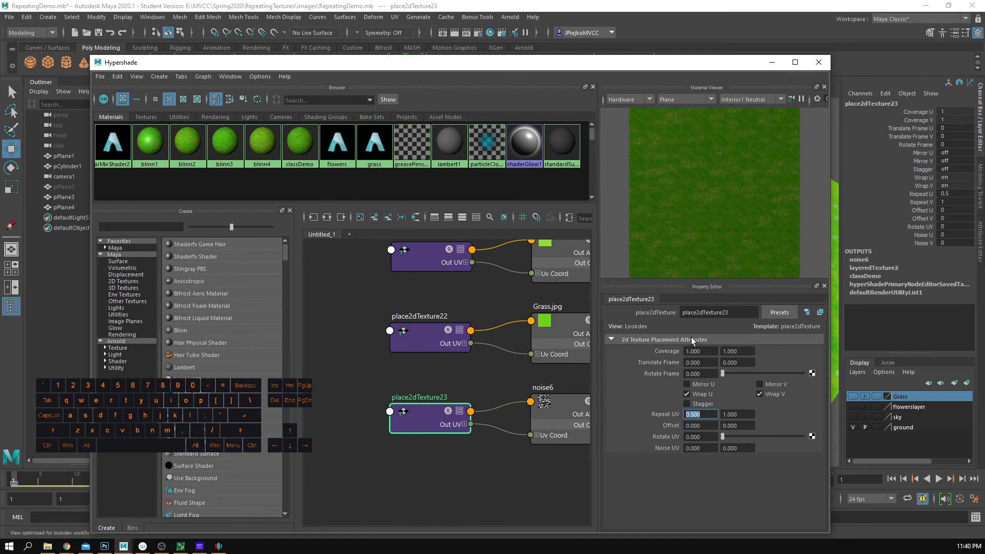
text(2)
key(Tab)
text(2)
key(Return)
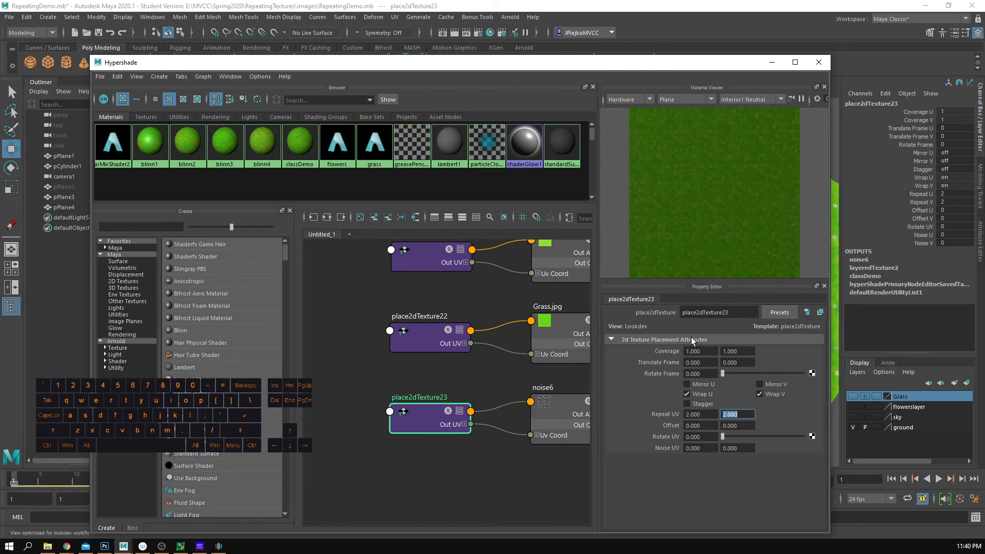
click(771, 62)
alt+drag(752, 100, 583, 302)
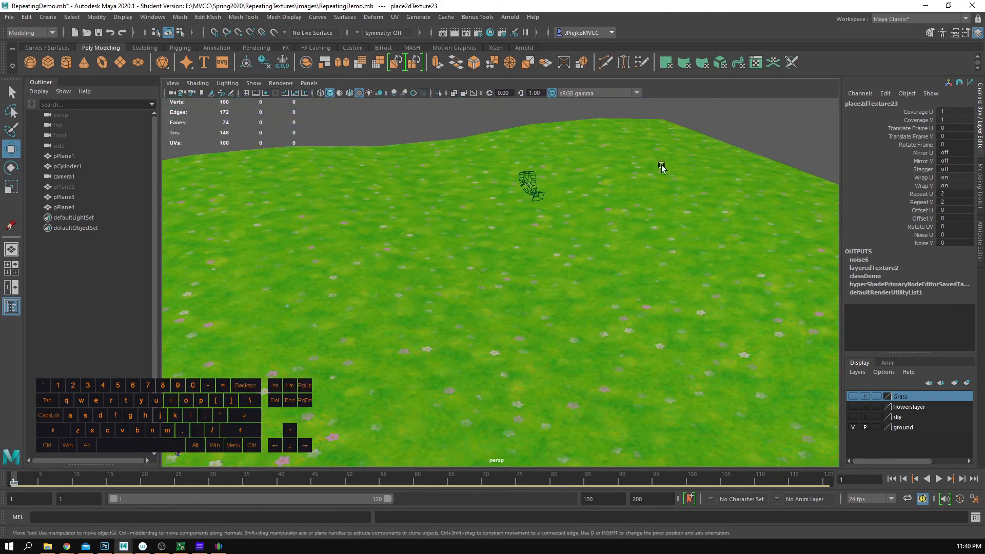
Step: Reopen the Hypershade and set the Repeat UV of FlowersClassDemo.jpg's place2dTexture21 node to 8 by 8
click(491, 32)
click(433, 359)
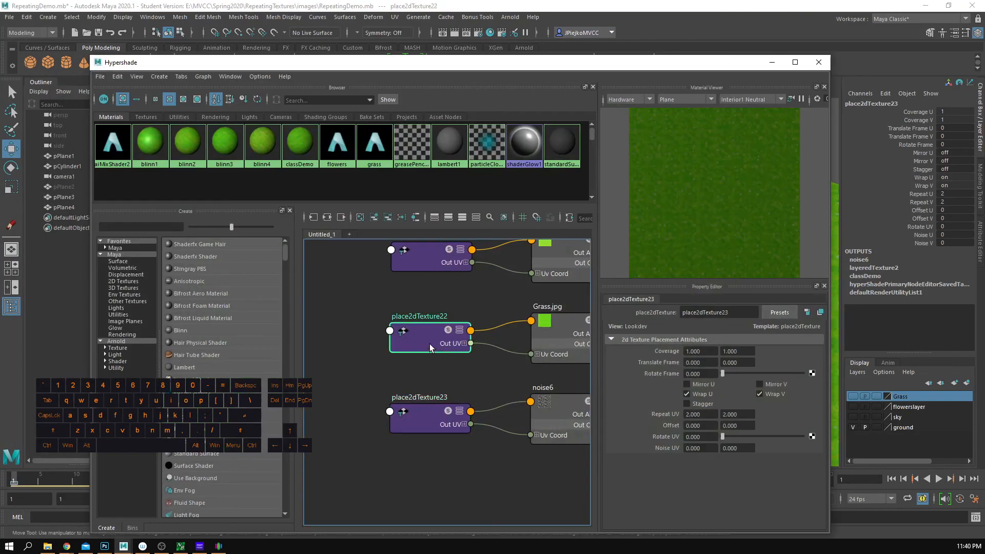
alt+middle_drag(435, 389, 407, 411)
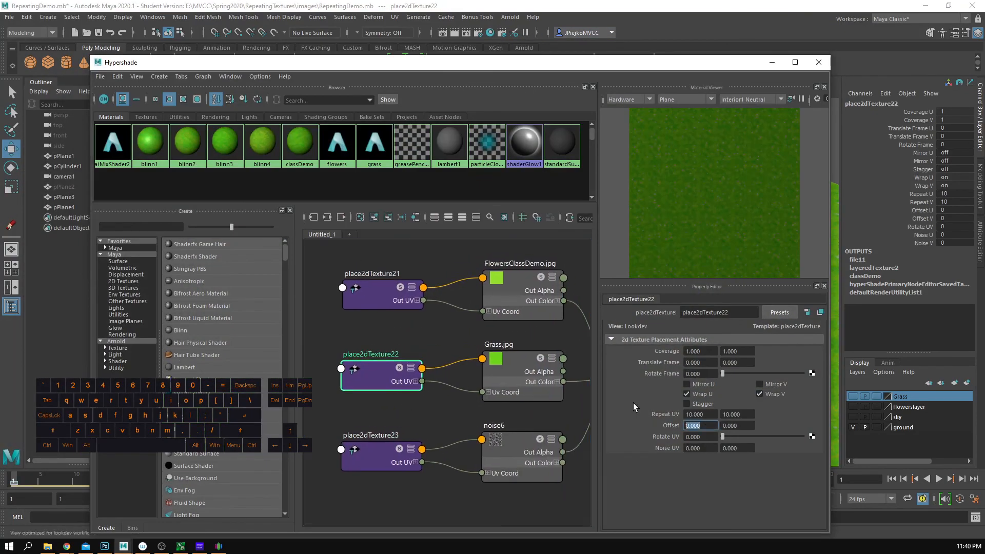
click(373, 301)
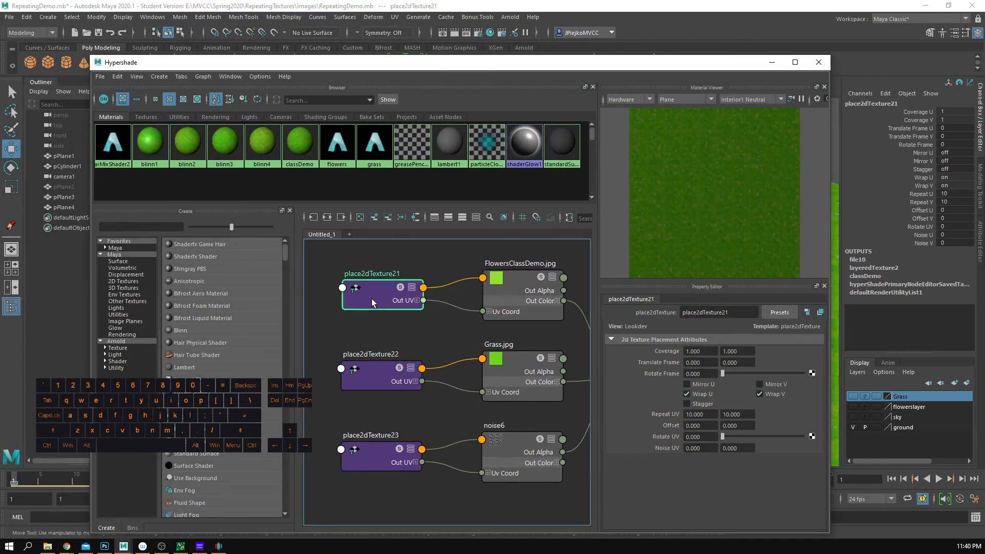
double_click(711, 414)
text(8)
key(Tab)
text(8)
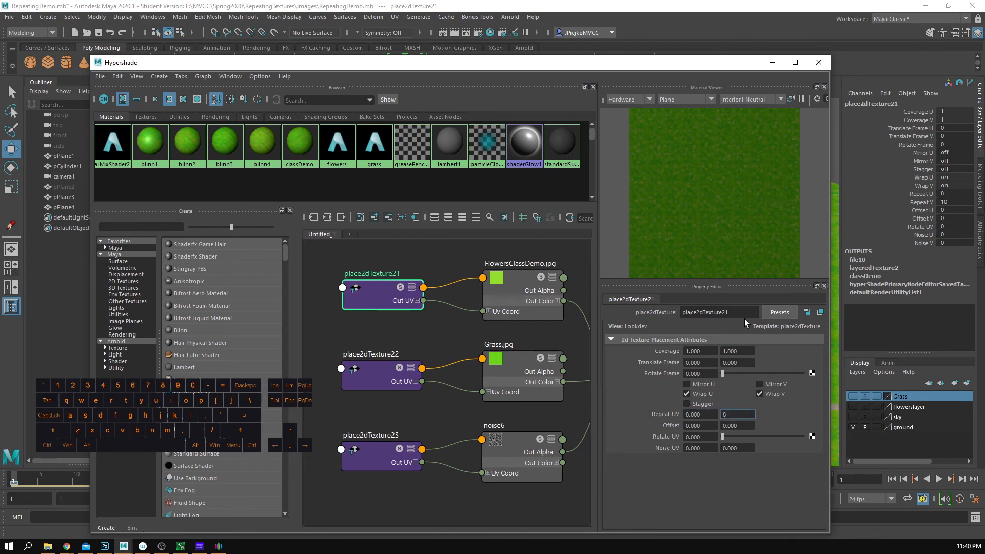
Step: Set the Repeat UV of Grass.jpg's place2dTexture22 node to 8 by 8
click(386, 384)
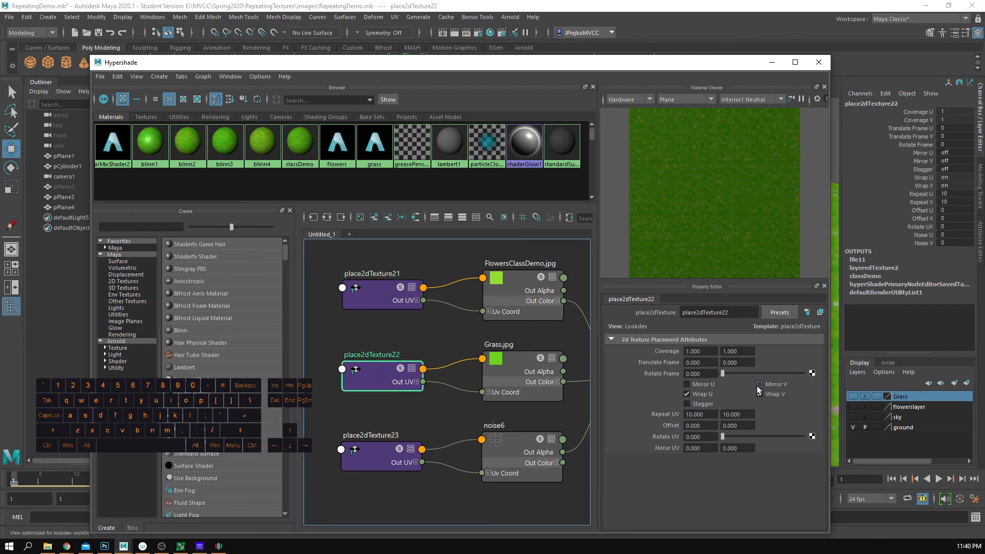
double_click(700, 414)
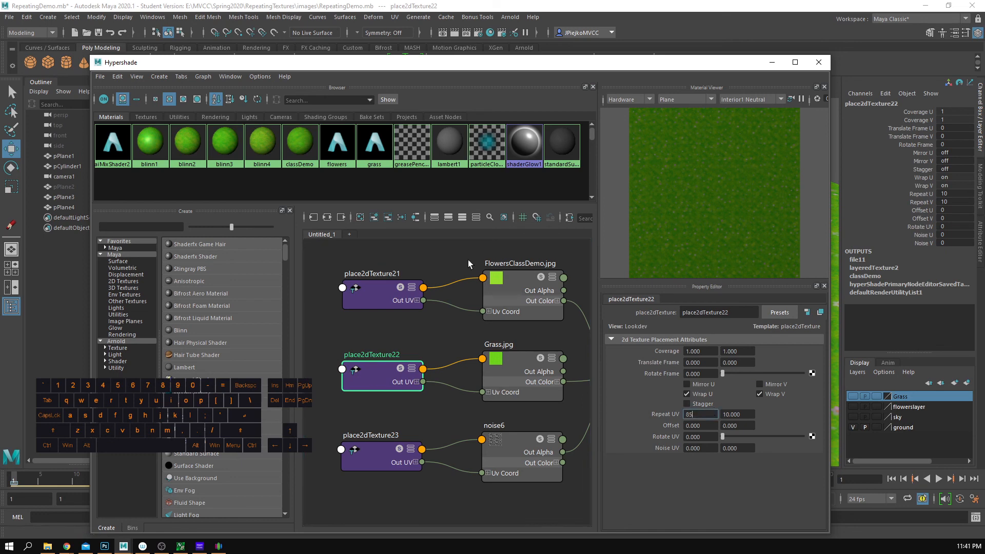
text(85)
key(Tab)
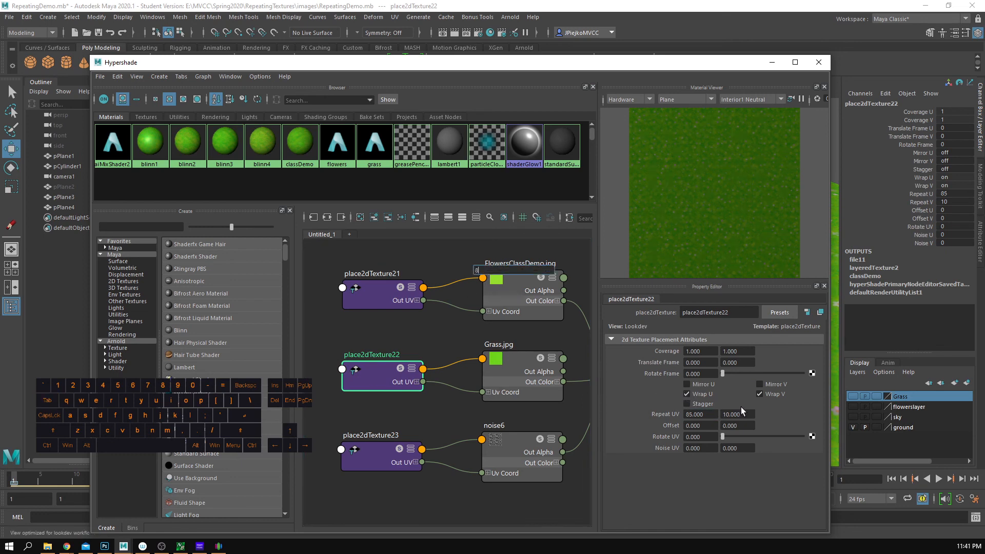
double_click(741, 414)
text(8)
key(Return)
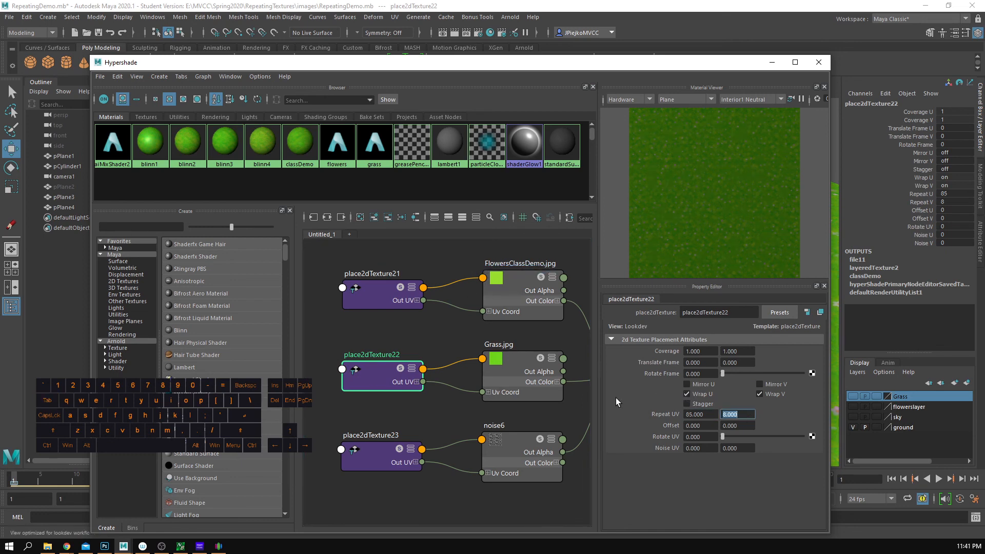
double_click(712, 415)
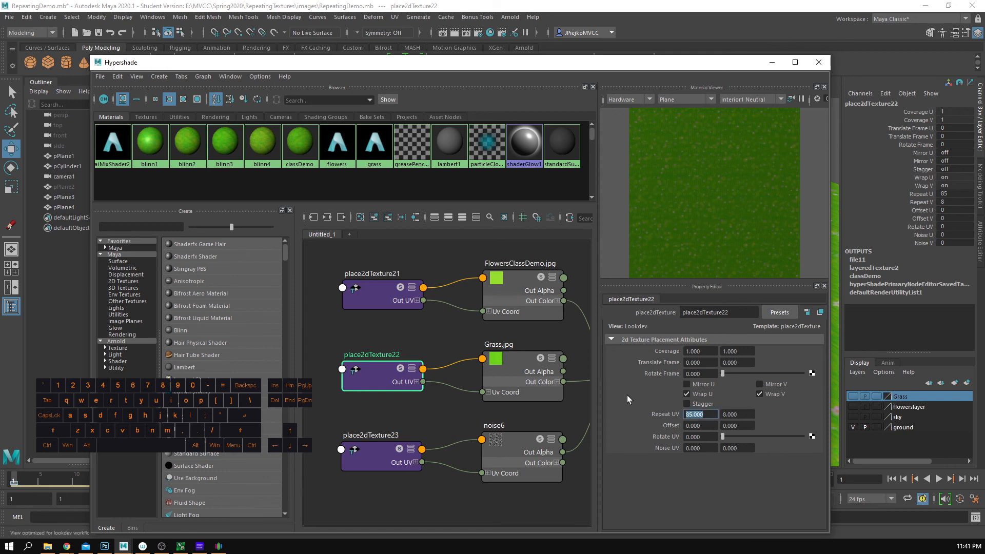
text(8)
key(Return)
Step: Put the Hypershade away and examine the flower and grass scale on the ground in persp and through camera1
click(772, 62)
alt+drag(529, 260, 578, 289)
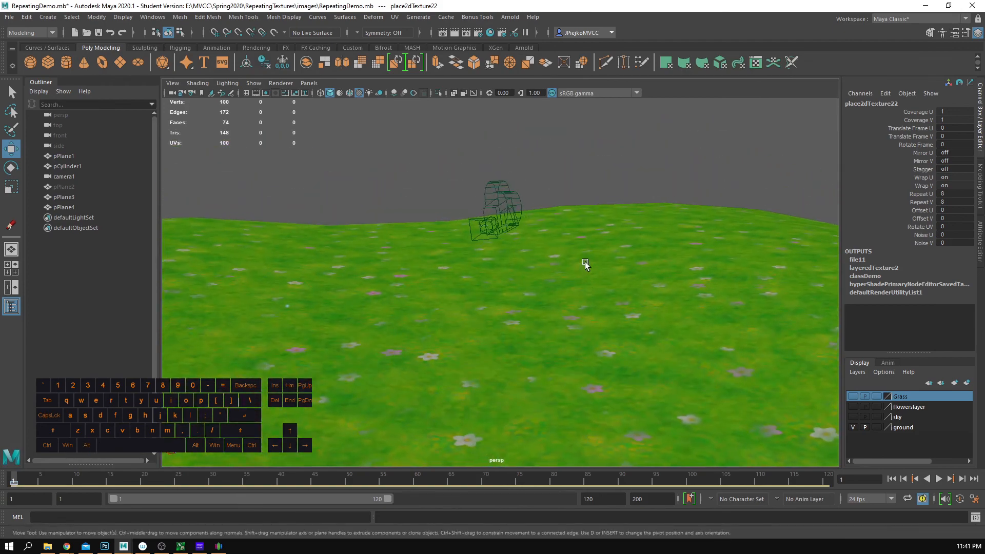
alt+drag(629, 221, 586, 235)
click(307, 83)
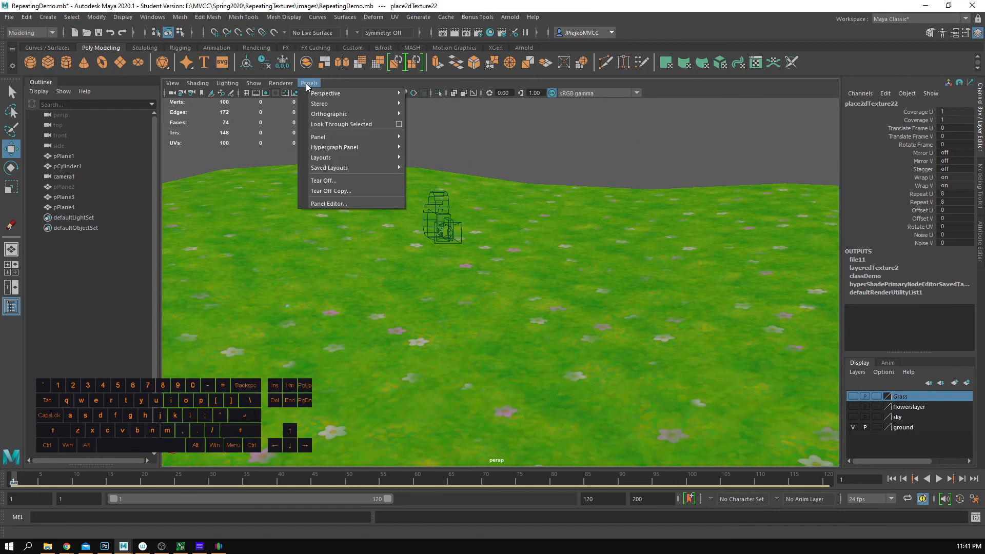
mouse_move(330, 93)
click(428, 93)
alt+drag(471, 257, 692, 282)
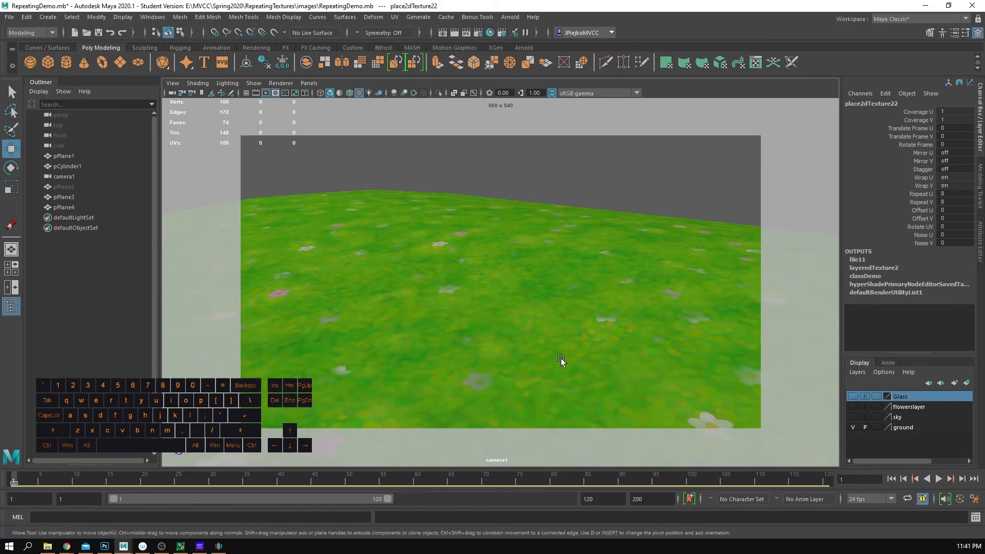
mouse_move(561, 359)
alt+mouse_down()
mouse_move(578, 358)
mouse_move(563, 359)
alt+mouse_up()
alt+drag(568, 301, 722, 216)
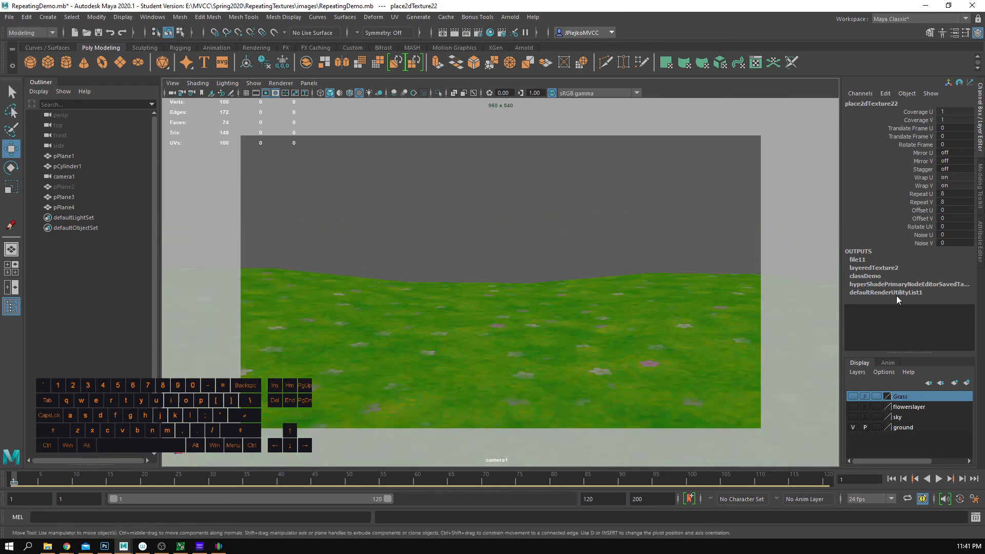
Step: Turn on Hardware Fog in the camera1 view and check it across the ground
click(199, 83)
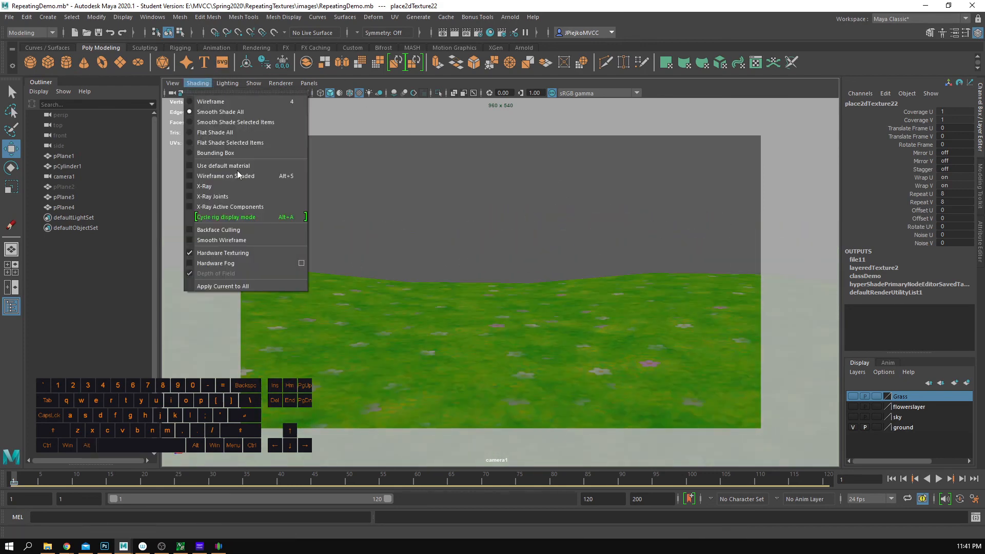
click(237, 262)
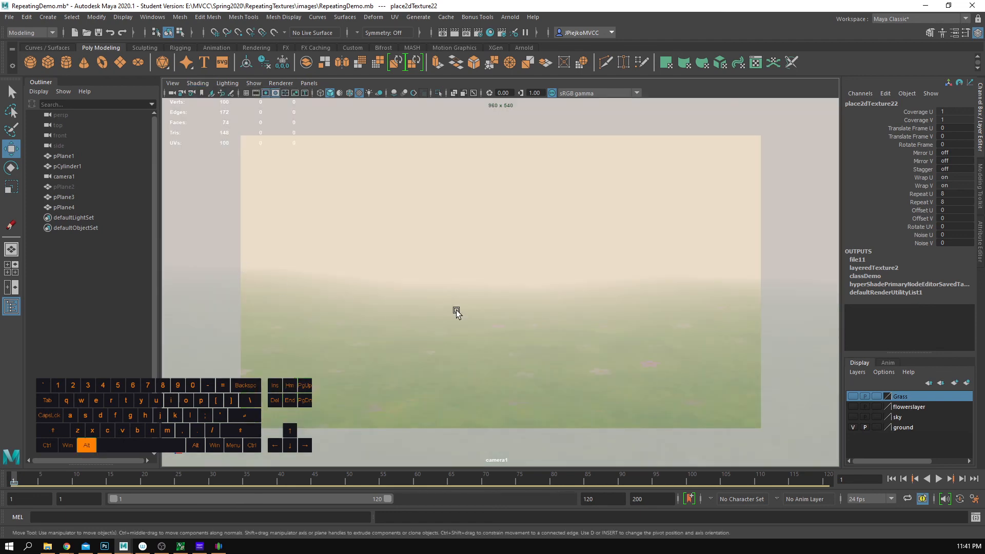
mouse_move(455, 307)
alt+mouse_down()
mouse_move(409, 322)
mouse_move(180, 325)
alt+mouse_up()
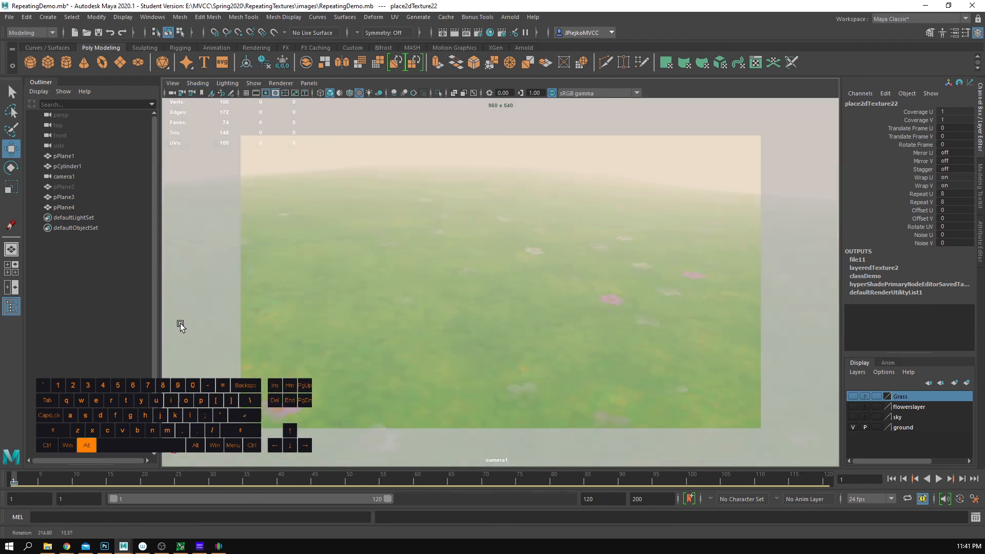
Step: Set the Hardware Fog End distance to 62.937 in the Viewport 2.0 renderer settings and check the fogged ground through camera1
click(284, 84)
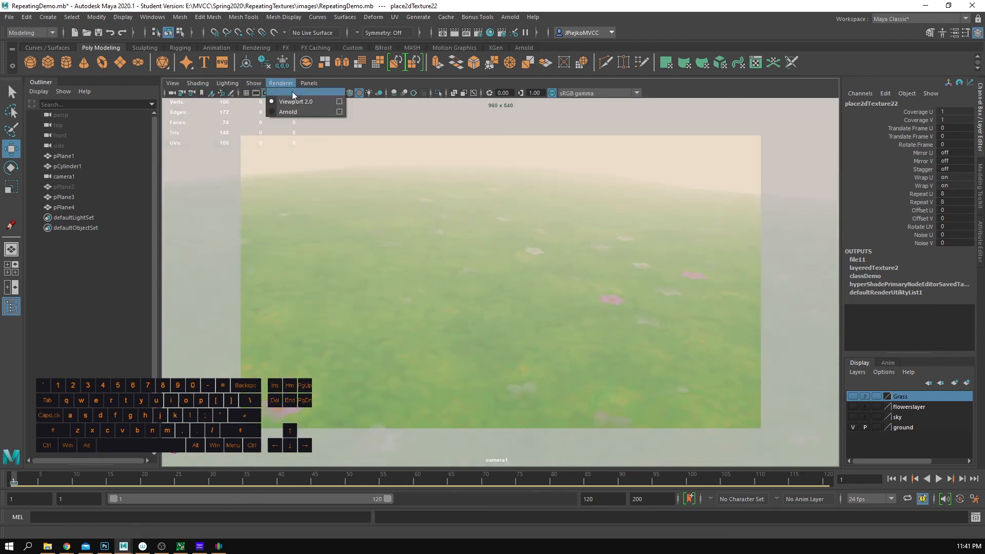
click(342, 102)
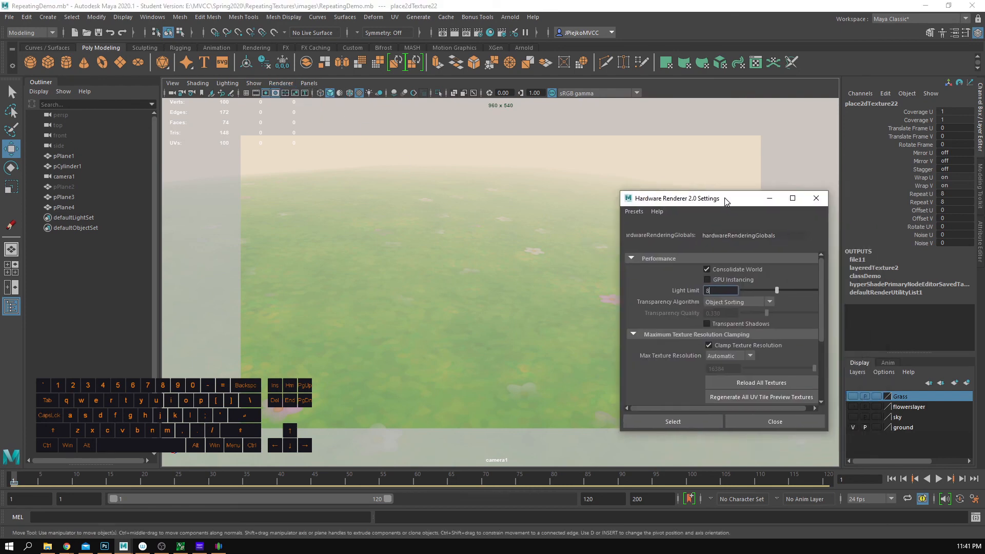
scroll(700, 293, down, 4)
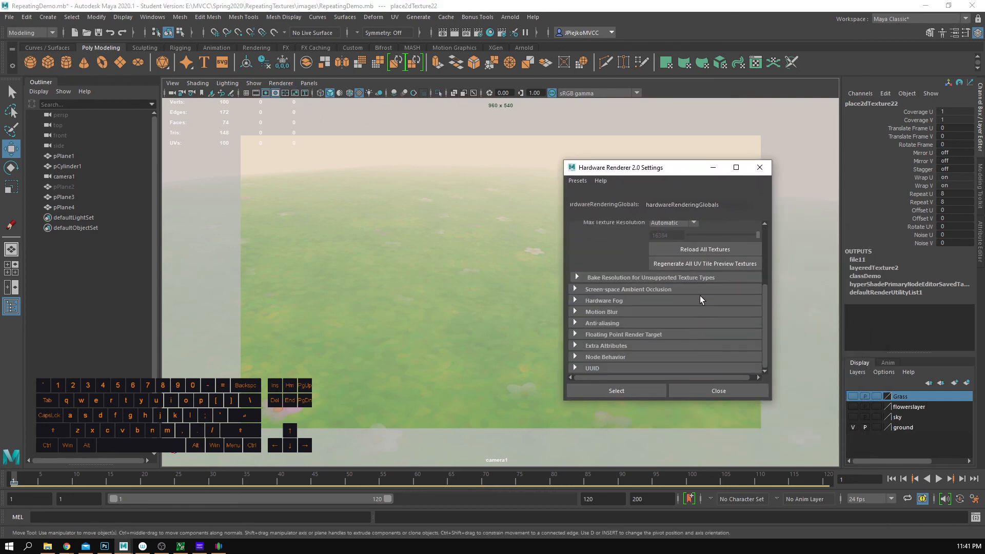
click(644, 301)
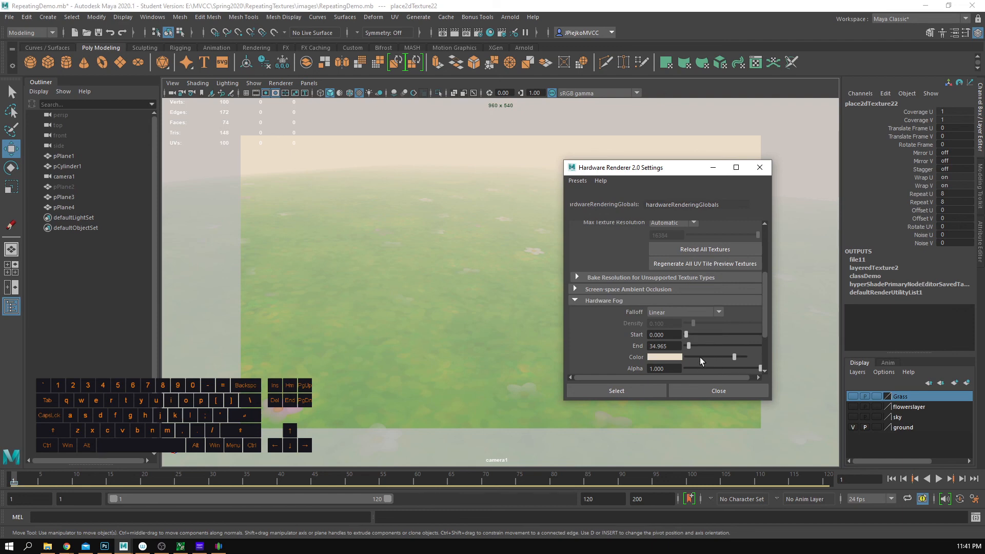
drag(689, 347, 691, 347)
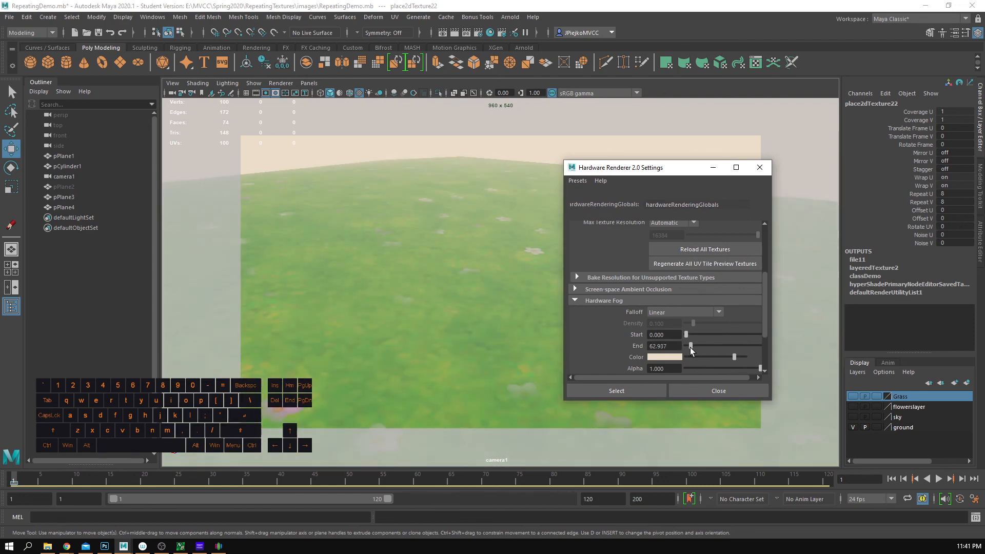
click(759, 167)
alt+drag(463, 359, 42, 353)
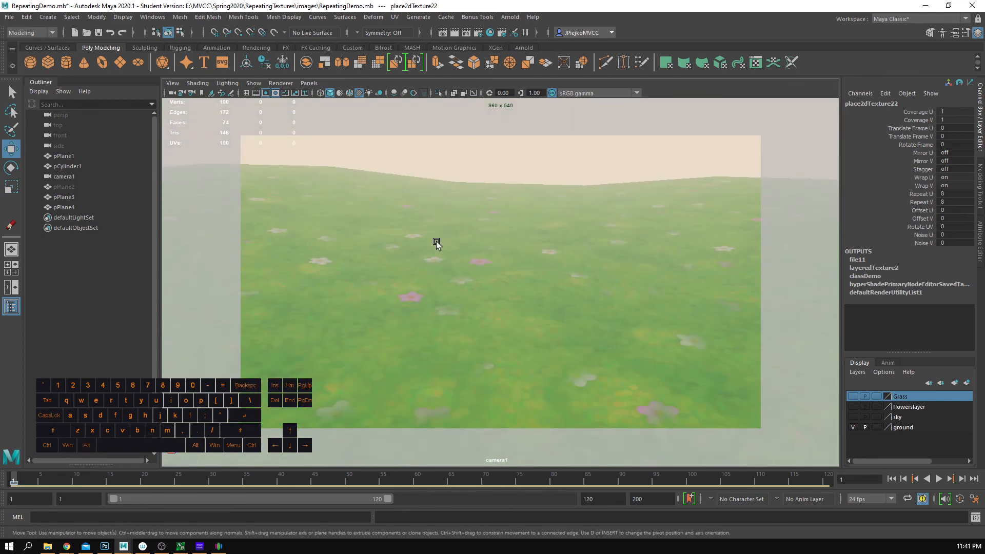
alt+drag(436, 243, 501, 323)
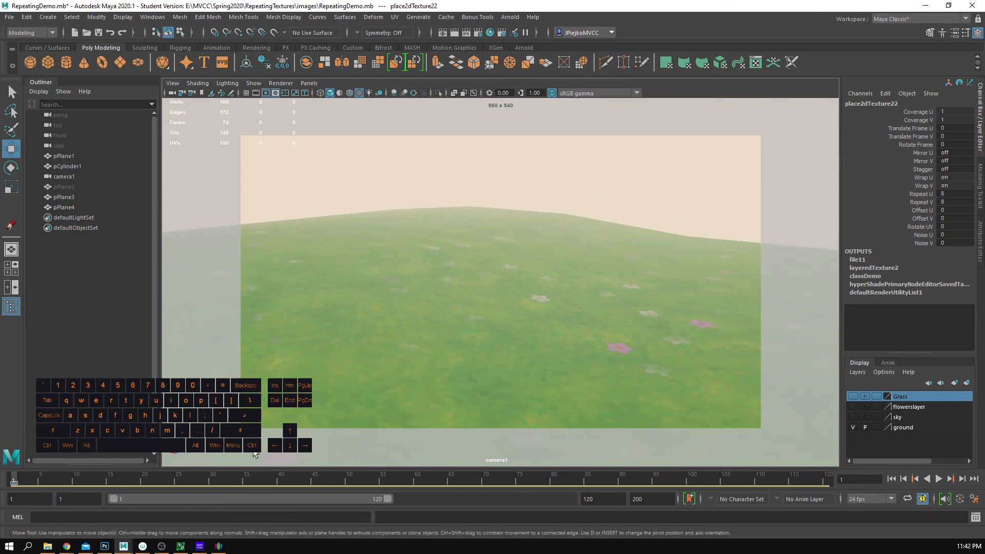